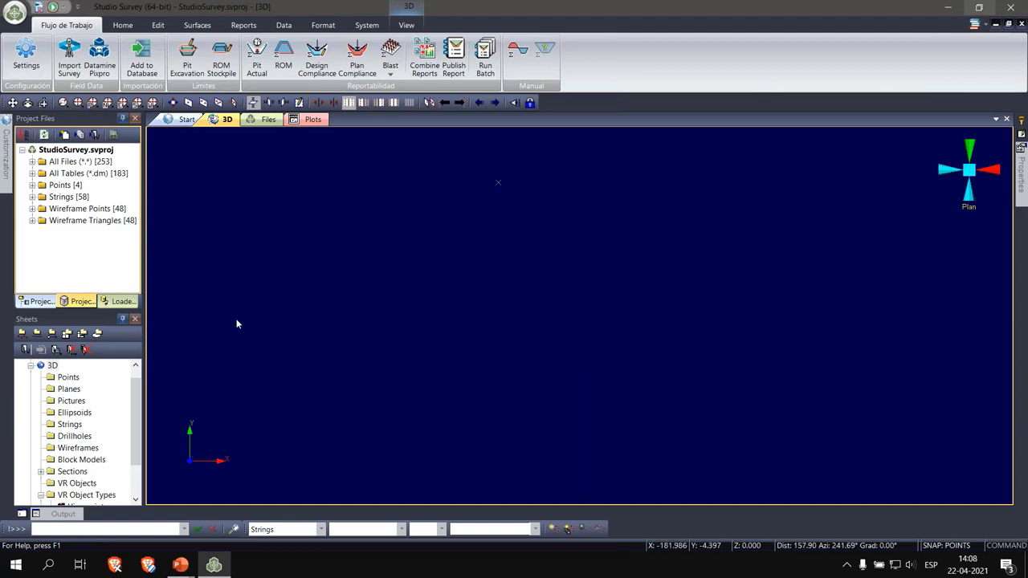
Open the survey import instrument module to view its supported instrument brands, and close it
{"action": "left_click", "coordinate": [123, 25]}
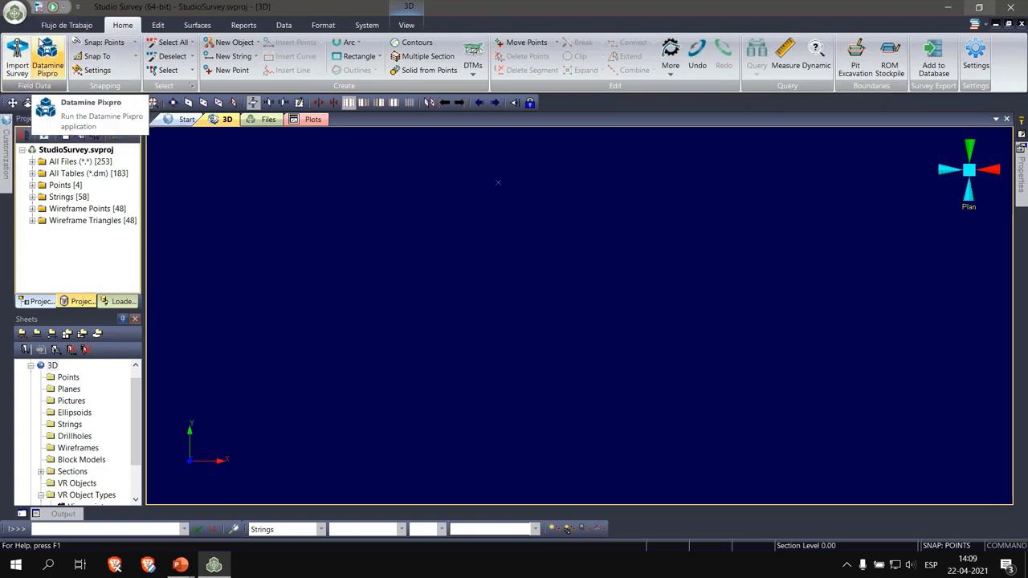
{"action": "left_click", "coordinate": [16, 71]}
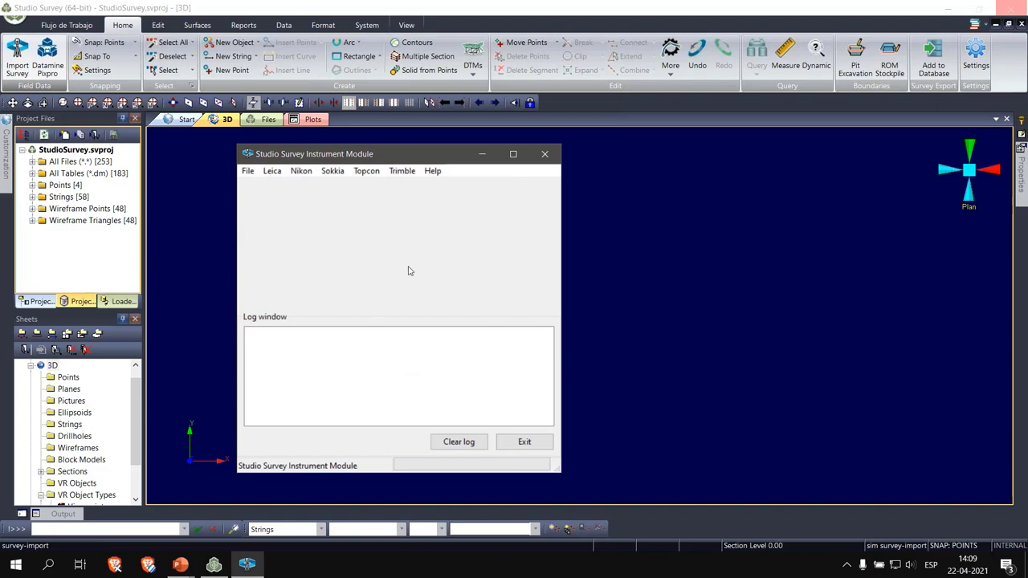
{"action": "left_click", "coordinate": [544, 166]}
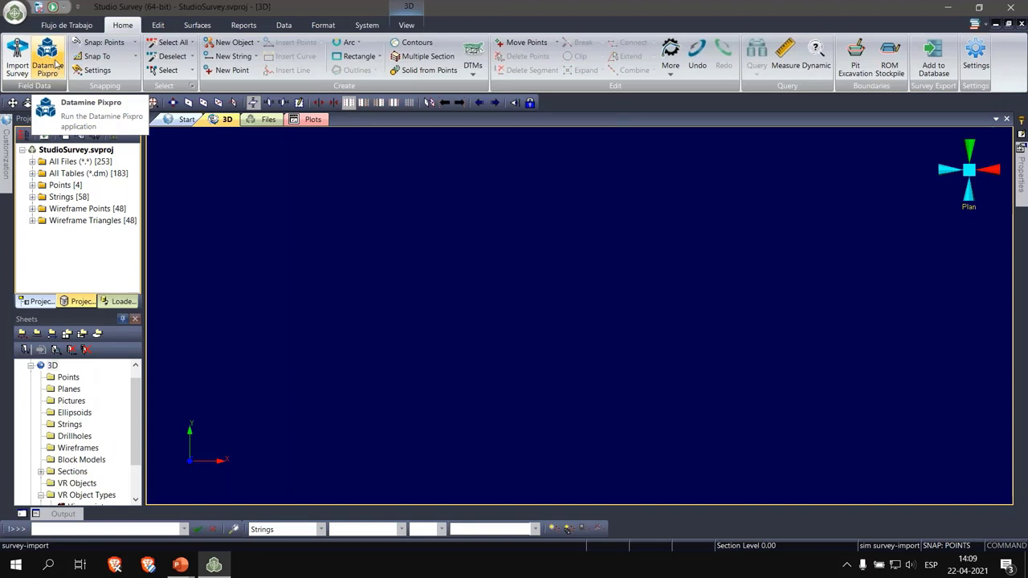
Try to launch Datamine Pixpro and exit its licensing dialog
{"action": "left_click", "coordinate": [57, 64]}
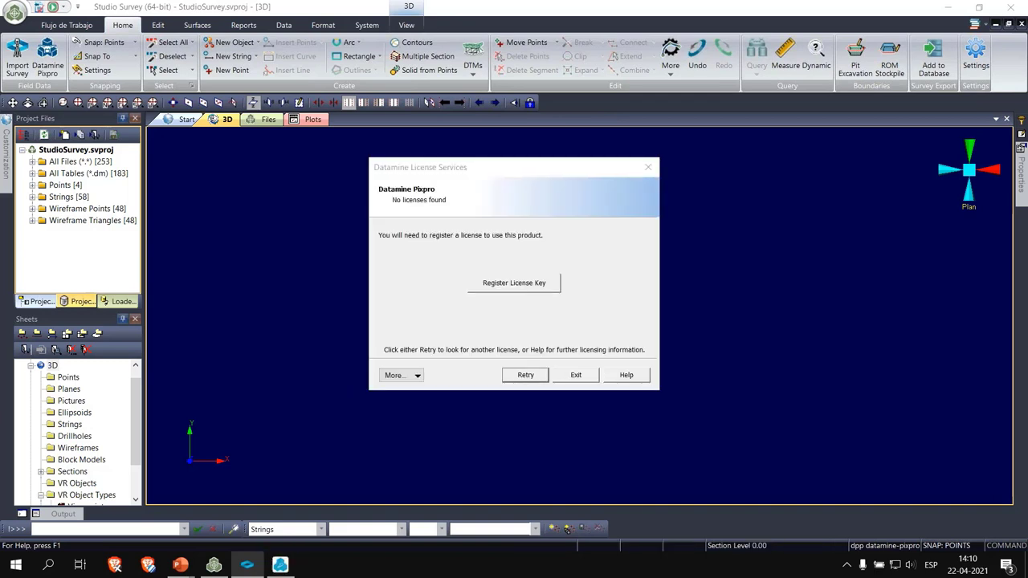
{"action": "left_click", "coordinate": [593, 381]}
{"action": "left_click", "coordinate": [594, 381]}
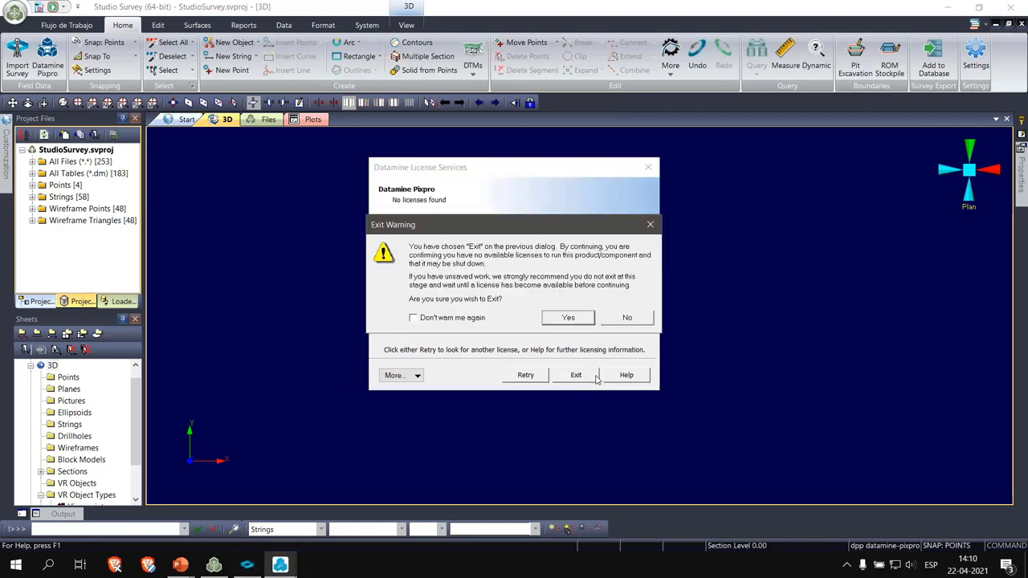
{"action": "left_click", "coordinate": [569, 319]}
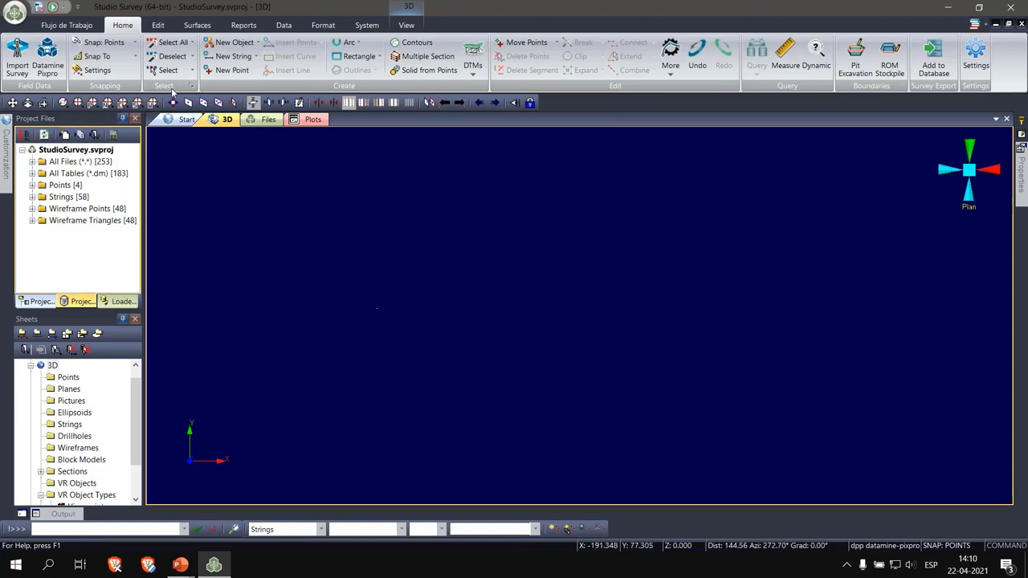
{"action": "left_click", "coordinate": [251, 102]}
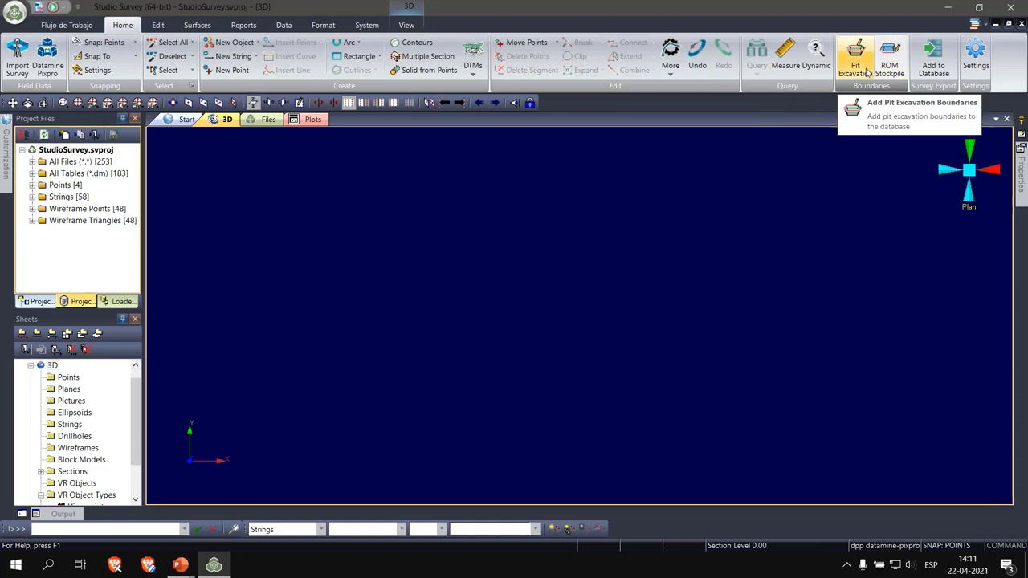
Check the current database directory in the settings and browse the available folders without choosing another one
{"action": "left_click", "coordinate": [977, 63]}
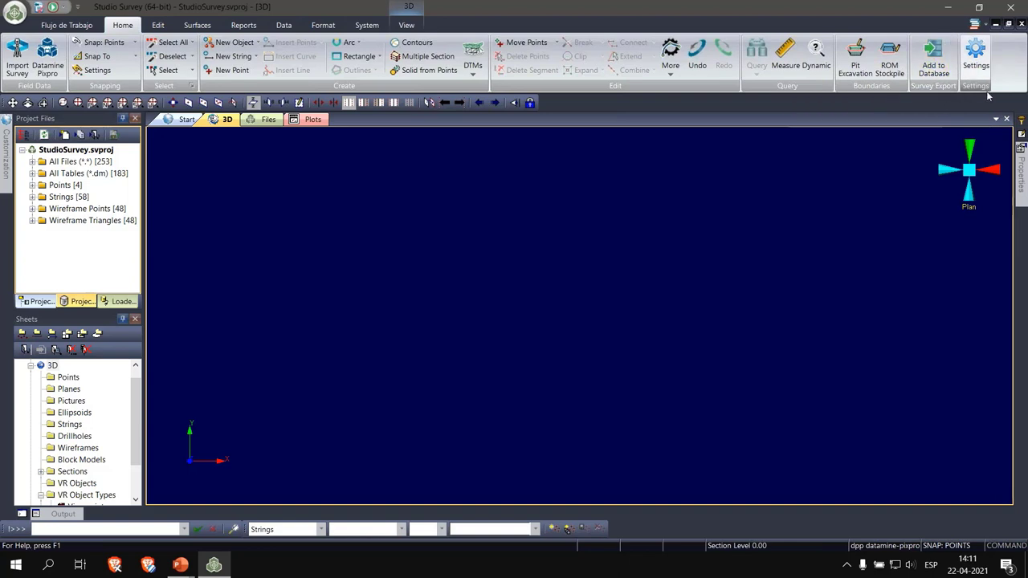
{"action": "left_click", "coordinate": [977, 62]}
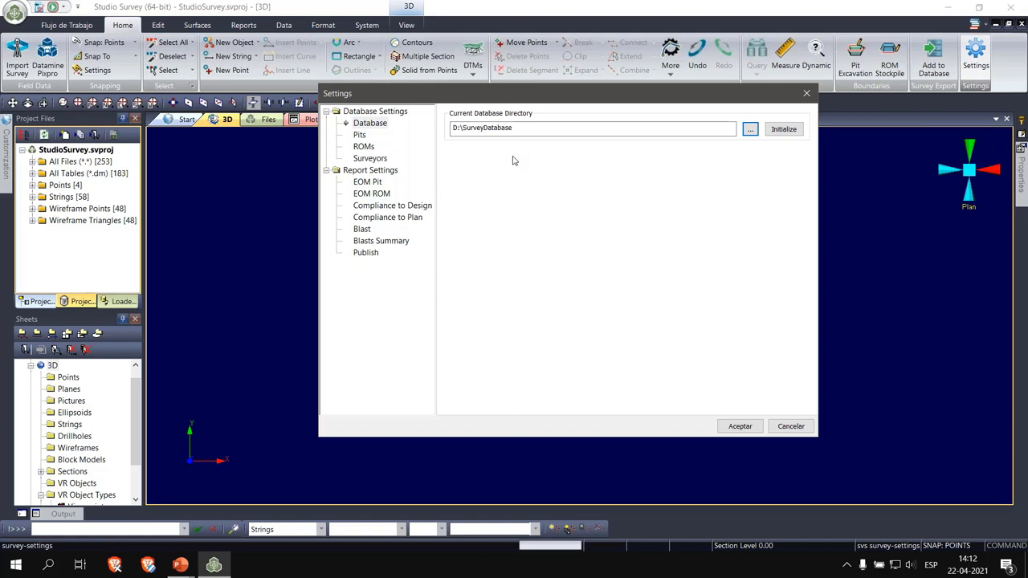
{"action": "left_click", "coordinate": [750, 130]}
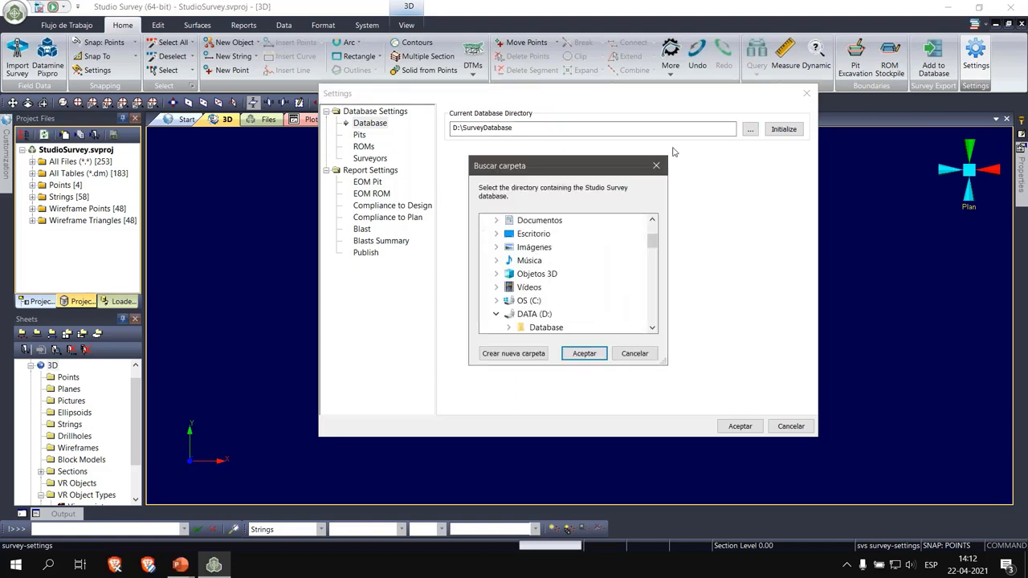
{"action": "scroll", "coordinate": [598, 289], "scroll_direction": "down", "scroll_amount": 3}
{"action": "scroll", "coordinate": [599, 288], "scroll_direction": "up", "scroll_amount": 2}
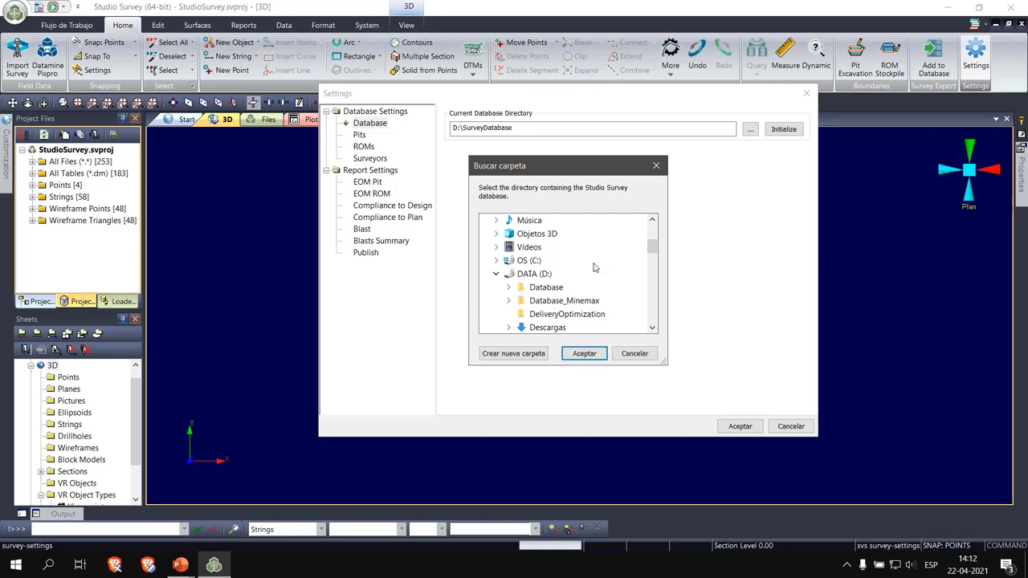
{"action": "left_click", "coordinate": [635, 352]}
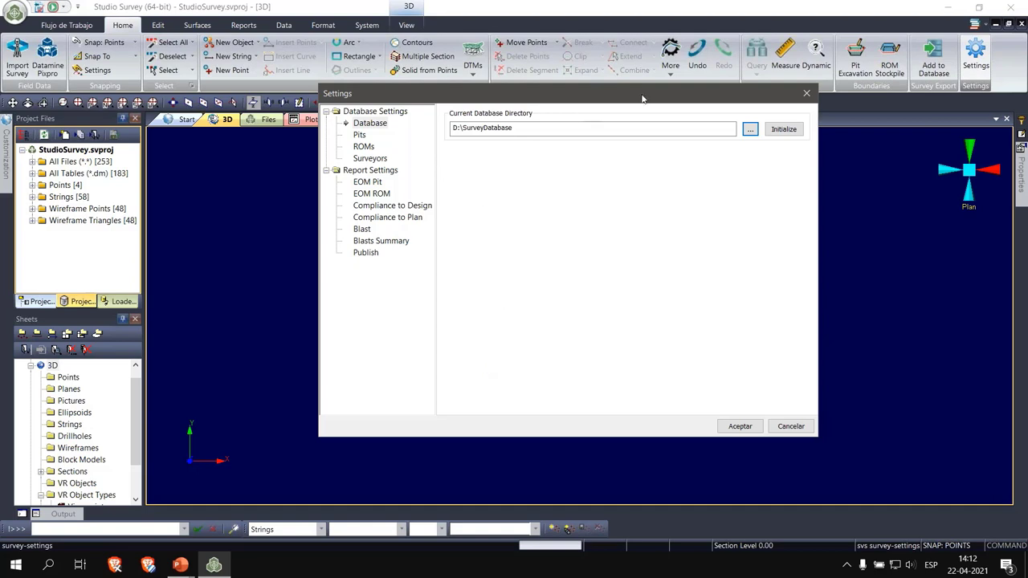
{"action": "left_click", "coordinate": [807, 94]}
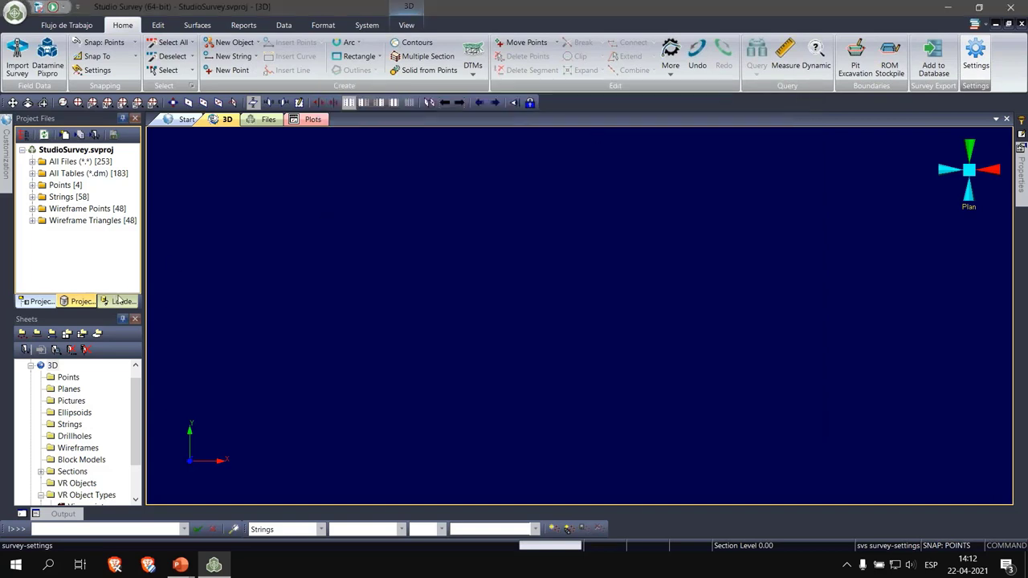
Enlarge the project pane and examine the D:\SurveyDatabase folder structure in the project data, including the Surveyors folder
{"action": "left_click_drag", "start_coordinate": [143, 275], "coordinate": [207, 284]}
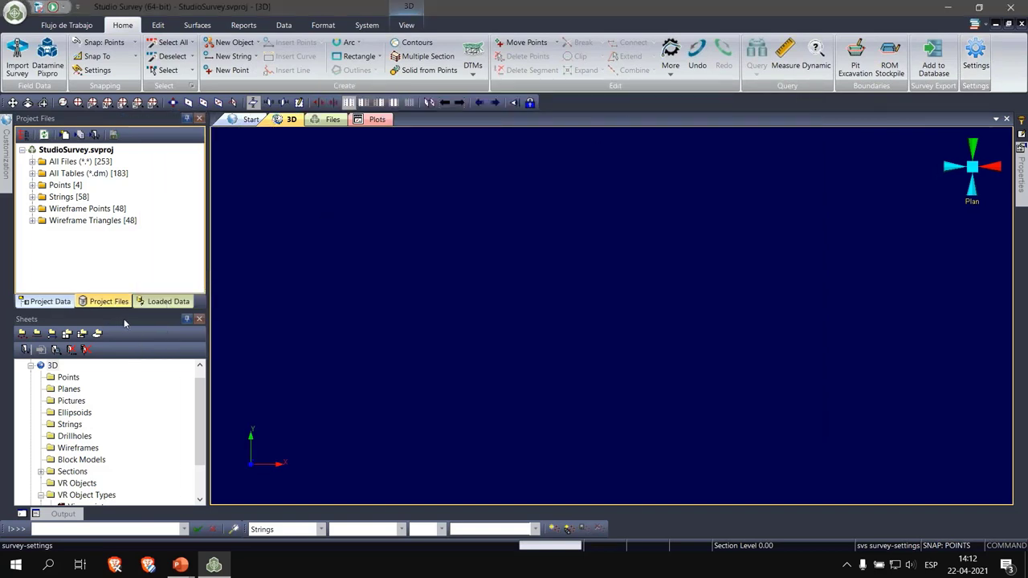
{"action": "left_click_drag", "start_coordinate": [125, 312], "coordinate": [114, 355]}
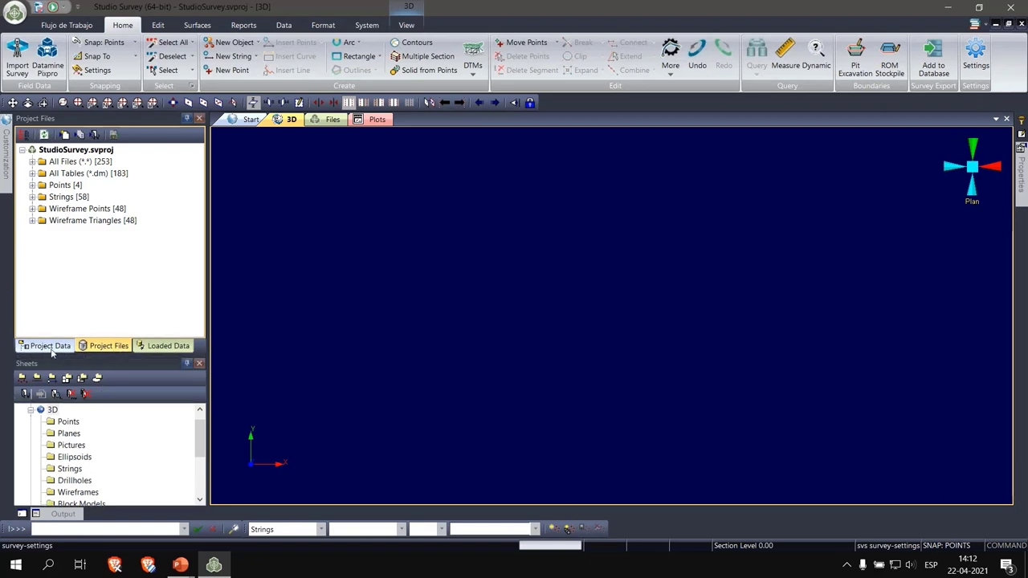
{"action": "left_click", "coordinate": [50, 346]}
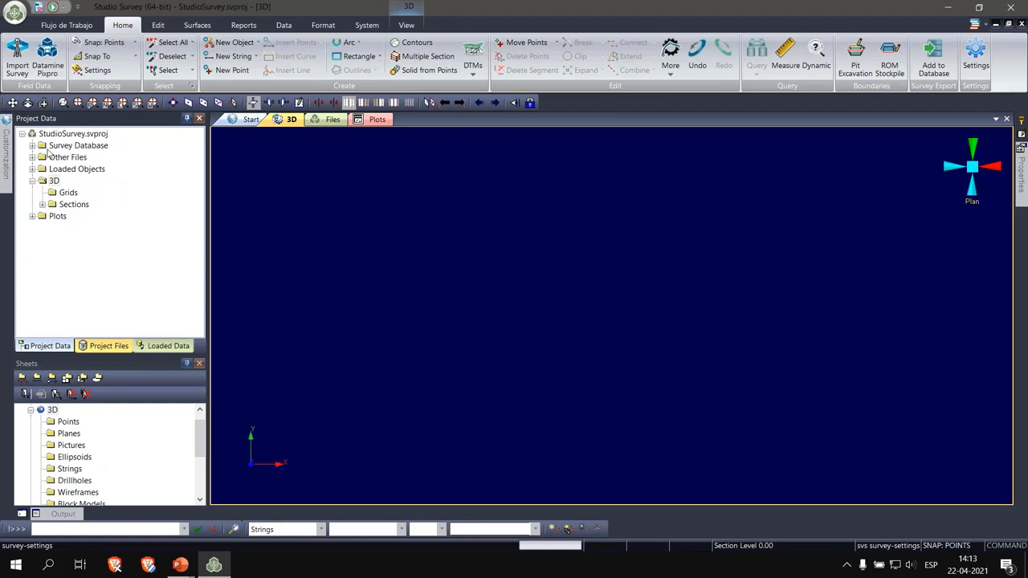
{"action": "left_click", "coordinate": [32, 147]}
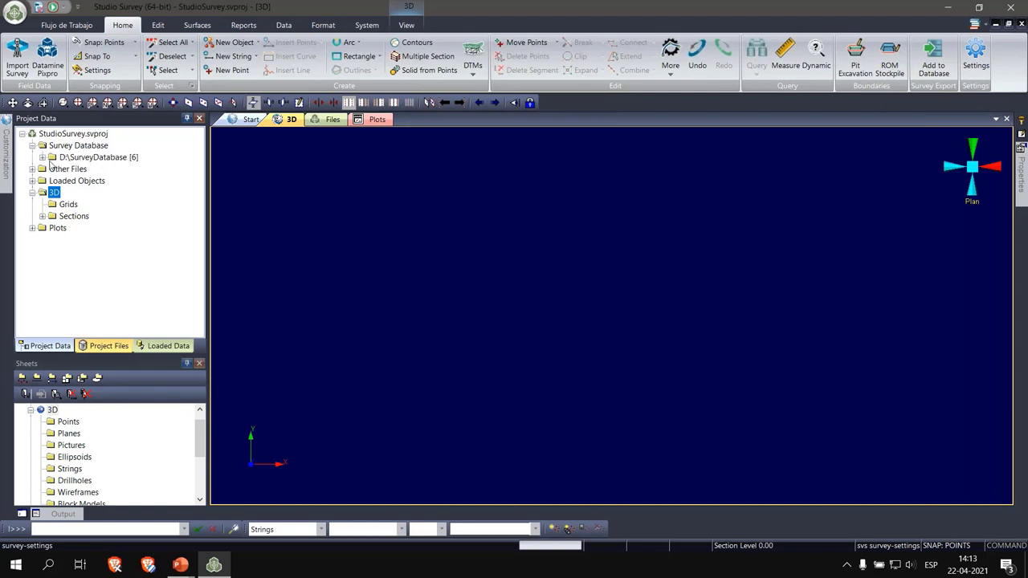
{"action": "left_click", "coordinate": [42, 158]}
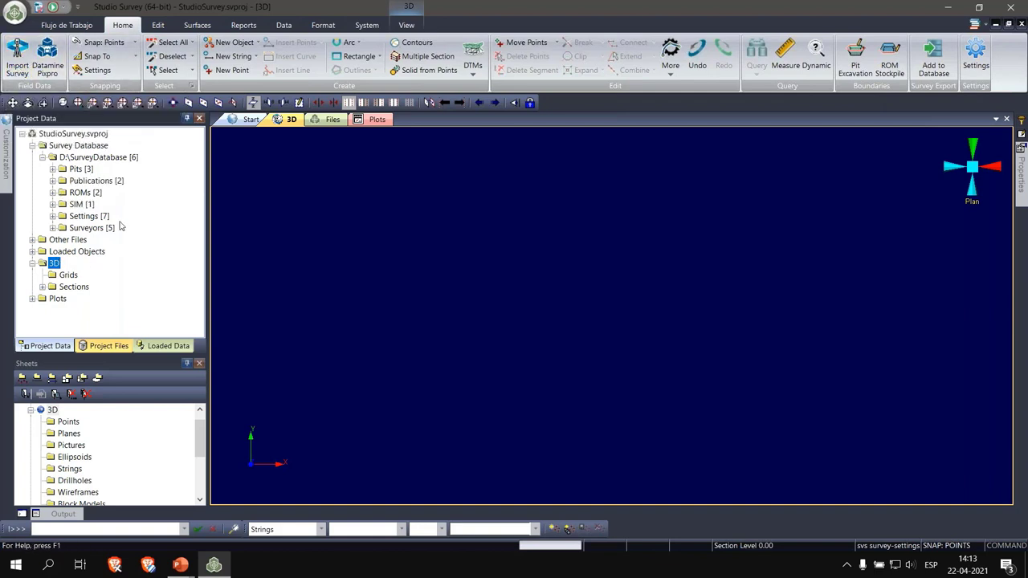
{"action": "left_click", "coordinate": [52, 228]}
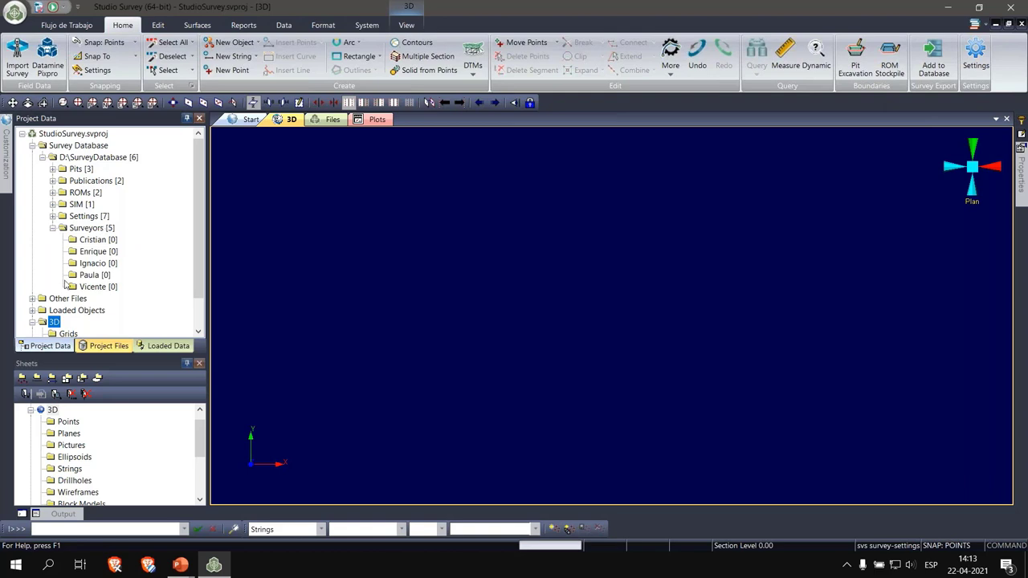
{"action": "left_click", "coordinate": [52, 229]}
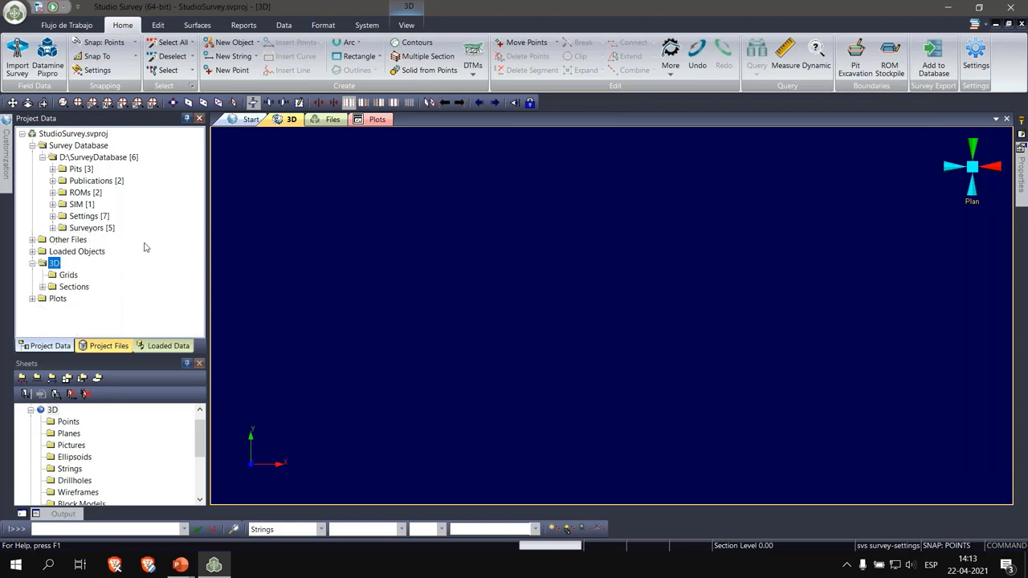
Create a pit named PitPrueba in the survey database settings, save it, and select it under Pits in the project data
{"action": "left_click", "coordinate": [975, 63]}
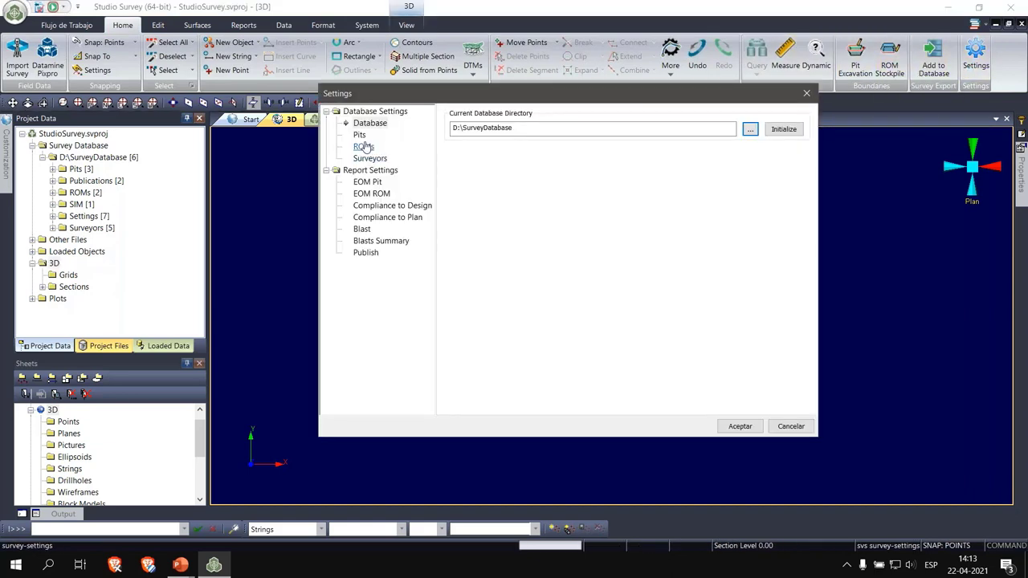
{"action": "left_click", "coordinate": [360, 135]}
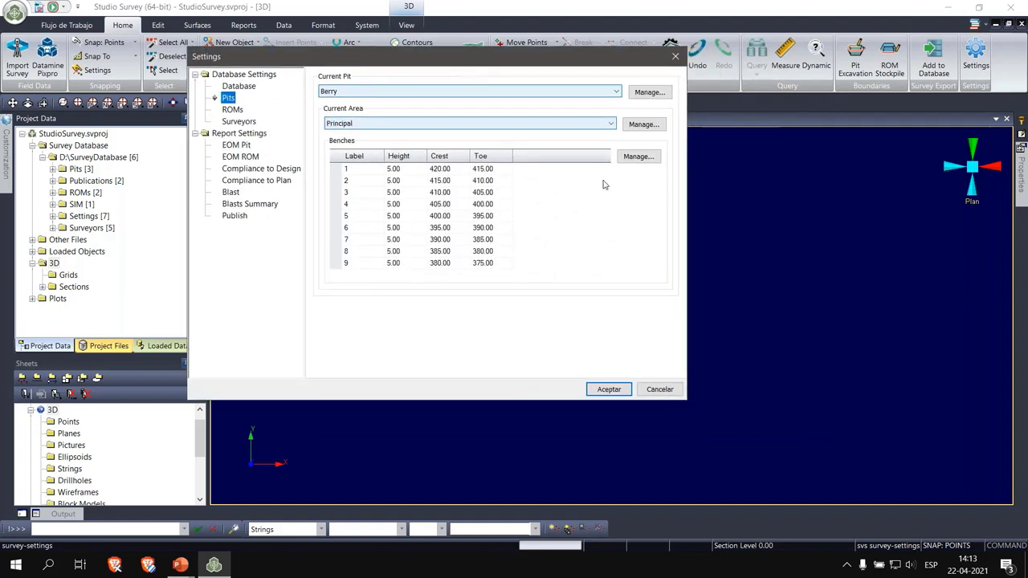
{"action": "left_click", "coordinate": [652, 92]}
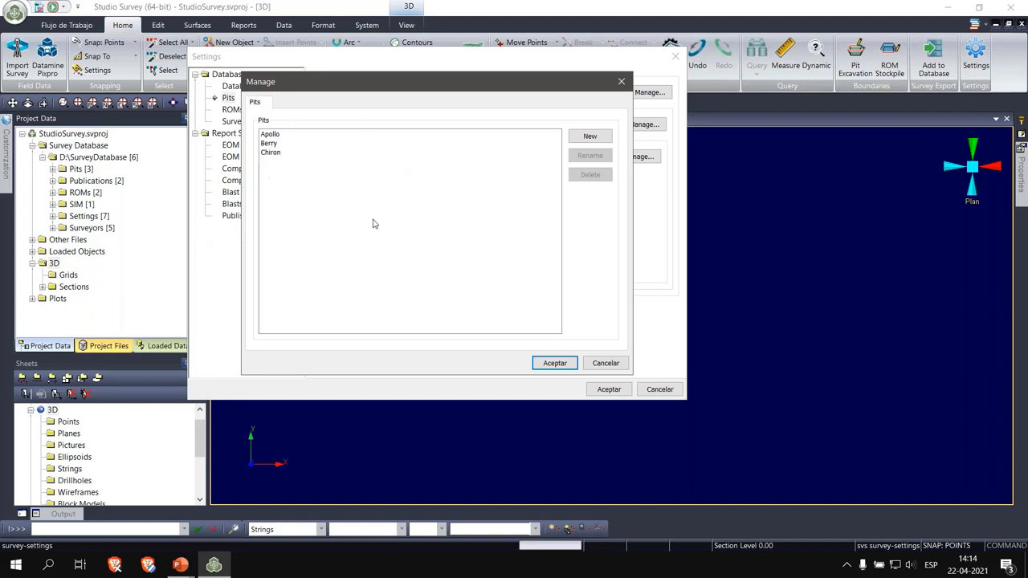
{"action": "left_click", "coordinate": [593, 138]}
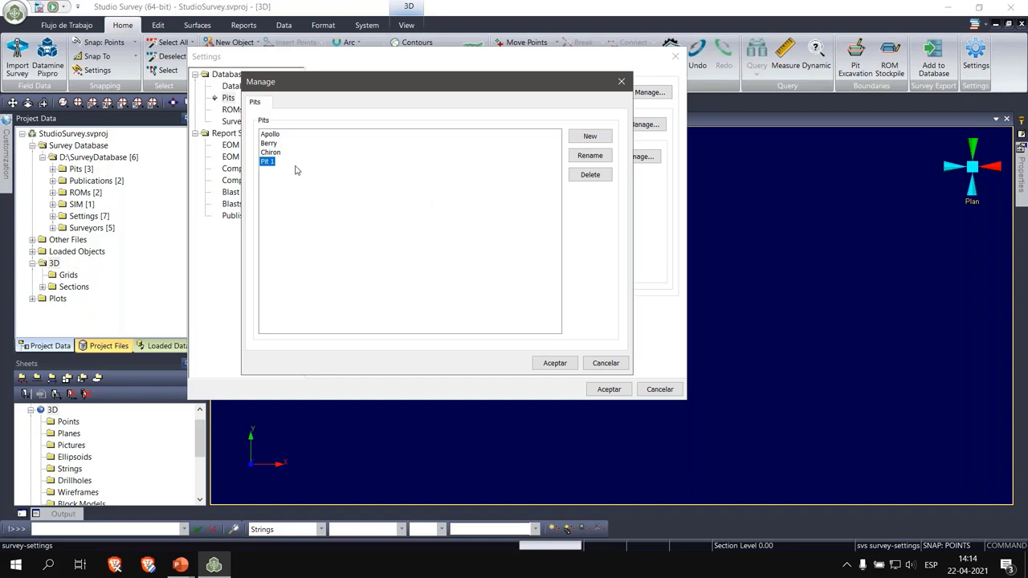
{"action": "left_click", "coordinate": [593, 155]}
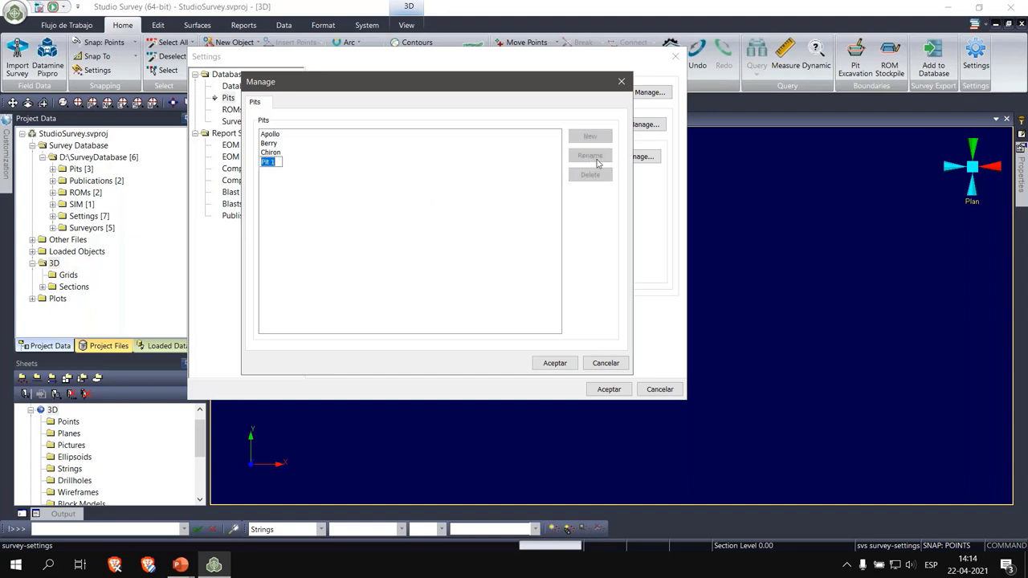
{"action": "type", "text": "PitPrueba"}
{"action": "left_click", "coordinate": [448, 242]}
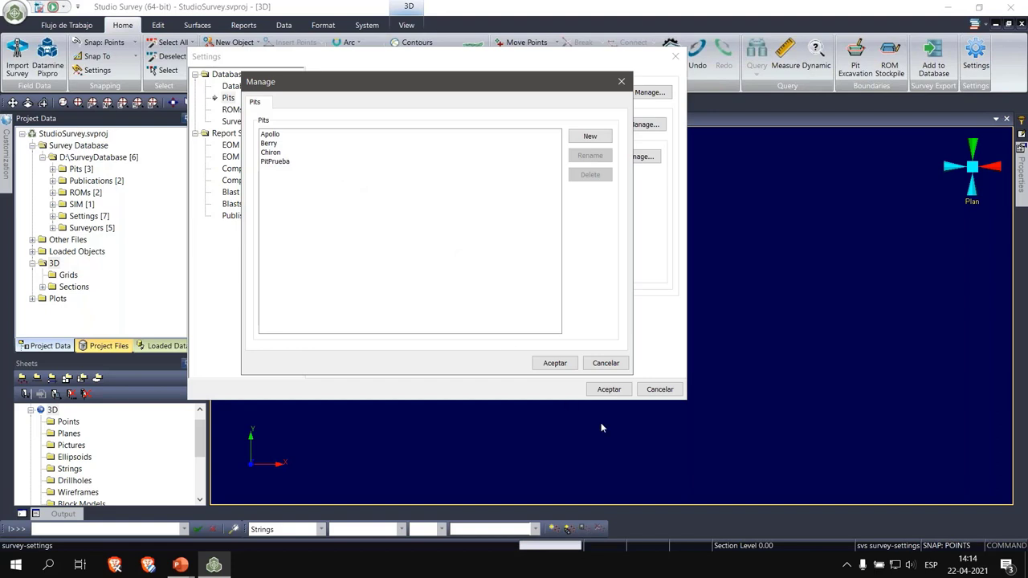
{"action": "left_click", "coordinate": [554, 364]}
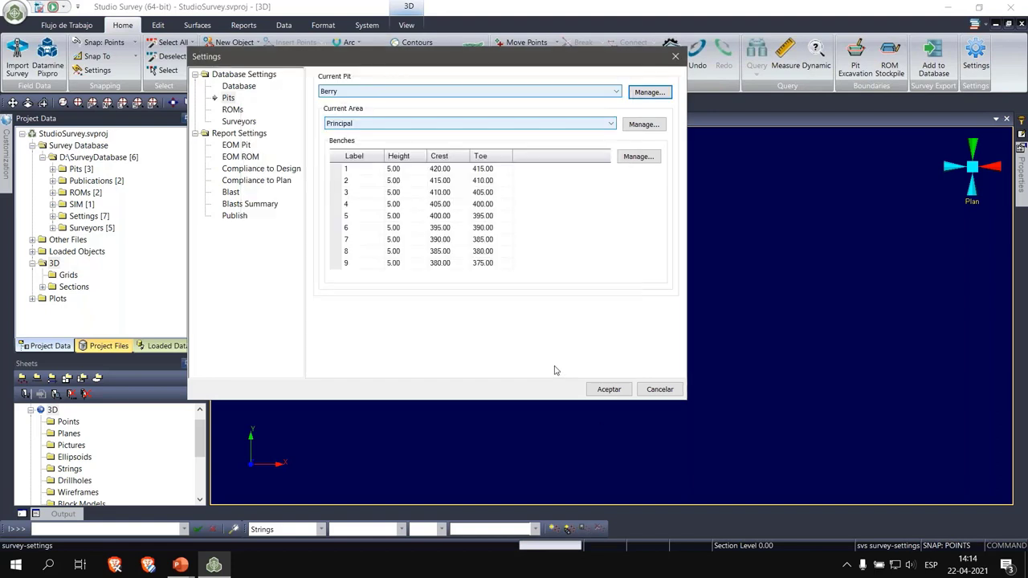
{"action": "left_click", "coordinate": [609, 390]}
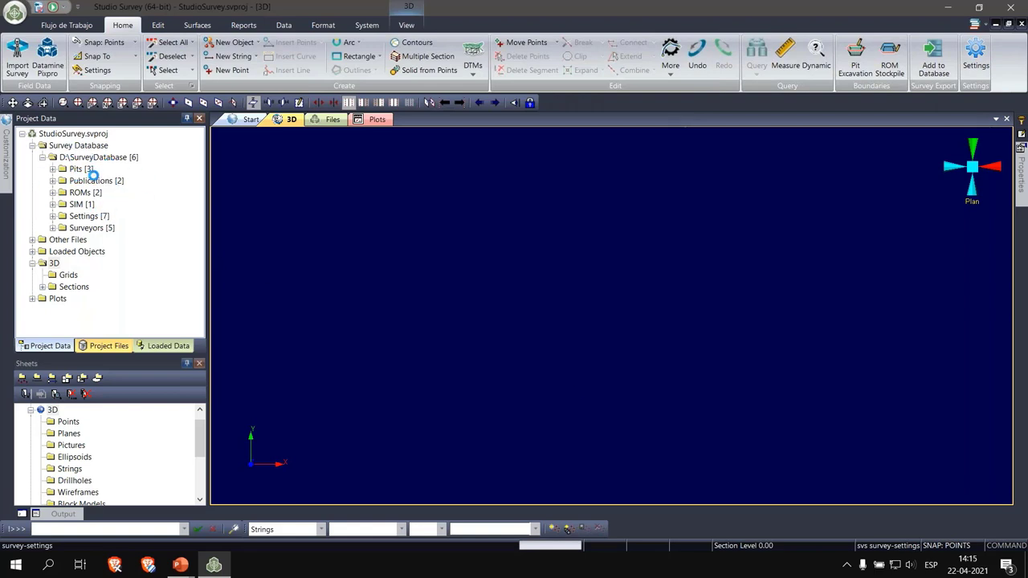
{"action": "left_click", "coordinate": [51, 169]}
{"action": "left_click", "coordinate": [97, 220]}
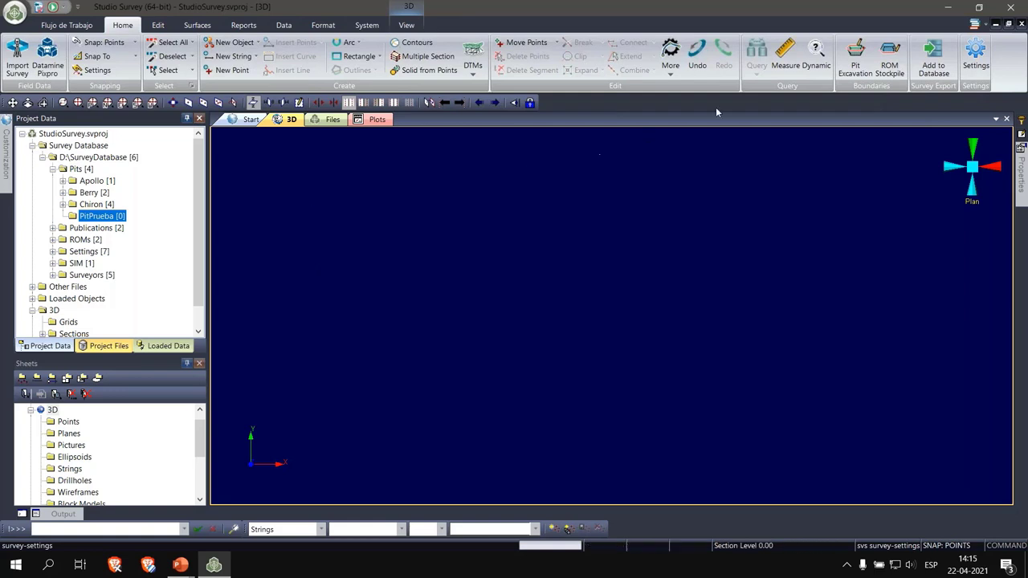
Set Chiron as the current pit in the pit settings and view its benches and available areas
{"action": "left_click", "coordinate": [976, 56]}
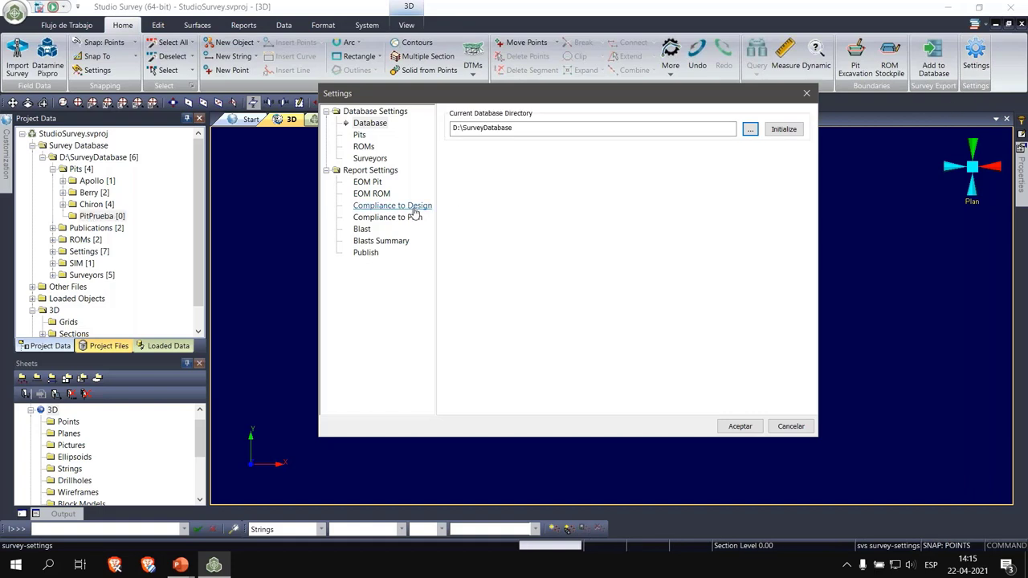
{"action": "left_click", "coordinate": [360, 136]}
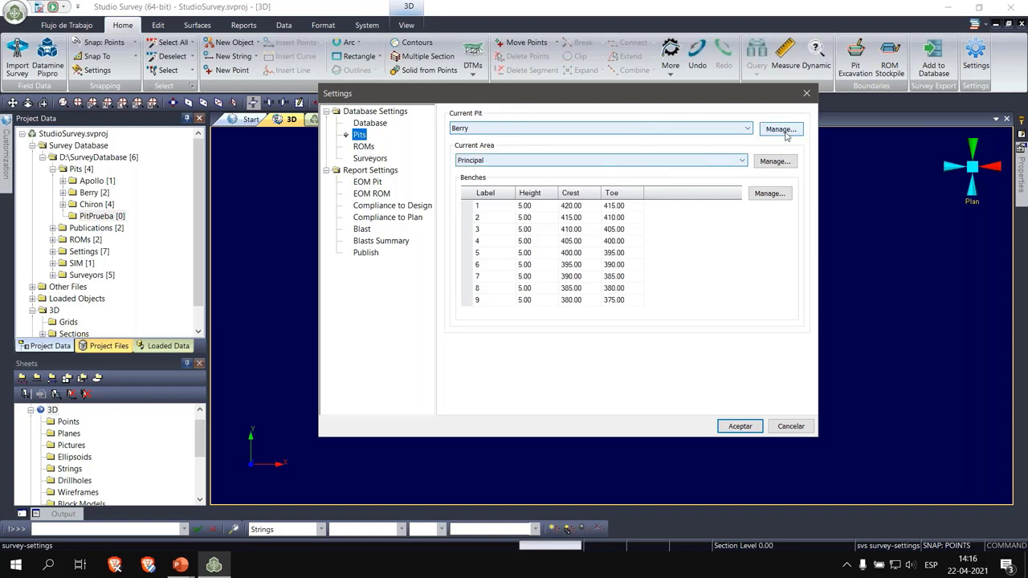
{"action": "left_click", "coordinate": [745, 131]}
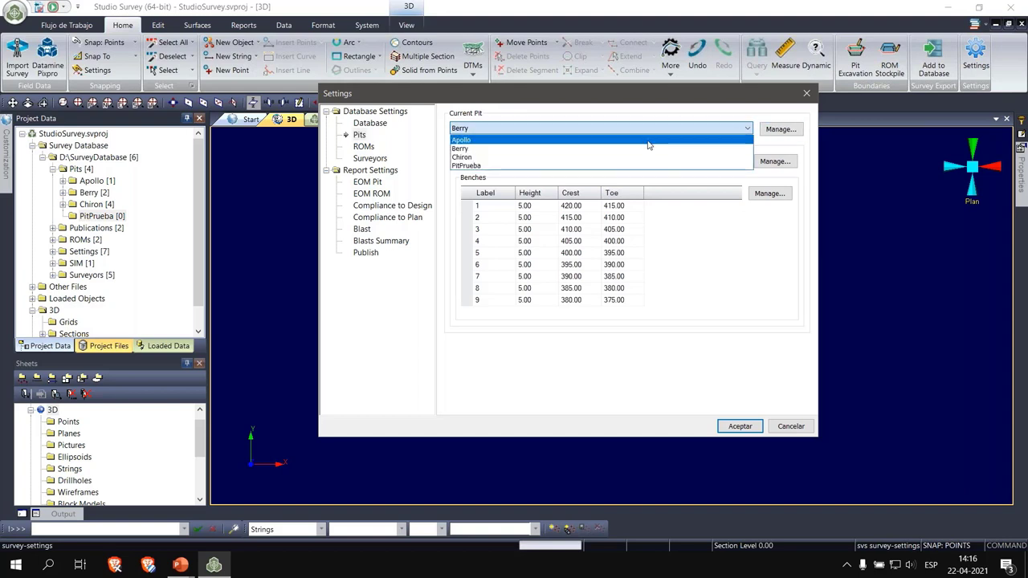
{"action": "left_click", "coordinate": [476, 157]}
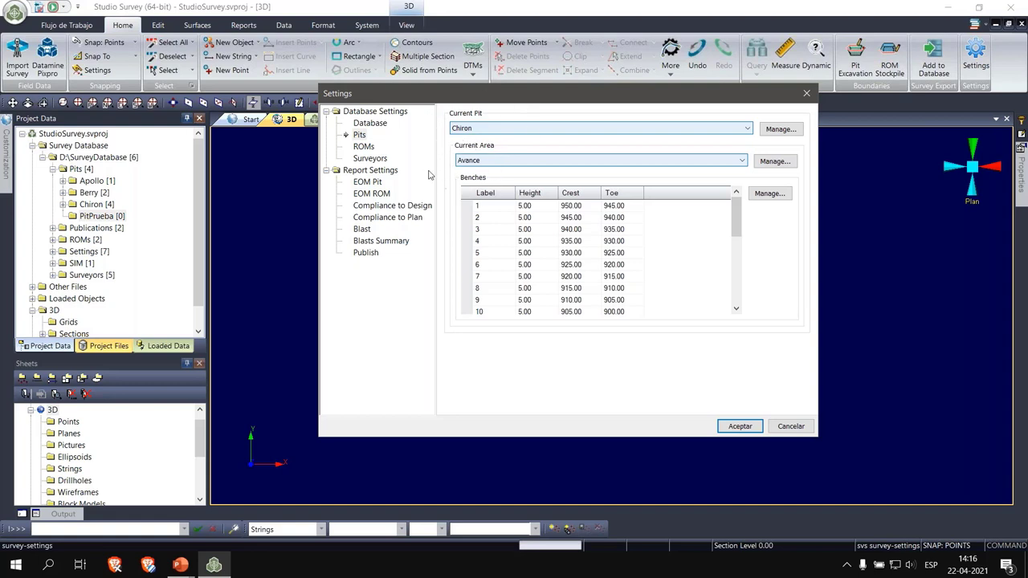
{"action": "left_click", "coordinate": [647, 164]}
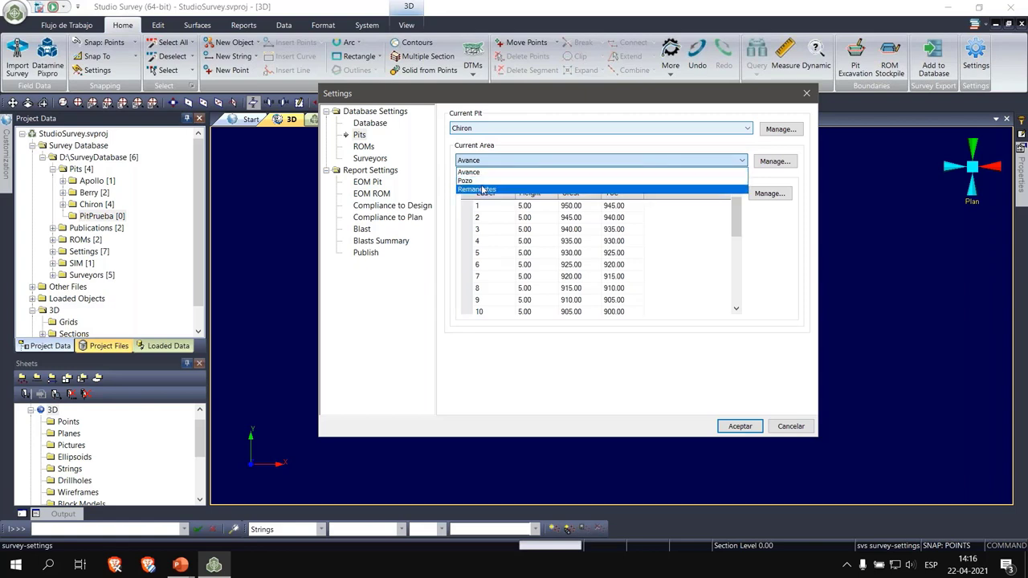
{"action": "left_click", "coordinate": [796, 429]}
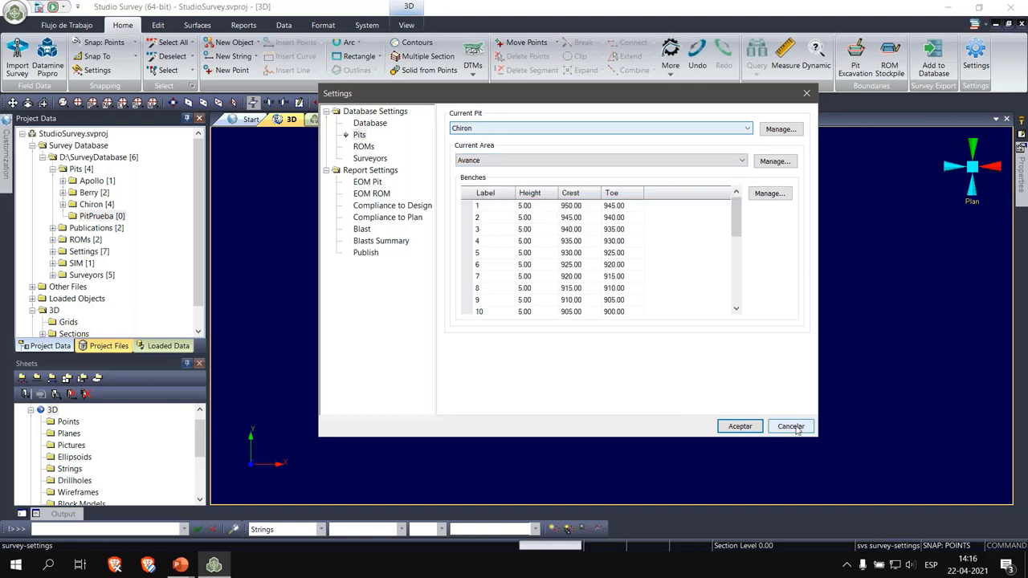
Discard the open settings and load the 2020-05-01 pit excavation boundary of Chiron's Avance area into the 3D view
{"action": "left_click", "coordinate": [790, 427]}
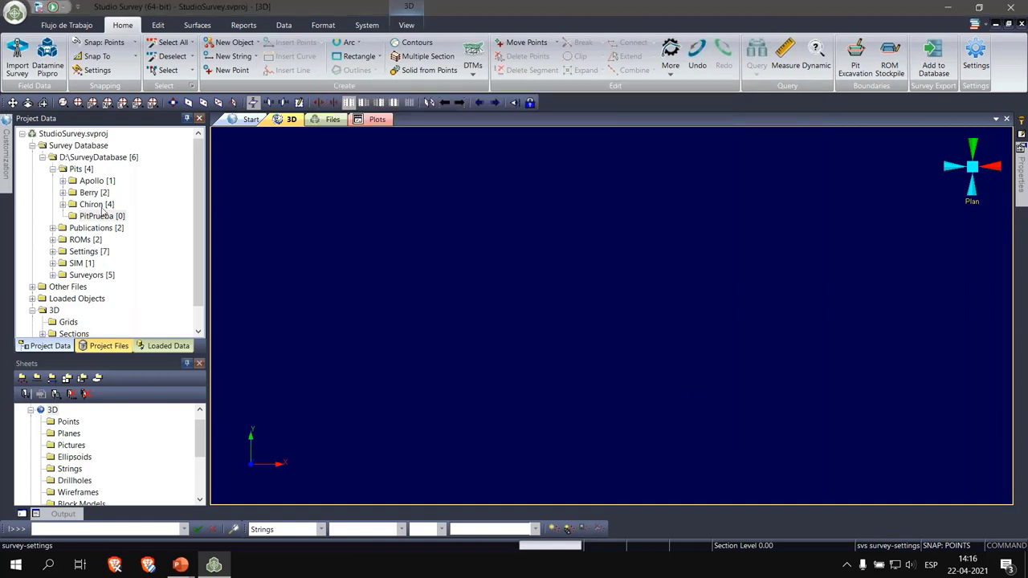
{"action": "left_click", "coordinate": [63, 205]}
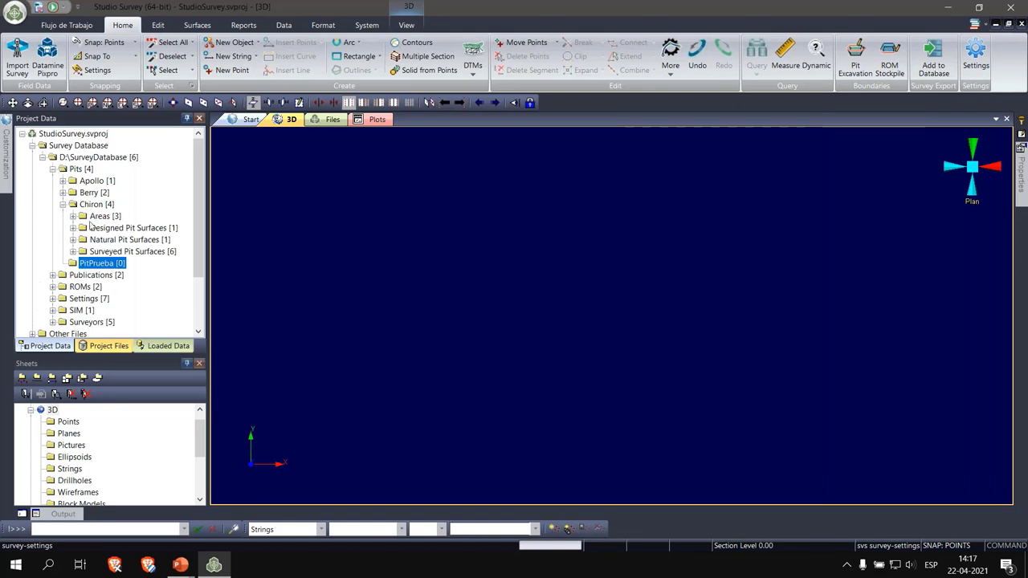
{"action": "left_click", "coordinate": [72, 216]}
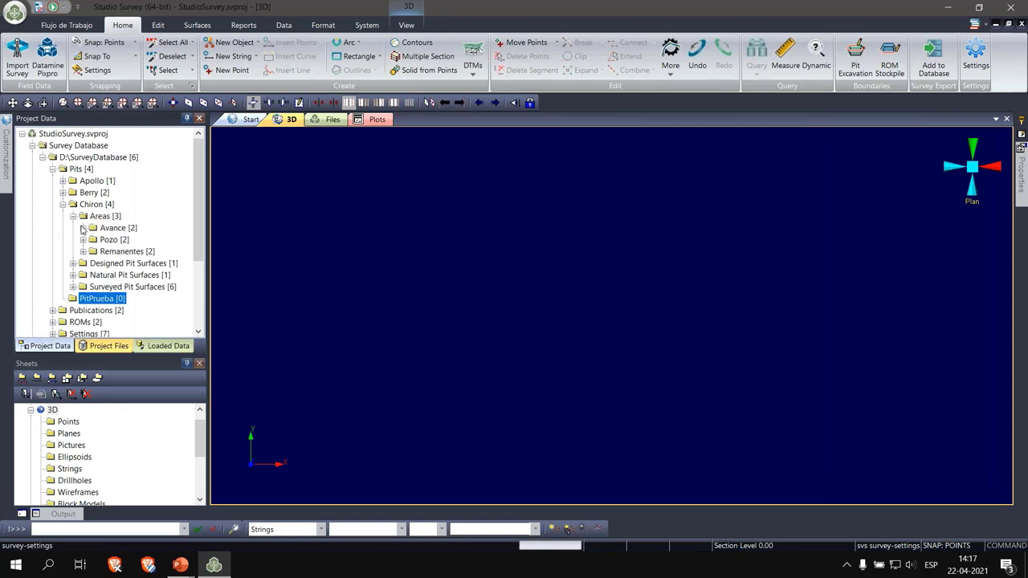
{"action": "left_click", "coordinate": [83, 229]}
{"action": "left_click", "coordinate": [93, 253]}
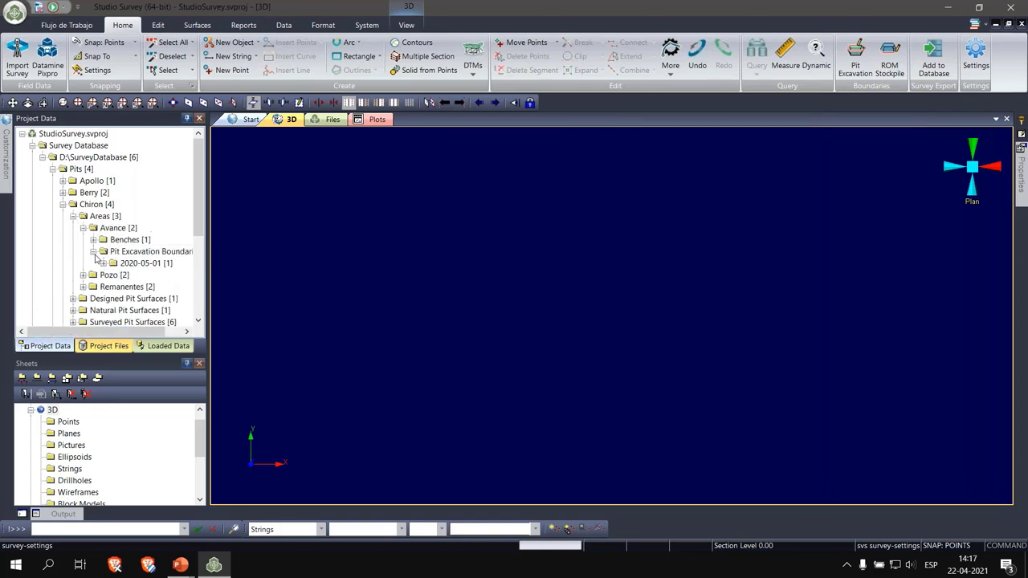
{"action": "left_click", "coordinate": [103, 264]}
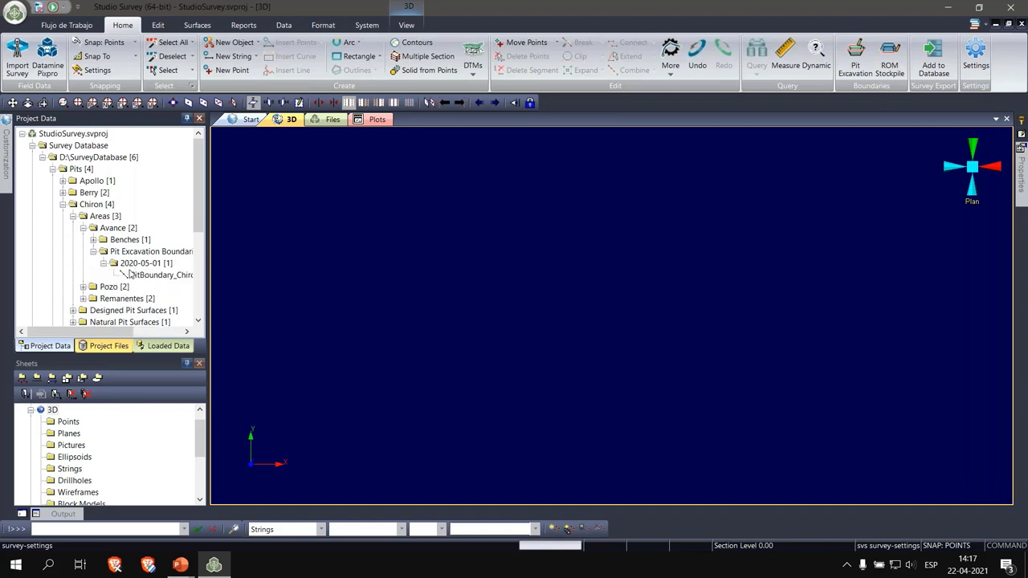
{"action": "left_click_drag", "start_coordinate": [128, 275], "coordinate": [432, 275]}
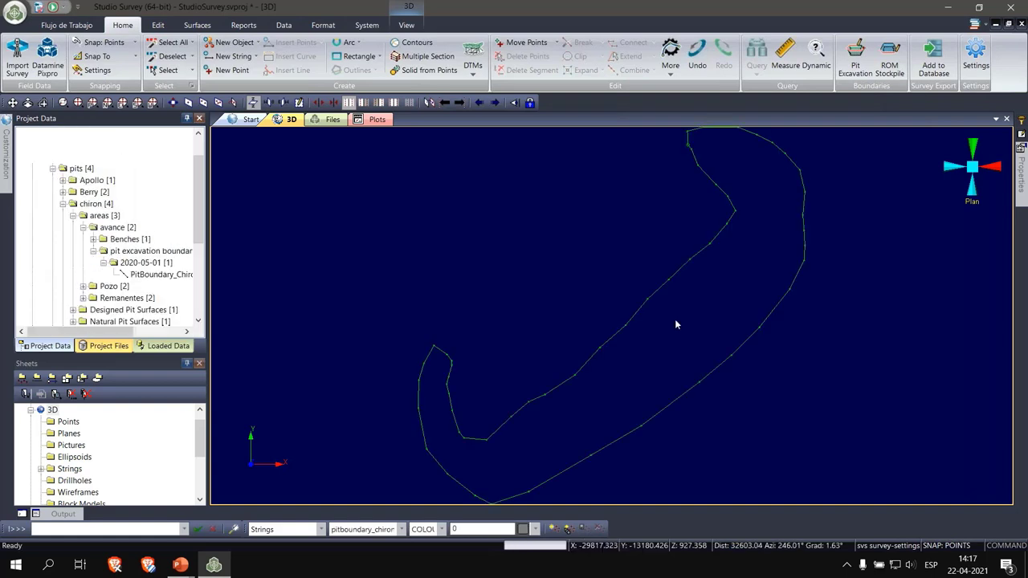
Load the 2020-05-01 pit excavation boundary of Chiron's Pozo area into the 3D view
{"action": "left_click", "coordinate": [83, 252]}
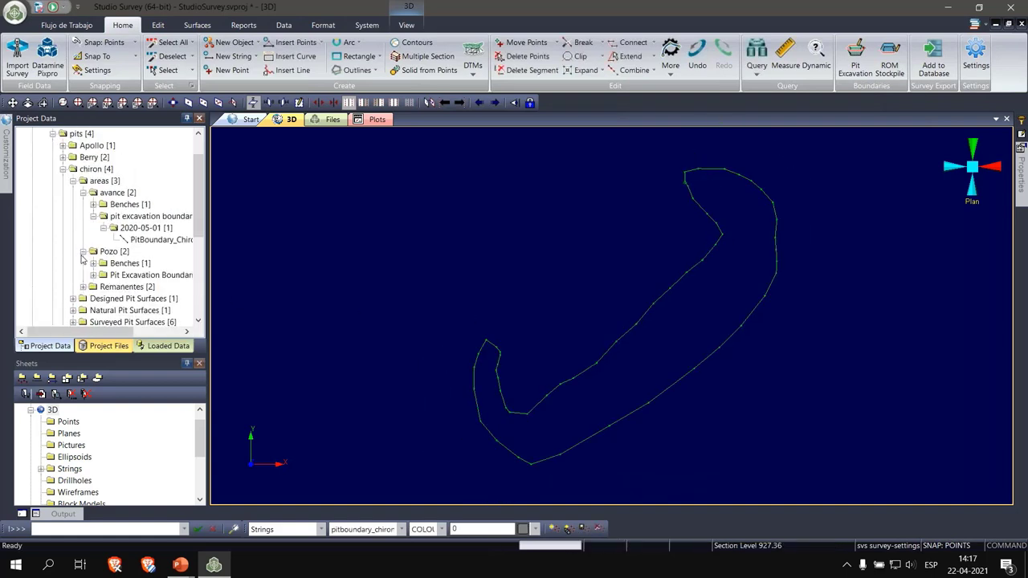
{"action": "left_click", "coordinate": [94, 275]}
{"action": "left_click", "coordinate": [103, 287]}
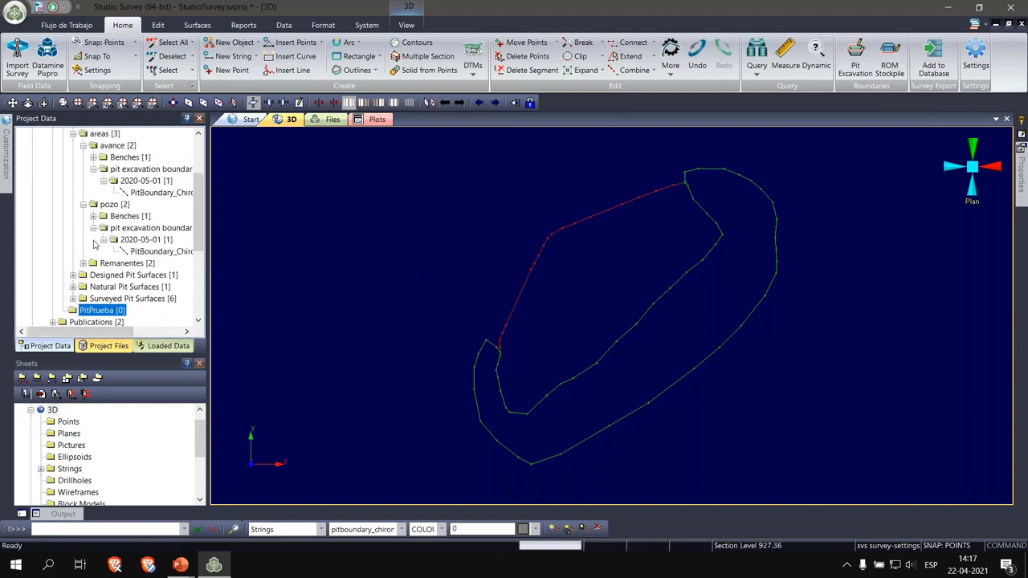
Load the 2020-05-01 pit excavation boundary of Chiron's Remanentes area into the 3D view
{"action": "left_click", "coordinate": [83, 263]}
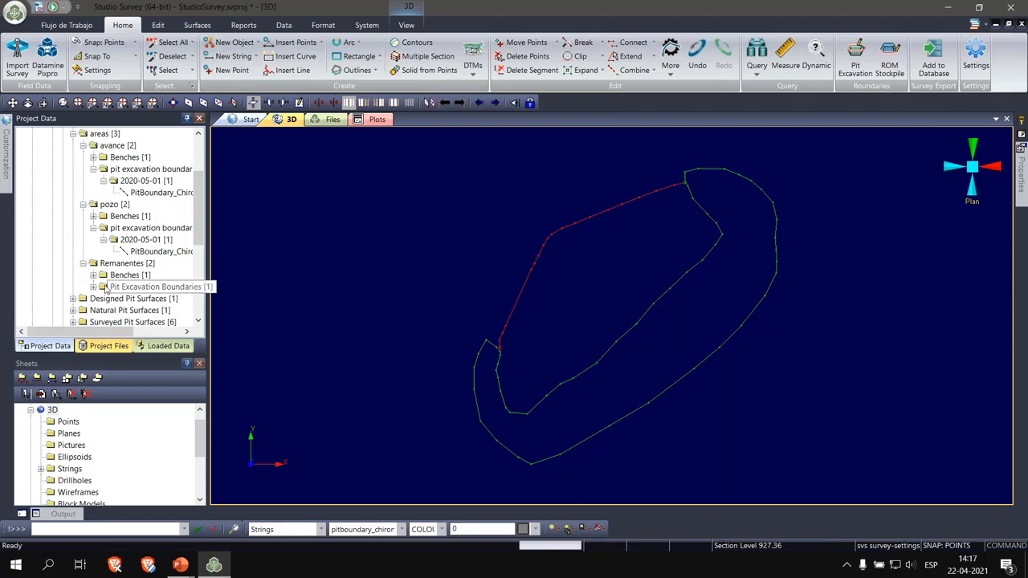
{"action": "left_click", "coordinate": [94, 287]}
{"action": "left_click", "coordinate": [103, 299]}
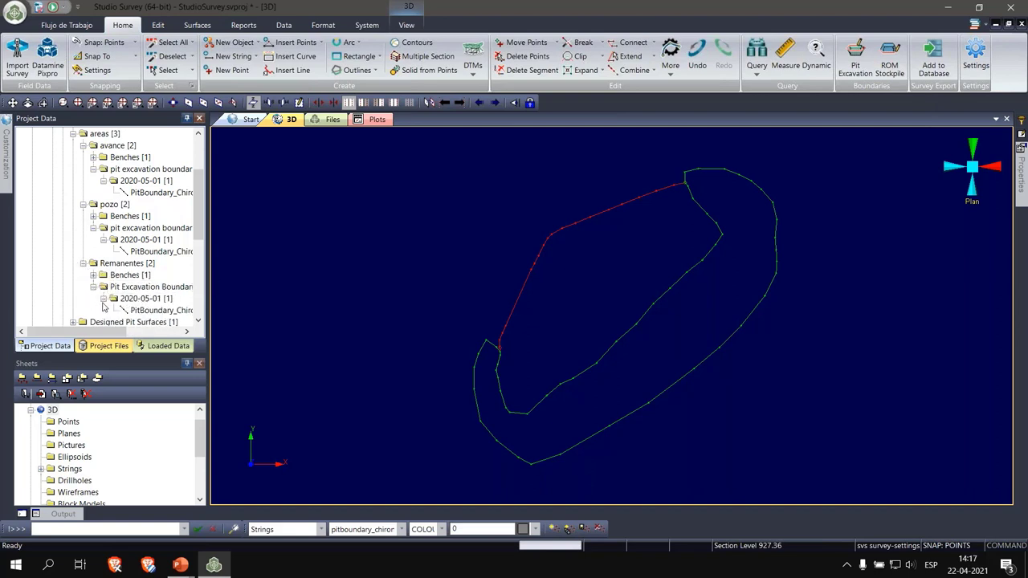
{"action": "left_click_drag", "start_coordinate": [454, 224], "coordinate": [480, 275]}
{"action": "scroll", "coordinate": [482, 281], "scroll_direction": "down", "scroll_amount": 2}
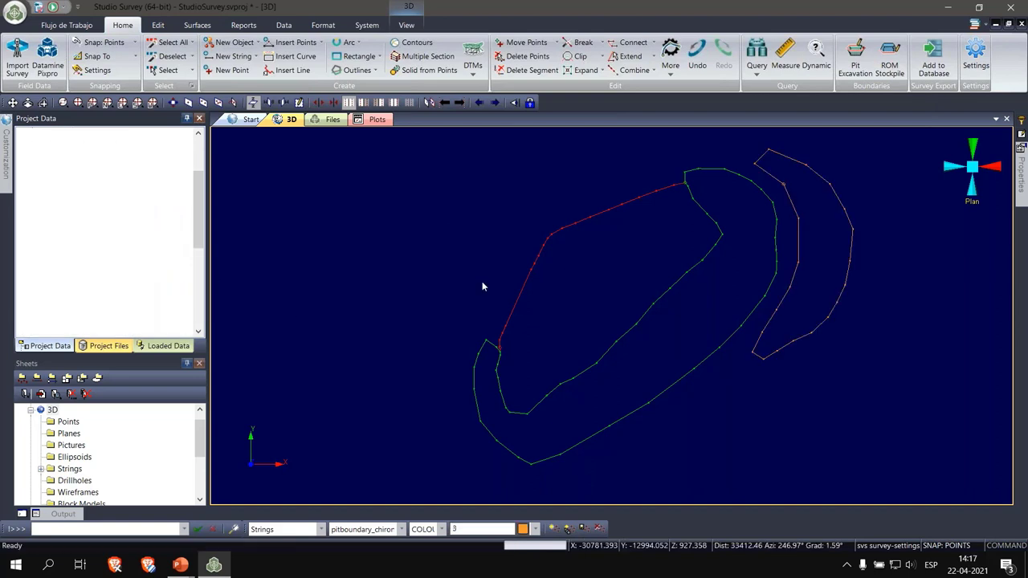
{"action": "middle_click_drag", "start_coordinate": [565, 371], "coordinate": [563, 313]}
{"action": "scroll", "coordinate": [89, 253], "scroll_direction": "up", "scroll_amount": 3}
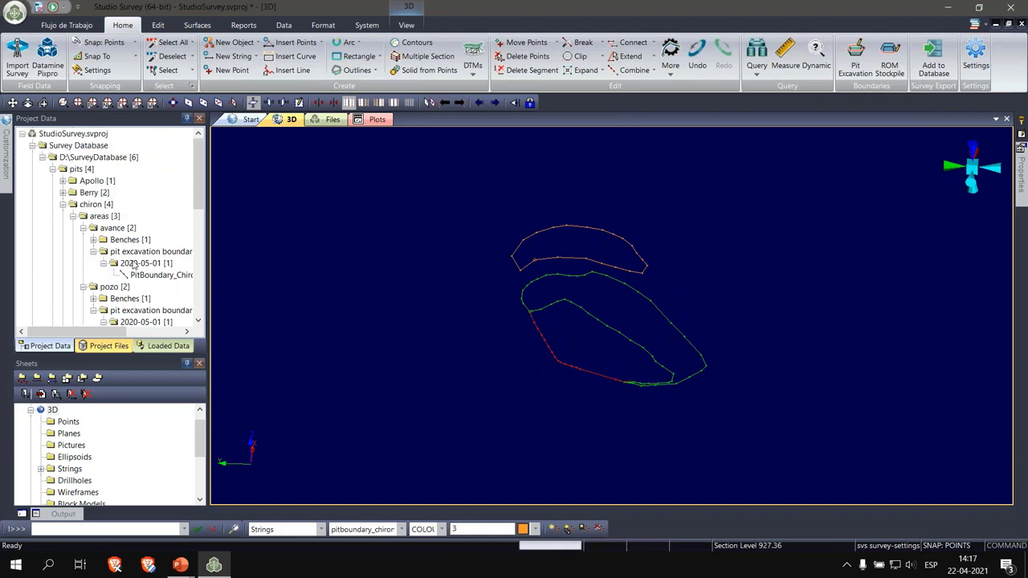
Collapse the Pozo and Remanentes folders and load Chiron's 2020-05-01 designed pit surface into the 3D view
{"action": "left_click", "coordinate": [84, 251]}
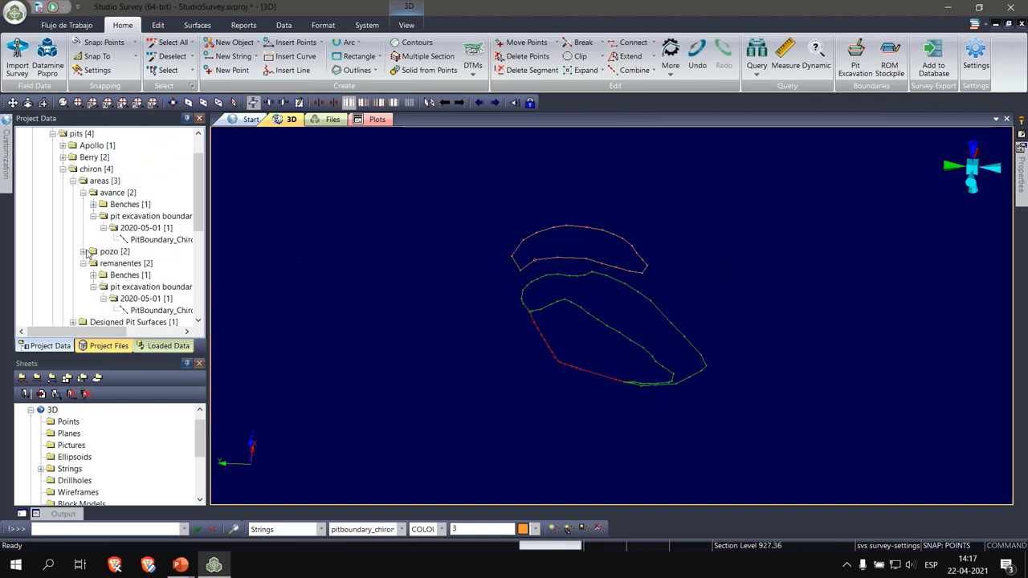
{"action": "left_click", "coordinate": [82, 264]}
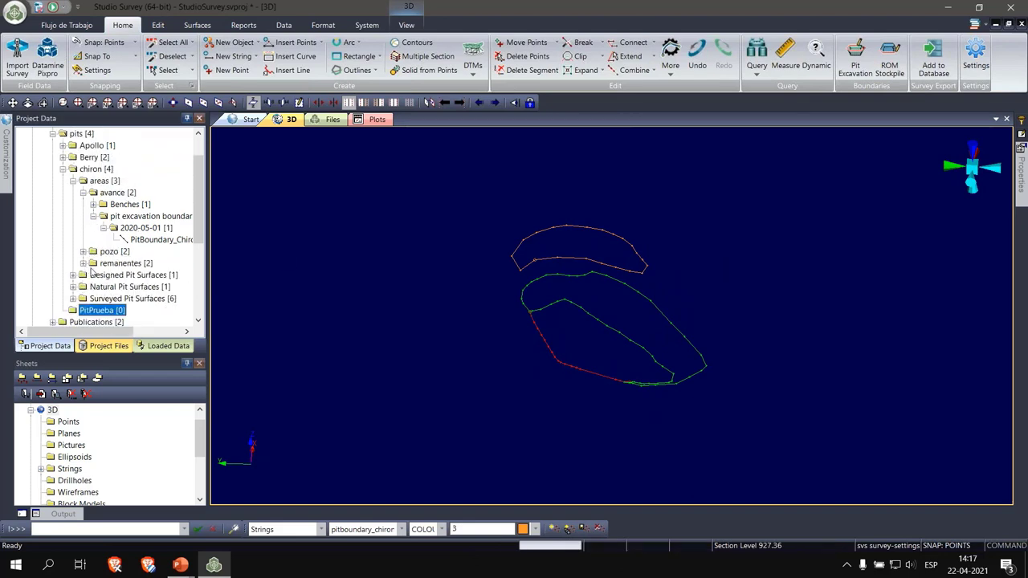
{"action": "left_click", "coordinate": [73, 274]}
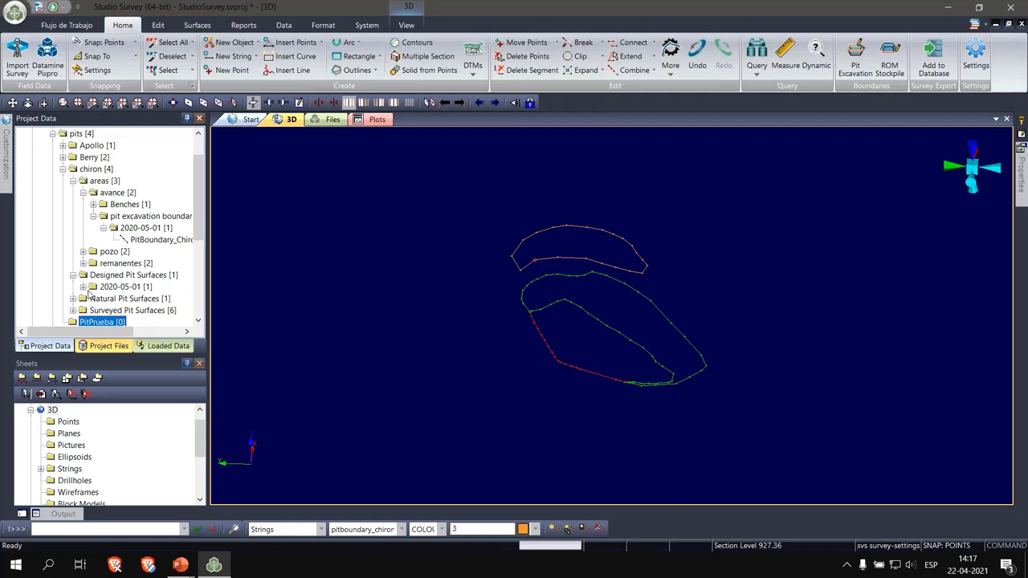
{"action": "left_click", "coordinate": [93, 287]}
{"action": "left_click_drag", "start_coordinate": [141, 299], "coordinate": [458, 290]}
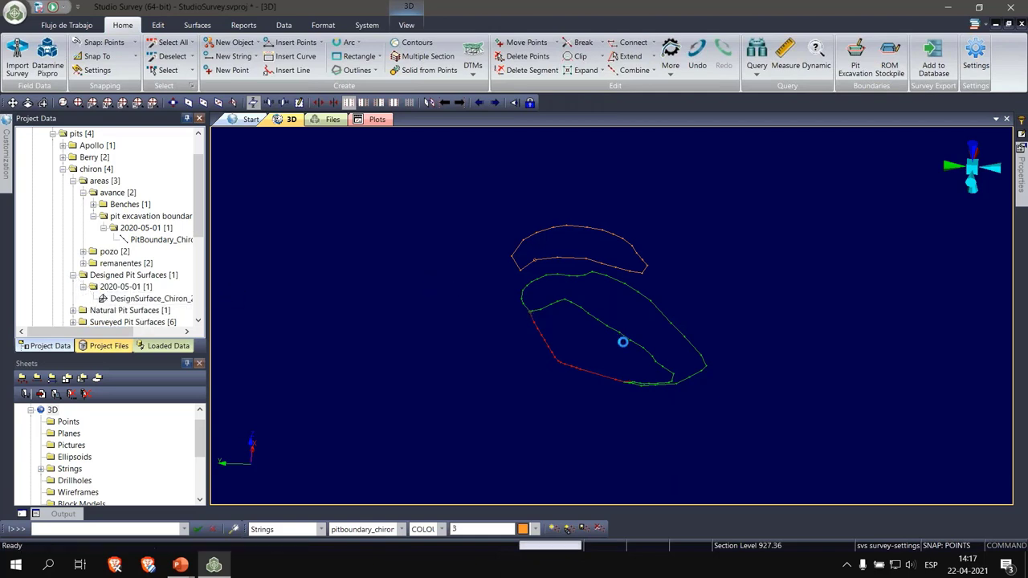
{"action": "scroll", "coordinate": [690, 286], "scroll_direction": "up", "scroll_amount": 5}
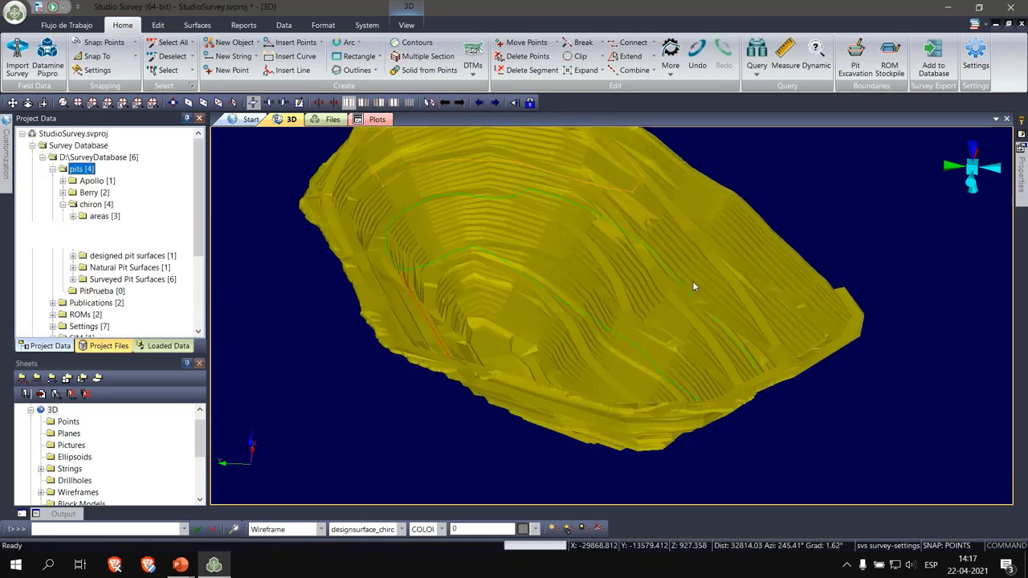
Give the Chiron design surface wireframe a fixed purple colour instead of the legend colouring
{"action": "double_click", "coordinate": [802, 303]}
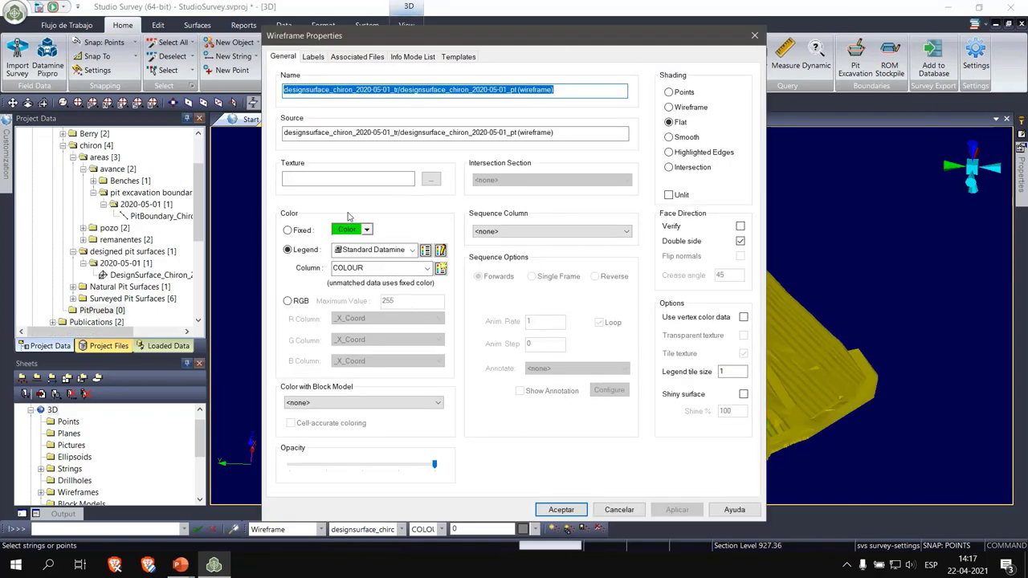
{"action": "left_click", "coordinate": [367, 230]}
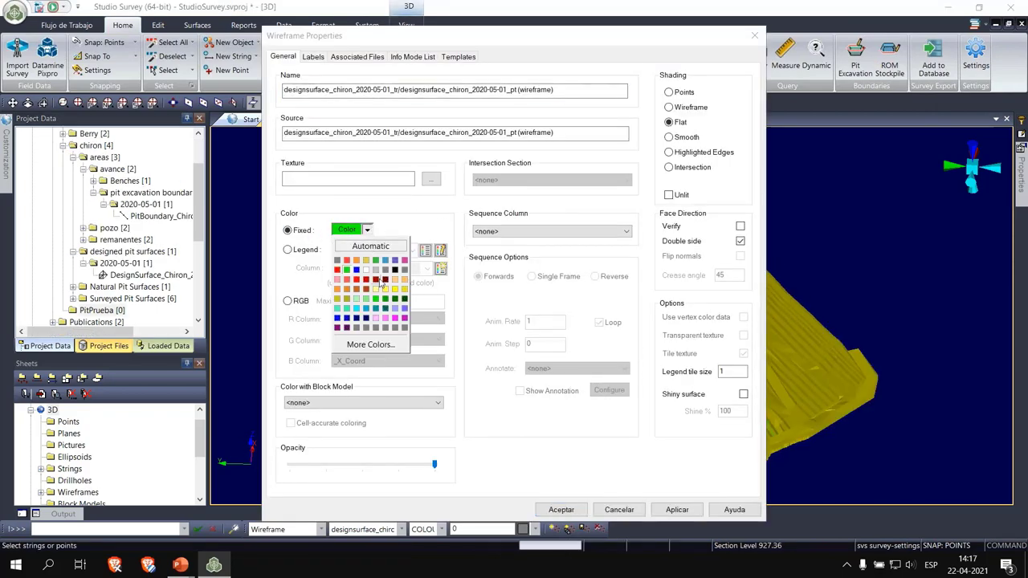
{"action": "left_click", "coordinate": [391, 268]}
{"action": "left_click", "coordinate": [561, 510]}
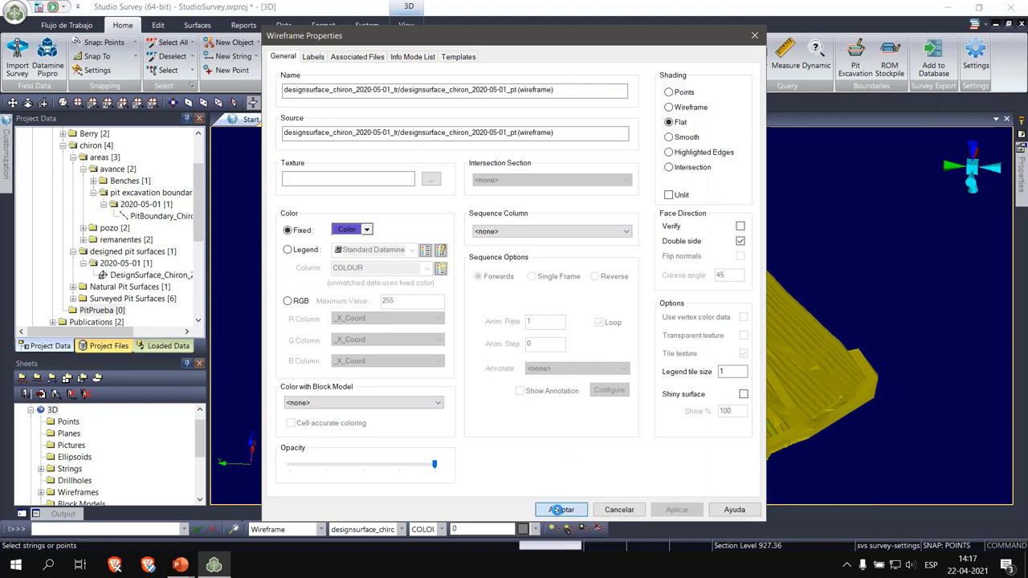
Examine from several angles how the Avance, Pozo and Remanentes boundaries divide the Chiron design surface
{"action": "scroll", "coordinate": [760, 409], "scroll_direction": "up", "scroll_amount": 3}
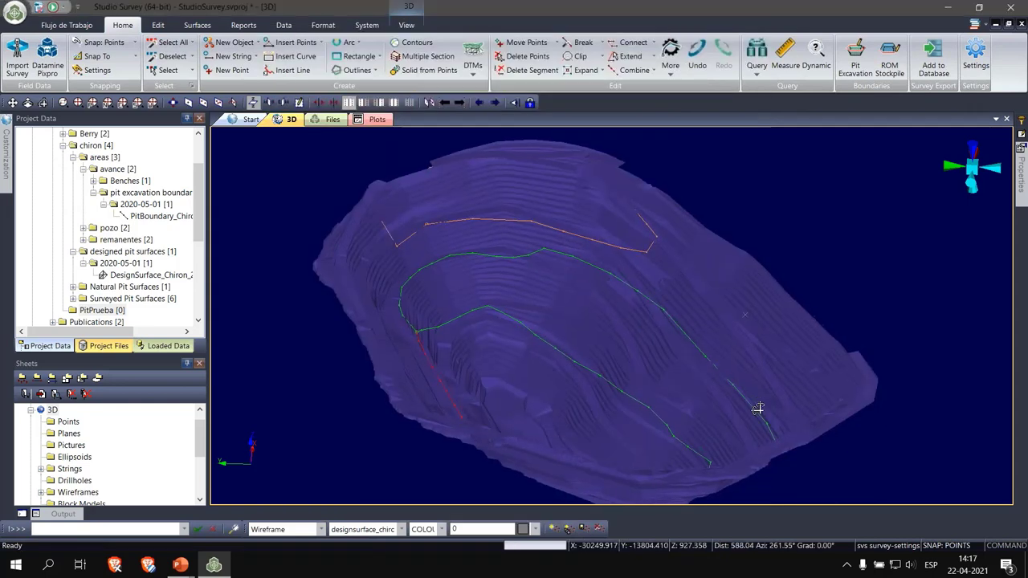
{"action": "left_click_drag", "start_coordinate": [774, 419], "coordinate": [672, 340]}
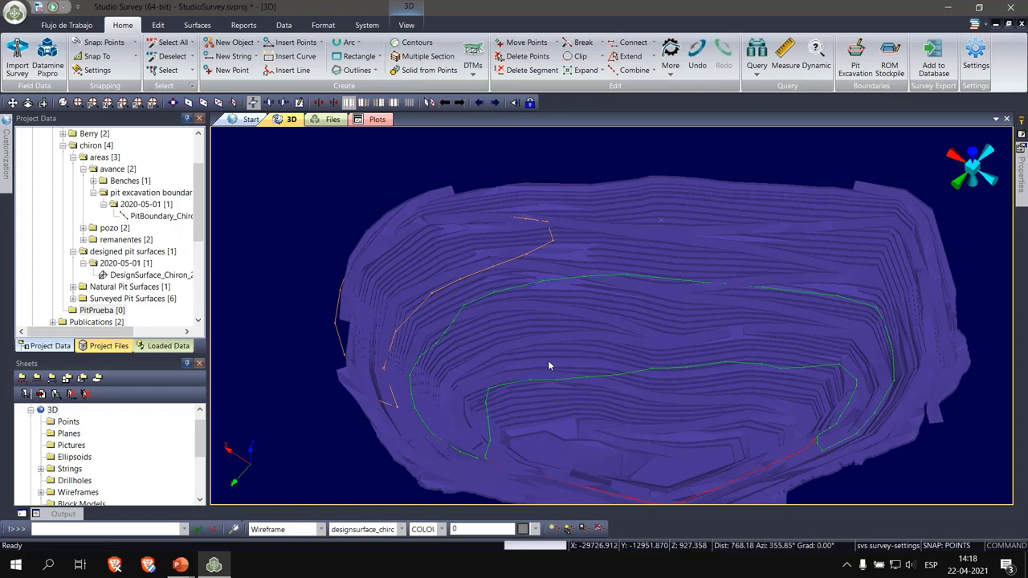
{"action": "left_click_drag", "start_coordinate": [719, 395], "coordinate": [710, 339]}
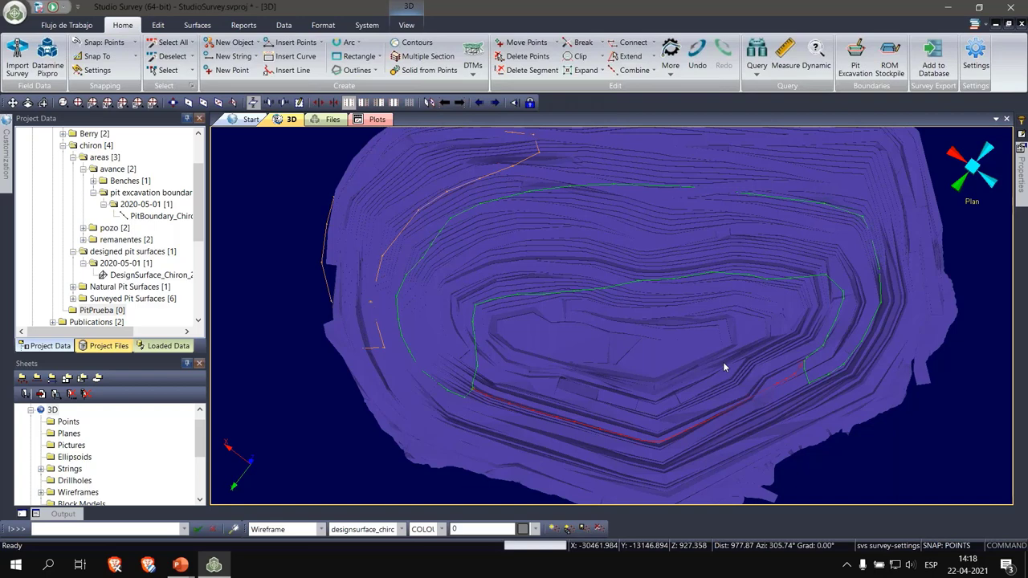
{"action": "scroll", "coordinate": [718, 334], "scroll_direction": "down", "scroll_amount": 3}
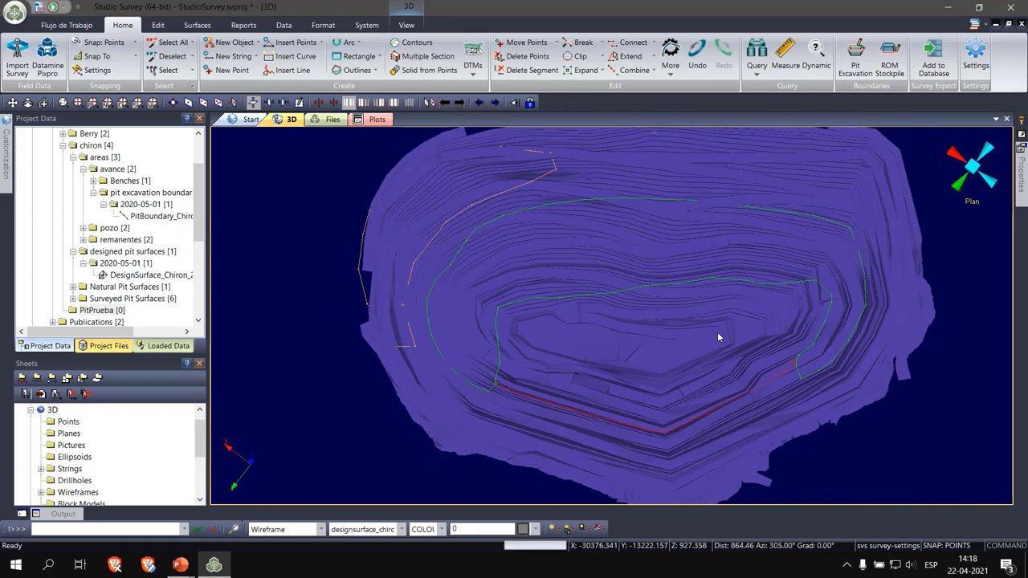
{"action": "left_click_drag", "start_coordinate": [753, 391], "coordinate": [666, 361]}
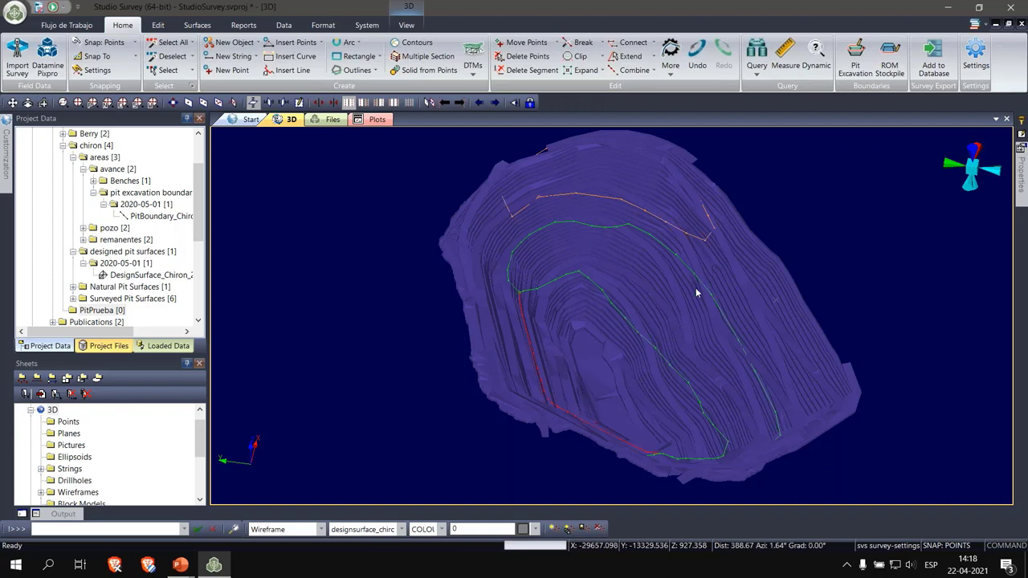
{"action": "scroll", "coordinate": [695, 288], "scroll_direction": "down", "scroll_amount": 1}
{"action": "scroll", "coordinate": [696, 289], "scroll_direction": "down", "scroll_amount": 1}
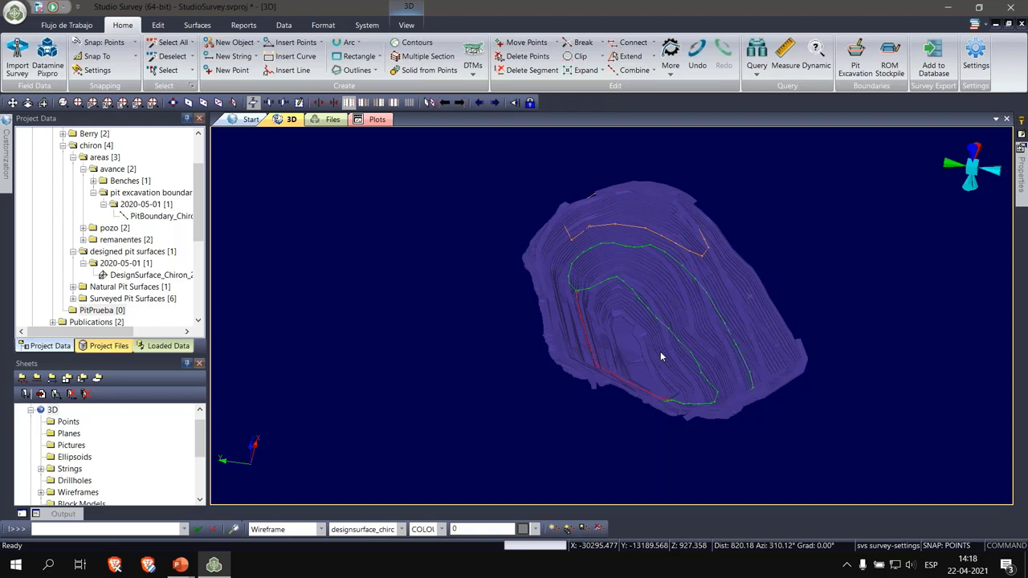
Reopen the survey database's pit settings and set Chiron as the current pit
{"action": "left_click", "coordinate": [982, 67]}
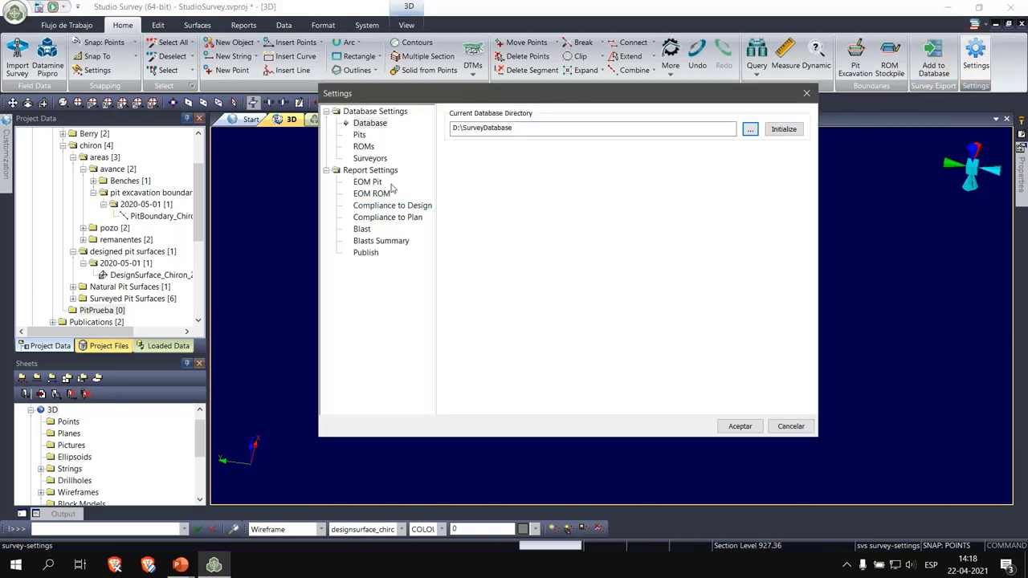
{"action": "left_click", "coordinate": [359, 135]}
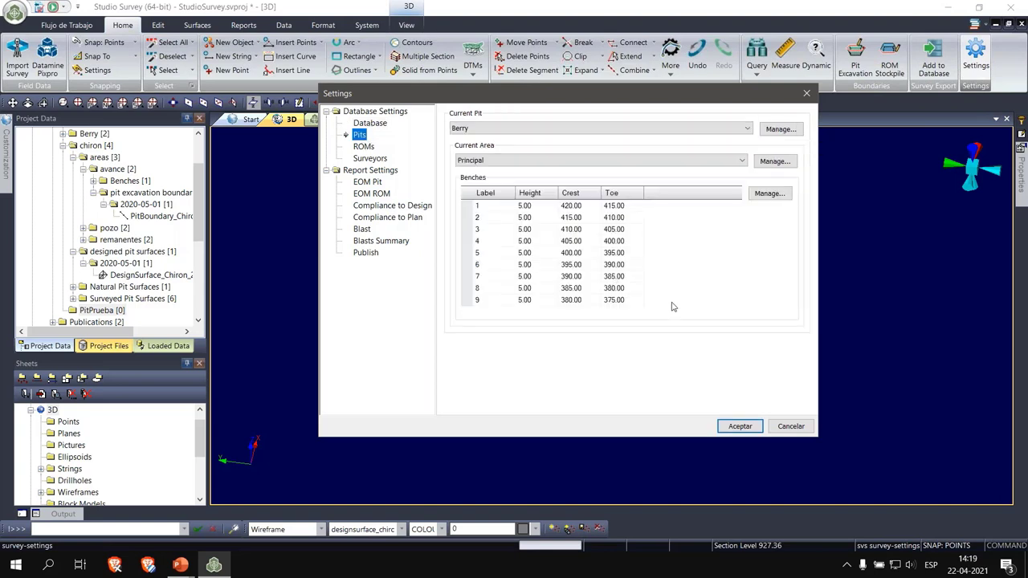
{"action": "left_click", "coordinate": [657, 129]}
{"action": "left_click", "coordinate": [611, 147]}
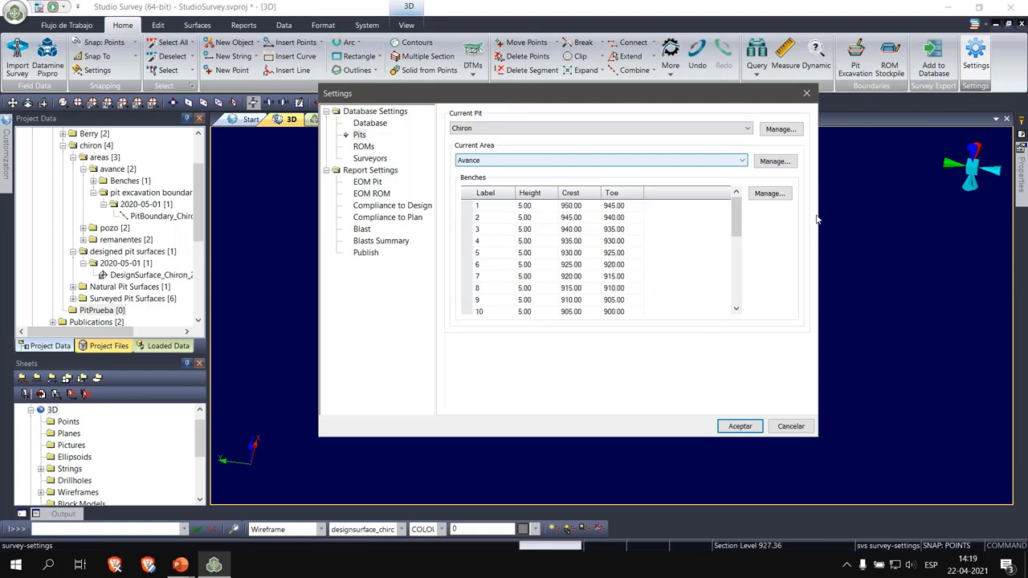
Review the bench list, the height and count fields for adding benches, and the scope options for Chiron's Avance area, discarding any changes
{"action": "left_click", "coordinate": [771, 194]}
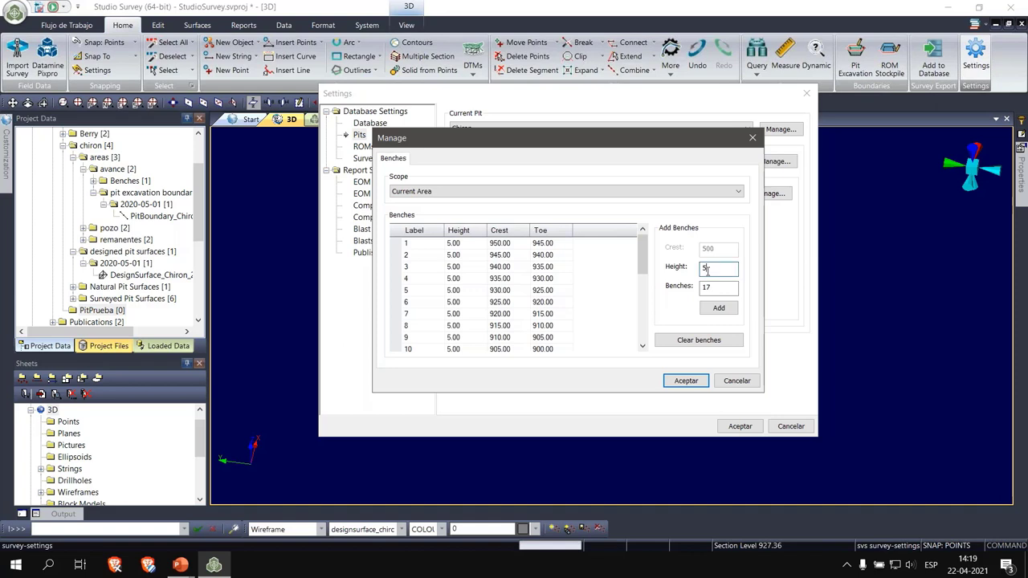
{"action": "left_click_drag", "start_coordinate": [722, 289], "coordinate": [697, 291]}
{"action": "left_click_drag", "start_coordinate": [647, 266], "coordinate": [631, 355]}
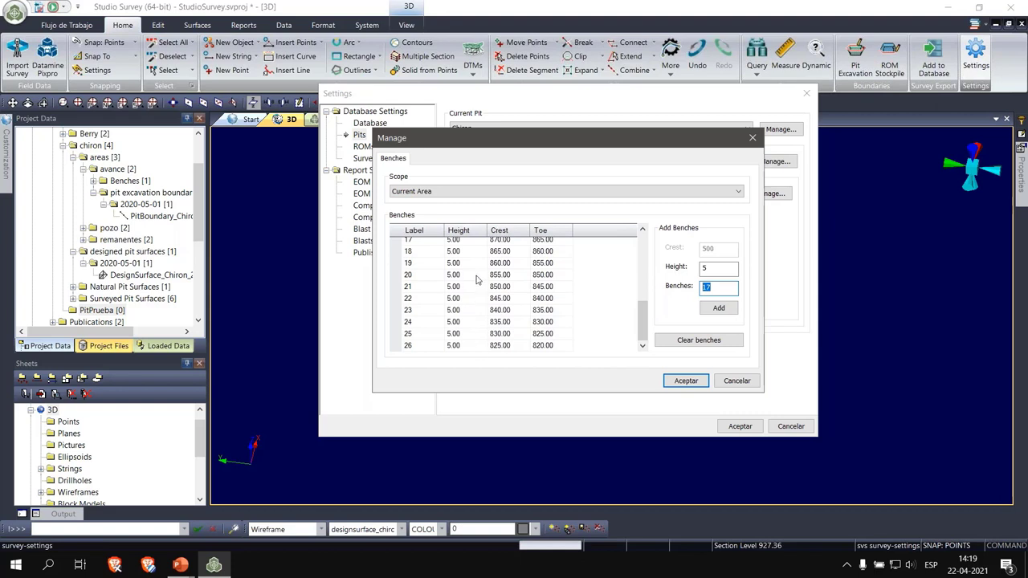
{"action": "left_click_drag", "start_coordinate": [646, 322], "coordinate": [646, 256]}
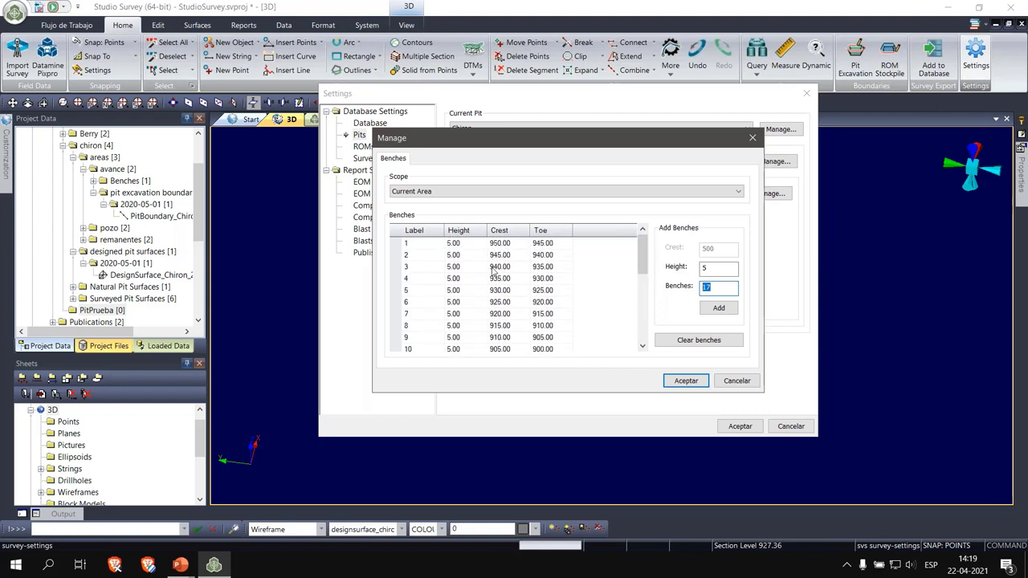
{"action": "left_click", "coordinate": [623, 191]}
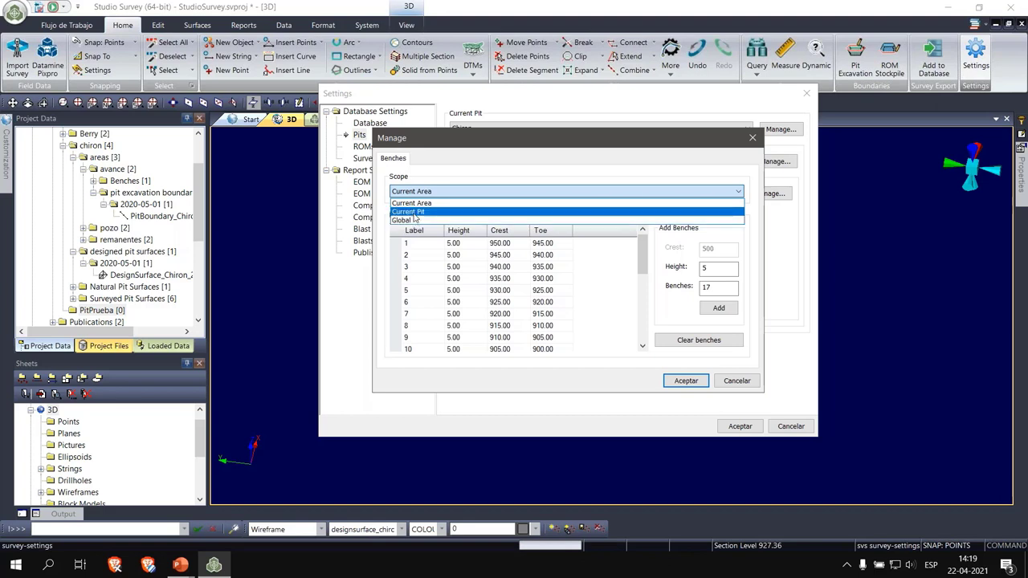
{"action": "left_click", "coordinate": [745, 384]}
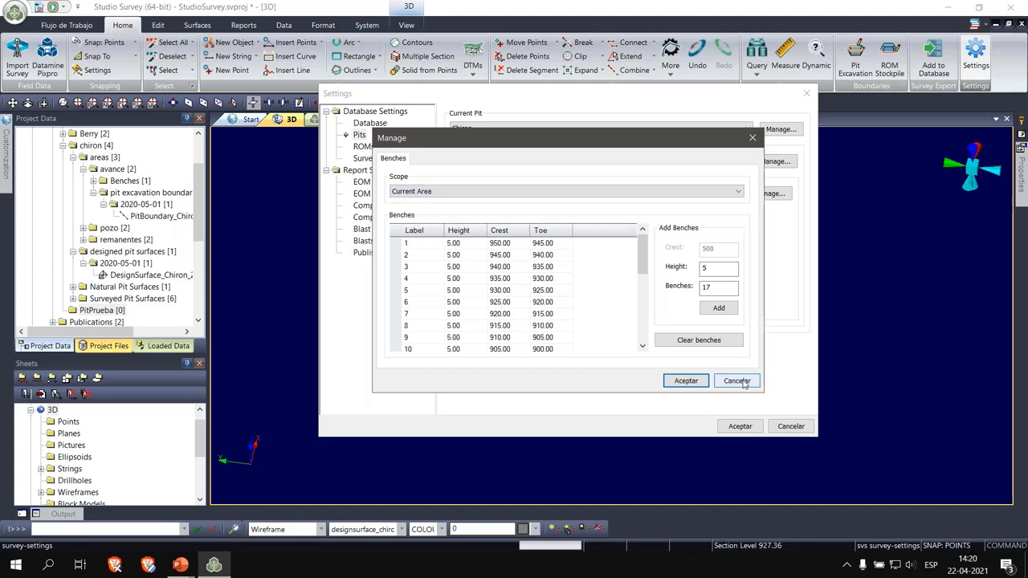
{"action": "left_click", "coordinate": [736, 382]}
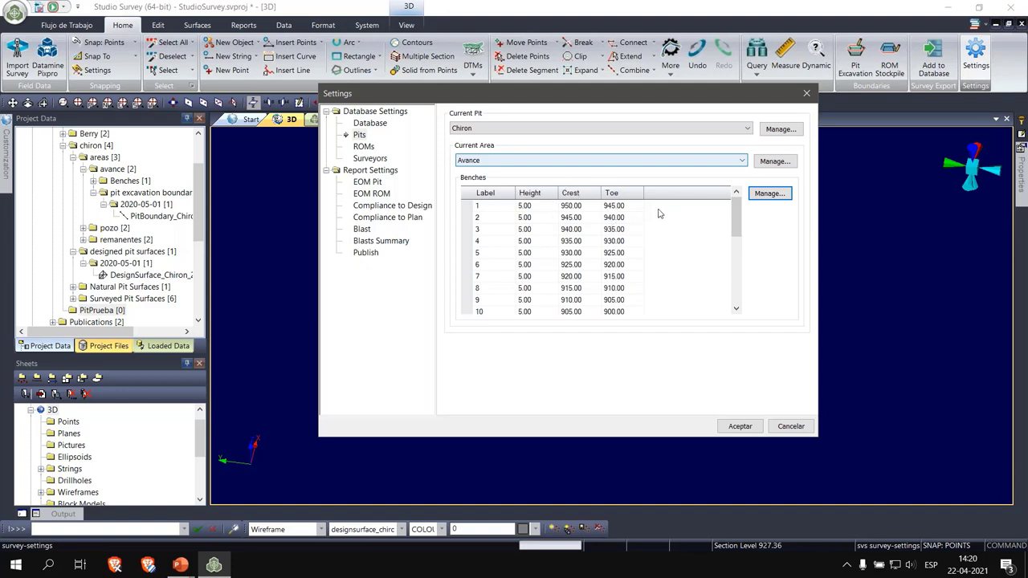
Review the bench crest and toe elevations of Chiron's Pozo and Remanentes areas, comparing them with the boundaries on the design surface
{"action": "left_click", "coordinate": [726, 163]}
{"action": "left_click", "coordinate": [583, 178]}
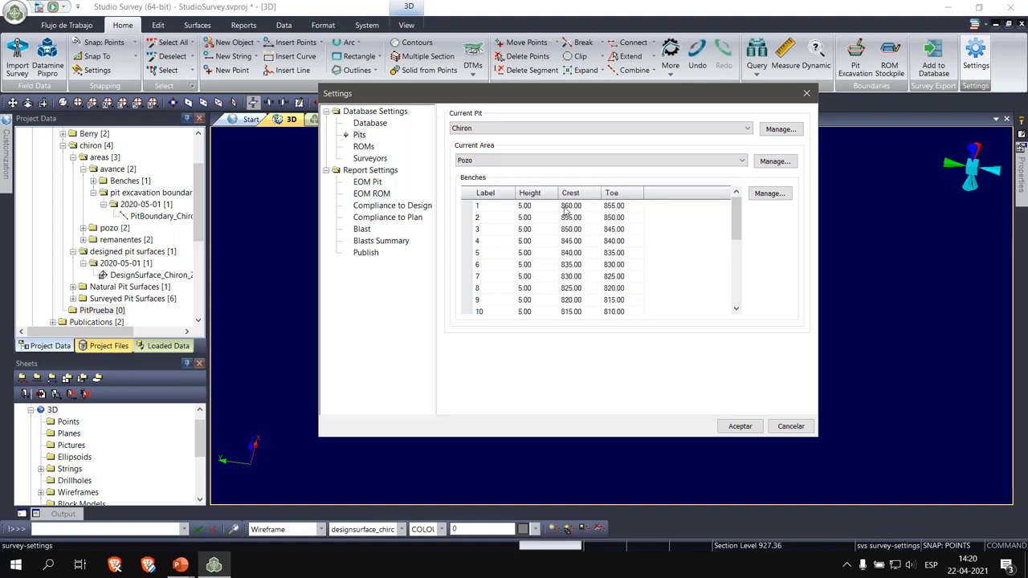
{"action": "left_click", "coordinate": [581, 163]}
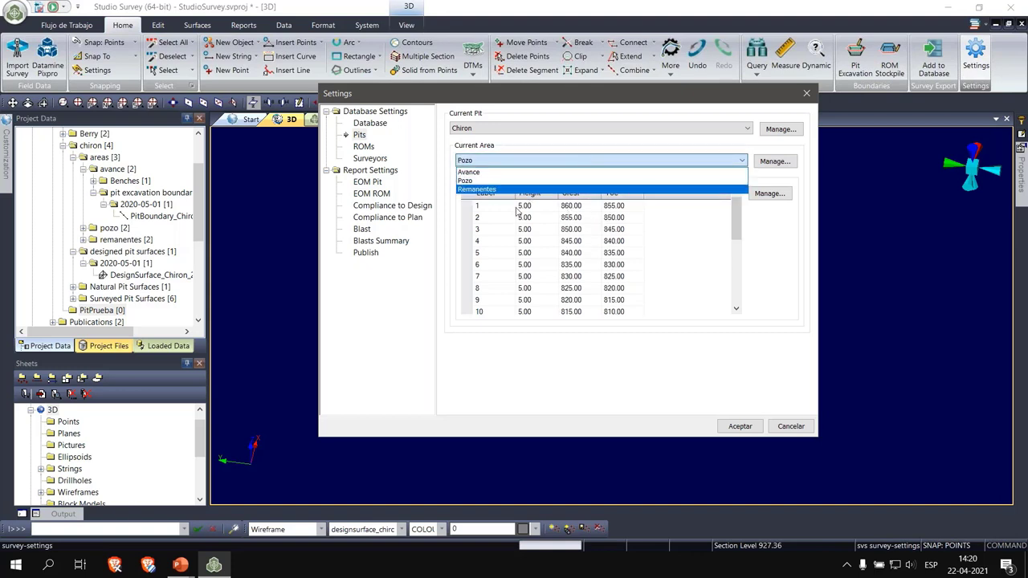
{"action": "left_click", "coordinate": [499, 190]}
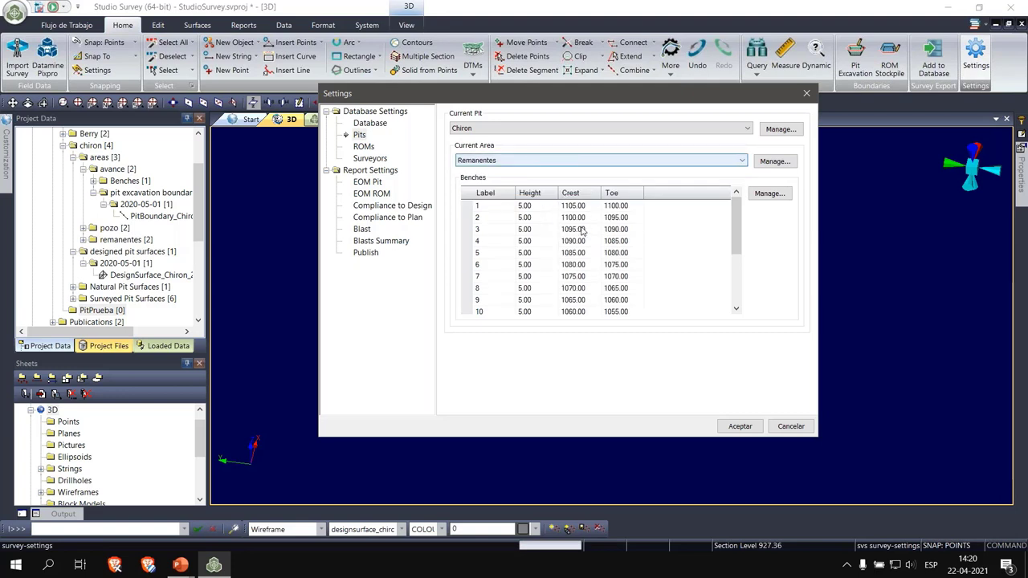
{"action": "left_click_drag", "start_coordinate": [739, 240], "coordinate": [739, 291]}
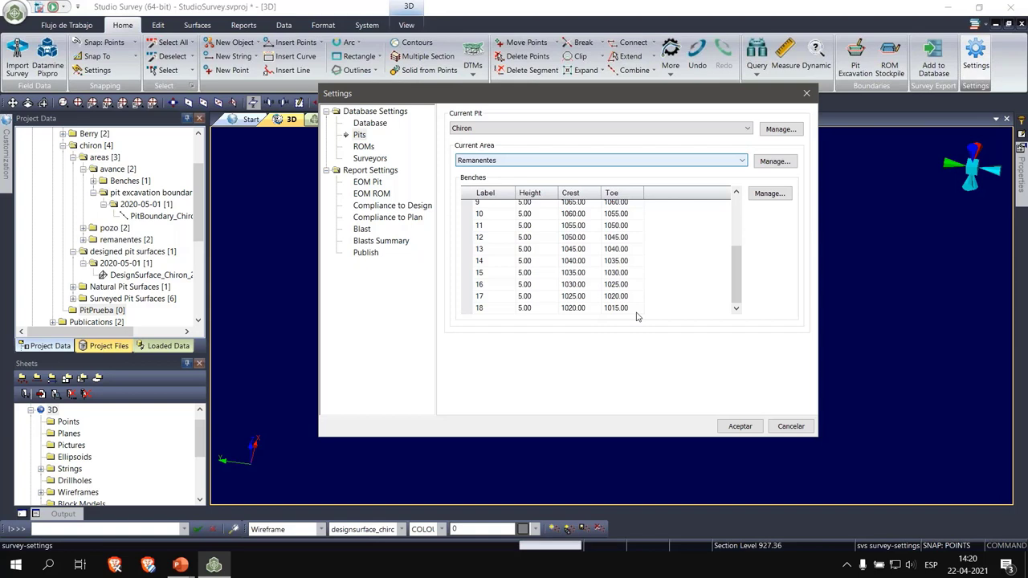
{"action": "left_click_drag", "start_coordinate": [679, 93], "coordinate": [741, 440]}
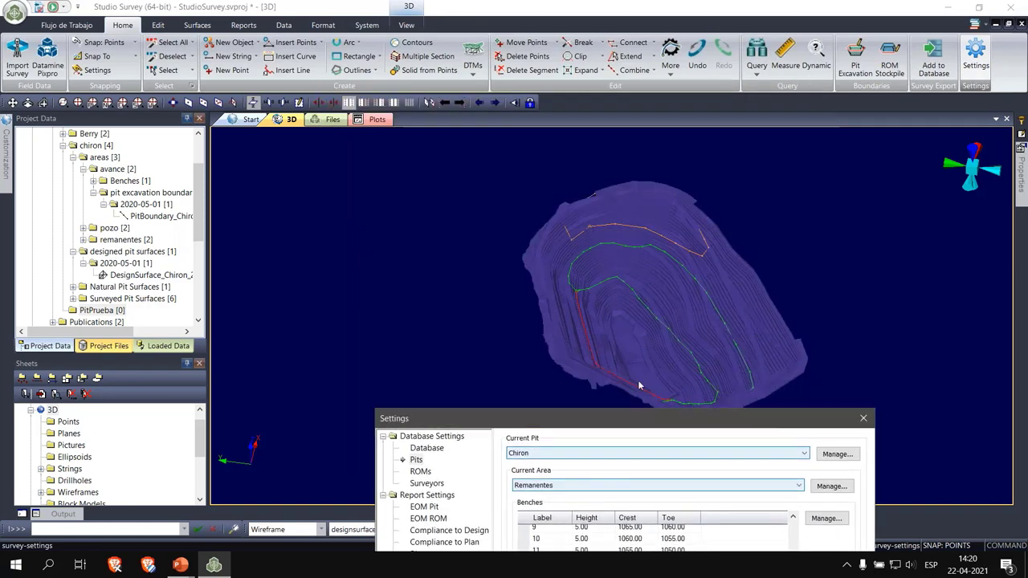
{"action": "left_click_drag", "start_coordinate": [631, 419], "coordinate": [633, 269]}
{"action": "left_click_drag", "start_coordinate": [634, 210], "coordinate": [625, 138]}
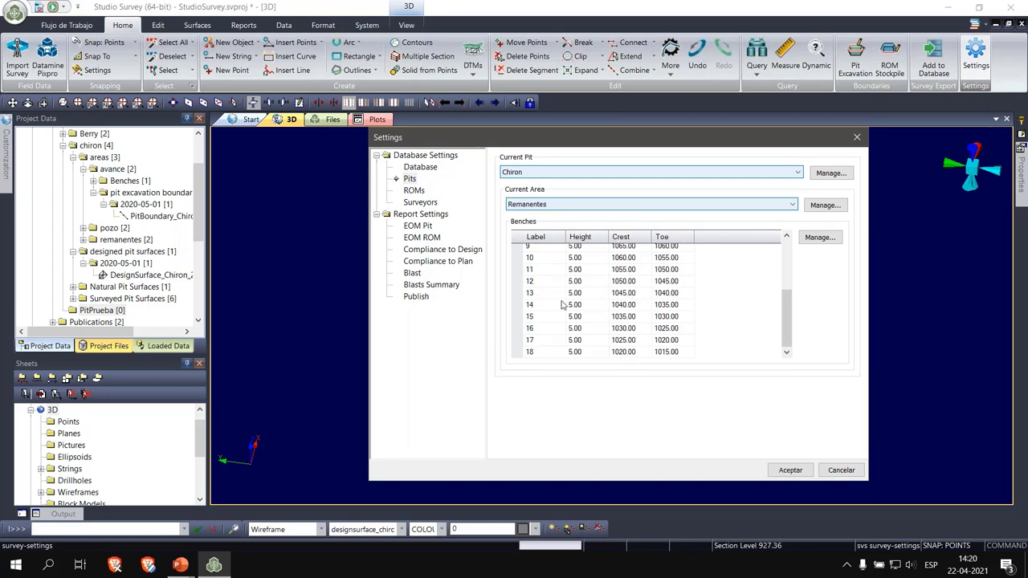
Review the available ROMs and the list of surveyors in the database settings
{"action": "left_click", "coordinate": [414, 191]}
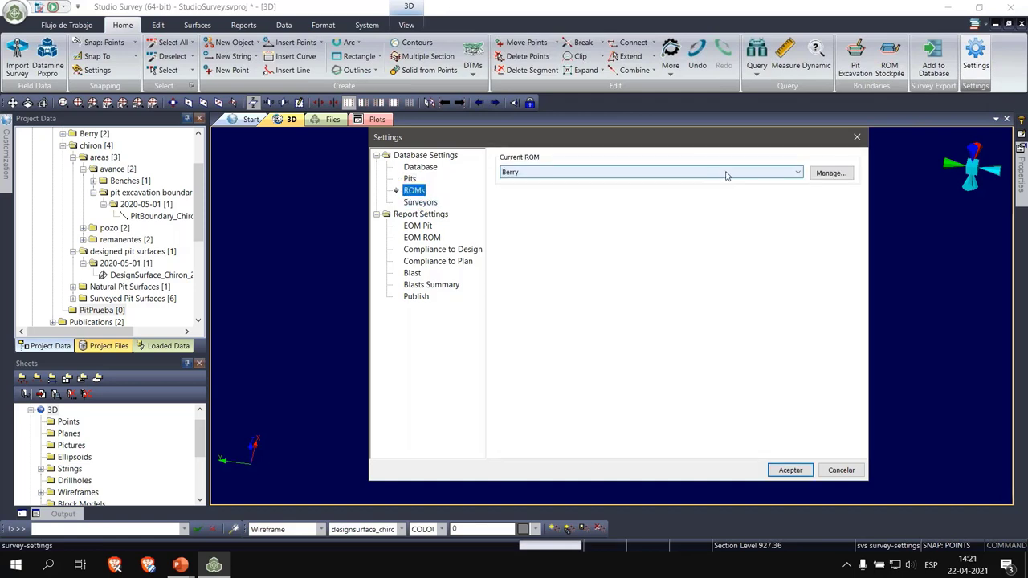
{"action": "left_click", "coordinate": [799, 173]}
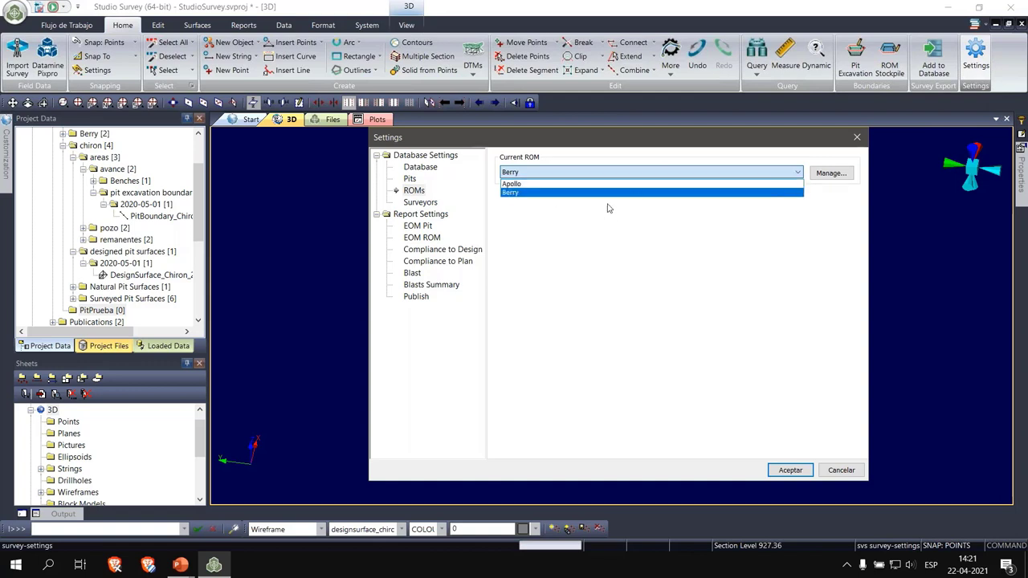
{"action": "left_click", "coordinate": [421, 206]}
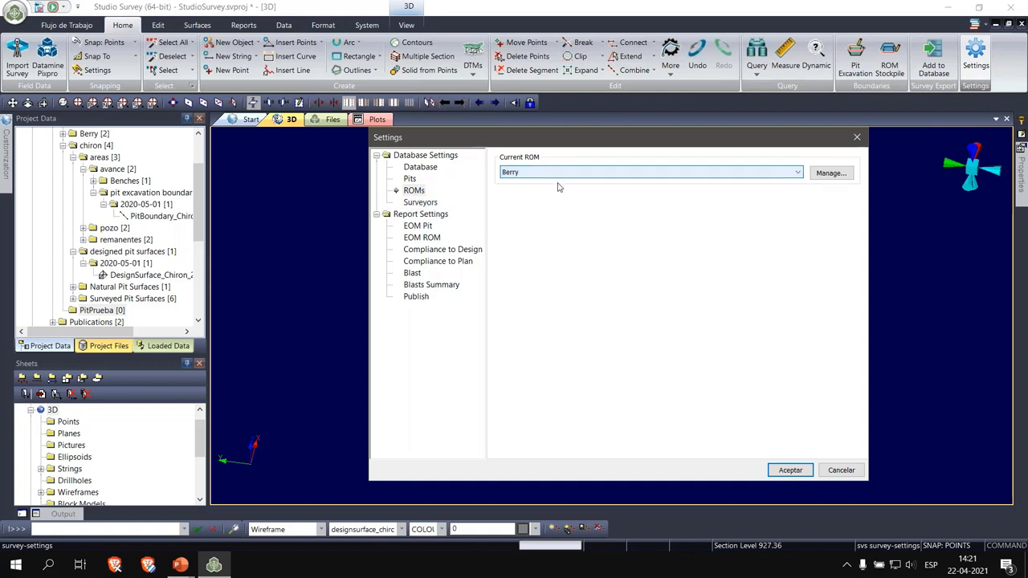
{"action": "left_click", "coordinate": [421, 203]}
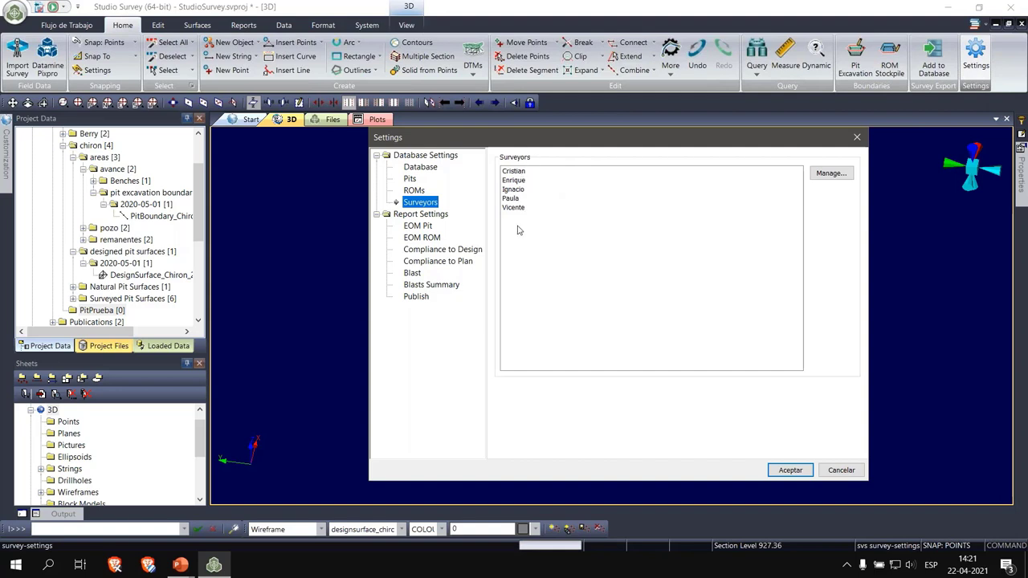
Review the plot and Excel template choices and preview options for EOM Pit reports, and close the settings without applying changes
{"action": "left_click", "coordinate": [425, 228]}
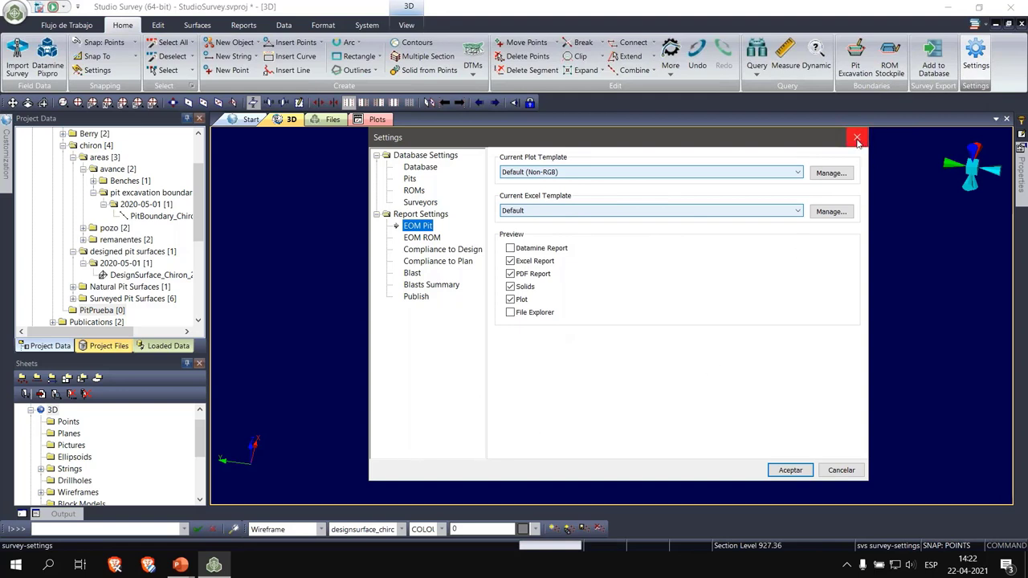
{"action": "left_click", "coordinate": [786, 174]}
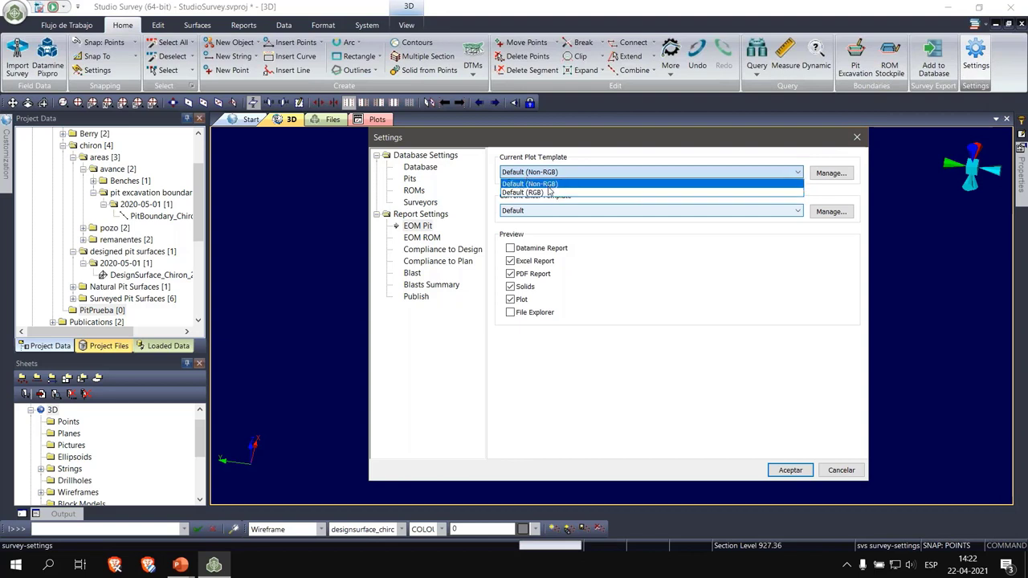
{"action": "left_click", "coordinate": [587, 211]}
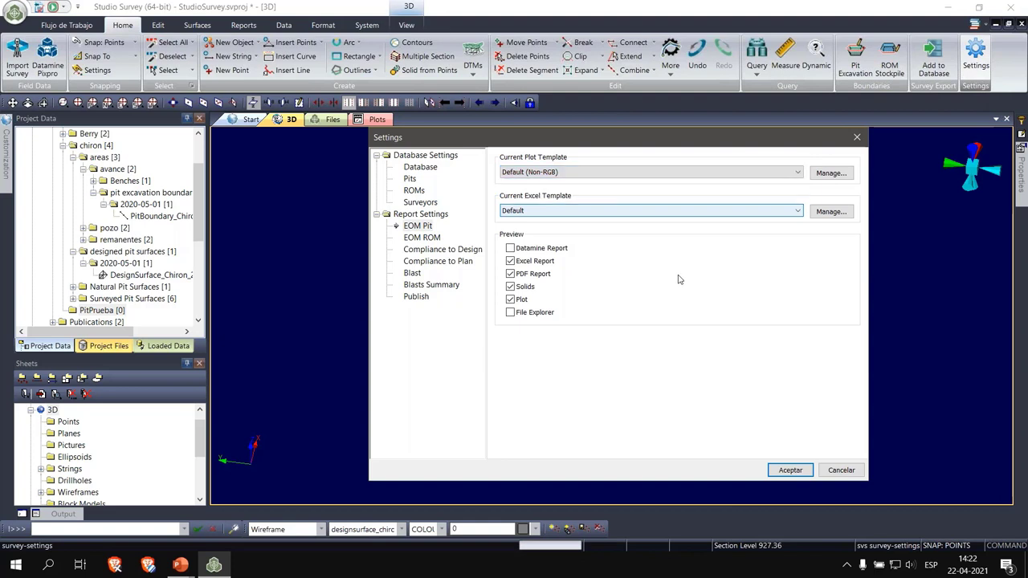
{"action": "left_click", "coordinate": [594, 213]}
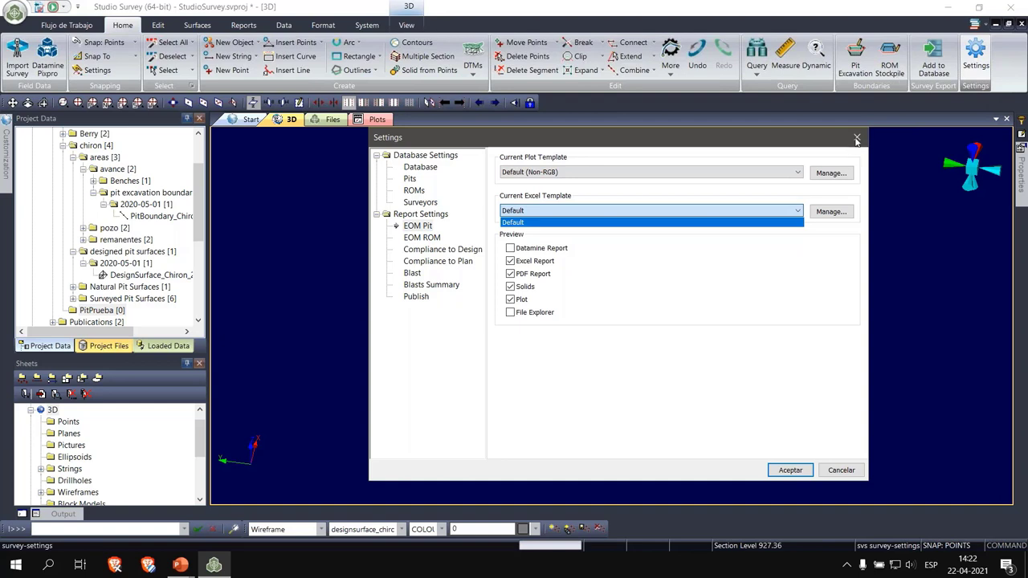
{"action": "left_click", "coordinate": [857, 141]}
{"action": "left_click", "coordinate": [857, 141]}
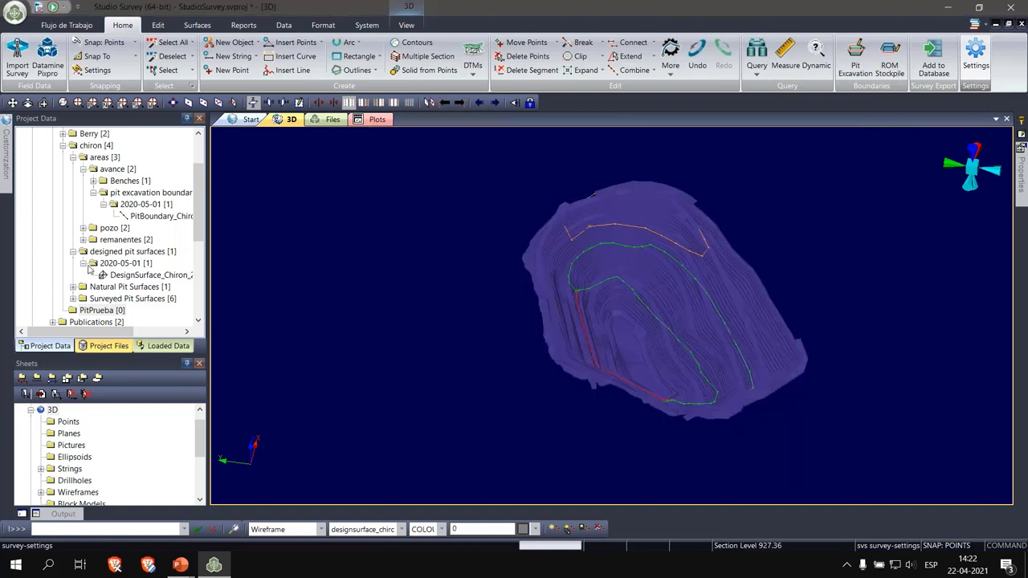
Open the default Excel template for Compliance To Design from the survey database's Settings folder in the project tree
{"action": "scroll", "coordinate": [142, 227], "scroll_direction": "down", "scroll_amount": 4}
{"action": "scroll", "coordinate": [142, 228], "scroll_direction": "up", "scroll_amount": 1}
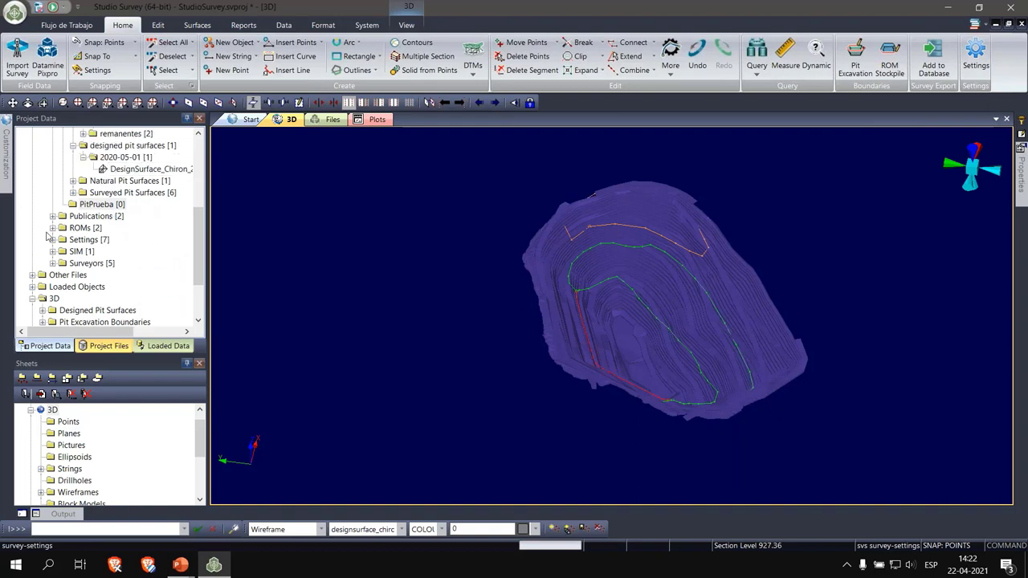
{"action": "scroll", "coordinate": [87, 264], "scroll_direction": "up", "scroll_amount": 5}
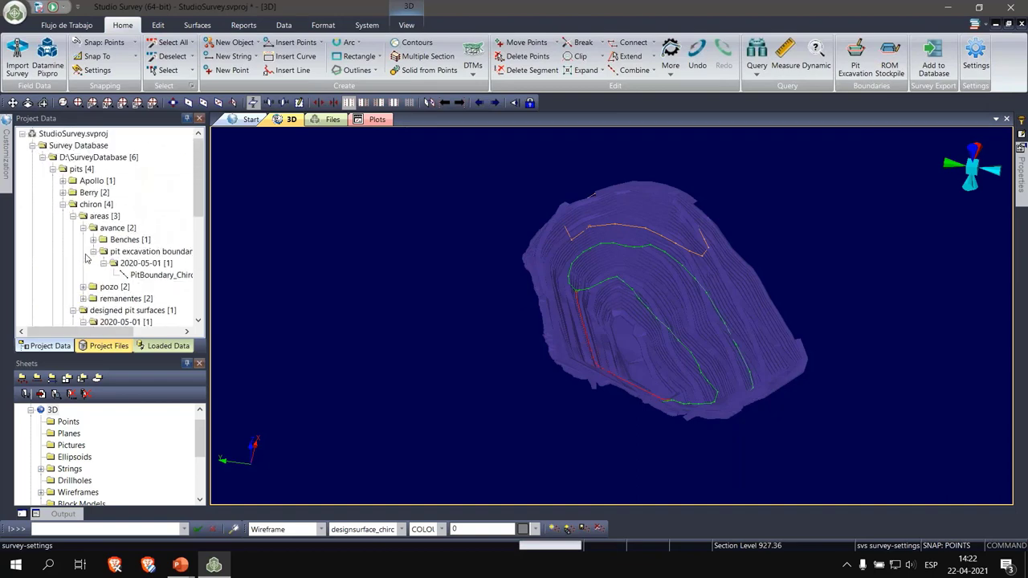
{"action": "left_click", "coordinate": [54, 170]}
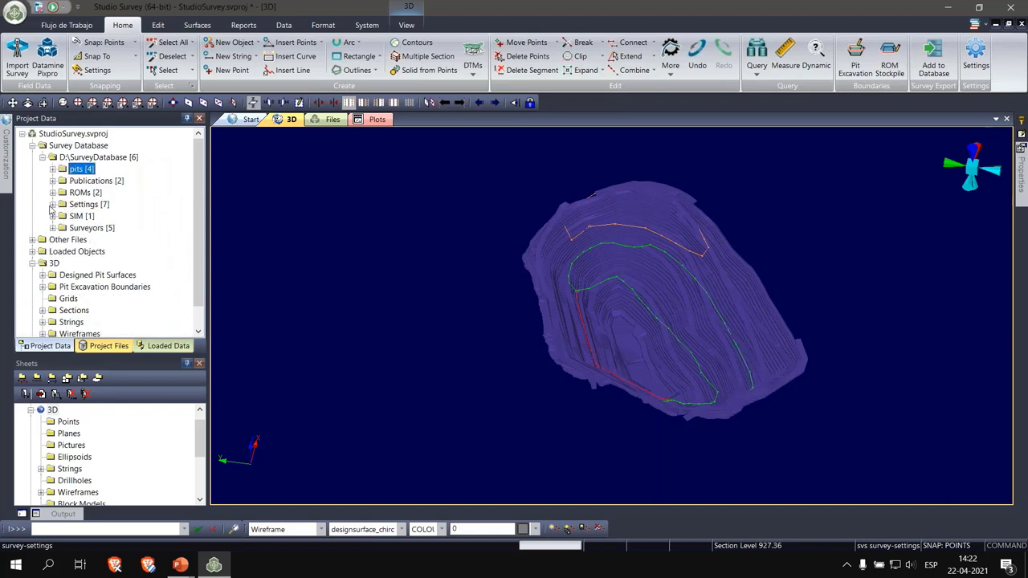
{"action": "left_click", "coordinate": [53, 205]}
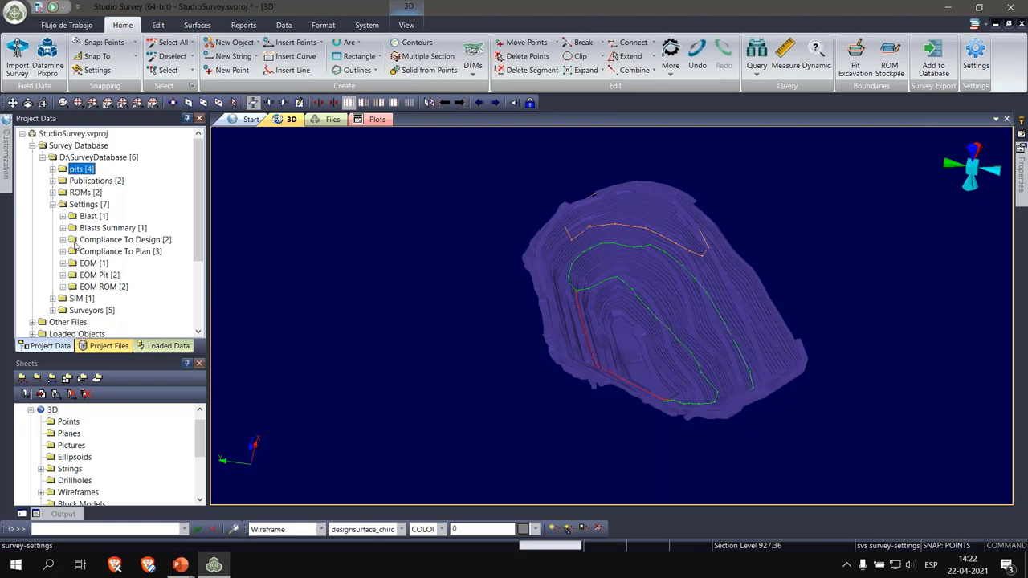
{"action": "left_click", "coordinate": [63, 240]}
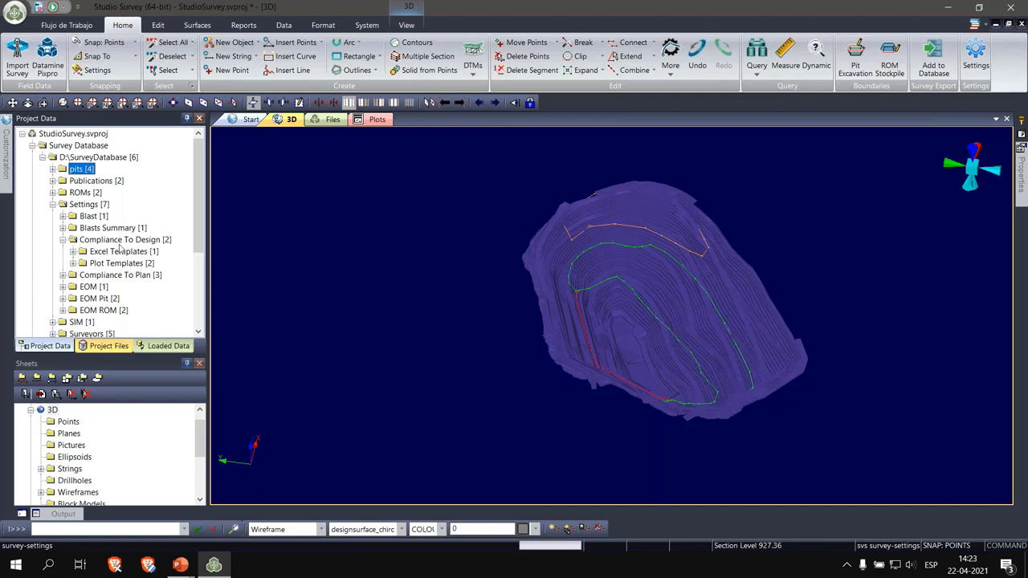
{"action": "left_click", "coordinate": [72, 252]}
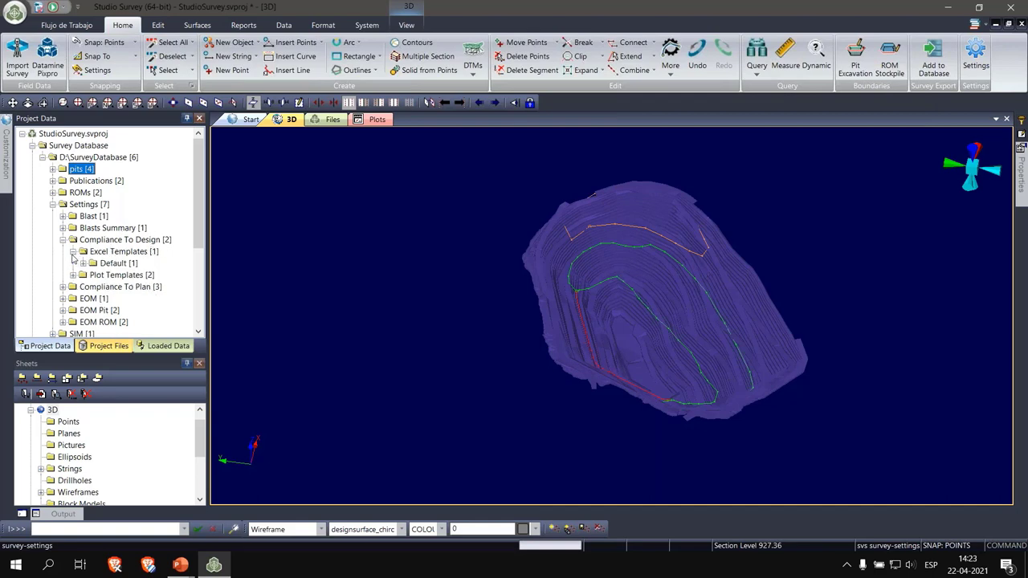
{"action": "left_click", "coordinate": [83, 263]}
{"action": "left_click", "coordinate": [126, 276]}
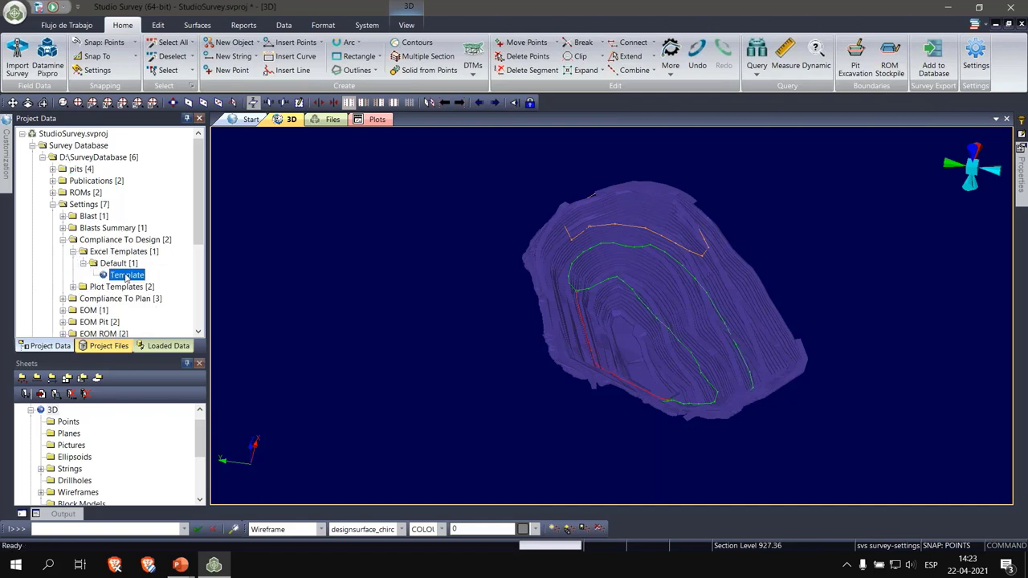
{"action": "double_click", "coordinate": [126, 276]}
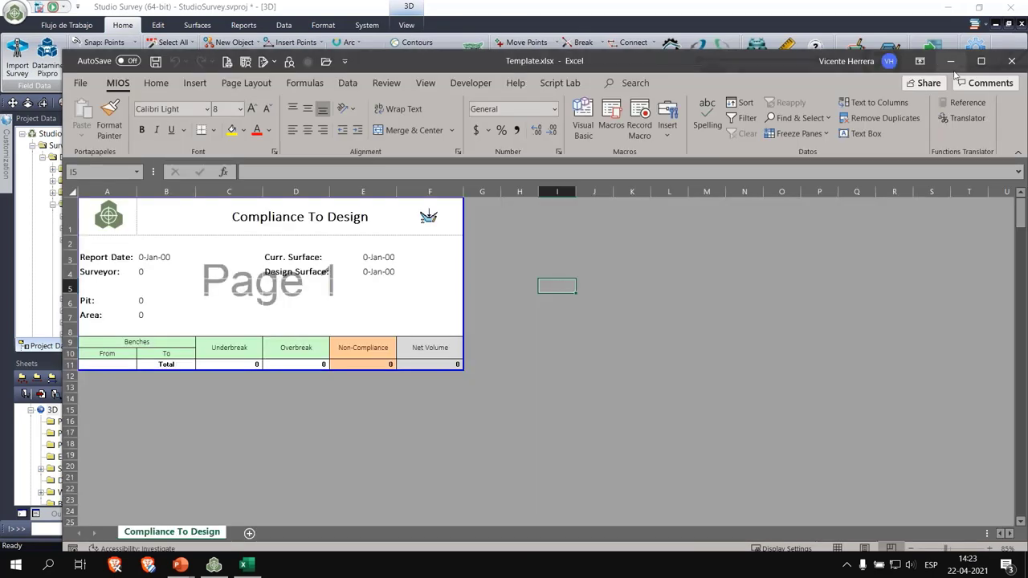
Examine the Compliance To Design report layout and its logo at full size in Excel, and close the template without saving
{"action": "left_click", "coordinate": [980, 61]}
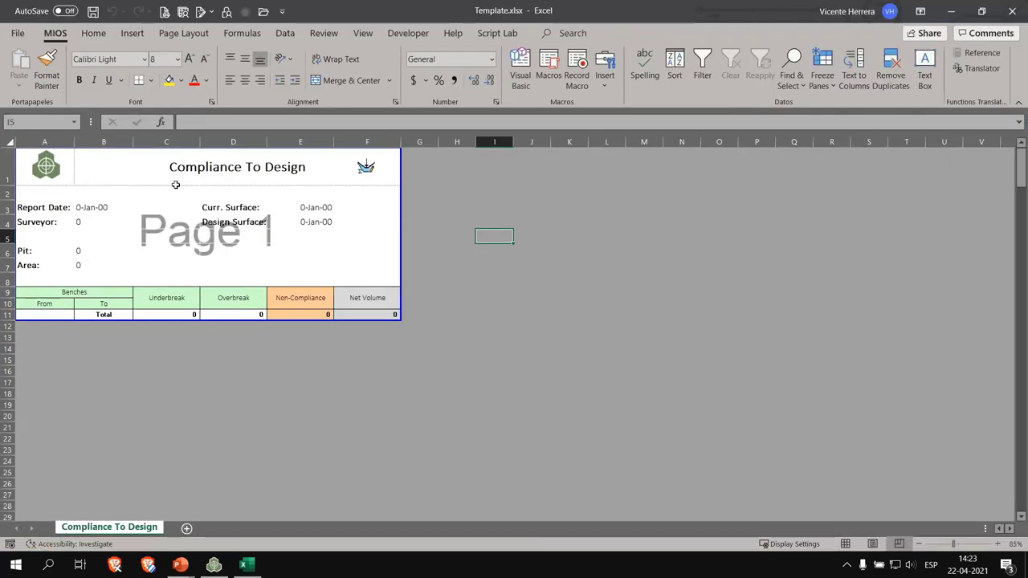
{"action": "left_click", "coordinate": [43, 164]}
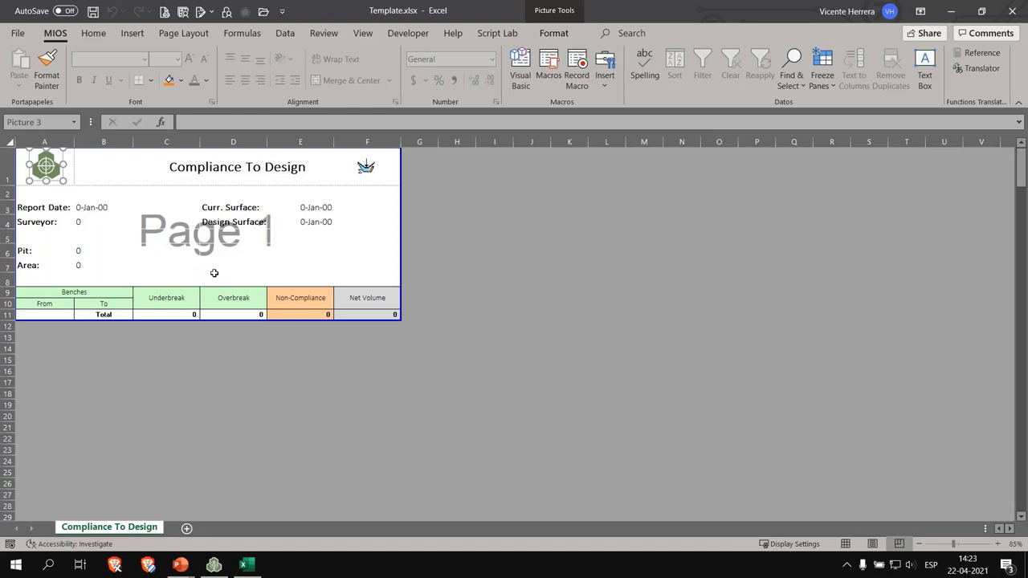
{"action": "left_click", "coordinate": [1011, 12]}
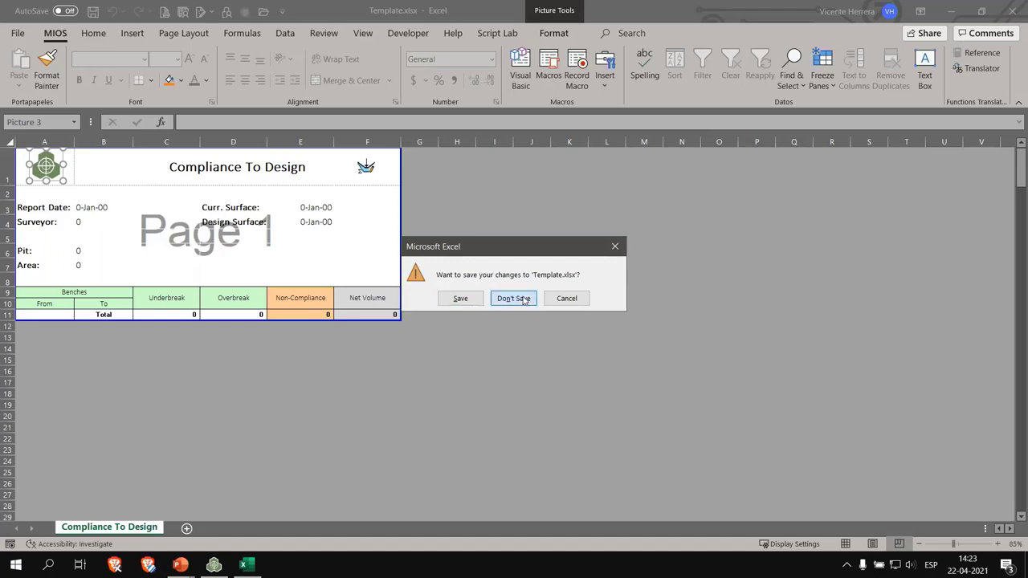
{"action": "left_click", "coordinate": [514, 298]}
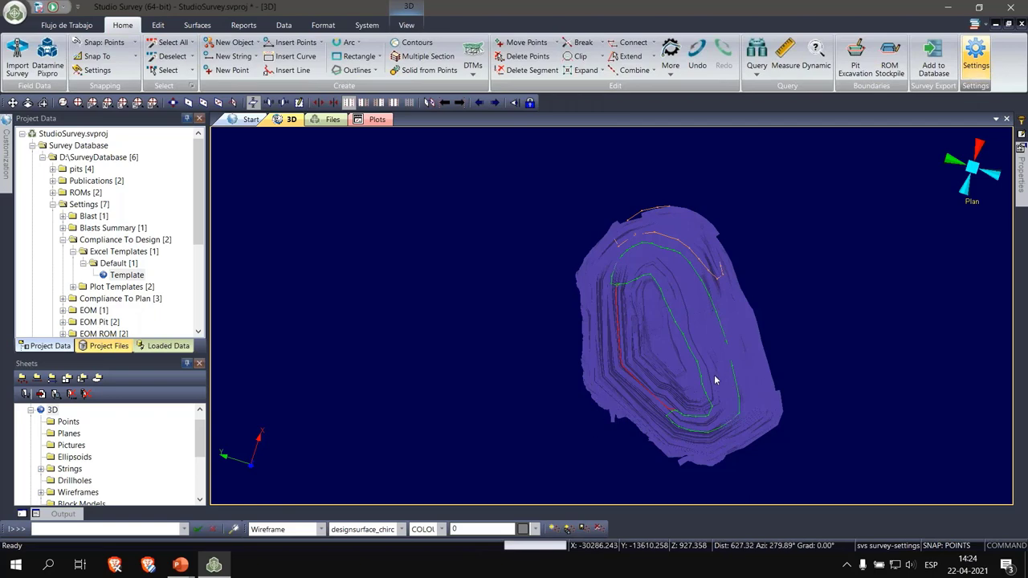
{"action": "middle_click_drag", "start_coordinate": [700, 298], "coordinate": [738, 315]}
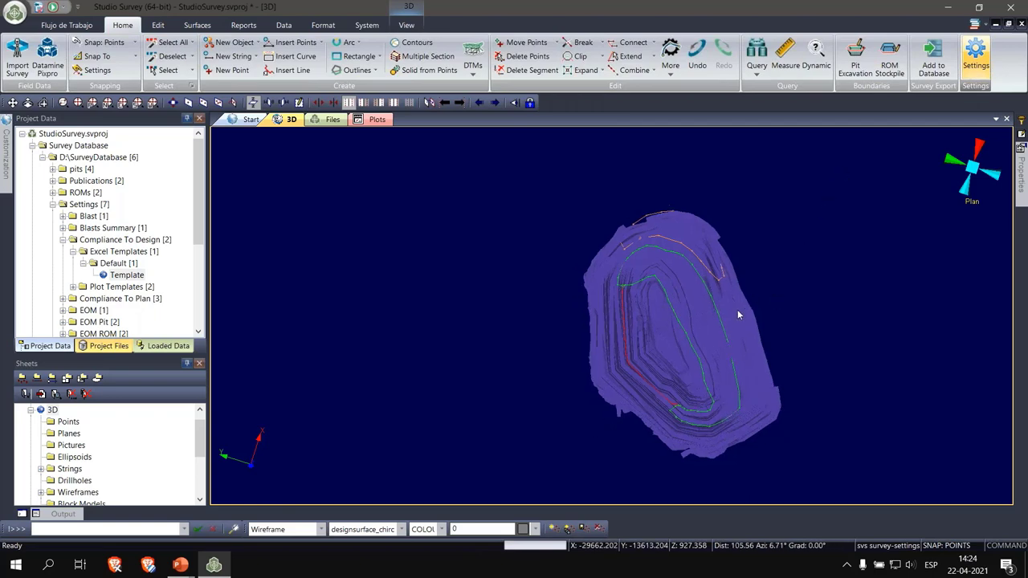
{"action": "middle_click_drag", "start_coordinate": [854, 325], "coordinate": [713, 311]}
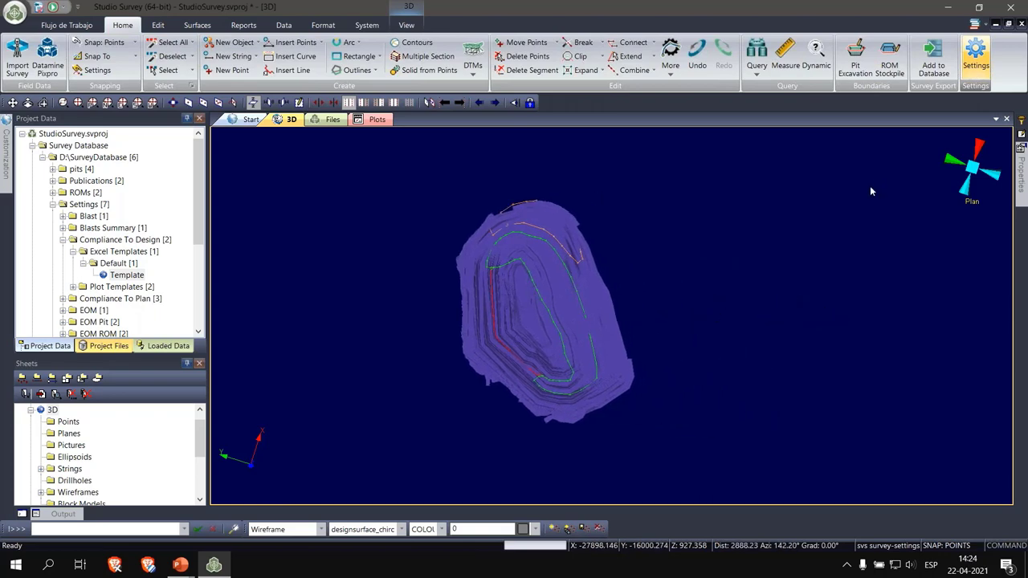
{"action": "left_click", "coordinate": [934, 65]}
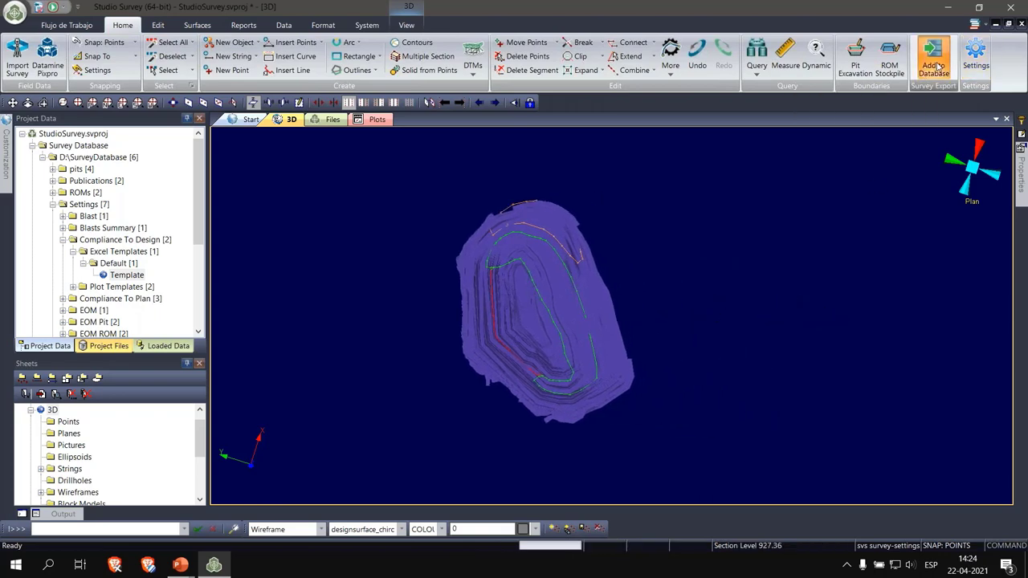
{"action": "left_click_drag", "start_coordinate": [508, 105], "coordinate": [713, 121]}
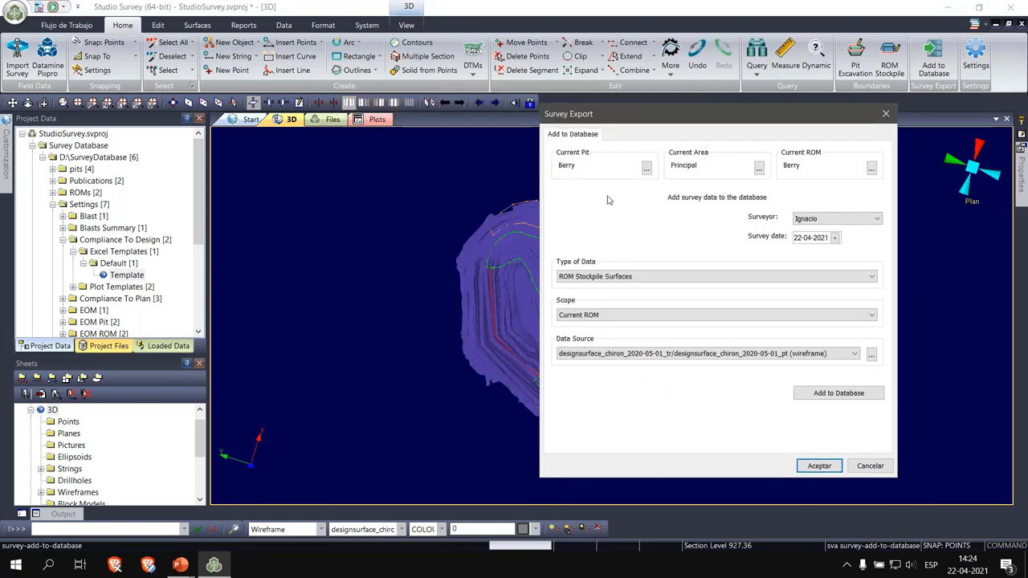
{"action": "left_click", "coordinate": [433, 386]}
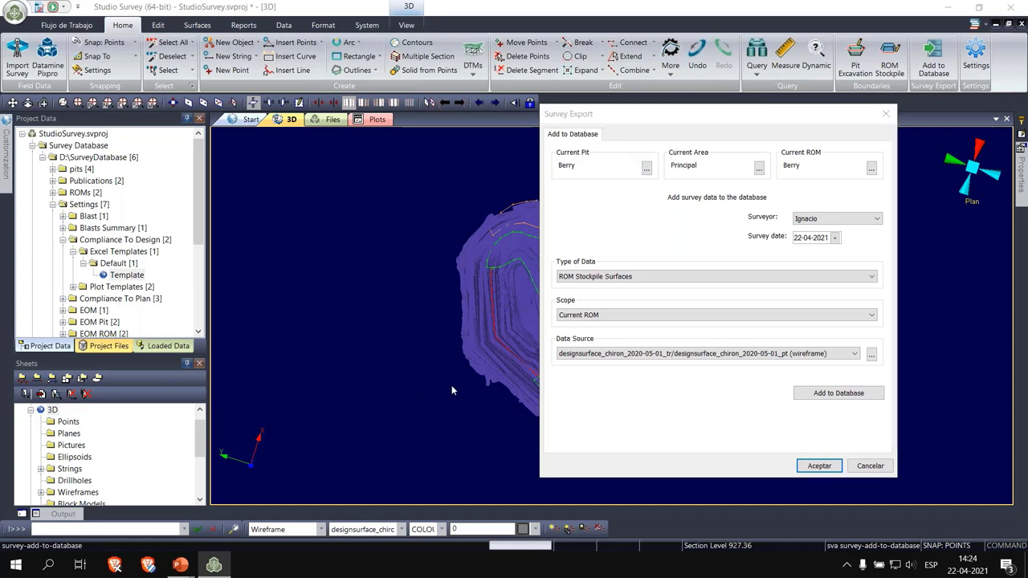
{"action": "left_click", "coordinate": [886, 113]}
Start adding survey data to the database with Chiron as the current pit and Avance as the current area
{"action": "middle_click_drag", "start_coordinate": [470, 347], "coordinate": [322, 340]}
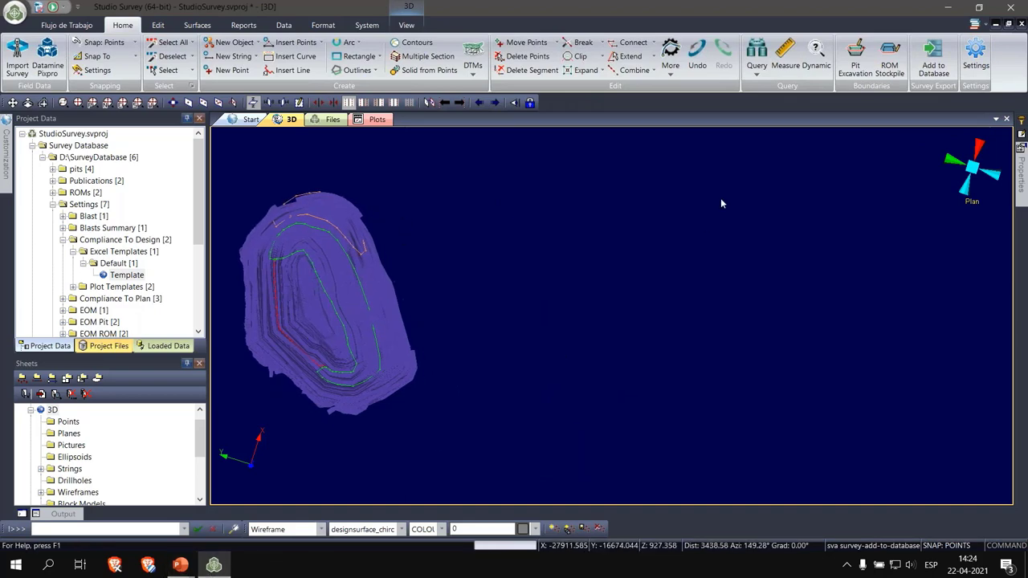
{"action": "left_click", "coordinate": [935, 70]}
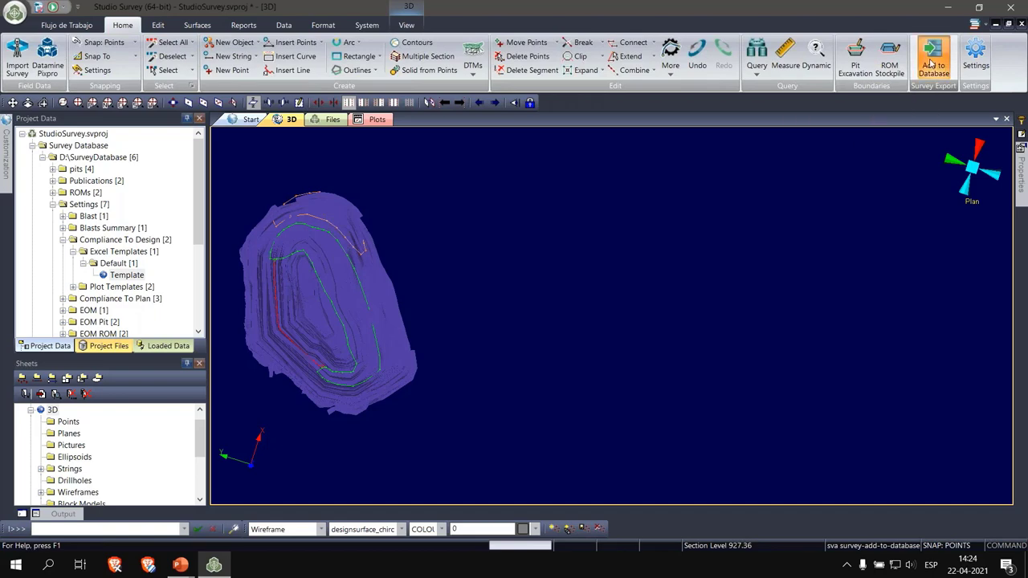
{"action": "left_click_drag", "start_coordinate": [490, 117], "coordinate": [676, 143]}
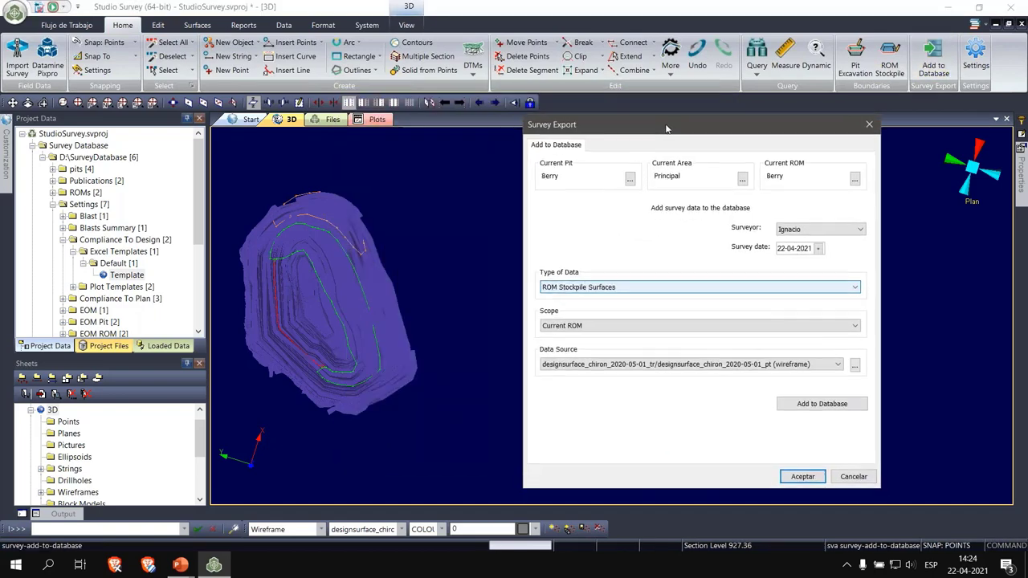
{"action": "left_click", "coordinate": [629, 178]}
{"action": "left_click", "coordinate": [695, 155]}
{"action": "left_click", "coordinate": [707, 172]}
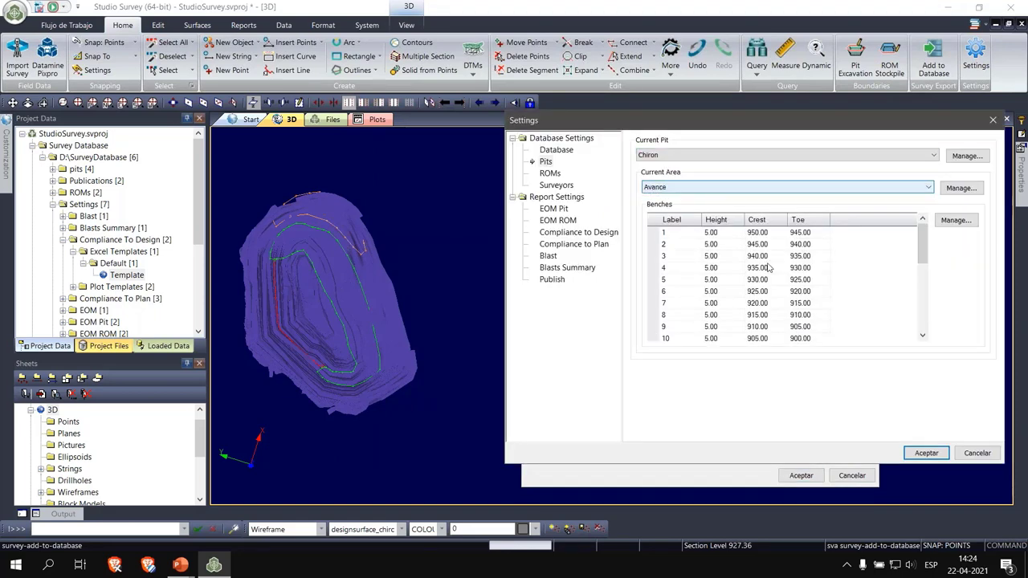
{"action": "left_click", "coordinate": [923, 453]}
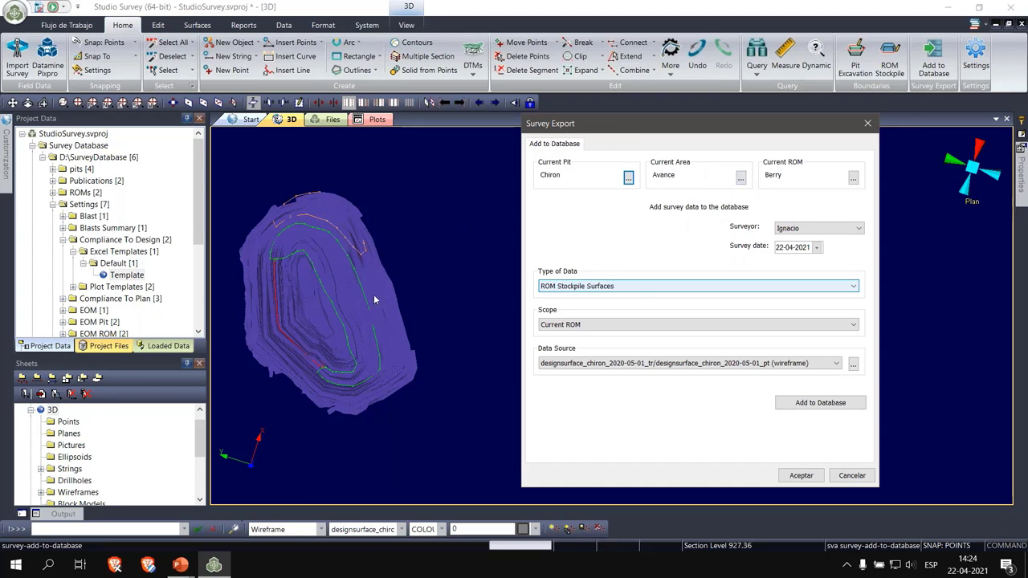
Choose Pit Excavation Boundaries as the data type, with Current Area scope and pitboundary_chiron_avance_2020-05-01 (strings) as the data source
{"action": "left_click", "coordinate": [344, 240]}
{"action": "left_click", "coordinate": [643, 287]}
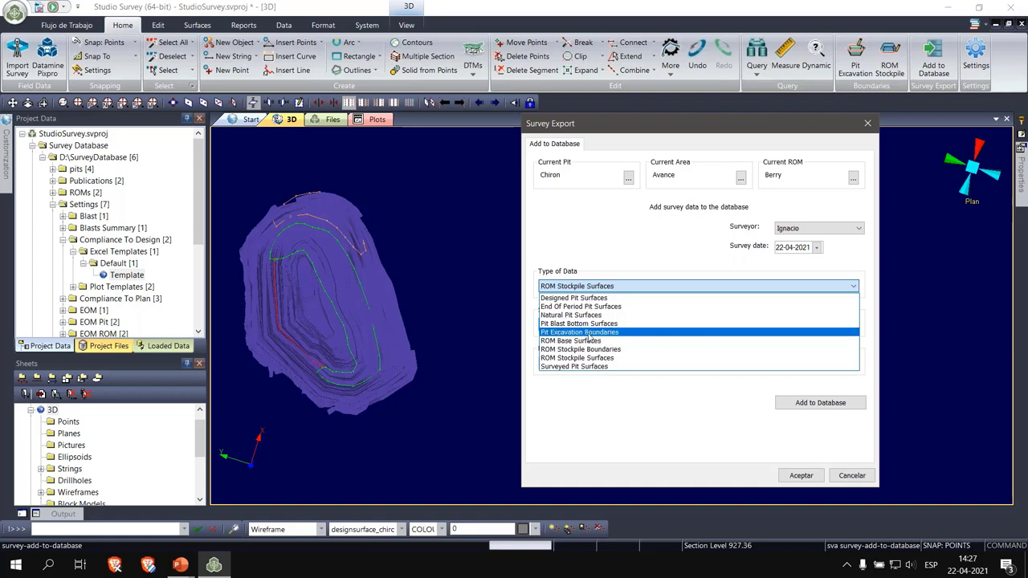
{"action": "left_click", "coordinate": [589, 333]}
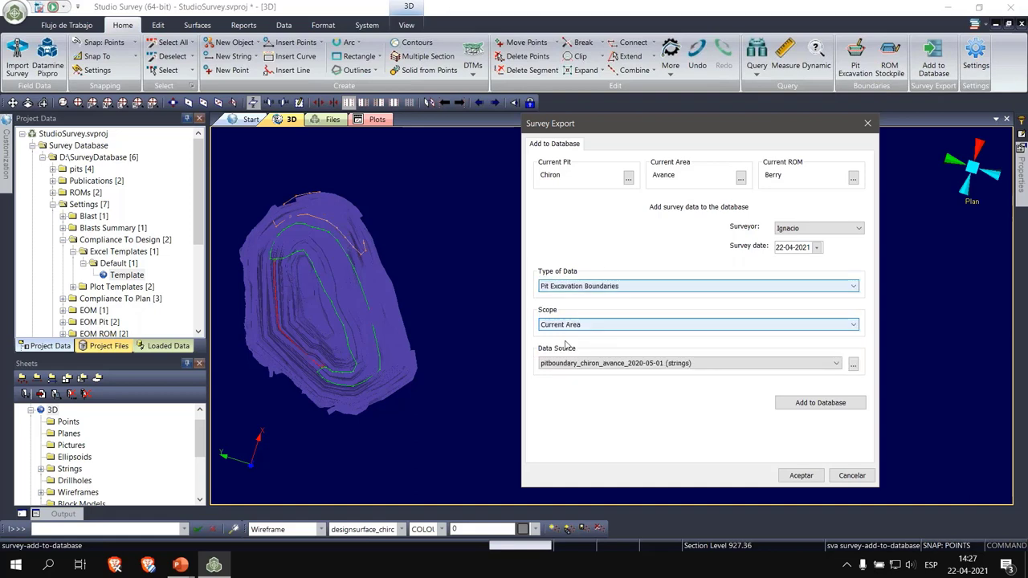
{"action": "left_click", "coordinate": [545, 326]}
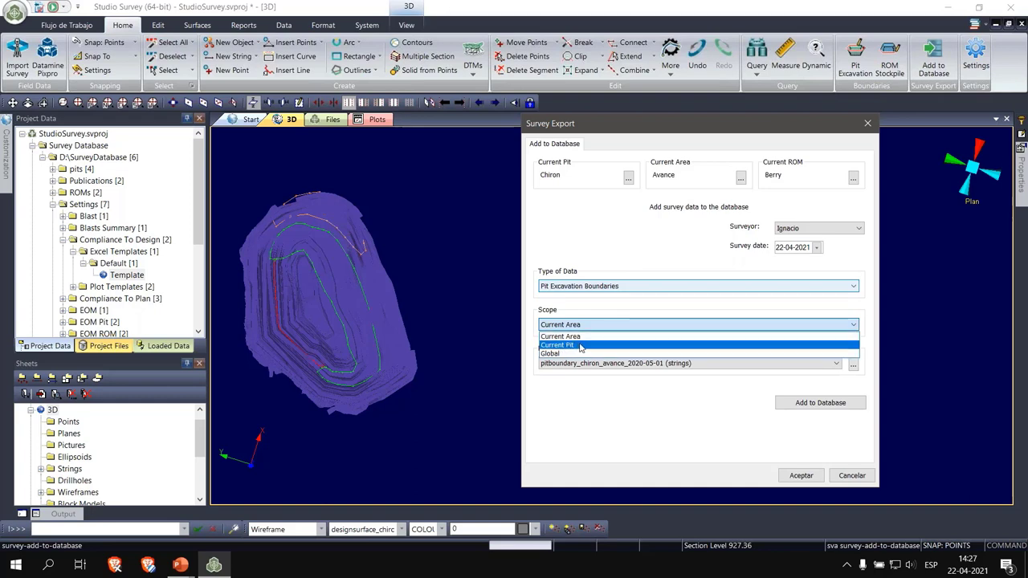
{"action": "left_click", "coordinate": [624, 393]}
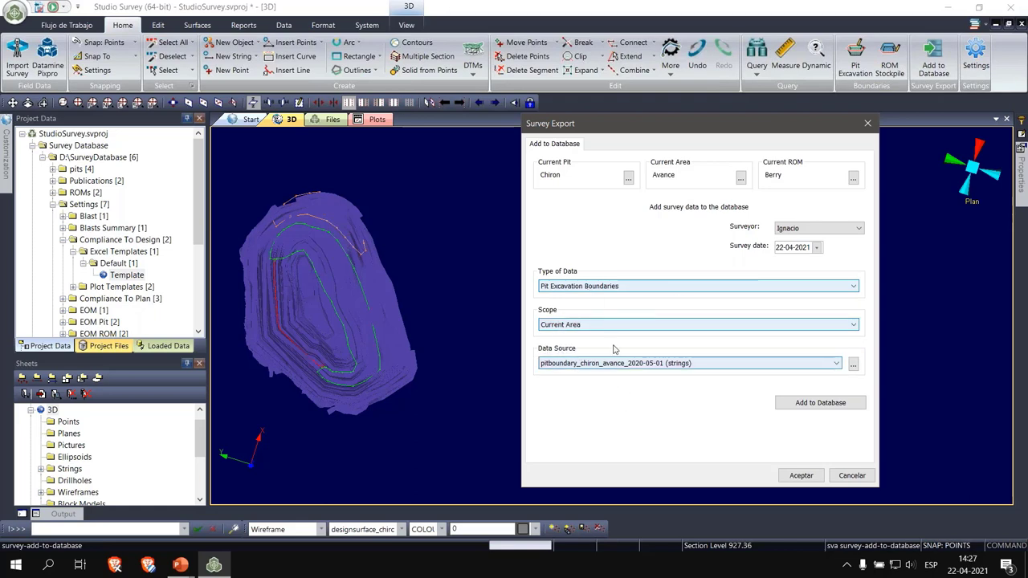
{"action": "left_click", "coordinate": [795, 366]}
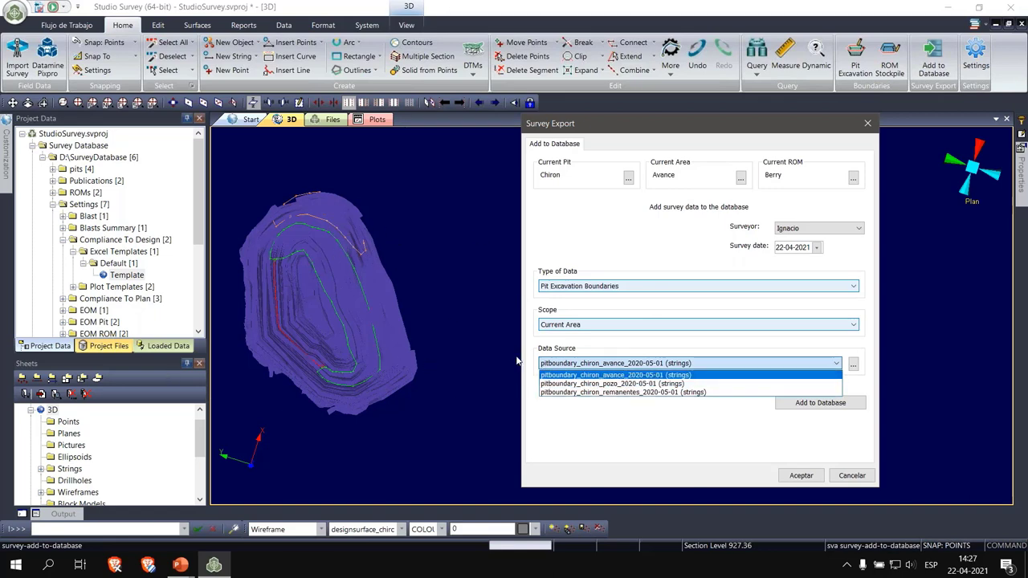
{"action": "left_click", "coordinate": [573, 375]}
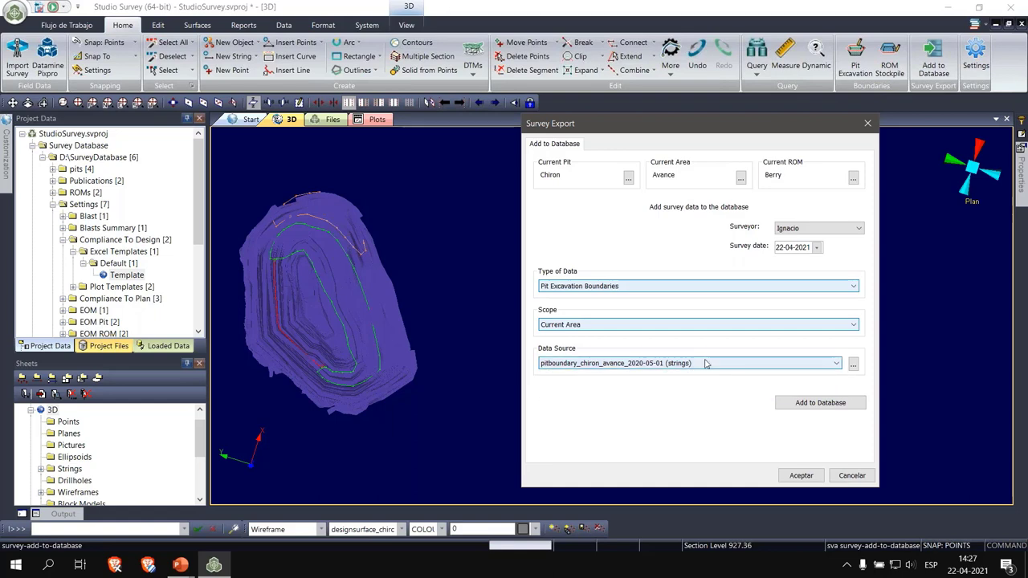
Set the survey date to today, 22-04-2021, add the pit excavation boundary to the database and close the export dialog
{"action": "left_click", "coordinate": [816, 248]}
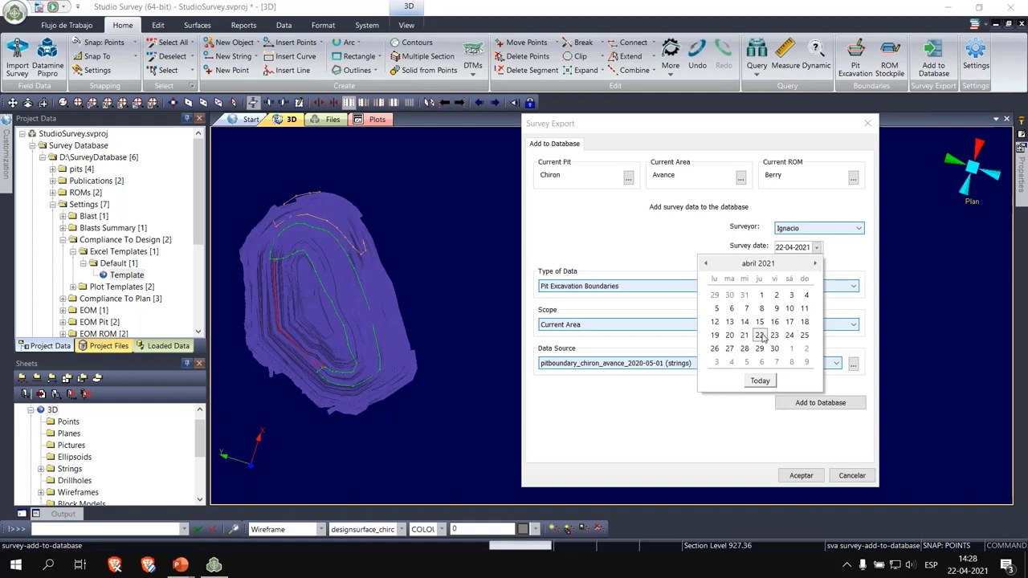
{"action": "left_click", "coordinate": [705, 264]}
{"action": "left_click", "coordinate": [705, 263]}
{"action": "left_click", "coordinate": [705, 263]}
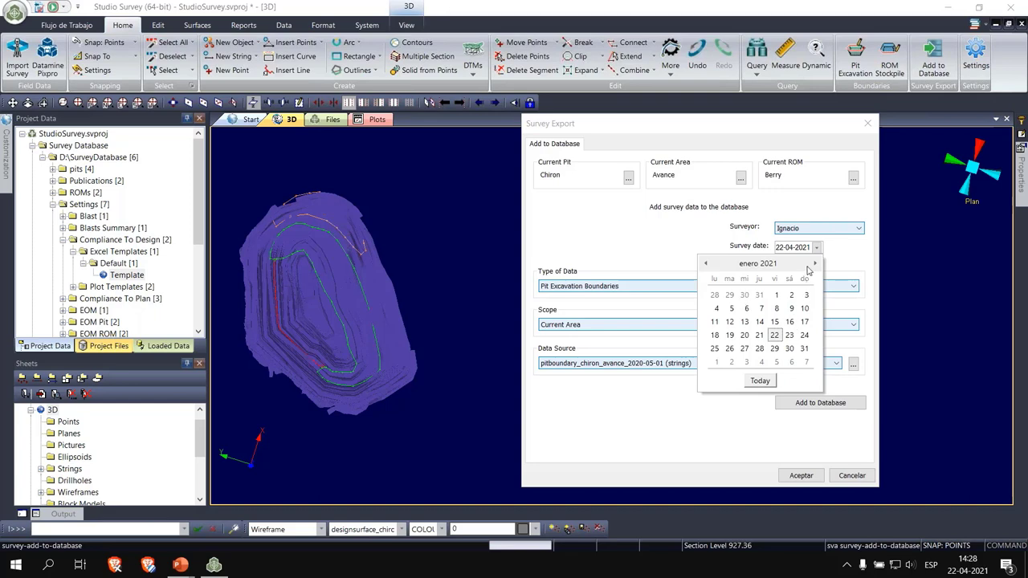
{"action": "left_click", "coordinate": [760, 381]}
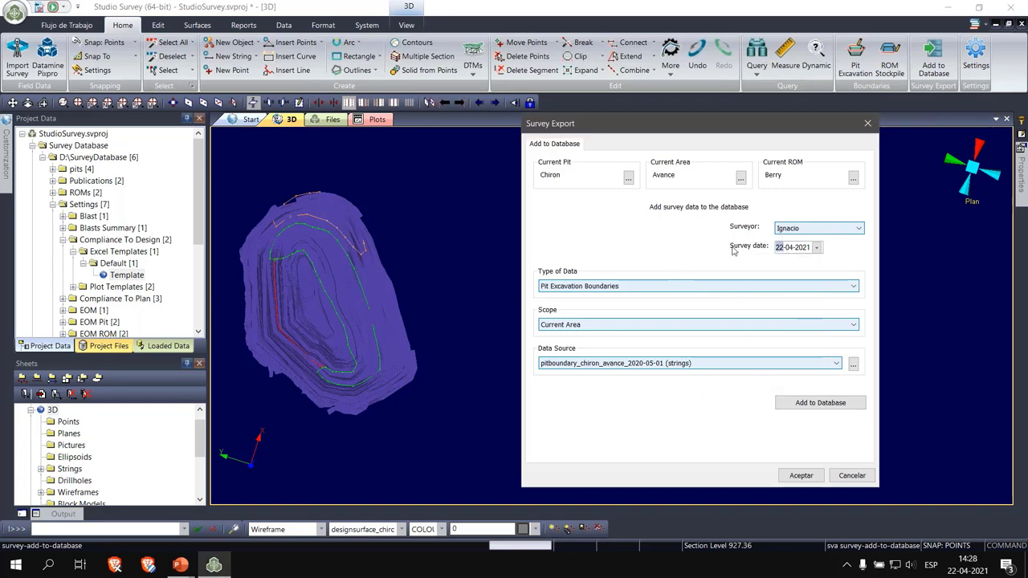
{"action": "left_click", "coordinate": [821, 406]}
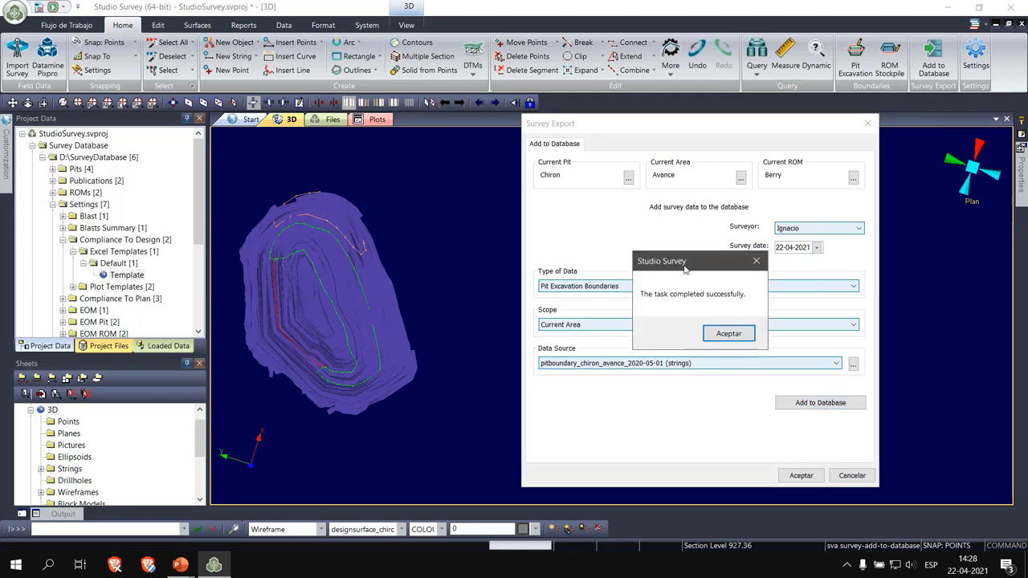
{"action": "left_click", "coordinate": [726, 335]}
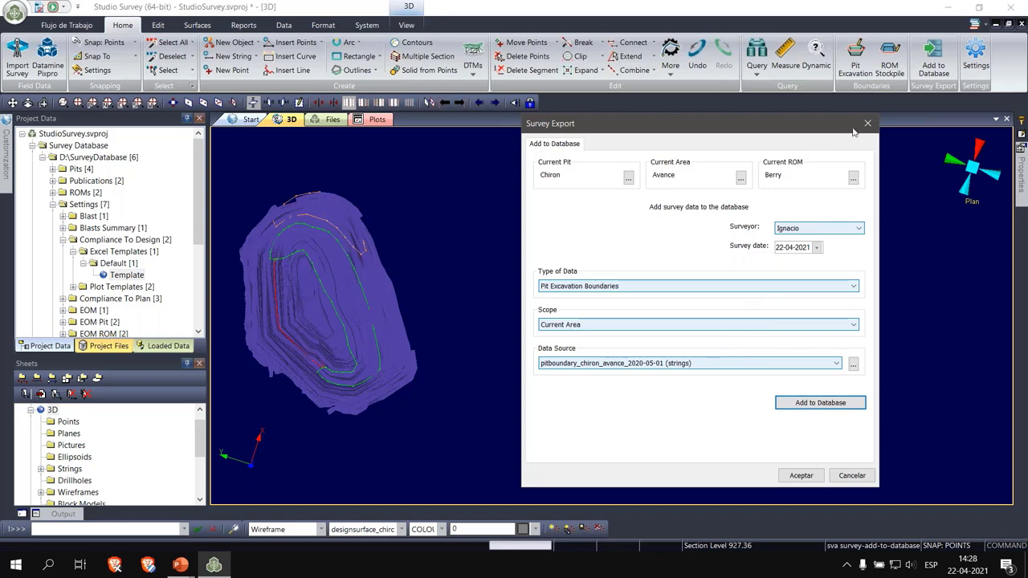
{"action": "left_click", "coordinate": [801, 476]}
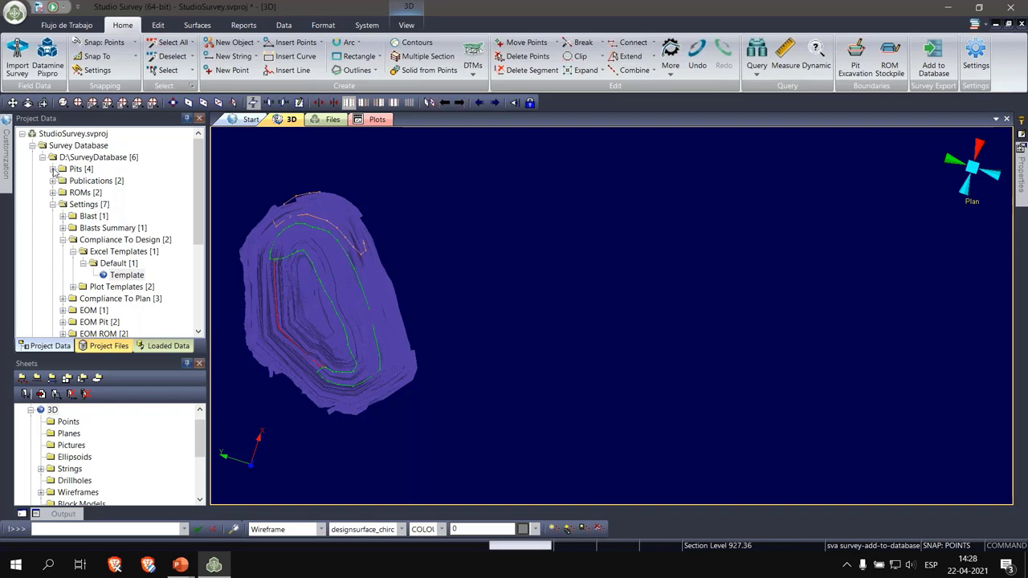
Locate the 2021-04-22 pit excavation boundary of Chiron's Avance area in the project tree and examine its table of attributes
{"action": "left_click", "coordinate": [53, 170]}
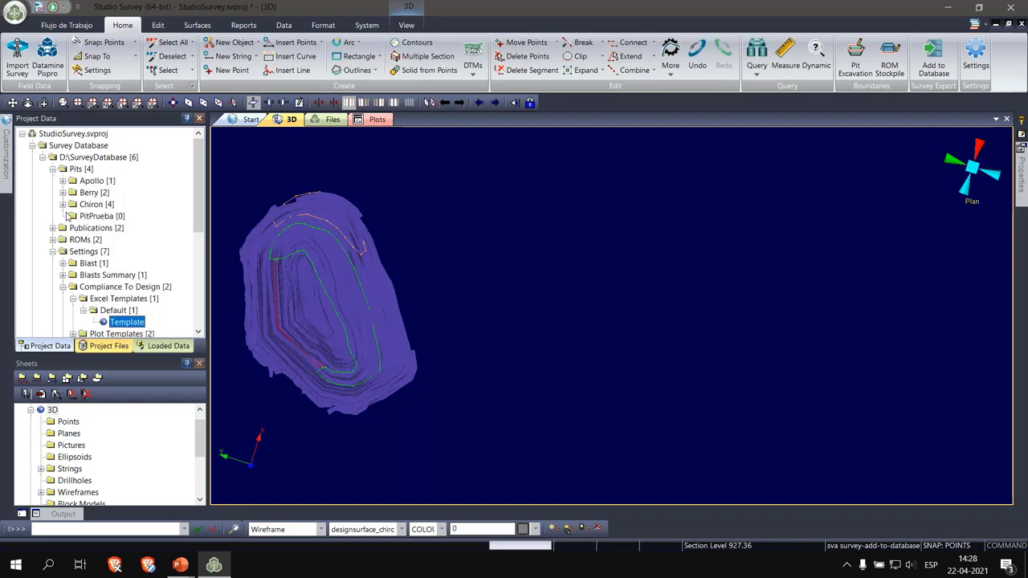
{"action": "left_click", "coordinate": [62, 205]}
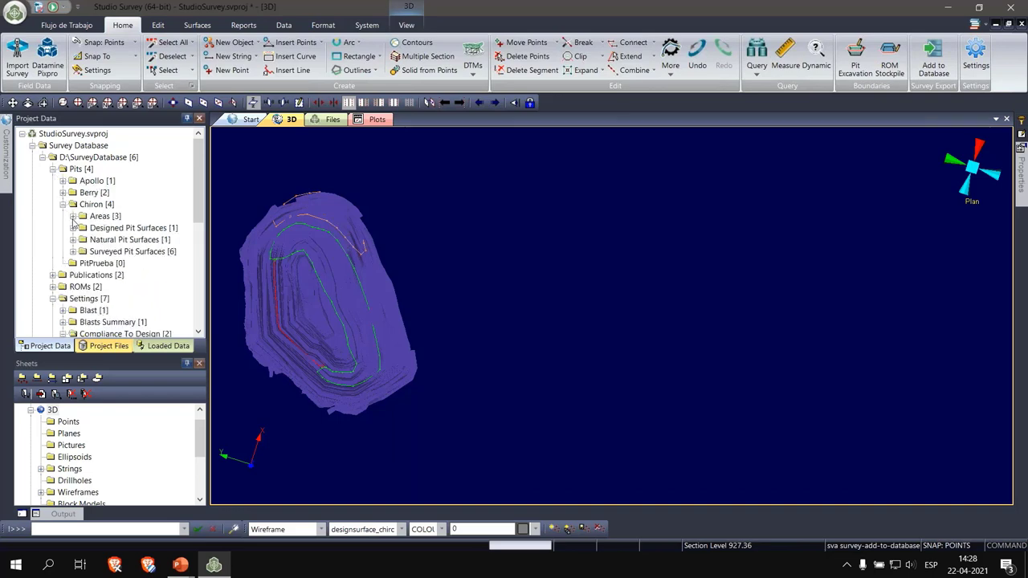
{"action": "left_click", "coordinate": [73, 217]}
{"action": "left_click", "coordinate": [83, 229]}
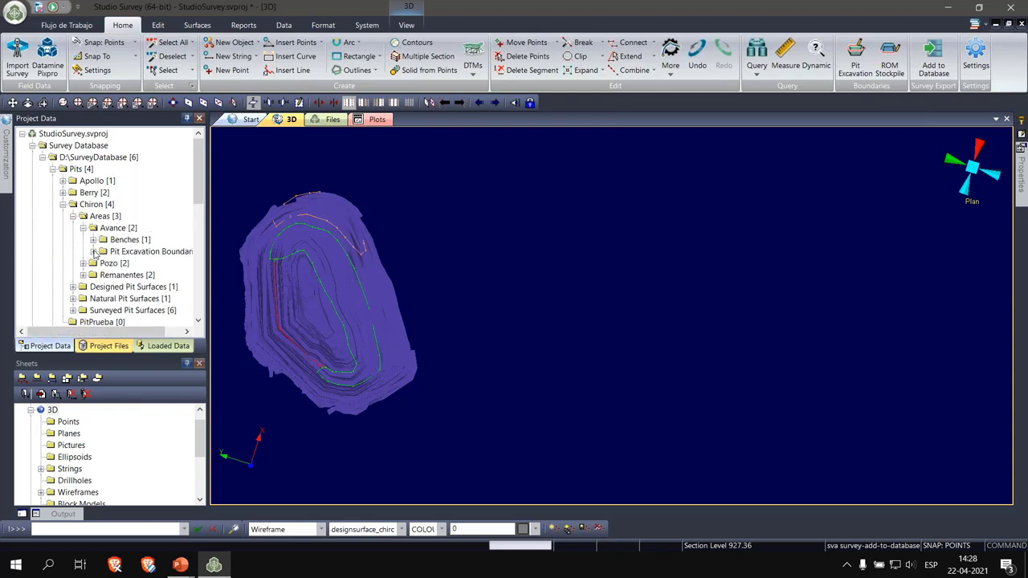
{"action": "left_click", "coordinate": [93, 252]}
{"action": "left_click_drag", "start_coordinate": [208, 260], "coordinate": [241, 258]}
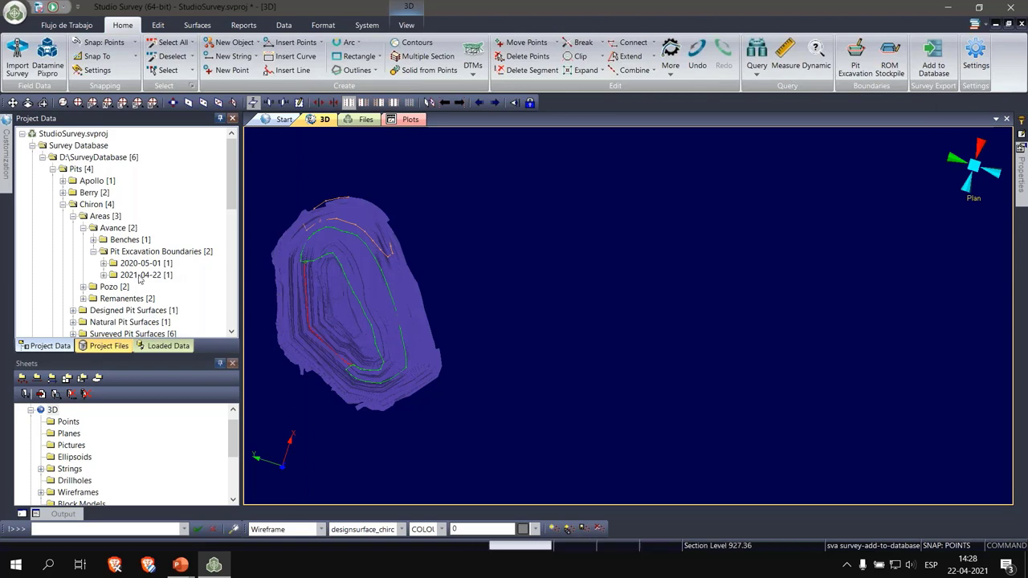
{"action": "left_click", "coordinate": [103, 275]}
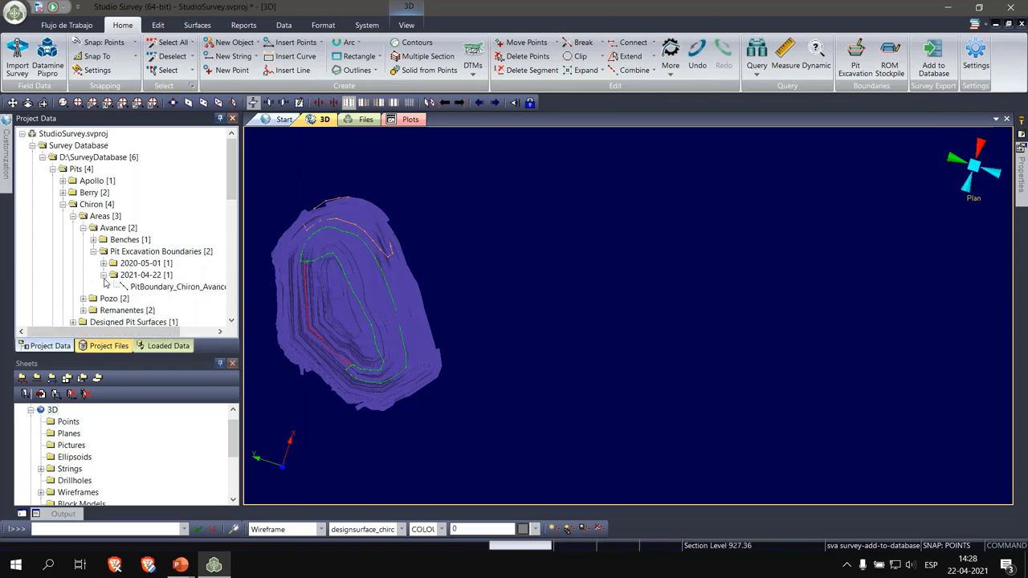
{"action": "double_click", "coordinate": [158, 287]}
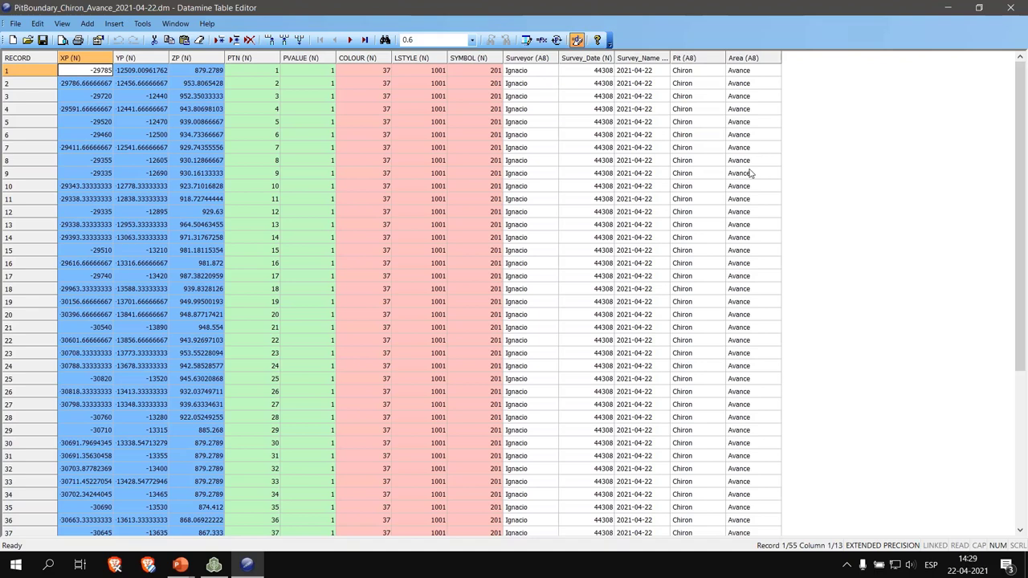
{"action": "left_click", "coordinate": [1010, 8]}
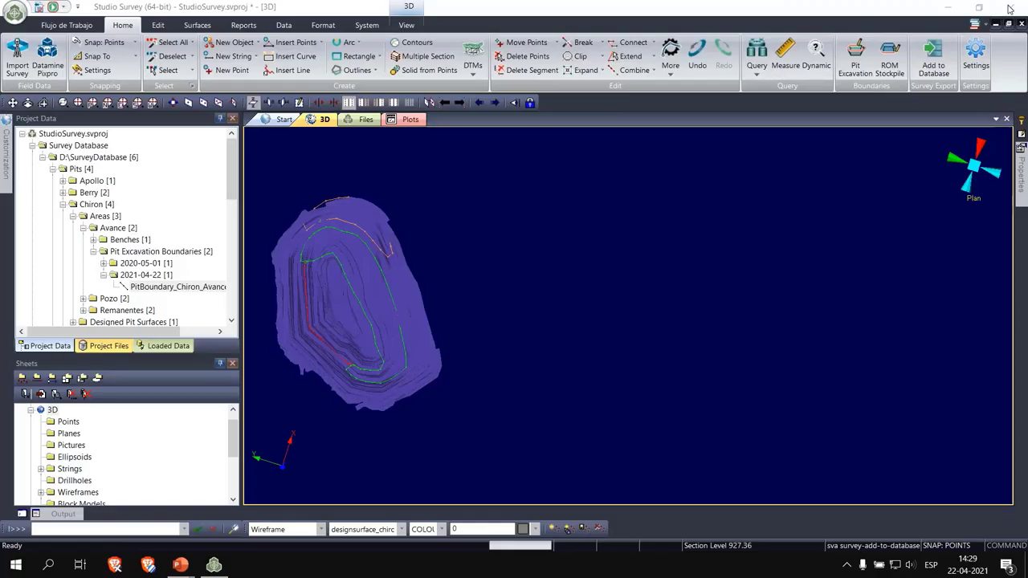
Reopen the survey export and change the type of data to Surveyed Pit Surfaces
{"action": "left_click_drag", "start_coordinate": [509, 331], "coordinate": [458, 367]}
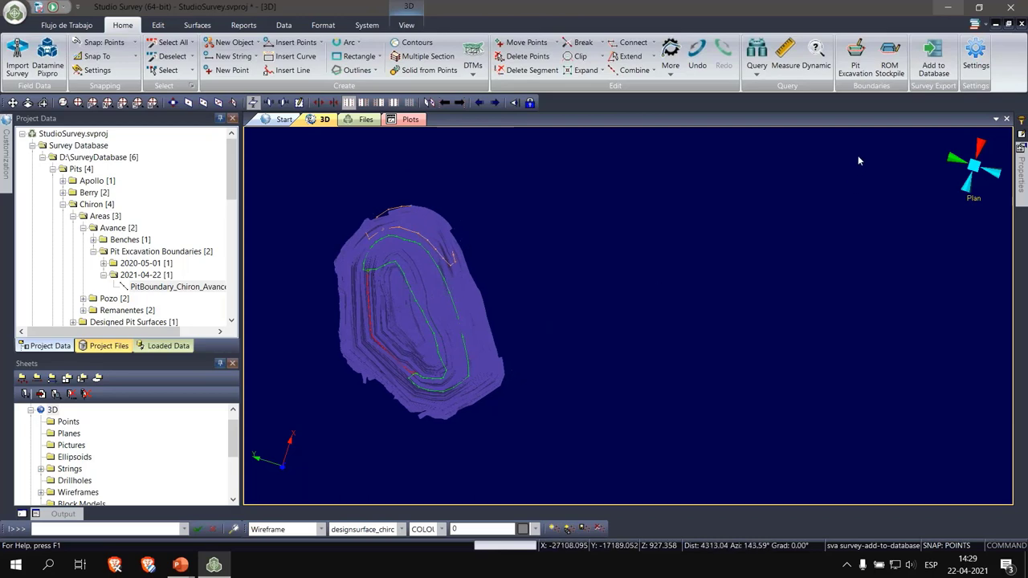
{"action": "left_click", "coordinate": [933, 64]}
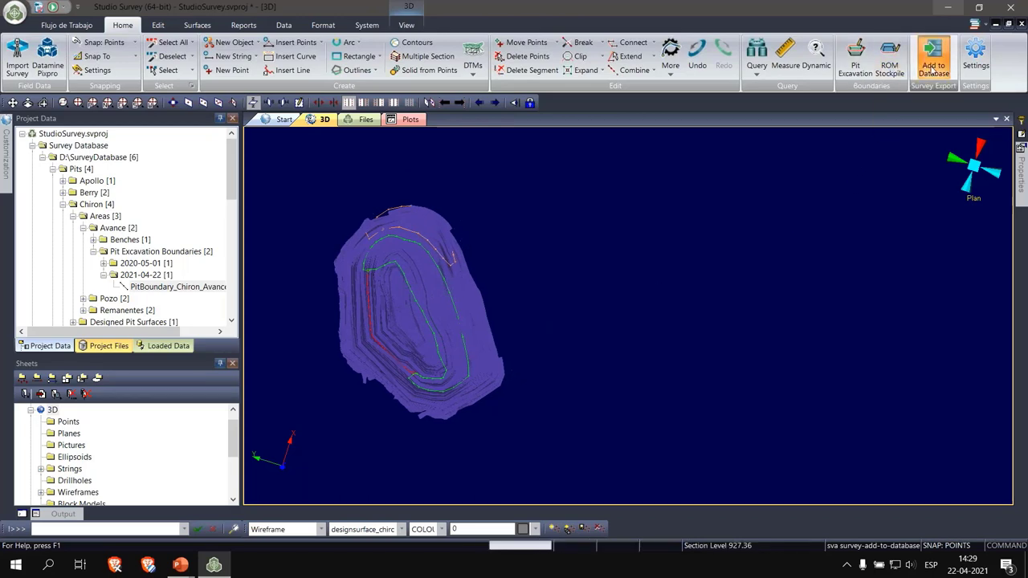
{"action": "left_click_drag", "start_coordinate": [516, 99], "coordinate": [770, 135]}
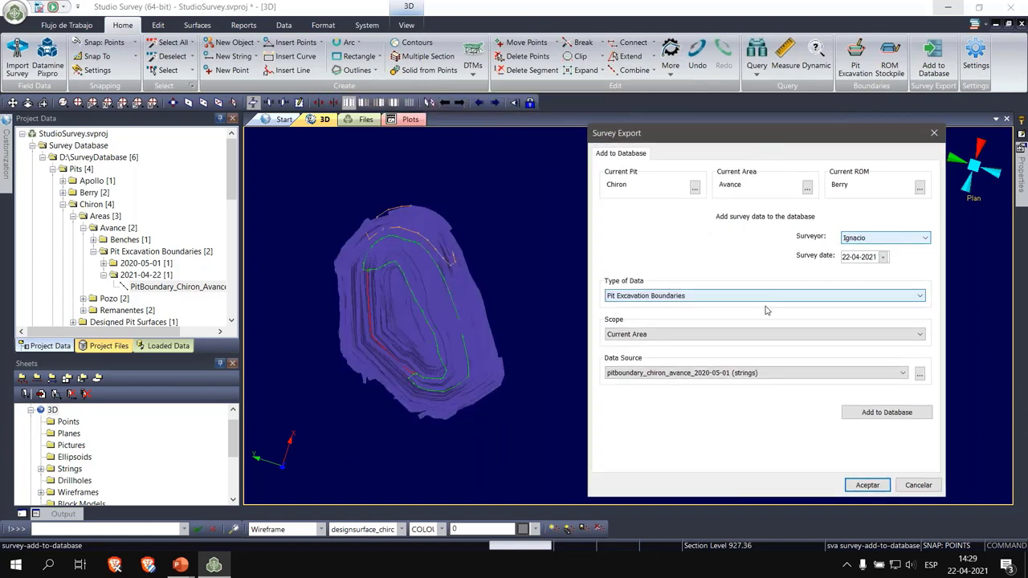
{"action": "left_click", "coordinate": [713, 297]}
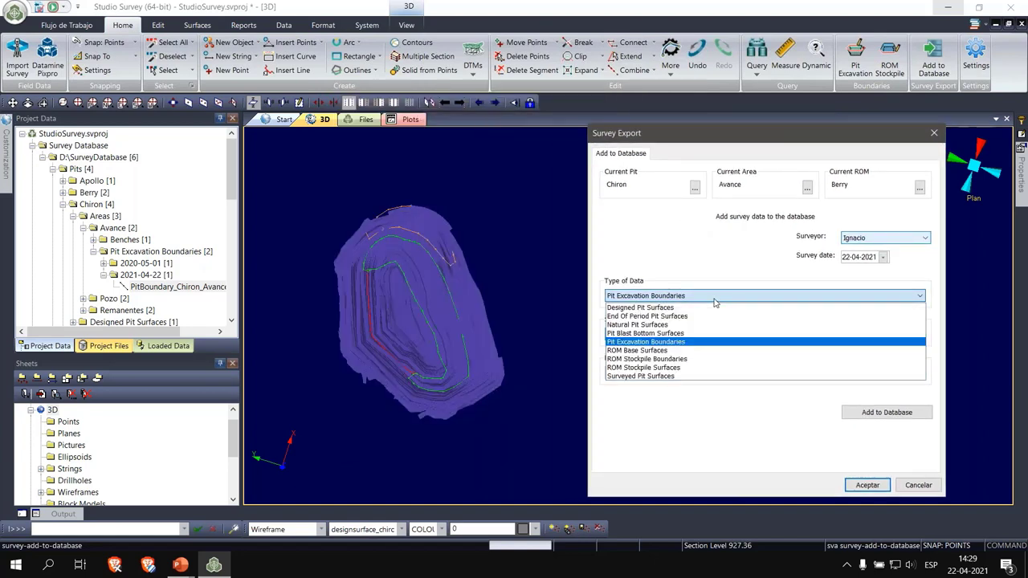
{"action": "left_click", "coordinate": [647, 342]}
{"action": "left_click", "coordinate": [752, 374]}
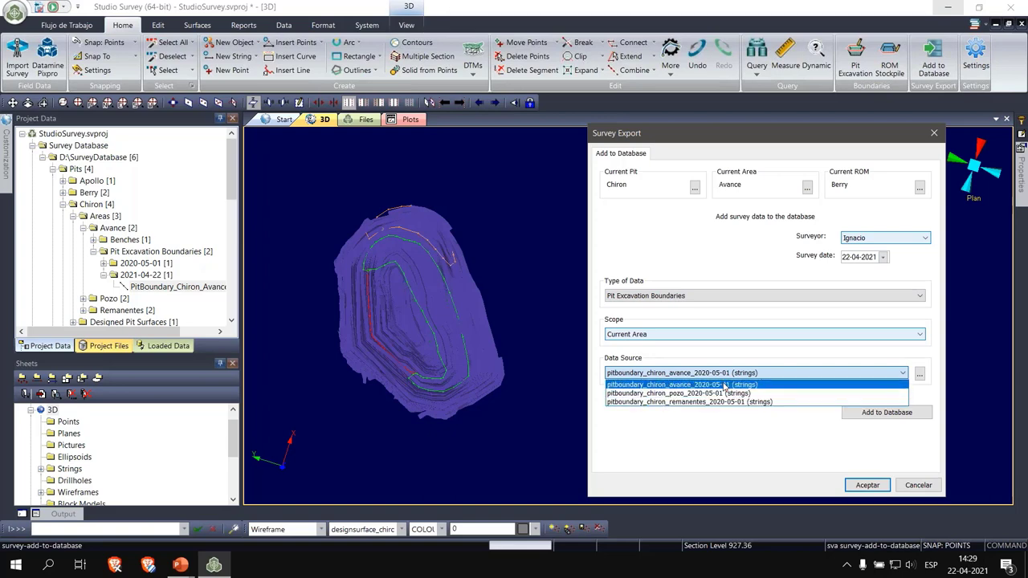
{"action": "left_click", "coordinate": [724, 297]}
{"action": "left_click", "coordinate": [724, 297]}
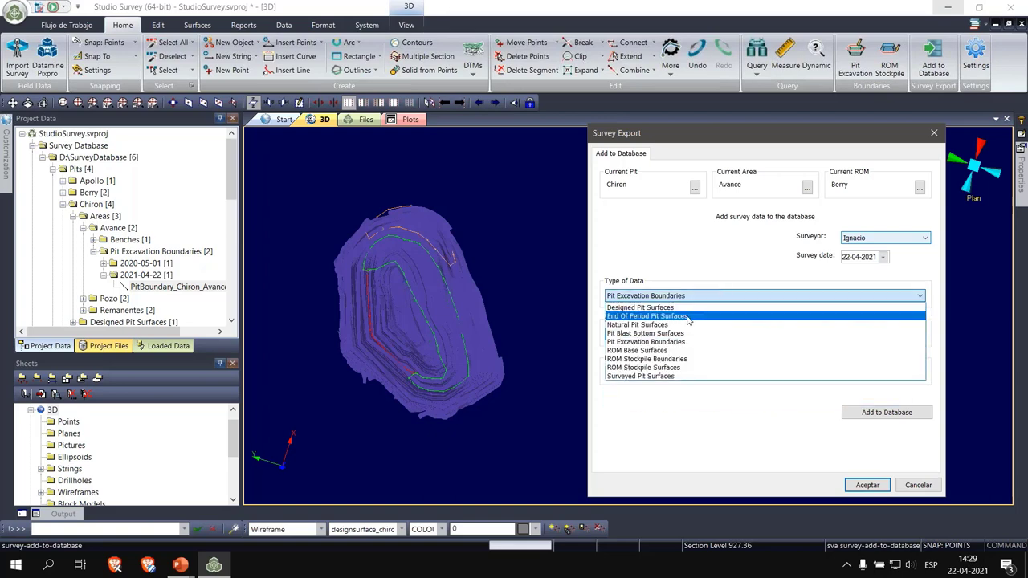
{"action": "left_click", "coordinate": [655, 377]}
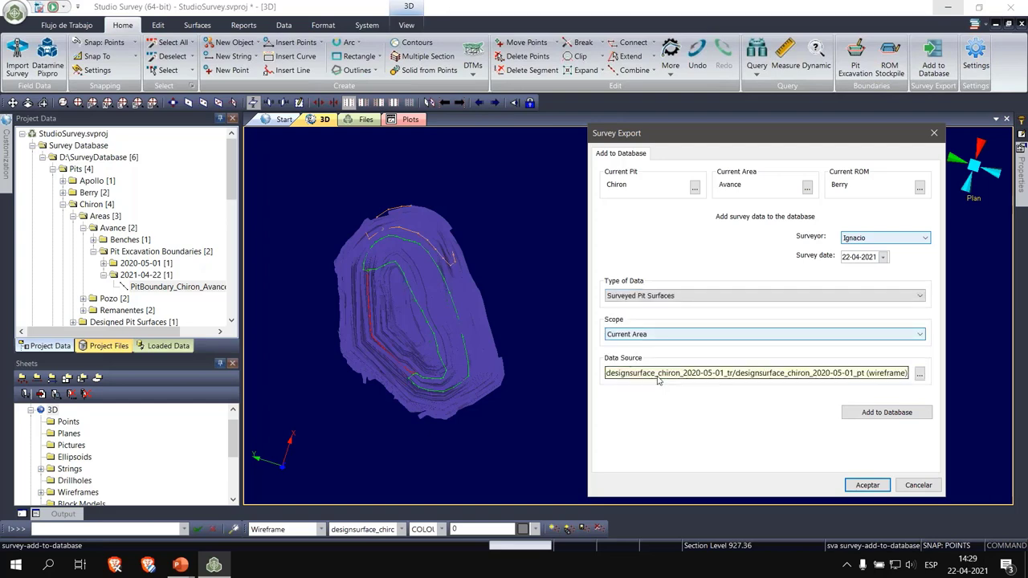
Check the wireframes offered as data source for the surveyed pit surface and browse the Apollo folder for external wireframe files
{"action": "left_click", "coordinate": [637, 373]}
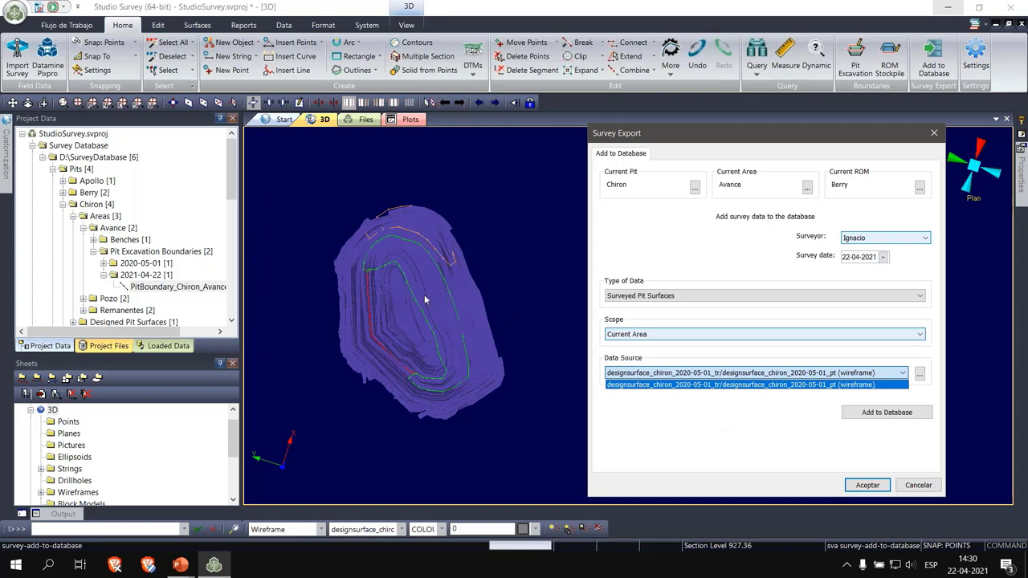
{"action": "left_click", "coordinate": [743, 369]}
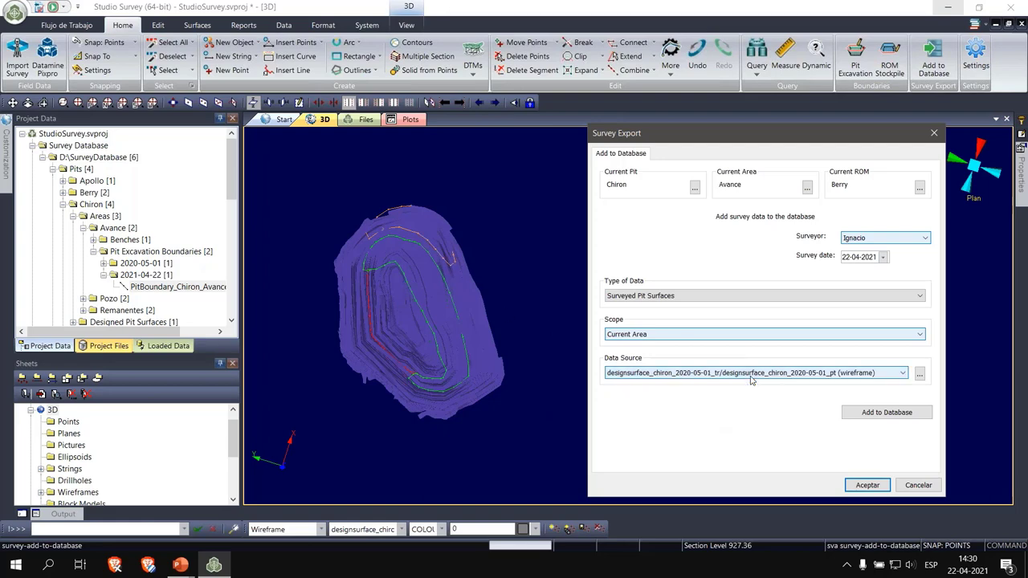
{"action": "left_click", "coordinate": [920, 374]}
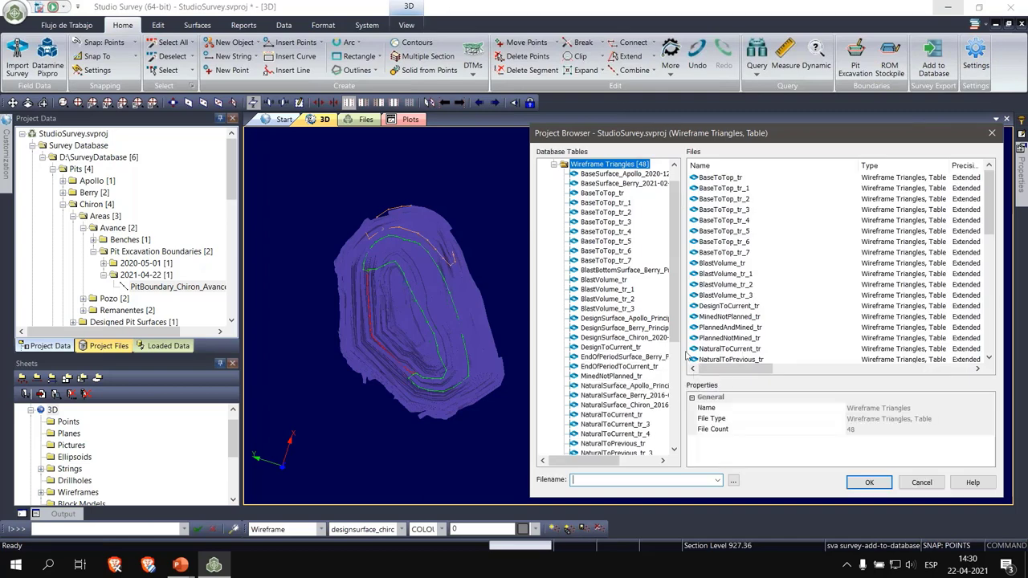
{"action": "left_click", "coordinate": [734, 481]}
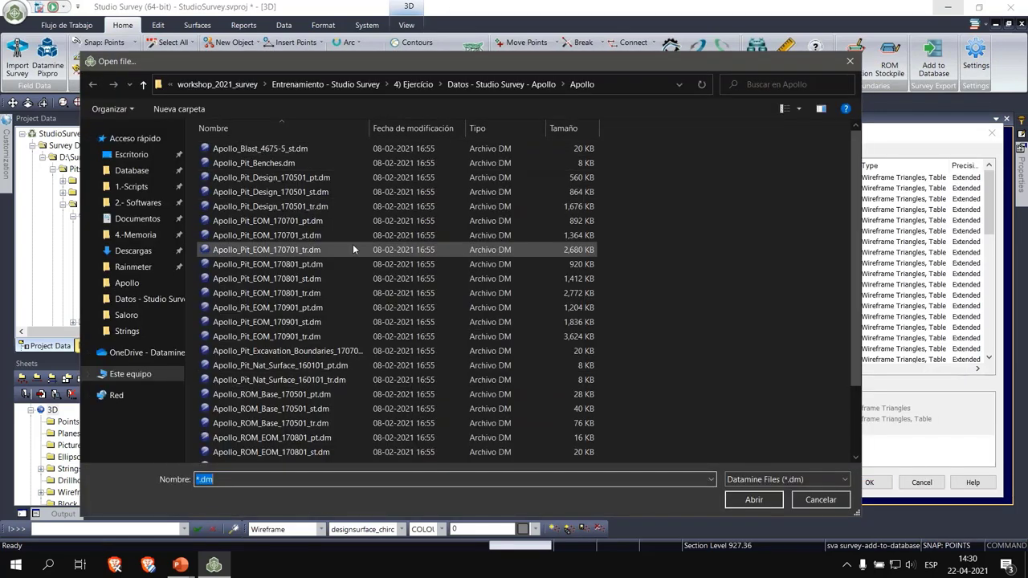
{"action": "scroll", "coordinate": [337, 361], "scroll_direction": "down", "scroll_amount": 2}
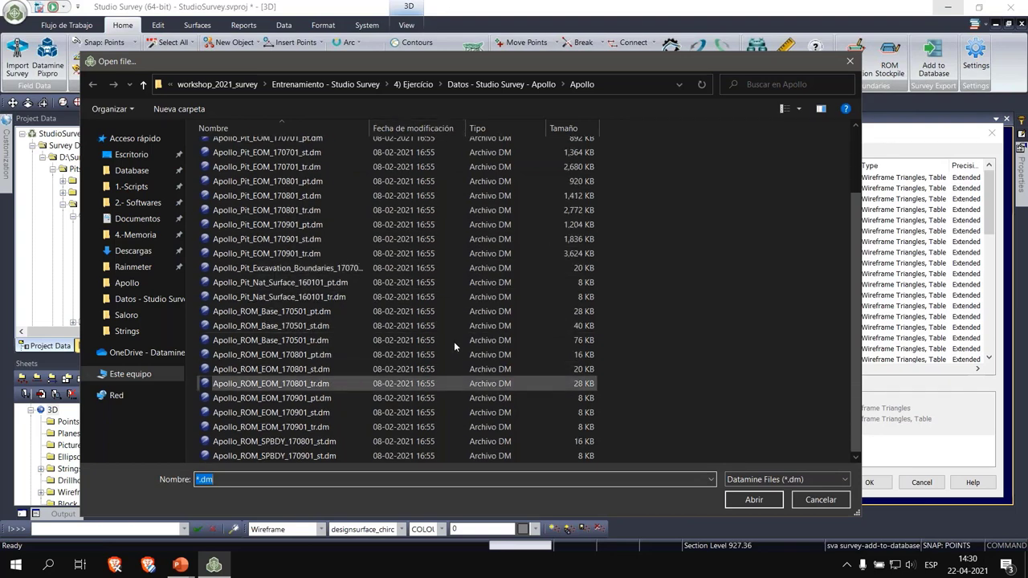
{"action": "scroll", "coordinate": [385, 152], "scroll_direction": "up", "scroll_amount": 2}
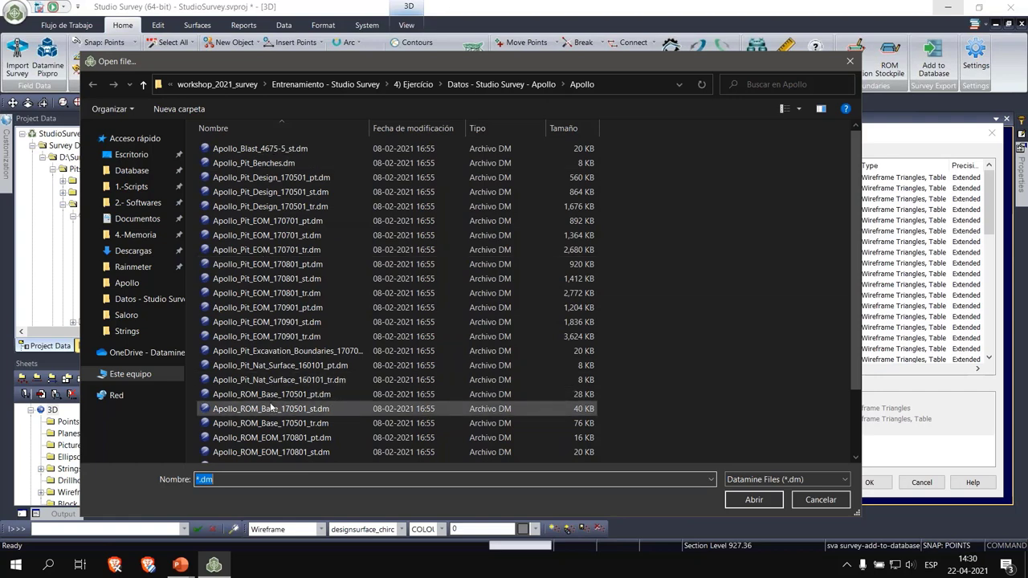
Look through the files in the Datos - Studio Survey - Chiron folder, and close the file browsers and the survey export without adding anything
{"action": "left_click", "coordinate": [458, 89]}
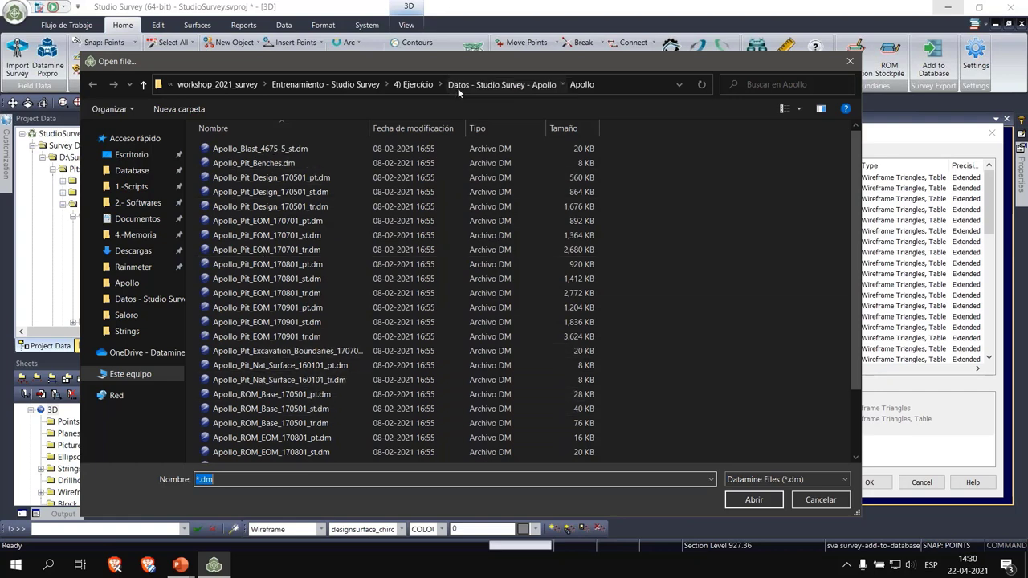
{"action": "left_click", "coordinate": [461, 85]}
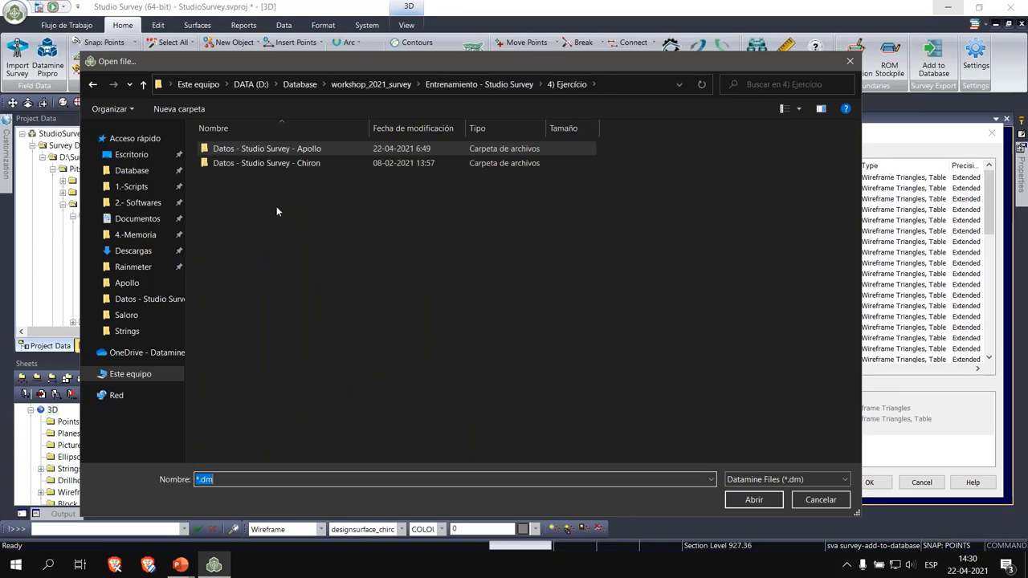
{"action": "double_click", "coordinate": [262, 164]}
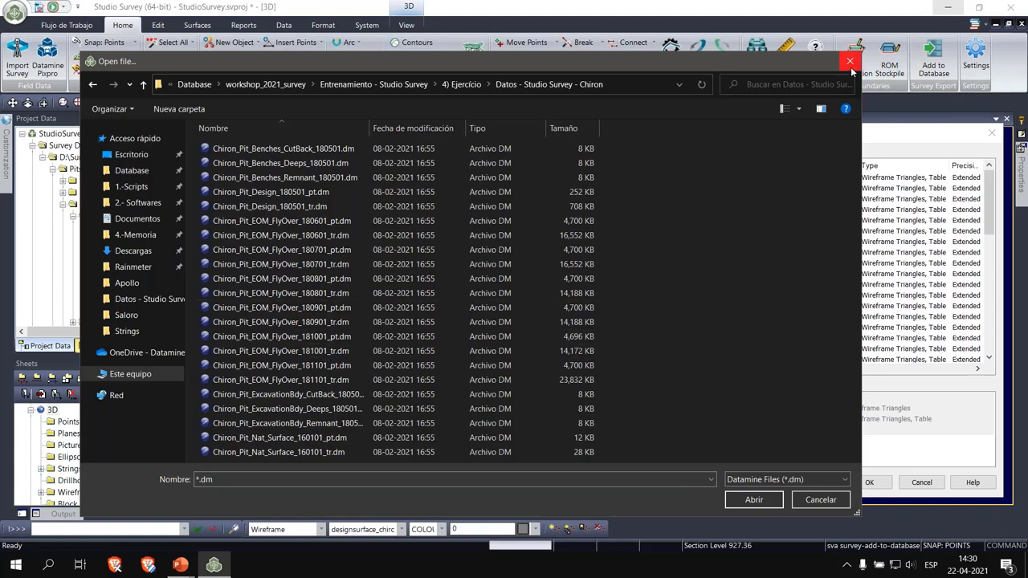
{"action": "key", "text": "Escape"}
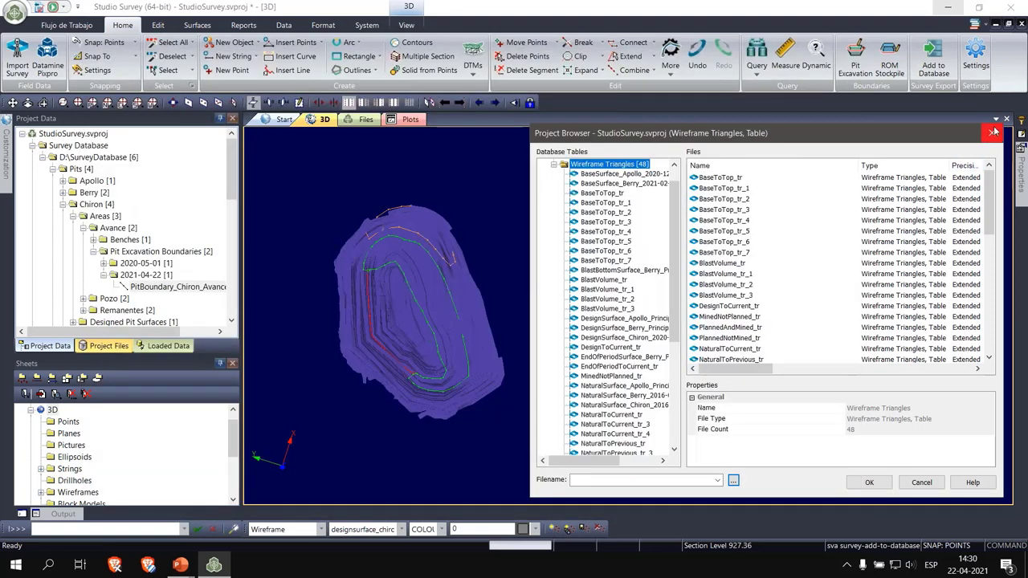
{"action": "left_click", "coordinate": [993, 132]}
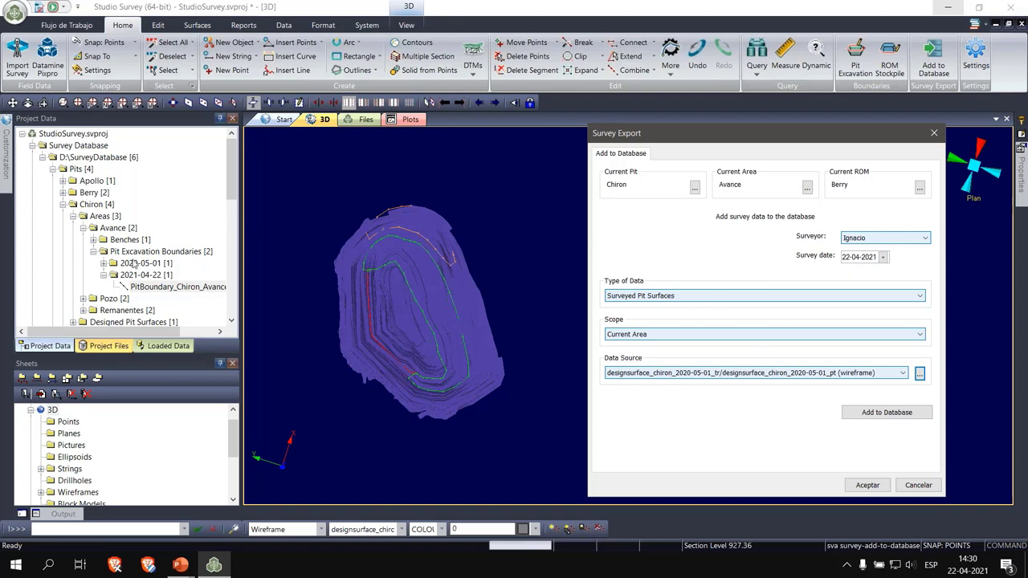
{"action": "left_click", "coordinate": [932, 487]}
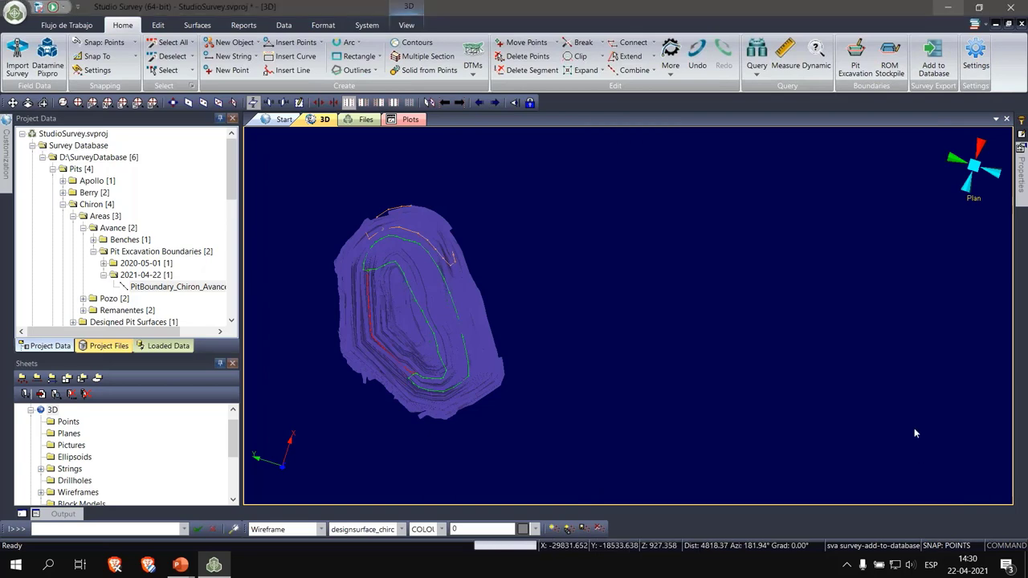
Examine the available editing, surface, reporting and data commands
{"action": "left_click", "coordinate": [155, 29]}
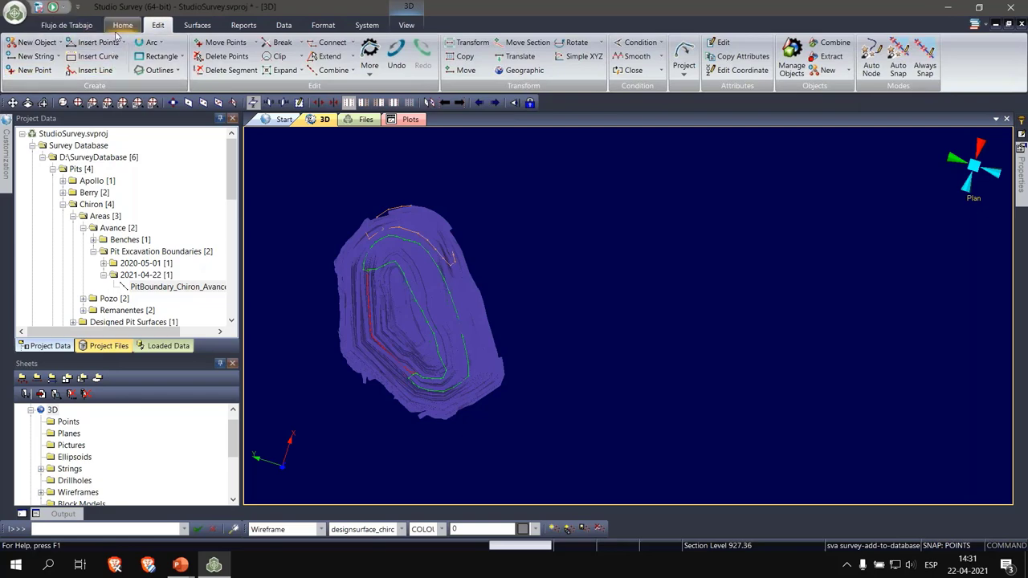
{"action": "left_click", "coordinate": [197, 25]}
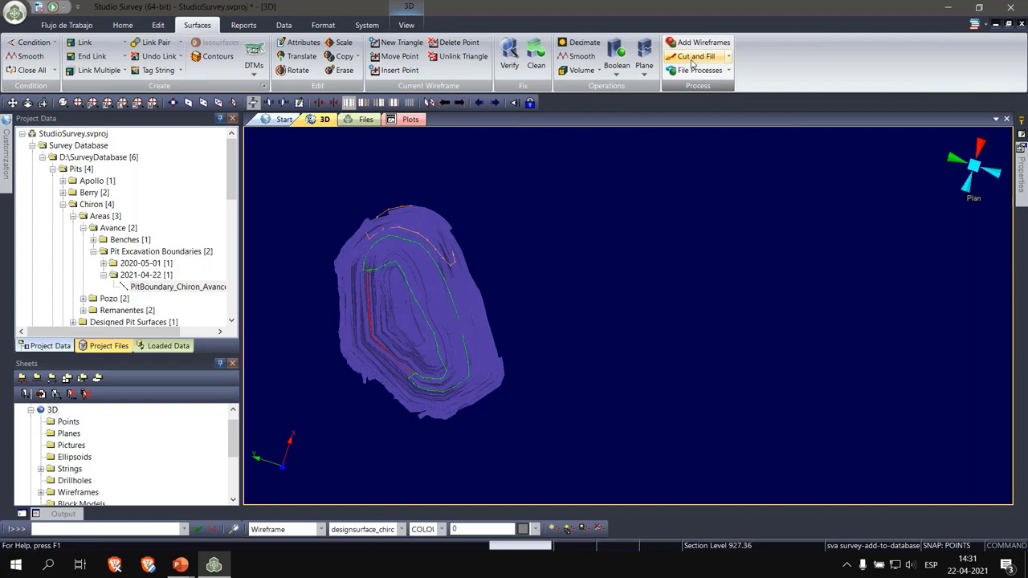
{"action": "left_click", "coordinate": [243, 24]}
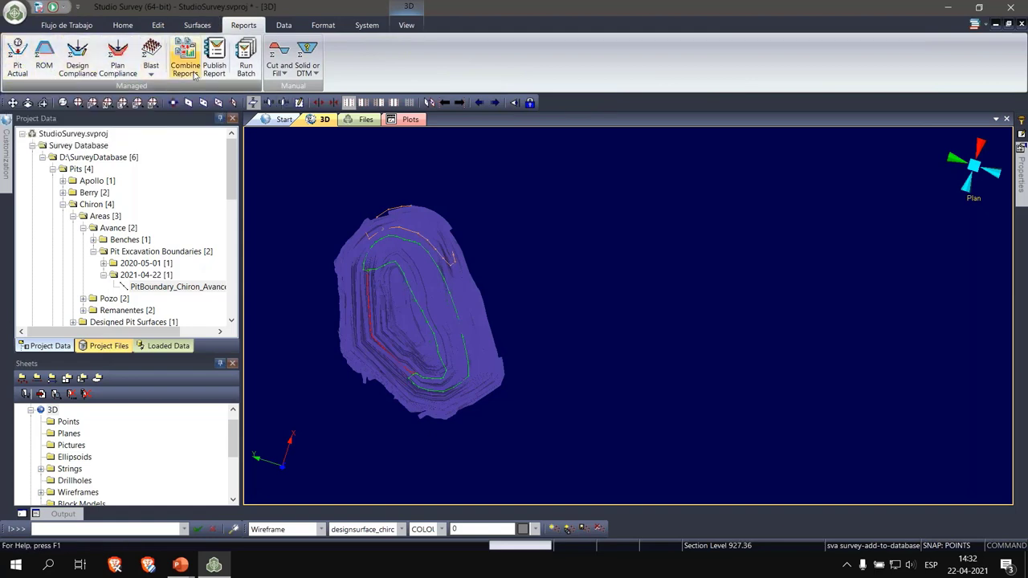
{"action": "left_click", "coordinate": [284, 25]}
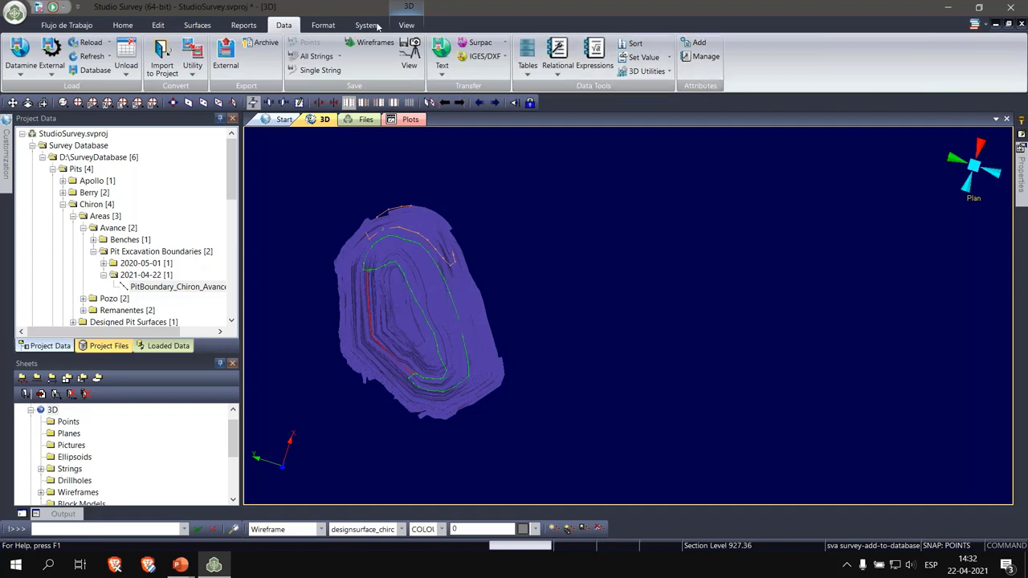
Examine the file loader and the driver categories for importing external string data, closing both without loading anything
{"action": "left_click", "coordinate": [53, 75]}
{"action": "left_click", "coordinate": [70, 244]}
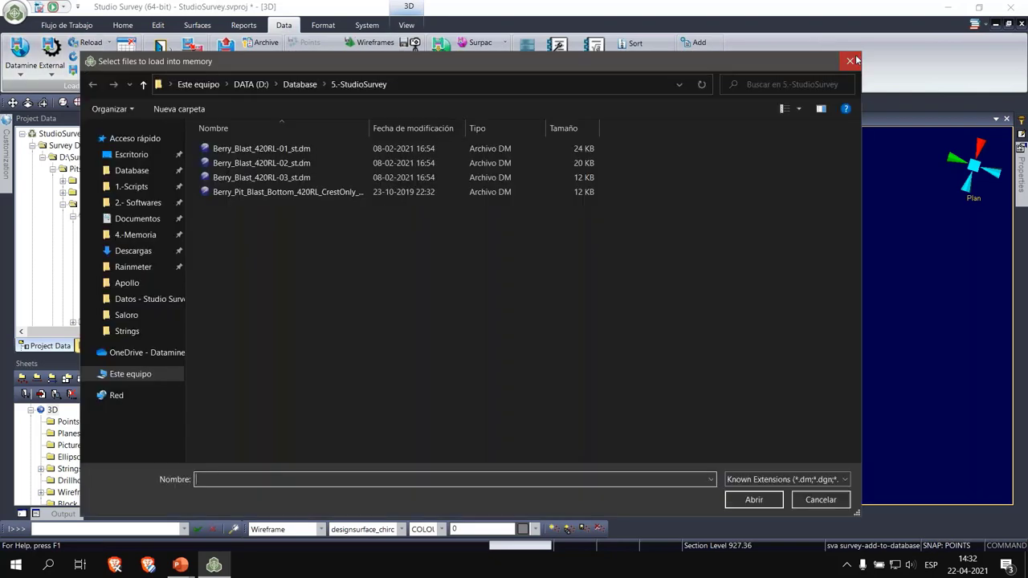
{"action": "left_click", "coordinate": [850, 61]}
{"action": "left_click", "coordinate": [52, 76]}
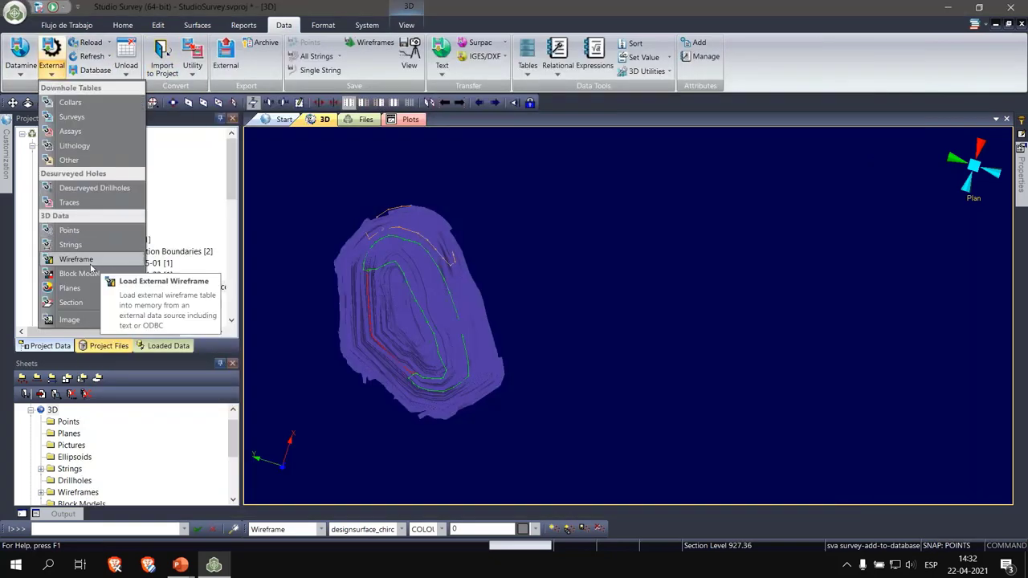
{"action": "left_click", "coordinate": [71, 239]}
{"action": "left_click_drag", "start_coordinate": [467, 182], "coordinate": [696, 159]}
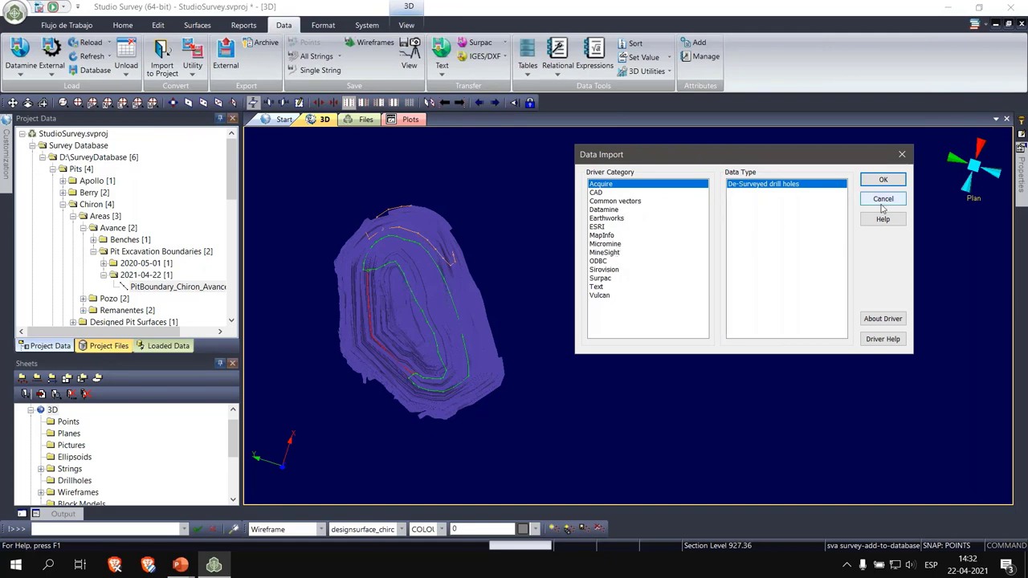
{"action": "left_click", "coordinate": [902, 154]}
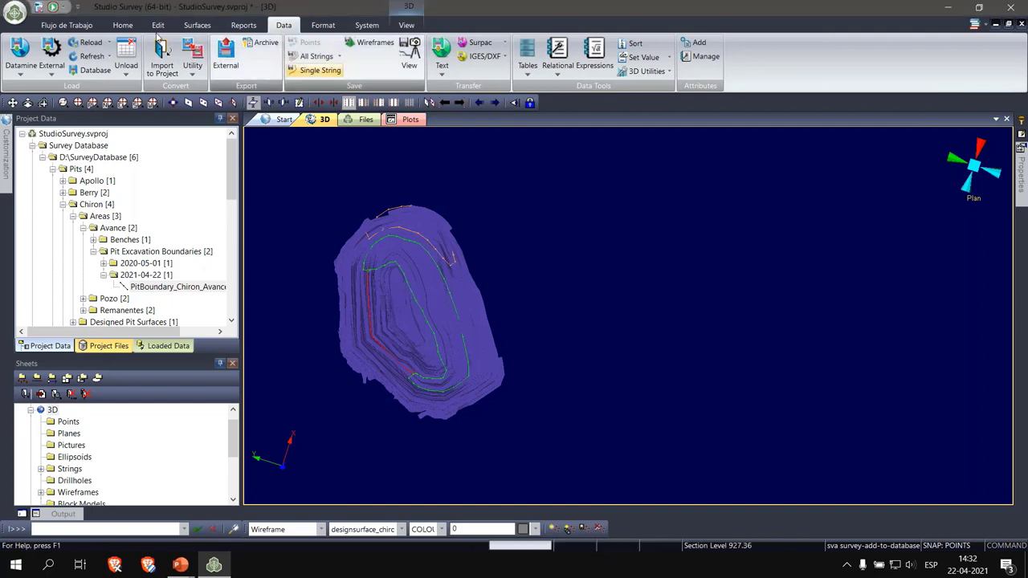
Examine the driver categories for importing external point data and close the import without loading a file
{"action": "left_click", "coordinate": [62, 71]}
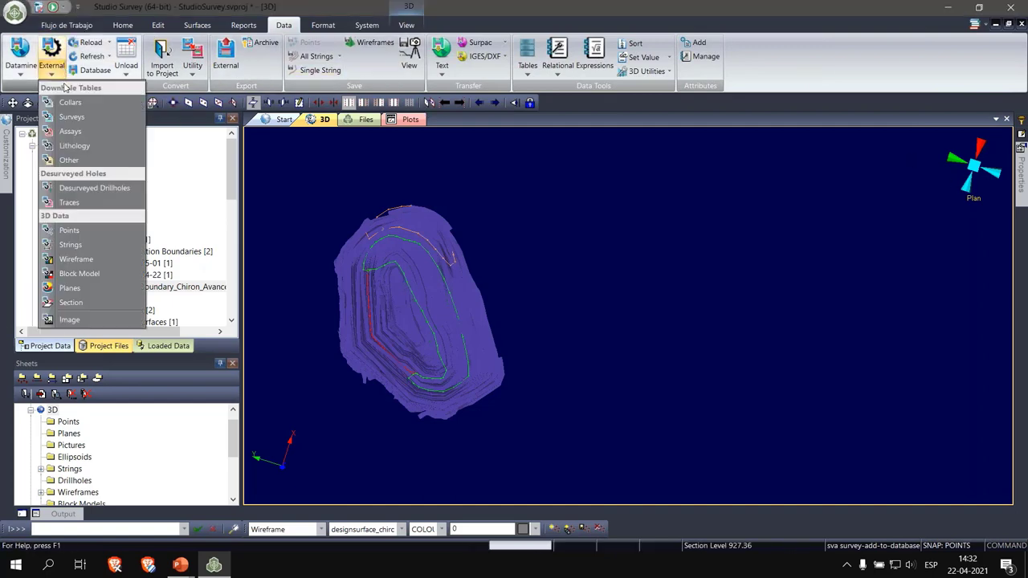
{"action": "left_click", "coordinate": [81, 232]}
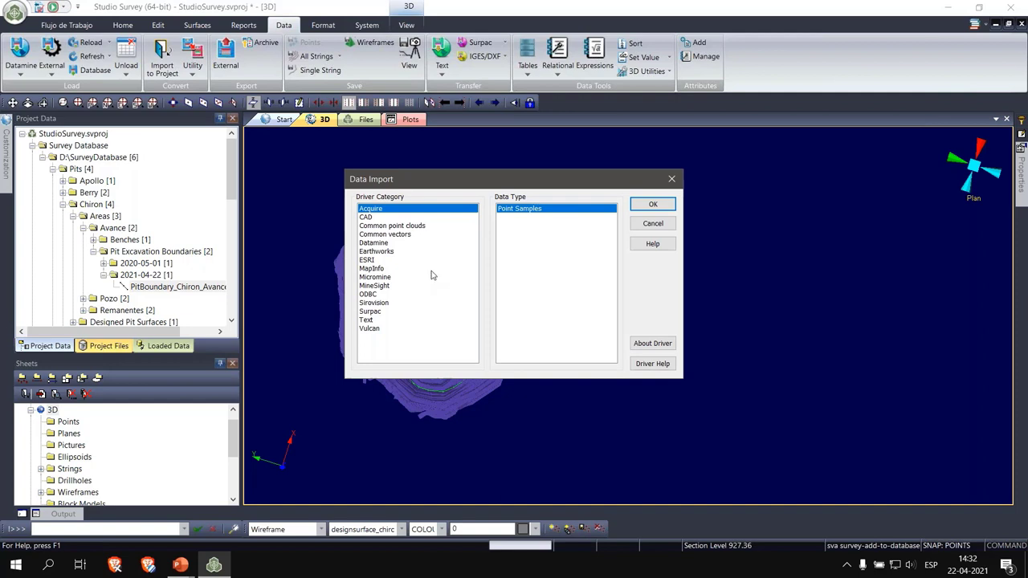
{"action": "left_click", "coordinate": [672, 180]}
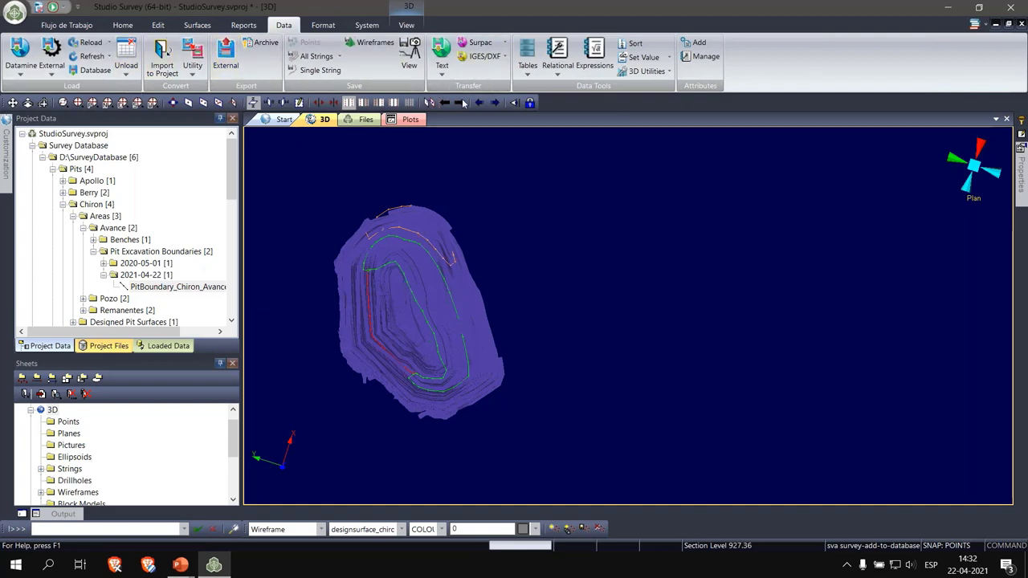
Start an external export of the pitboundary_chiron_remanentes_2020-05-01 strings, examine the export formats and cancel it
{"action": "left_click", "coordinate": [234, 71]}
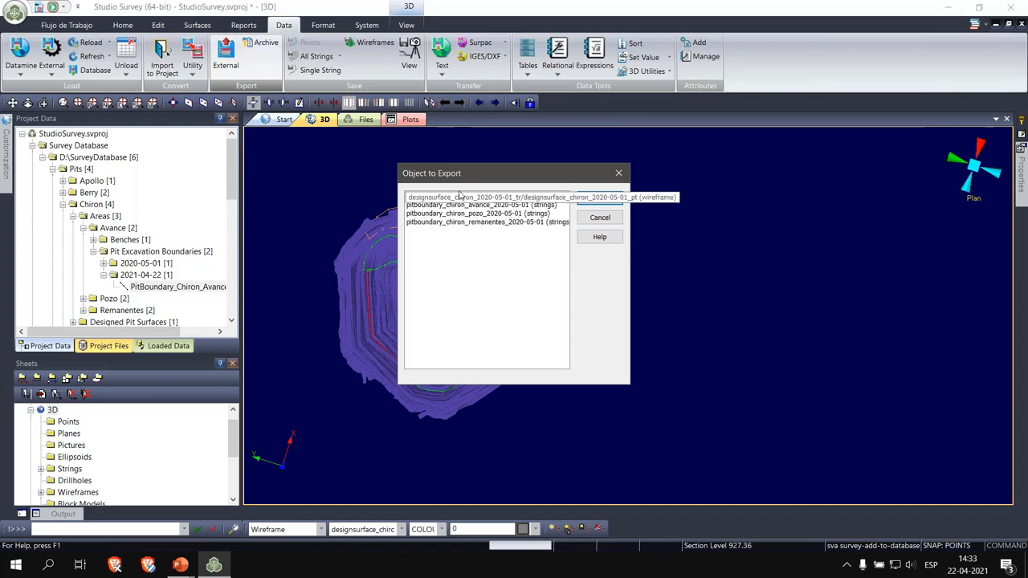
{"action": "left_click", "coordinate": [473, 222]}
{"action": "left_click", "coordinate": [599, 199]}
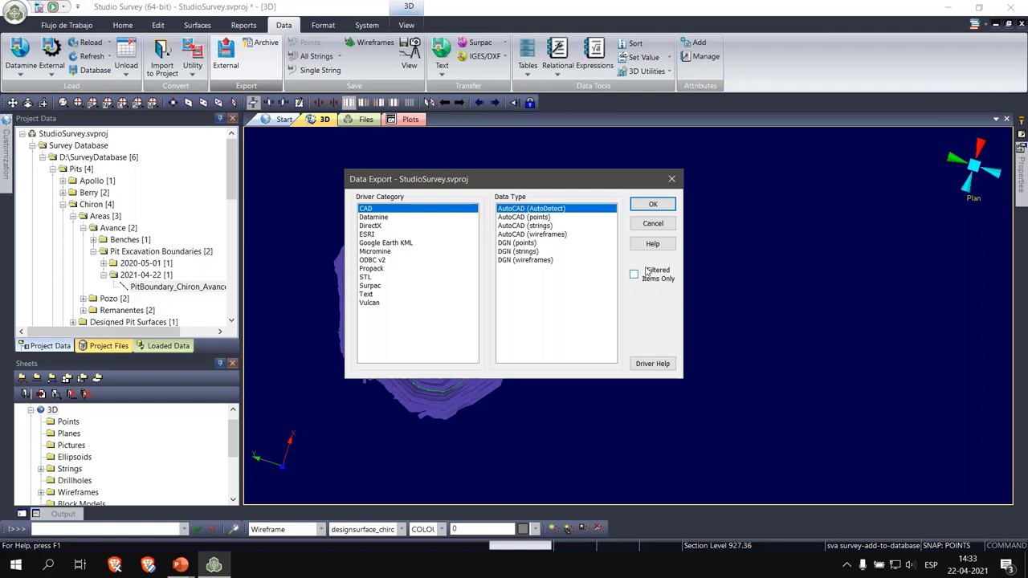
{"action": "left_click", "coordinate": [671, 181]}
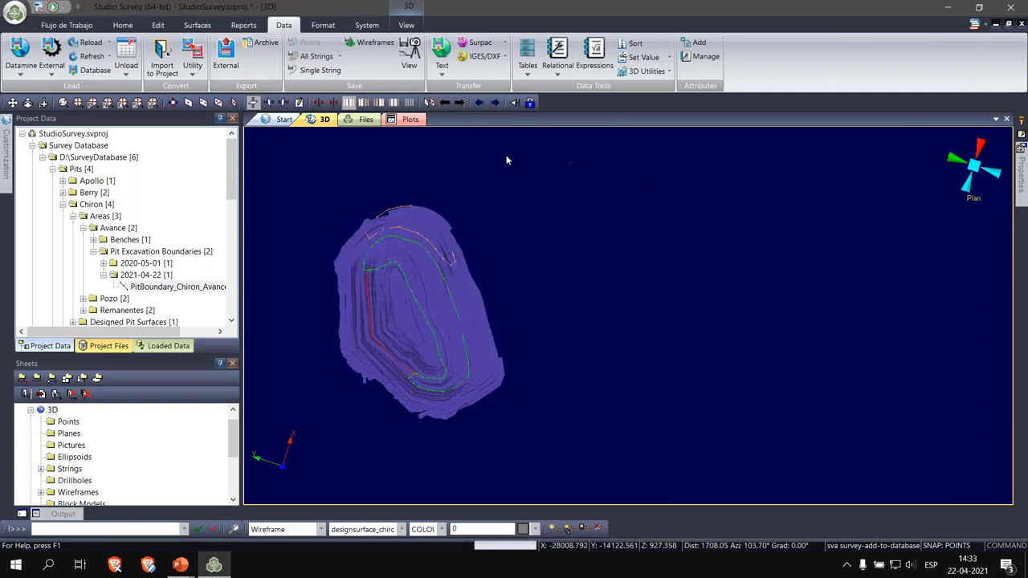
Examine the formatting and filter commands, the Quick Filter, and the system and view commands
{"action": "left_click", "coordinate": [323, 25]}
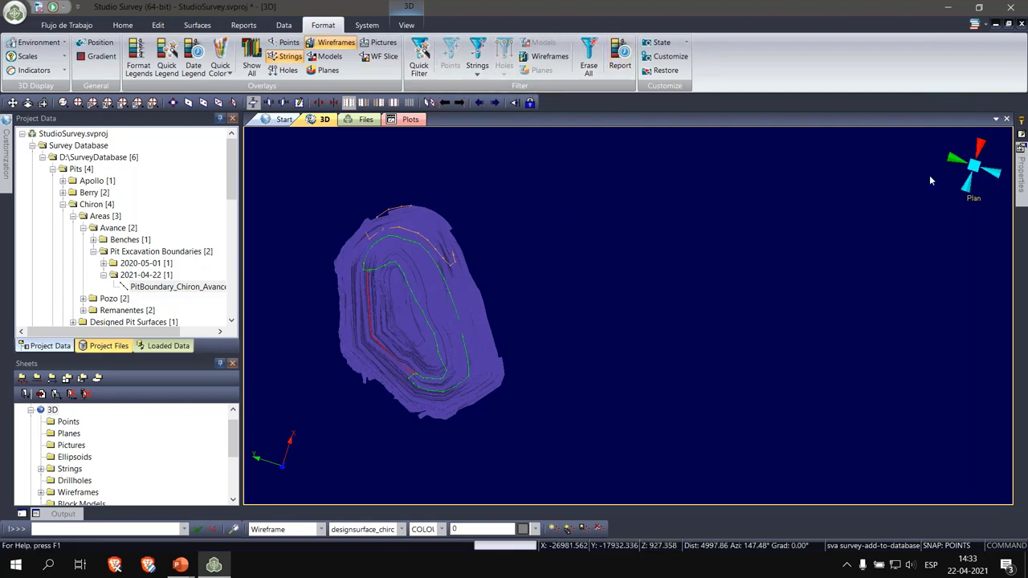
{"action": "left_click", "coordinate": [1022, 121]}
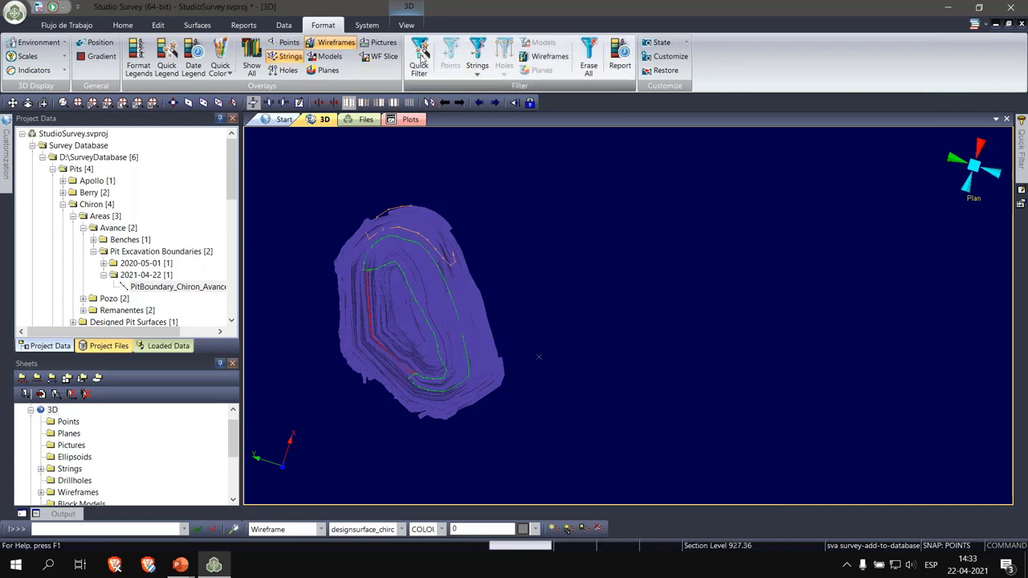
{"action": "left_click", "coordinate": [372, 27]}
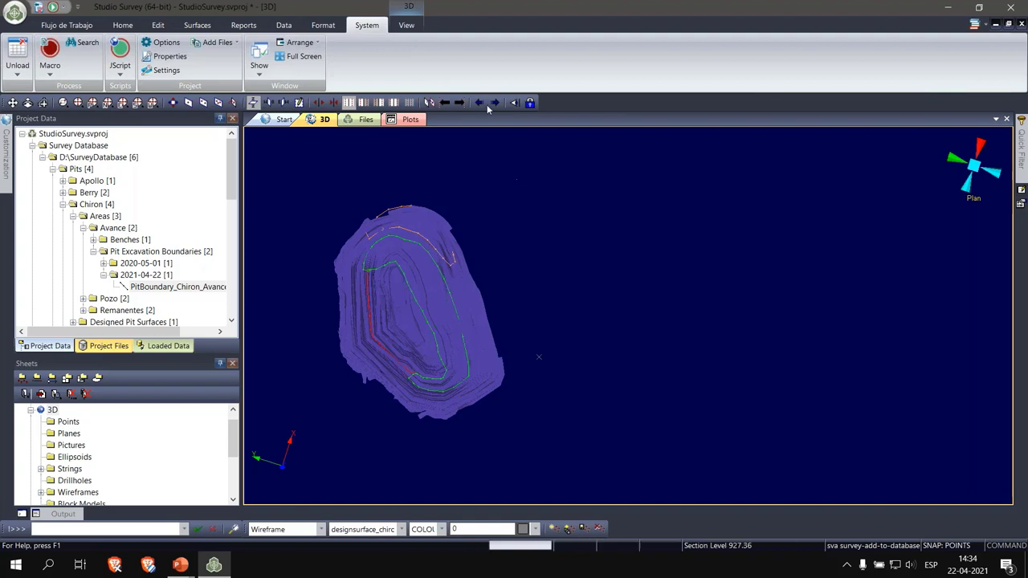
{"action": "left_click", "coordinate": [407, 26]}
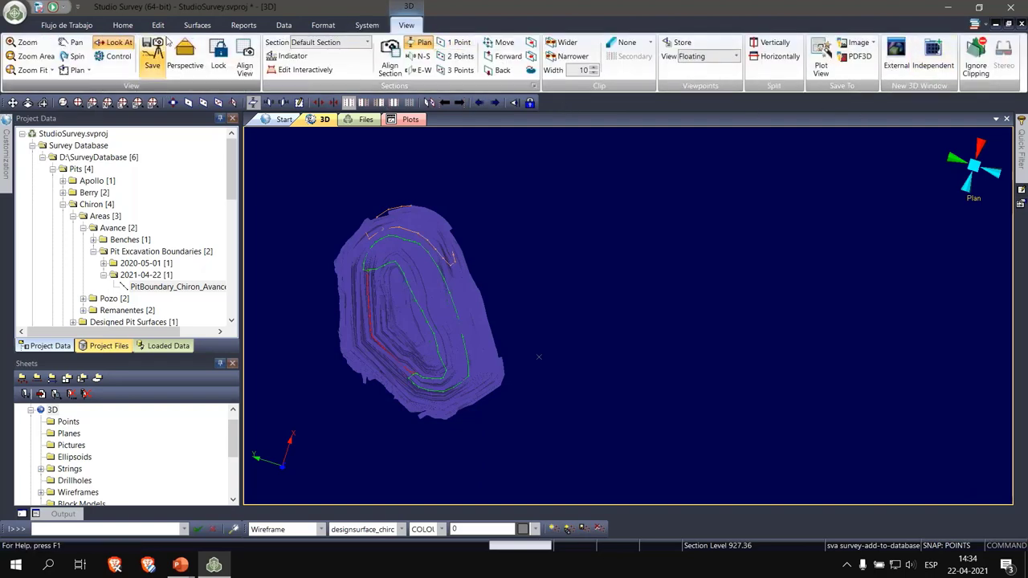
Compare the custom Flujo de Trabajo workflow commands with the standard home and reporting commands
{"action": "left_click", "coordinate": [254, 30]}
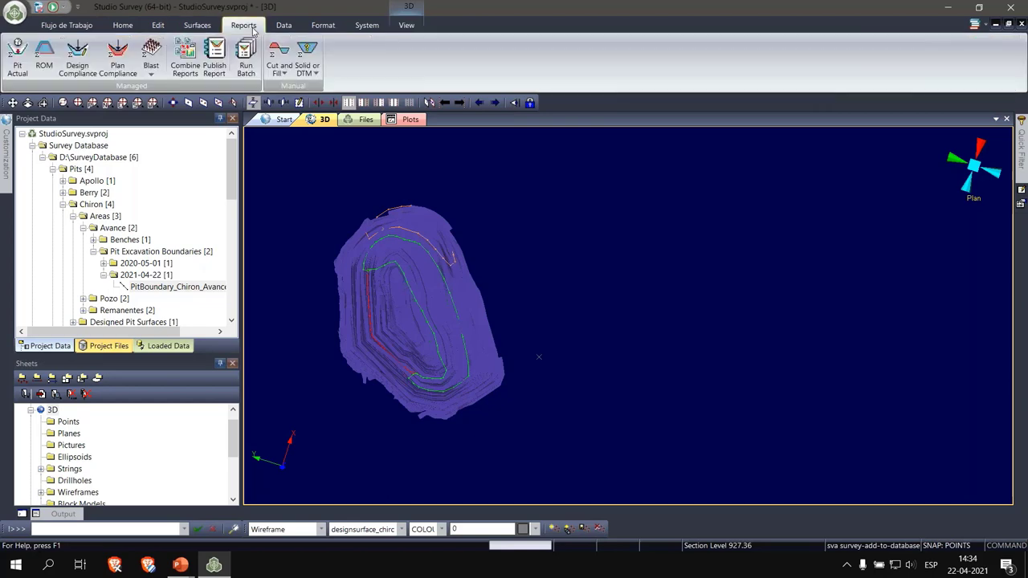
{"action": "left_click", "coordinate": [69, 26]}
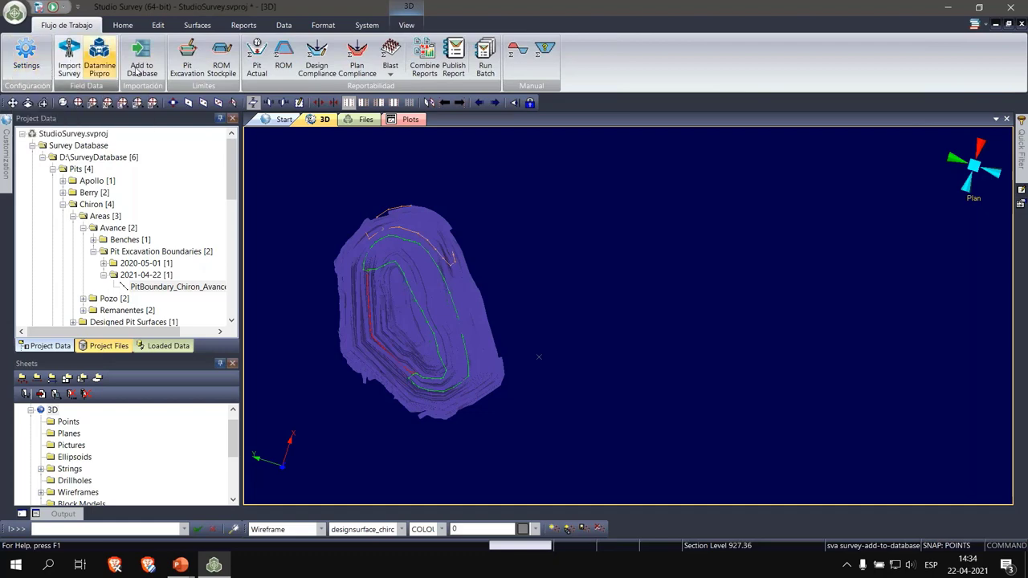
{"action": "left_click", "coordinate": [127, 26]}
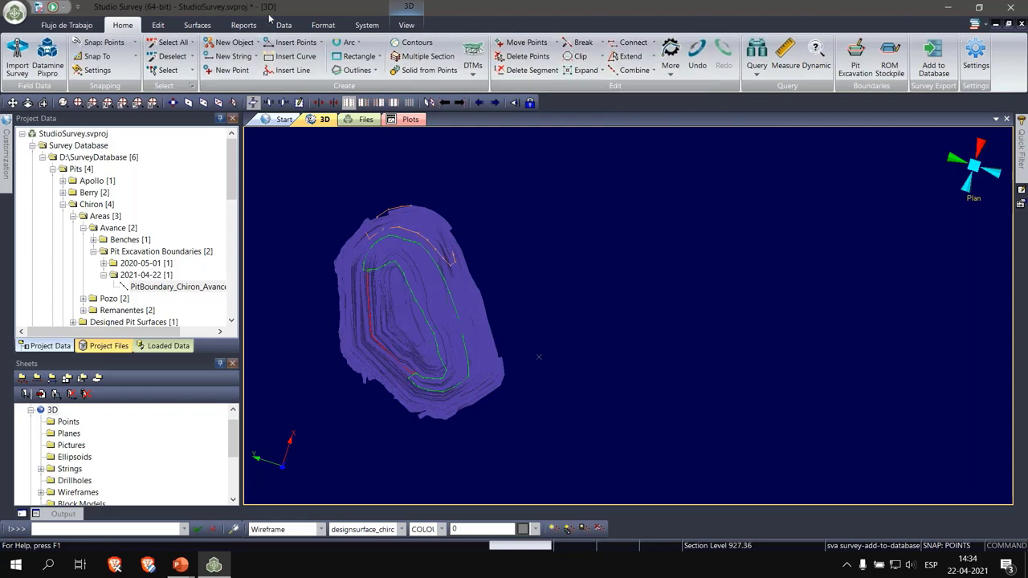
{"action": "left_click", "coordinate": [242, 24]}
{"action": "left_click", "coordinate": [77, 24]}
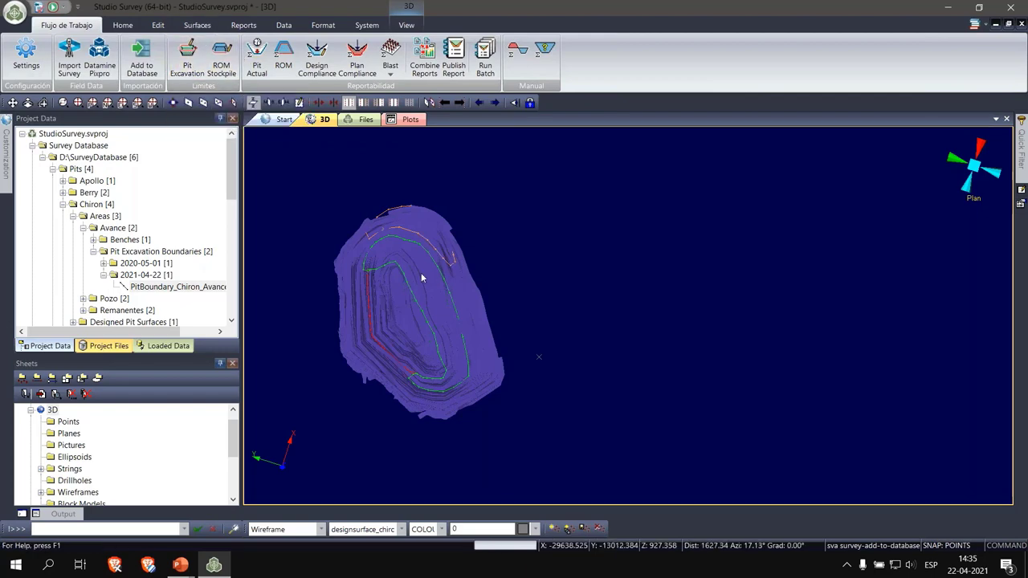
Zoom in on the Chiron design surface and its excavation boundary strings in the 3D view
{"action": "scroll", "coordinate": [422, 277], "scroll_direction": "up", "scroll_amount": 3}
{"action": "scroll", "coordinate": [446, 286], "scroll_direction": "up", "scroll_amount": 2}
{"action": "middle_click_drag", "start_coordinate": [469, 289], "coordinate": [565, 338]}
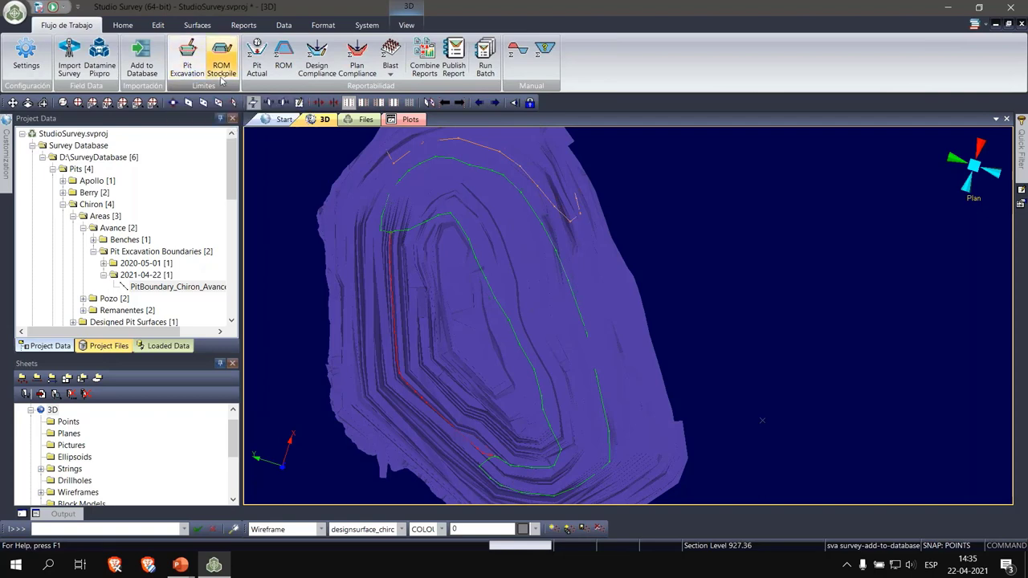
Unload all the data from the 3D view, including the Chiron design surface and its boundary strings
{"action": "scroll", "coordinate": [486, 273], "scroll_direction": "down", "scroll_amount": 3}
{"action": "left_click_drag", "start_coordinate": [519, 262], "coordinate": [594, 312]}
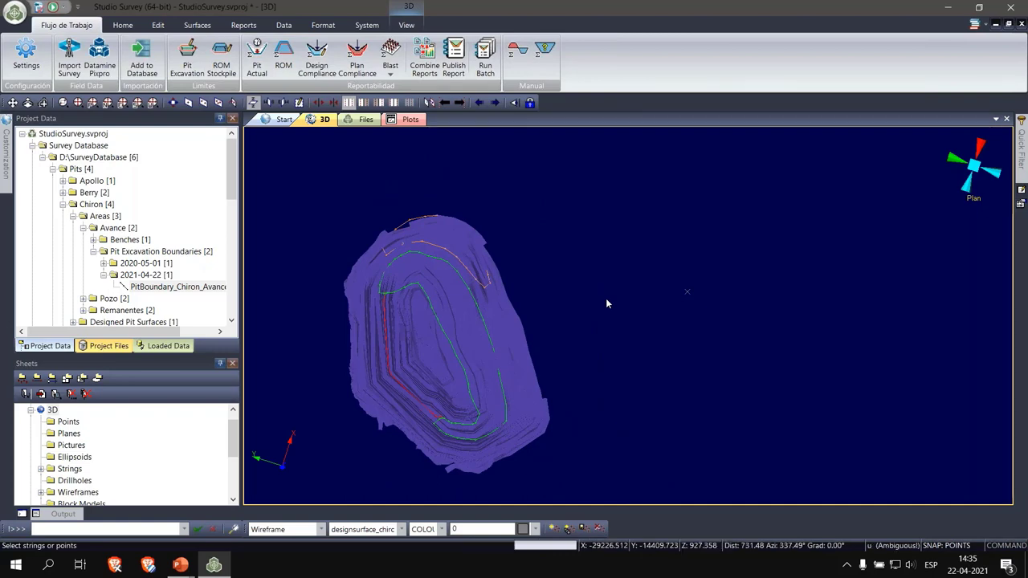
{"action": "type", "text": "a"}
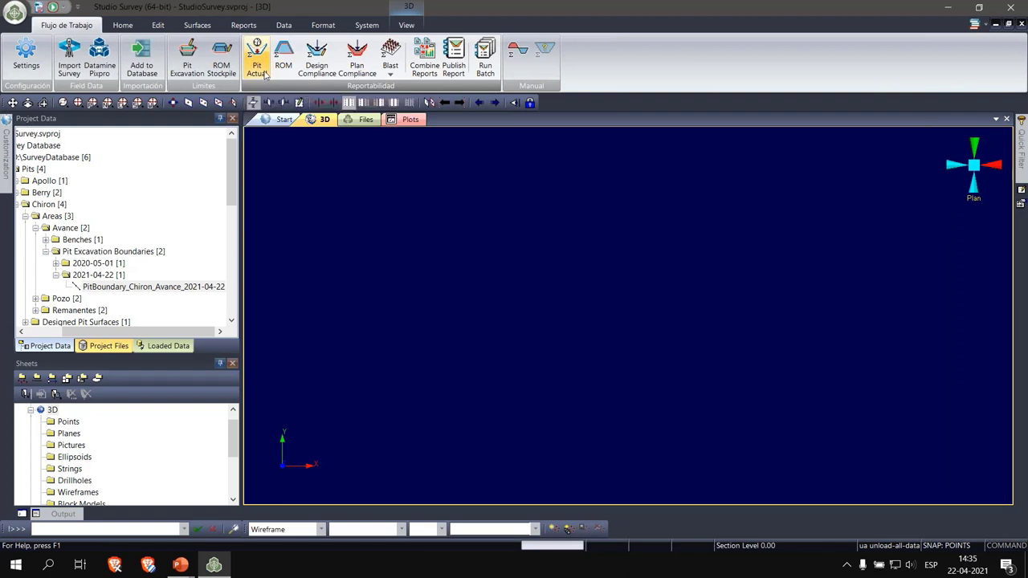
Start the Pit Actual volume report for Chiron and preview the current surveyed pit surface dated 01-11-2020
{"action": "left_click", "coordinate": [265, 73]}
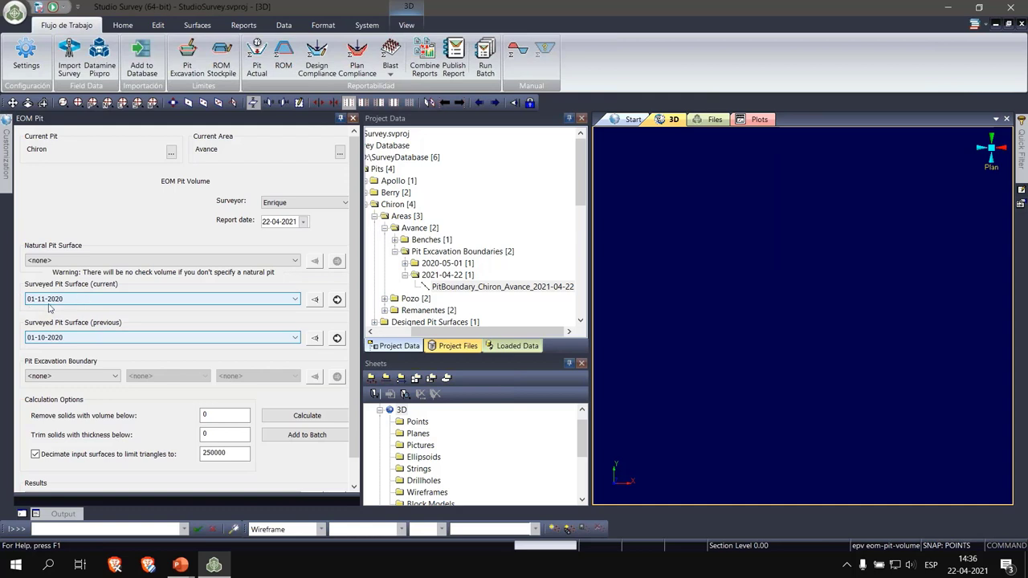
{"action": "left_click", "coordinate": [316, 299]}
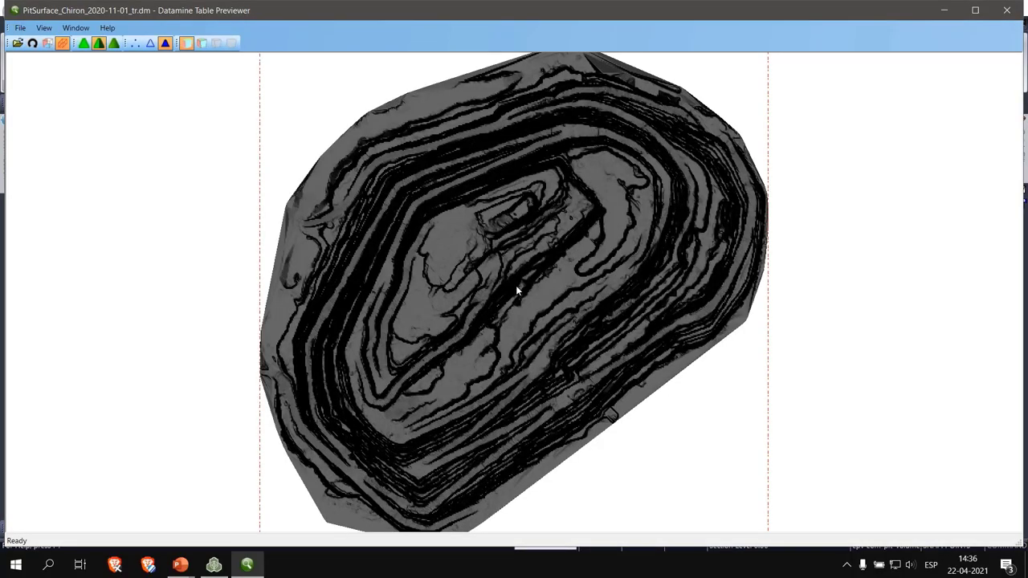
{"action": "scroll", "coordinate": [516, 285], "scroll_direction": "down", "scroll_amount": 1}
{"action": "mouse_move", "coordinate": [515, 285]}
{"action": "left_mouse_down"}
{"action": "mouse_move", "coordinate": [566, 336]}
{"action": "mouse_move", "coordinate": [561, 347]}
{"action": "mouse_move", "coordinate": [519, 294]}
{"action": "left_mouse_up"}
{"action": "scroll", "coordinate": [519, 299], "scroll_direction": "up", "scroll_amount": 1}
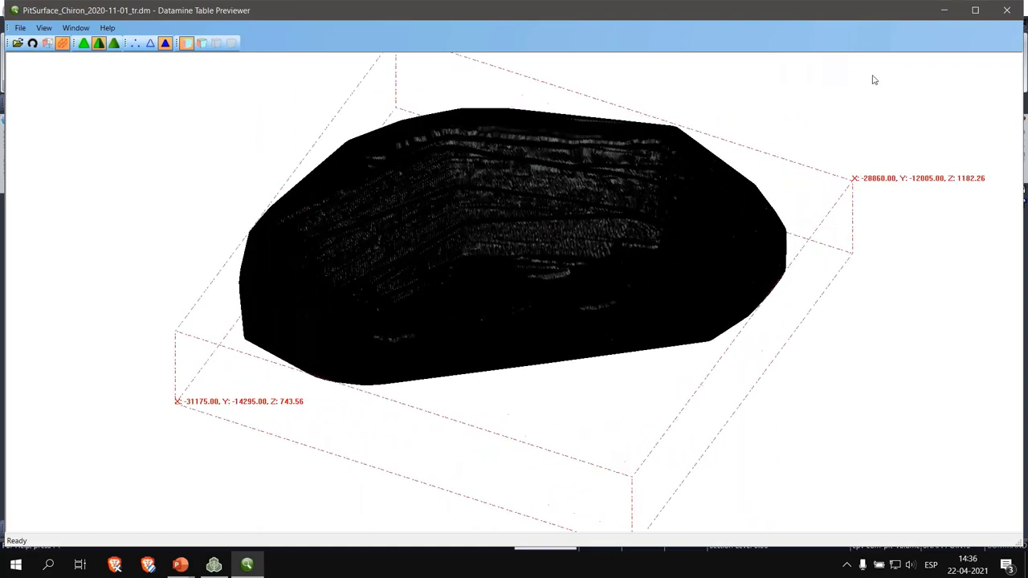
{"action": "left_click", "coordinate": [997, 15]}
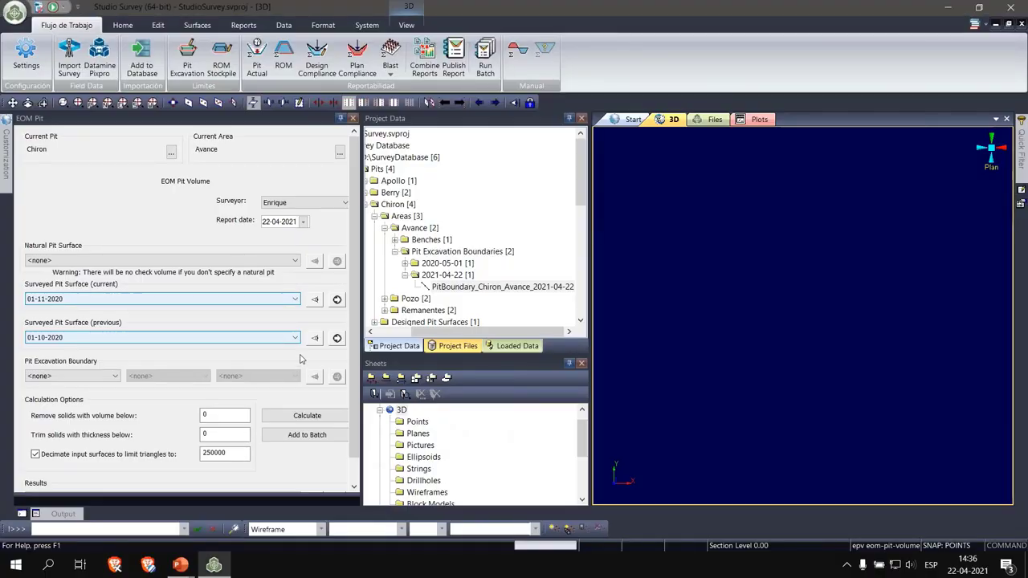
Load the current (01-11-2020) and previous (01-10-2020) surveyed pit surfaces into the 3D view and compare them
{"action": "left_click", "coordinate": [337, 299]}
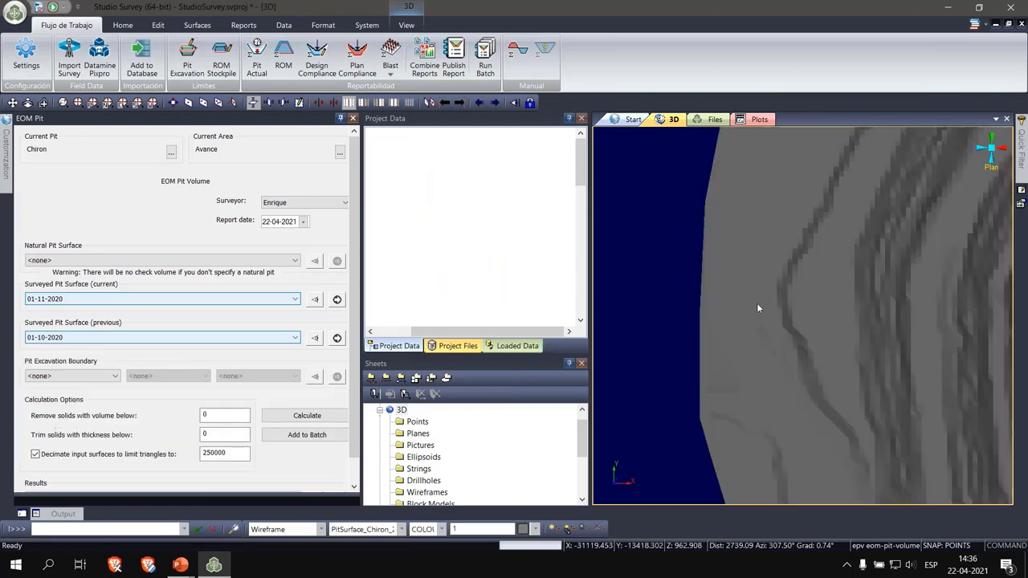
{"action": "left_click_drag", "start_coordinate": [792, 338], "coordinate": [755, 343]}
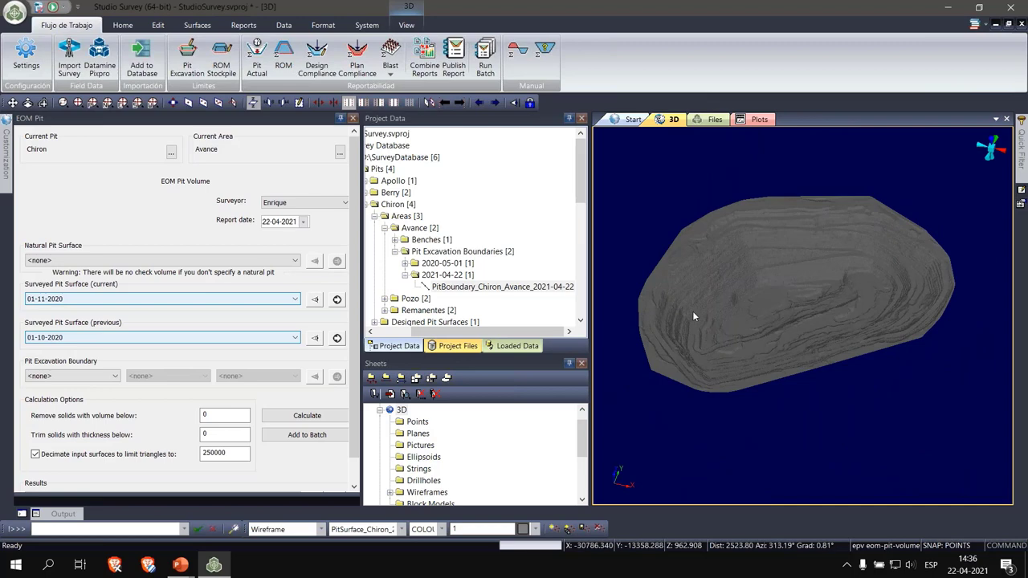
{"action": "left_click_drag", "start_coordinate": [707, 332], "coordinate": [829, 306]}
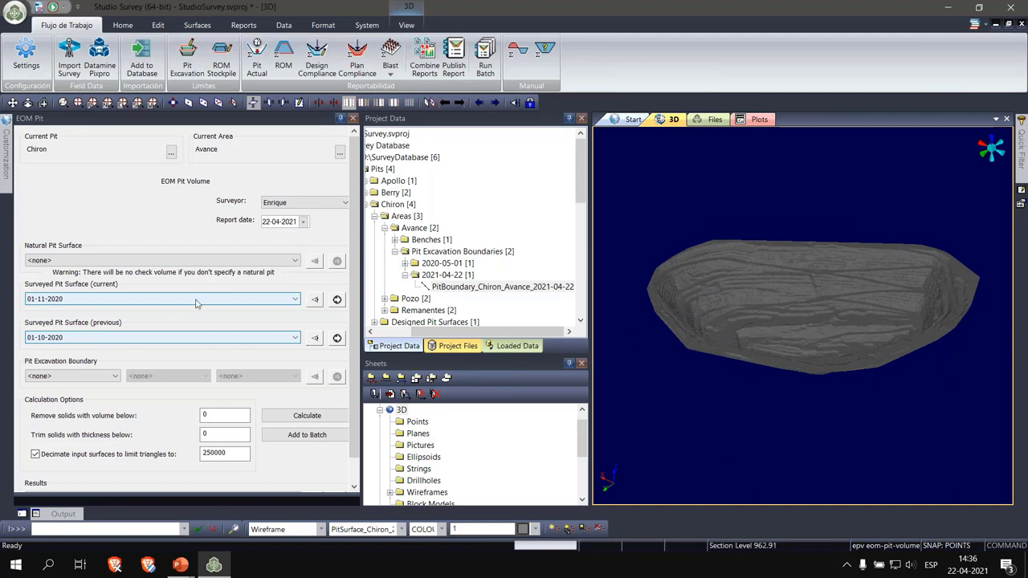
{"action": "left_click", "coordinate": [337, 337]}
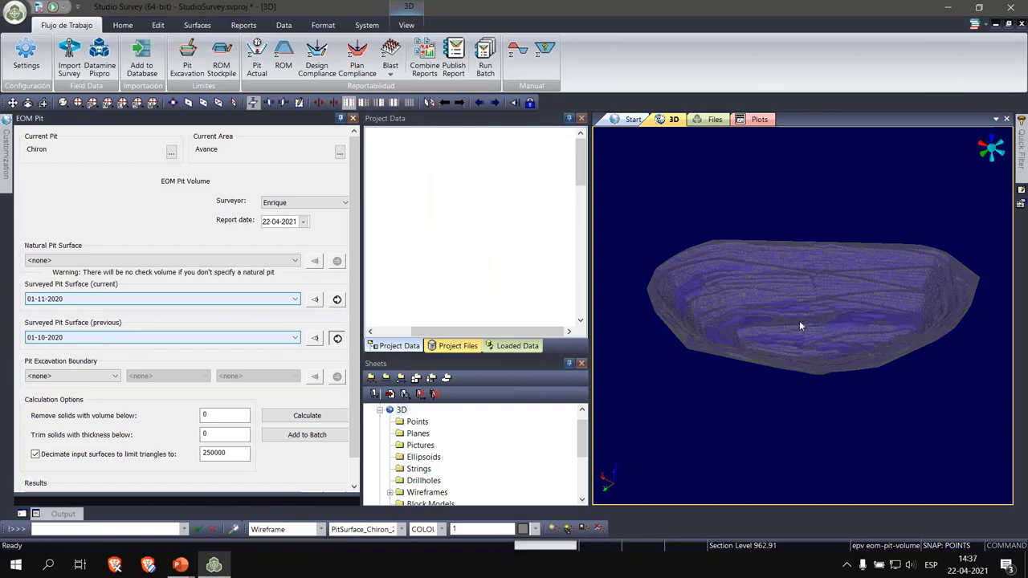
{"action": "scroll", "coordinate": [811, 325], "scroll_direction": "up", "scroll_amount": 5}
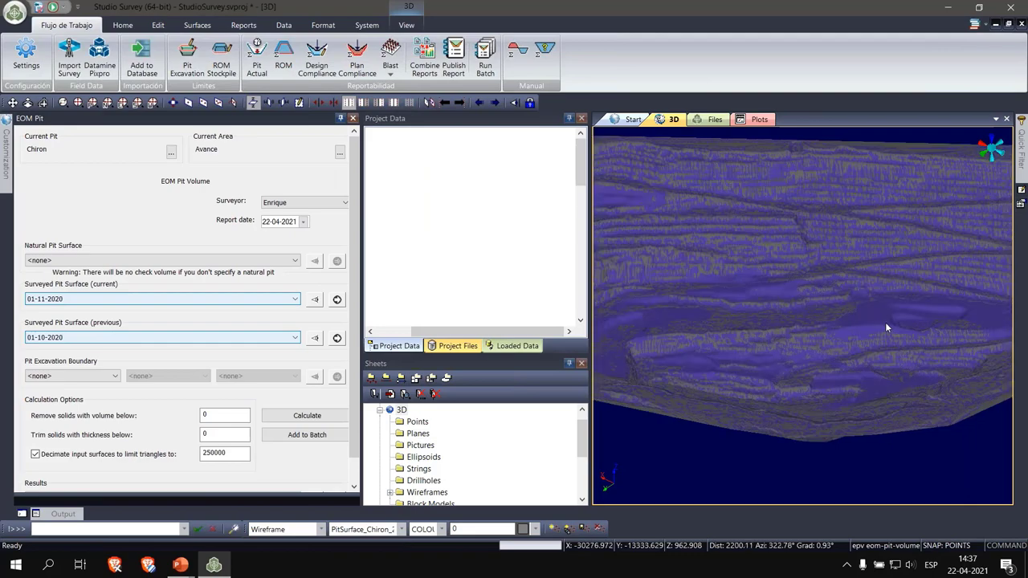
{"action": "left_click_drag", "start_coordinate": [886, 322], "coordinate": [900, 339]}
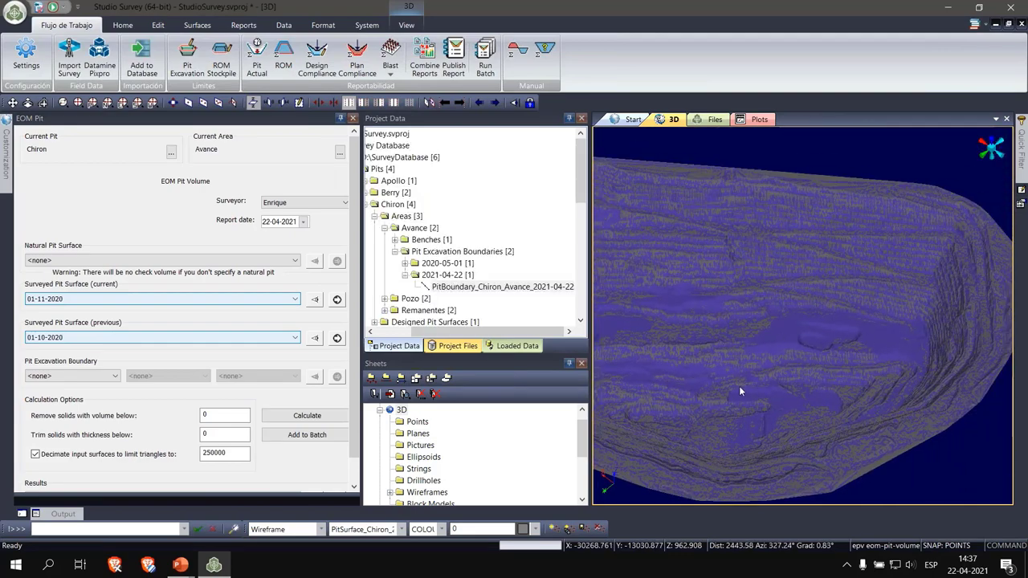
{"action": "left_click_drag", "start_coordinate": [758, 388], "coordinate": [699, 383]}
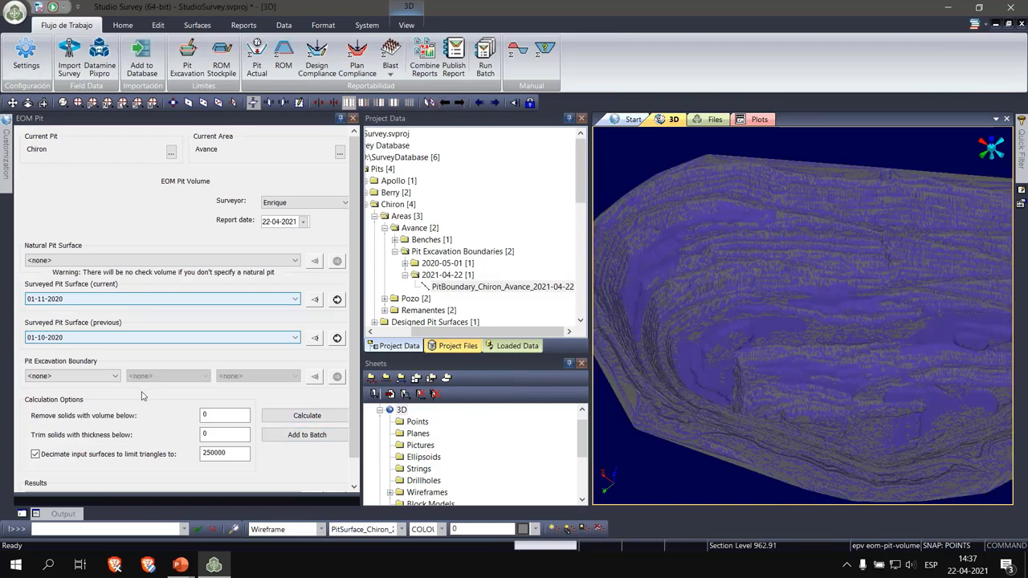
Set the pit excavation boundary to 01-05-2020, filtered by Area with the value Avance
{"action": "left_click", "coordinate": [76, 375]}
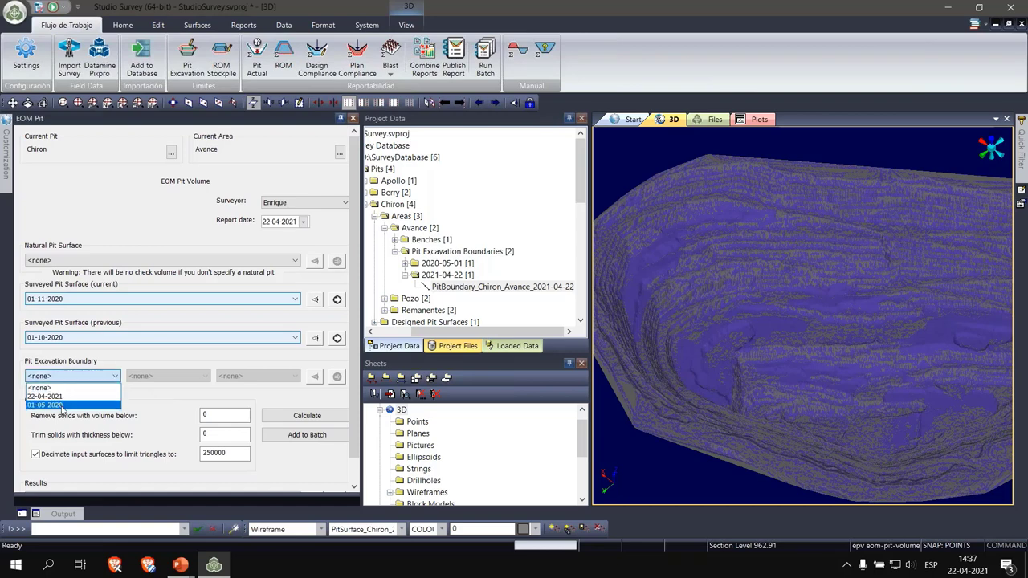
{"action": "left_click", "coordinate": [60, 405]}
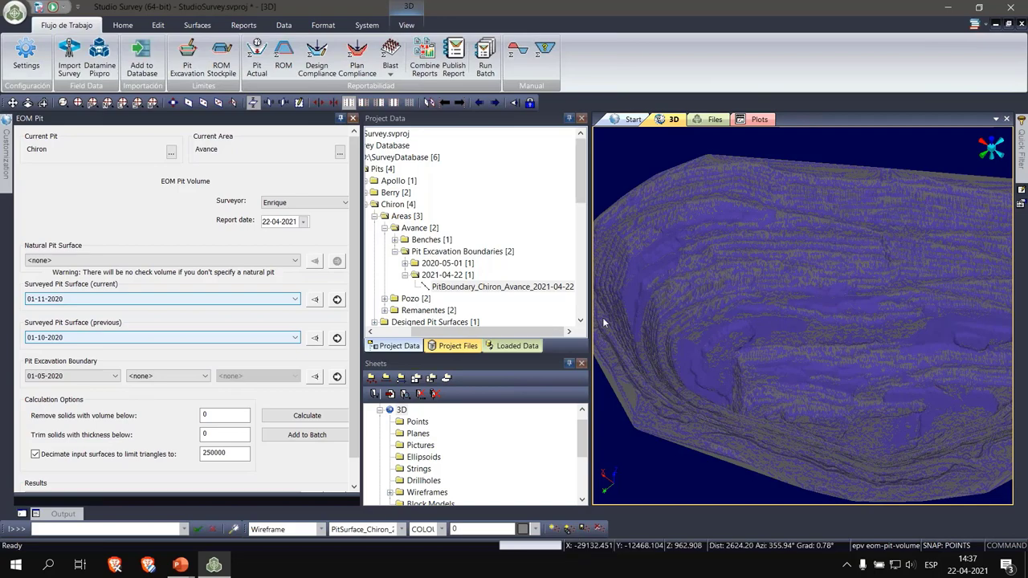
{"action": "scroll", "coordinate": [713, 317], "scroll_direction": "down", "scroll_amount": 5}
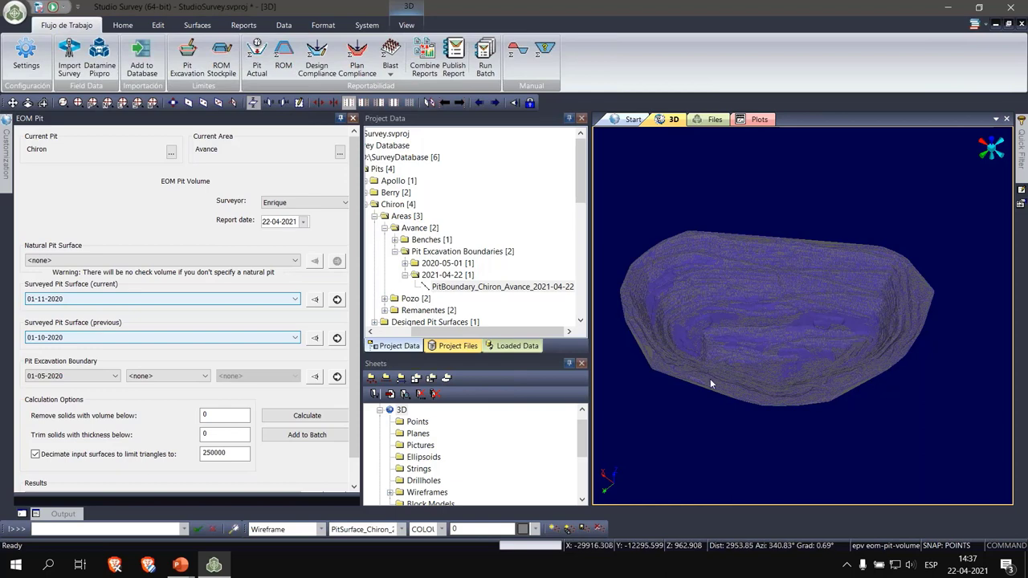
{"action": "left_click", "coordinate": [203, 377]}
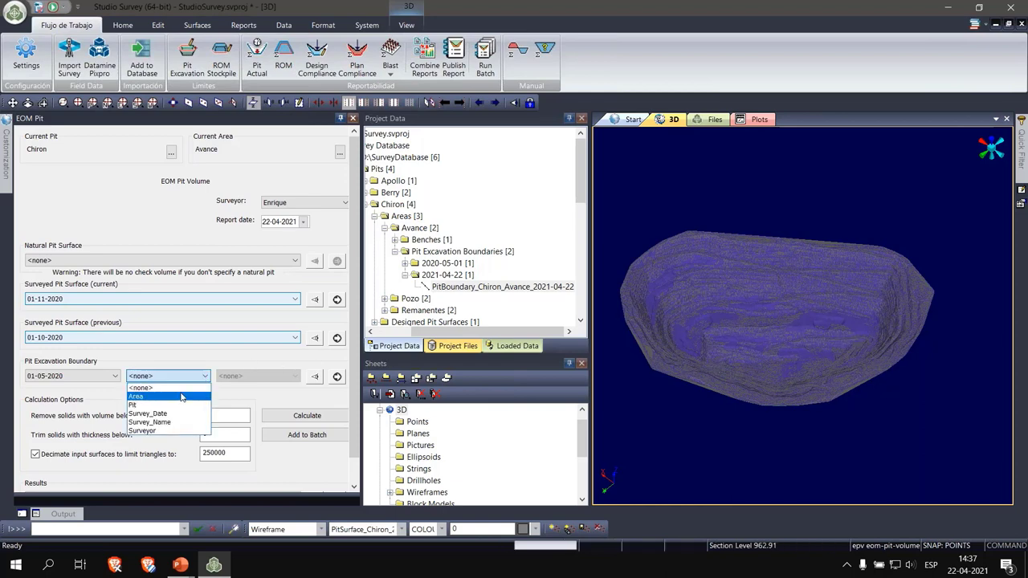
{"action": "left_click", "coordinate": [184, 396]}
{"action": "left_click", "coordinate": [254, 377]}
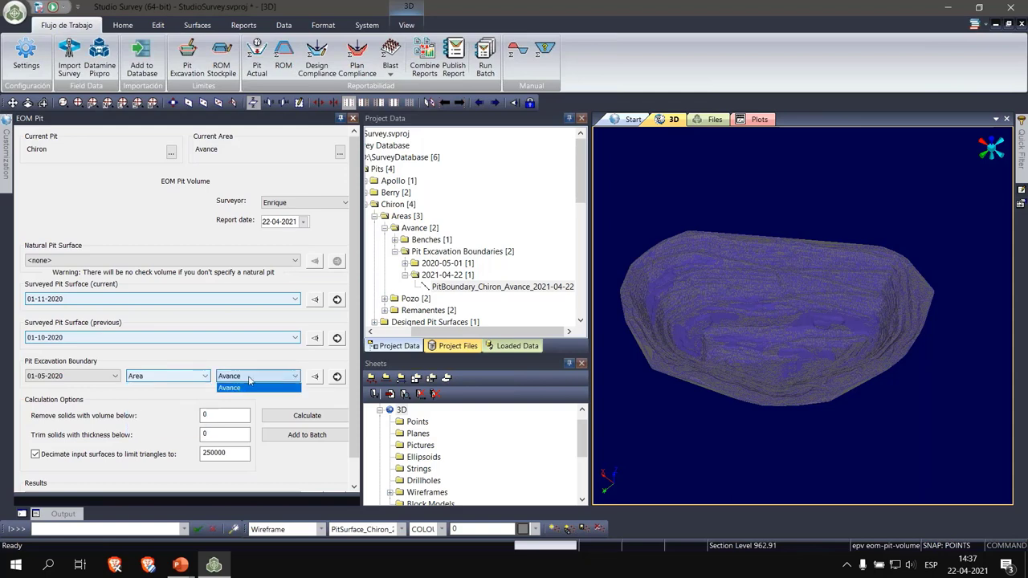
{"action": "left_click", "coordinate": [246, 378]}
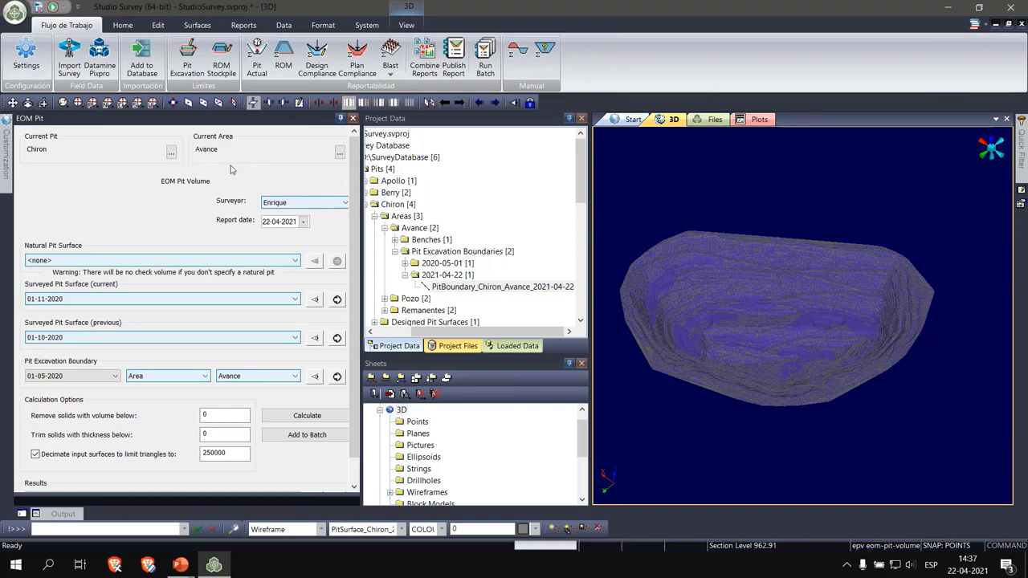
{"action": "left_click", "coordinate": [261, 378]}
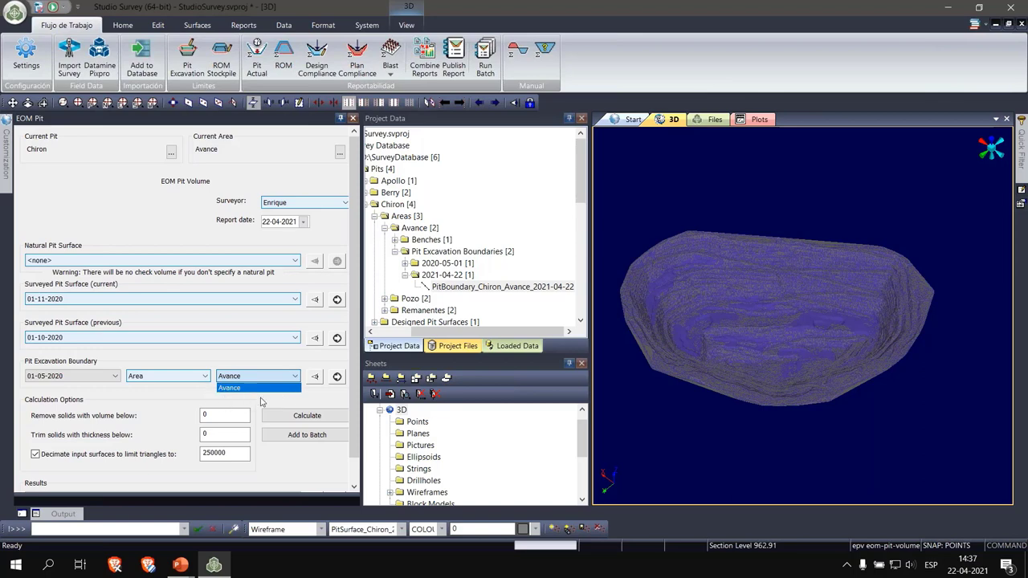
{"action": "left_click", "coordinate": [291, 400]}
Change the current area of the Chiron pit to Pozo in the pit settings
{"action": "left_click", "coordinate": [339, 154]}
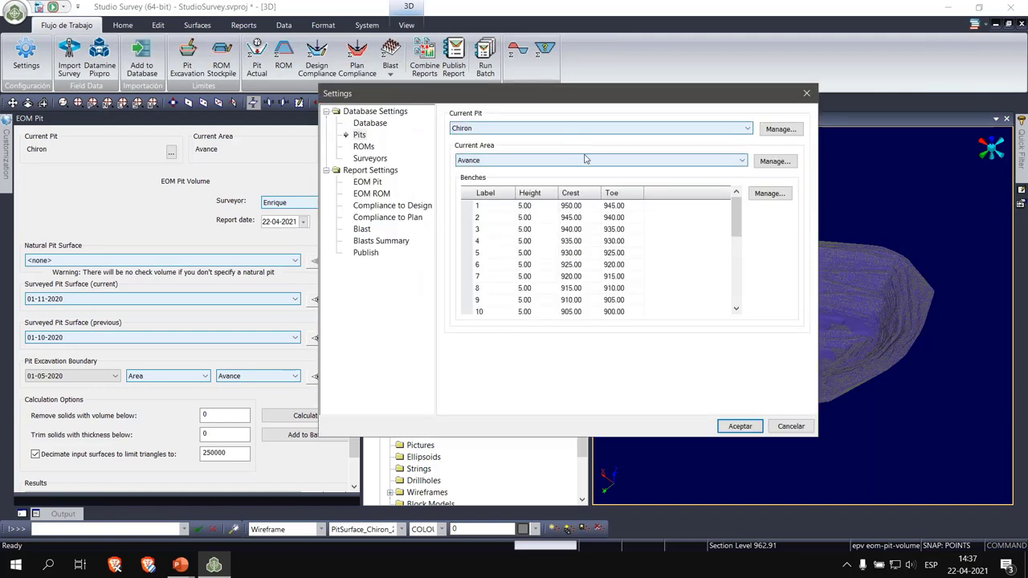
{"action": "left_click", "coordinate": [594, 161]}
{"action": "left_click", "coordinate": [554, 183]}
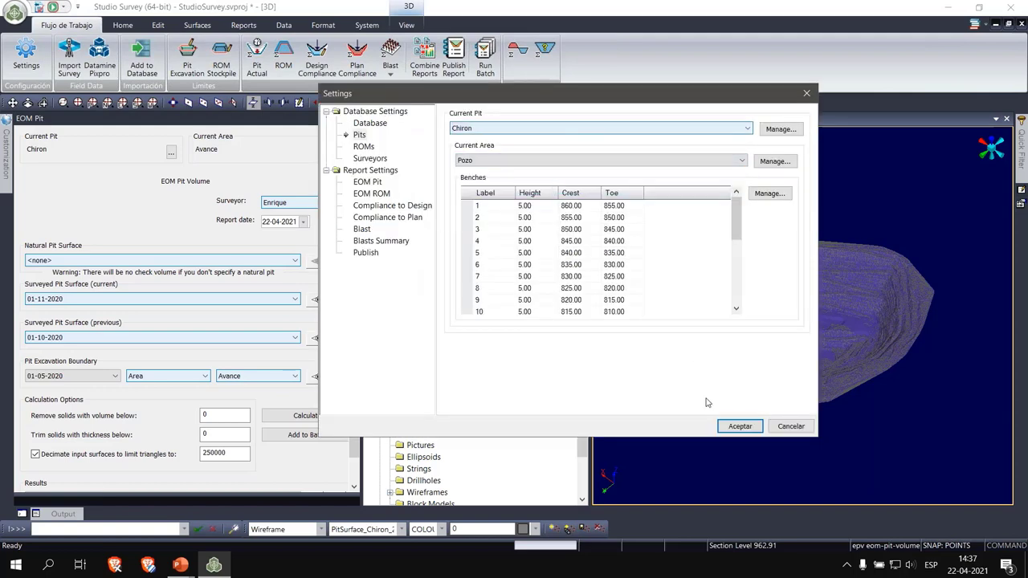
{"action": "left_click", "coordinate": [740, 427]}
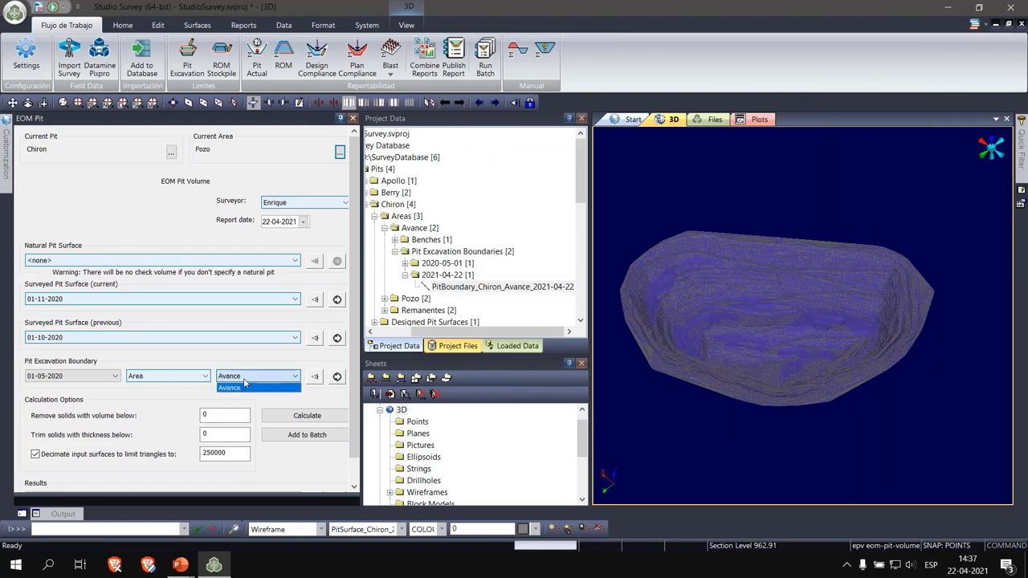
Set the pit excavation boundary to 01-05-2020, filtered by Area with the value Pozo
{"action": "left_click", "coordinate": [164, 379]}
{"action": "left_click", "coordinate": [119, 377]}
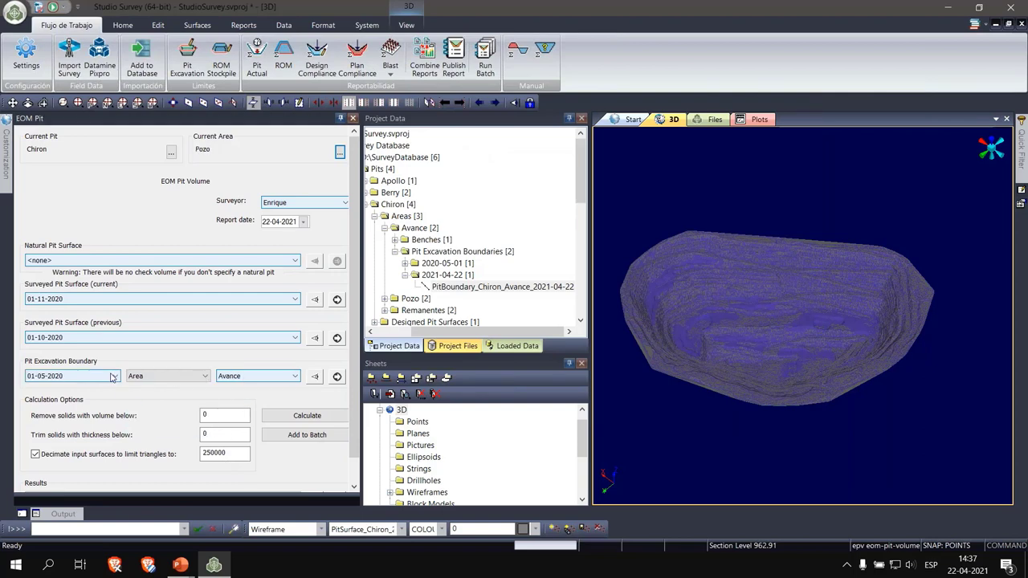
{"action": "left_click", "coordinate": [113, 377]}
{"action": "left_click", "coordinate": [74, 396]}
{"action": "left_click", "coordinate": [102, 377]}
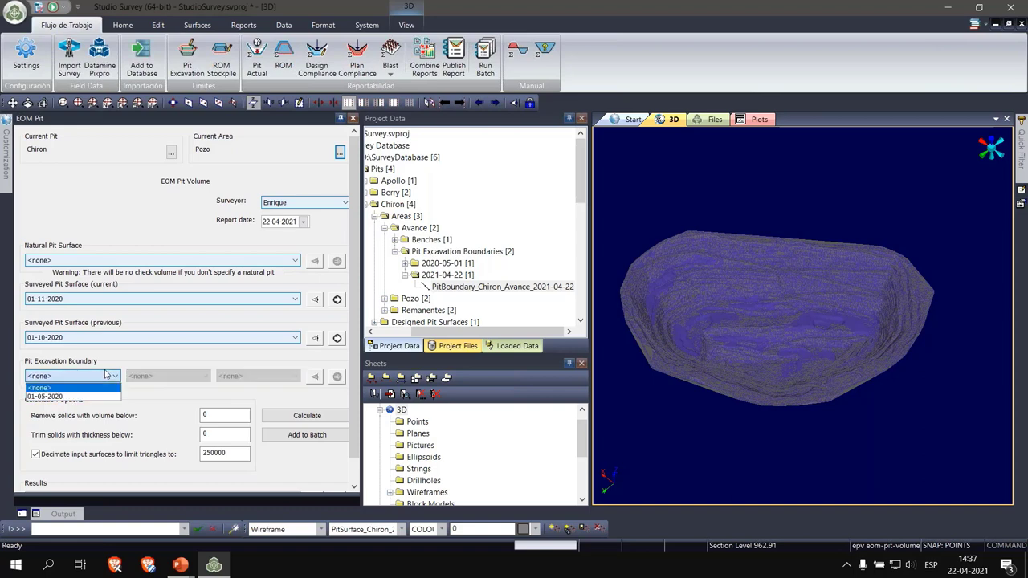
{"action": "left_click", "coordinate": [69, 396]}
{"action": "left_click", "coordinate": [165, 377]}
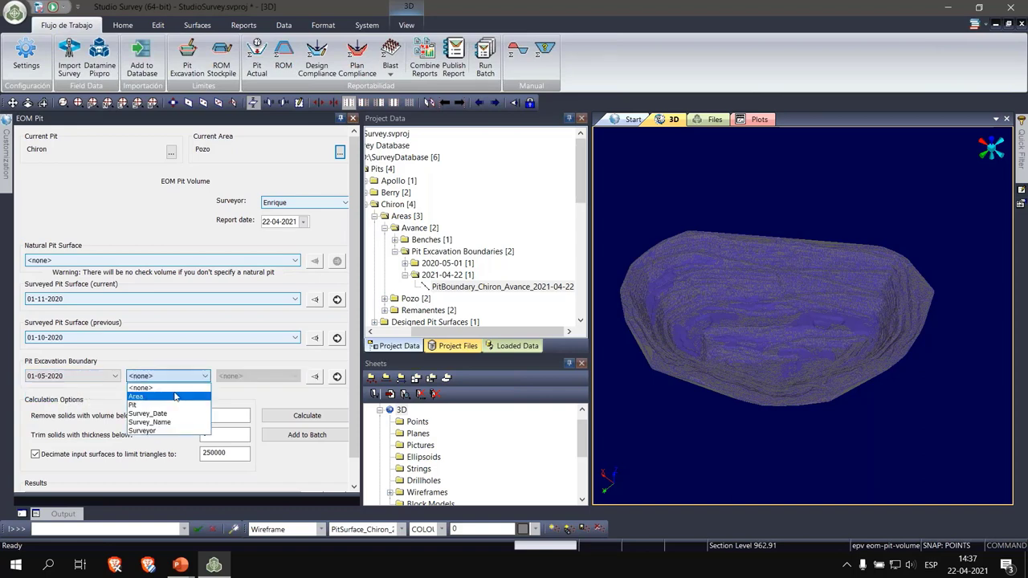
{"action": "left_click", "coordinate": [148, 397]}
{"action": "left_click", "coordinate": [257, 378]}
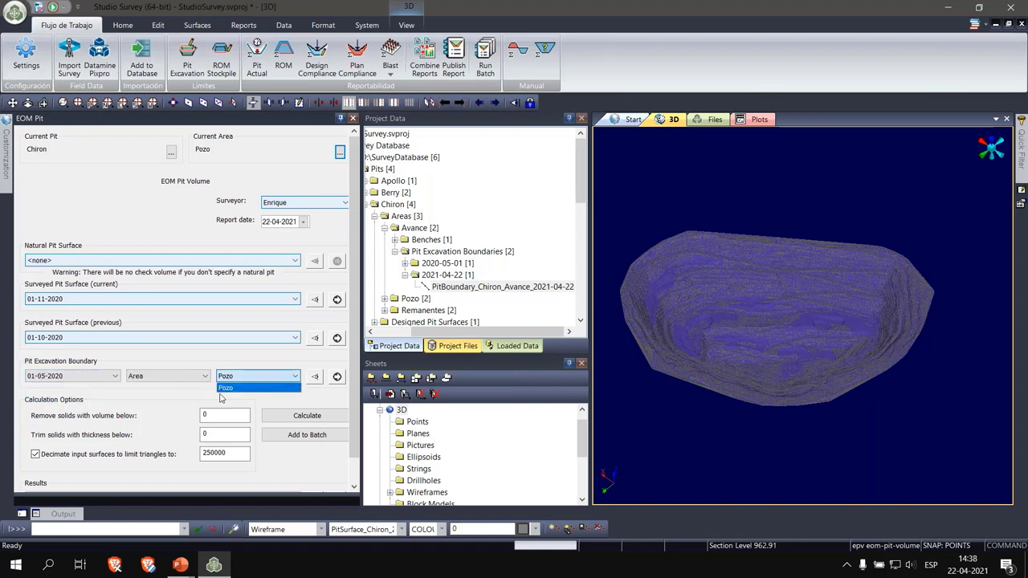
{"action": "left_click", "coordinate": [169, 361]}
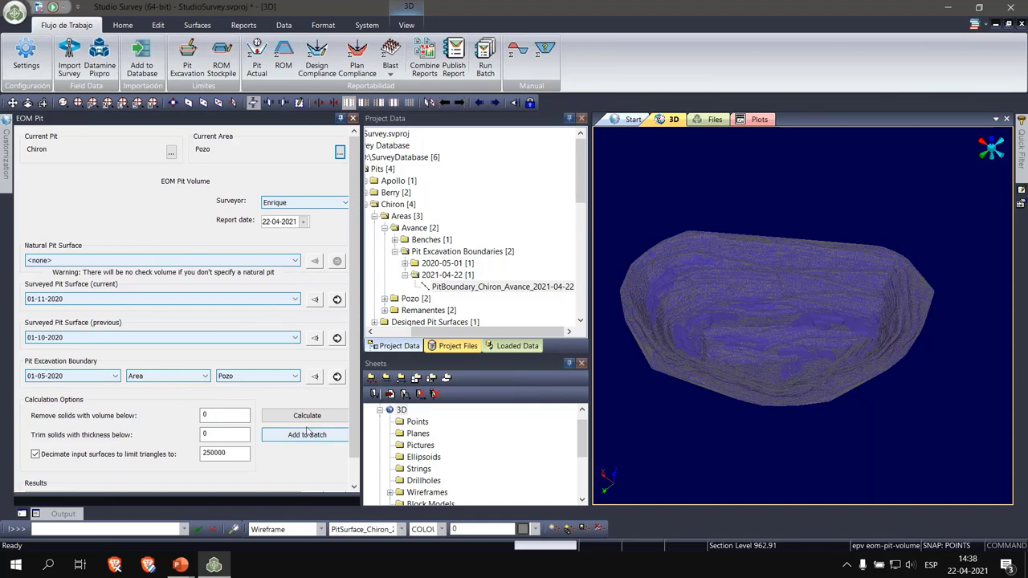
Calculate the end-of-month pit volume for the Pozo area and dismiss the completion message
{"action": "scroll", "coordinate": [299, 416], "scroll_direction": "down", "scroll_amount": 1}
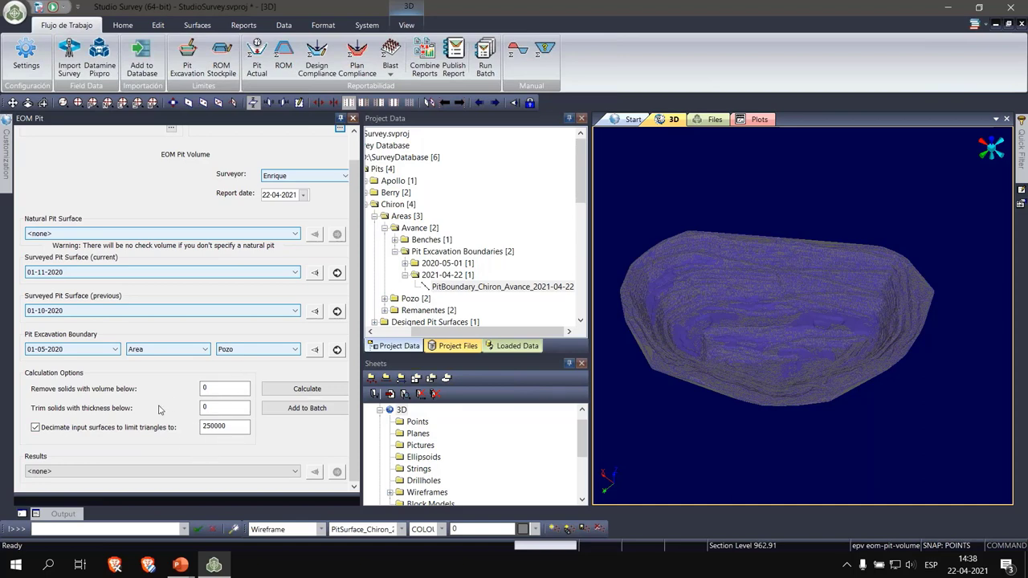
{"action": "left_click", "coordinate": [277, 387]}
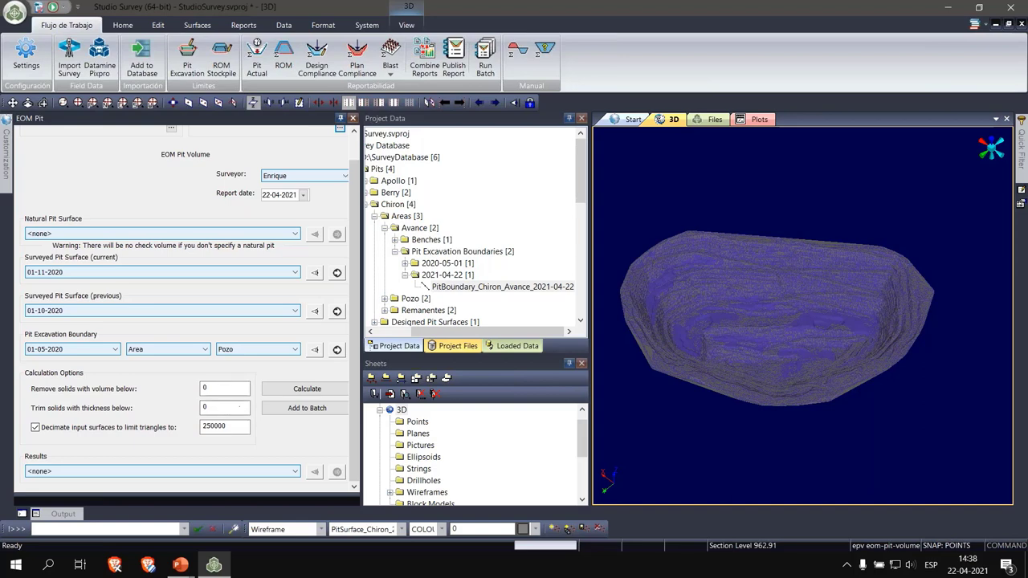
{"action": "left_click", "coordinate": [290, 391]}
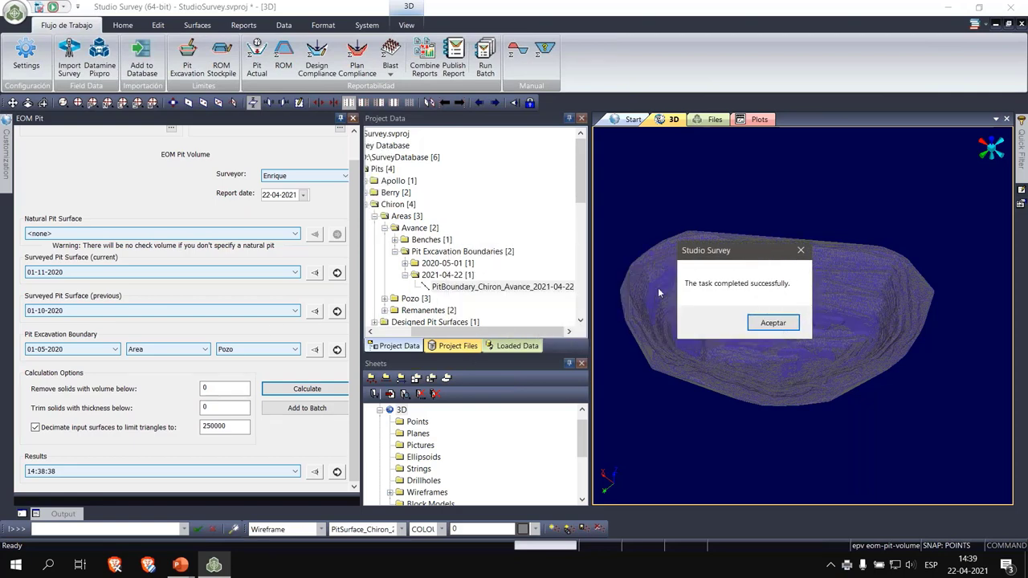
{"action": "left_click", "coordinate": [758, 324]}
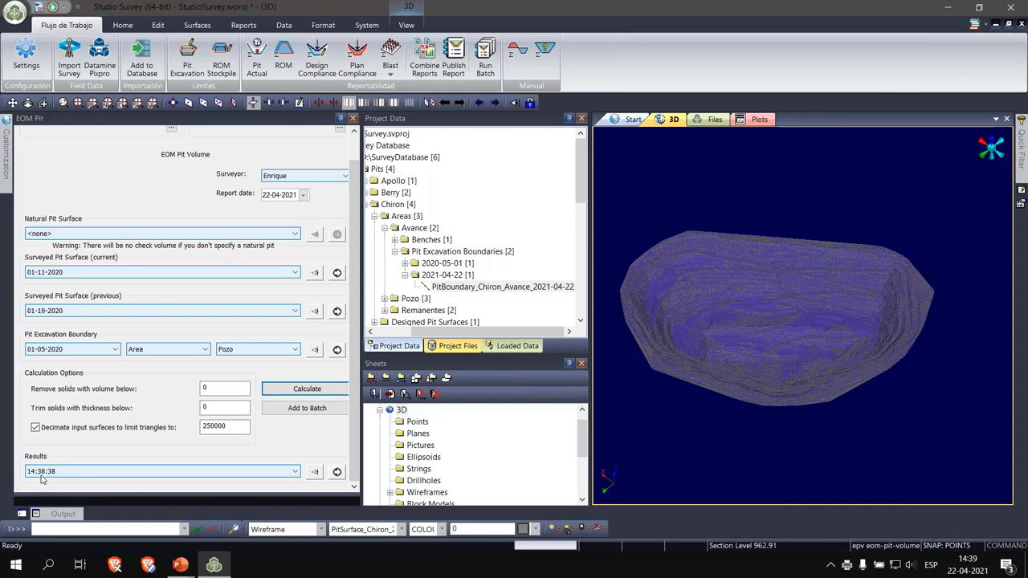
Set the report date to 21-04-2021 and check which volume results are available for that date
{"action": "left_click", "coordinate": [304, 195]}
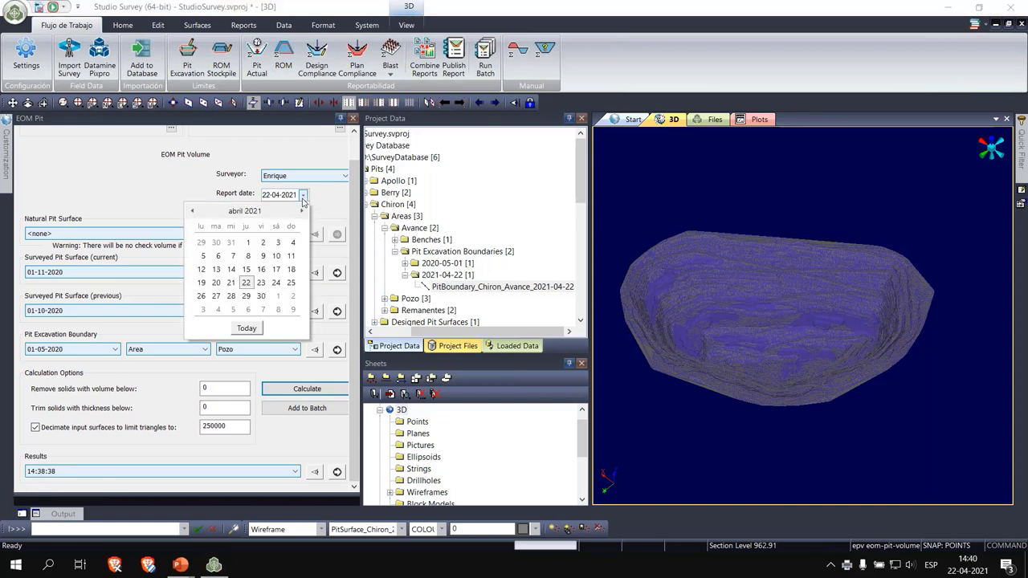
{"action": "left_click", "coordinate": [234, 290]}
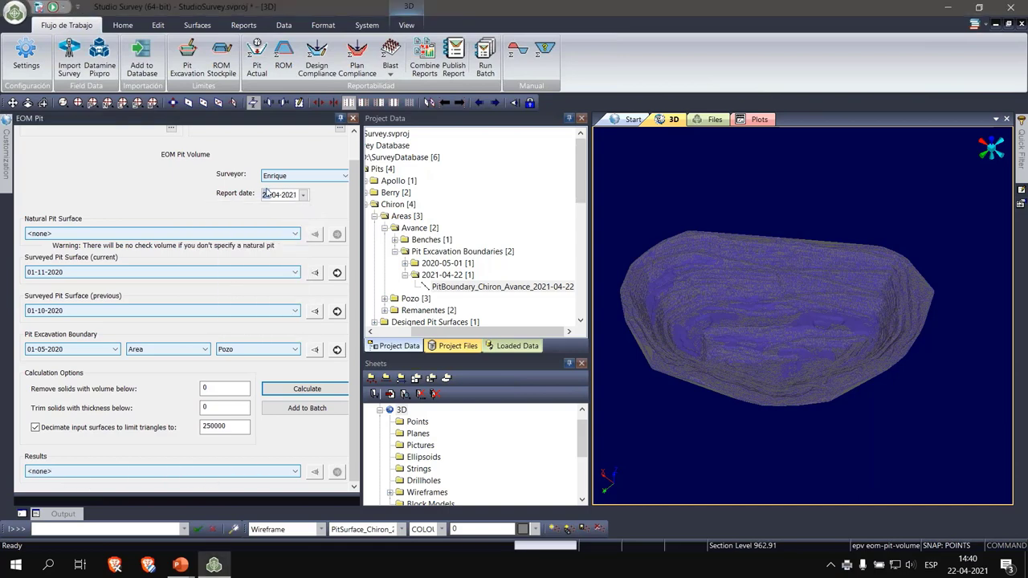
{"action": "left_click", "coordinate": [185, 472]}
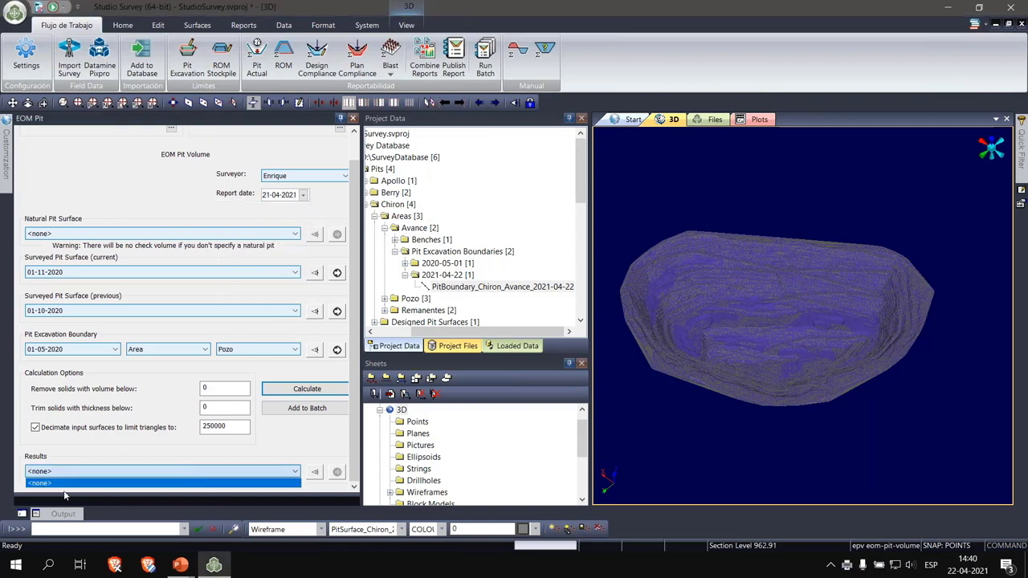
Set the report date to 22-04-2021 and open the 14:38:38 volume result in the previewer
{"action": "left_click", "coordinate": [305, 199]}
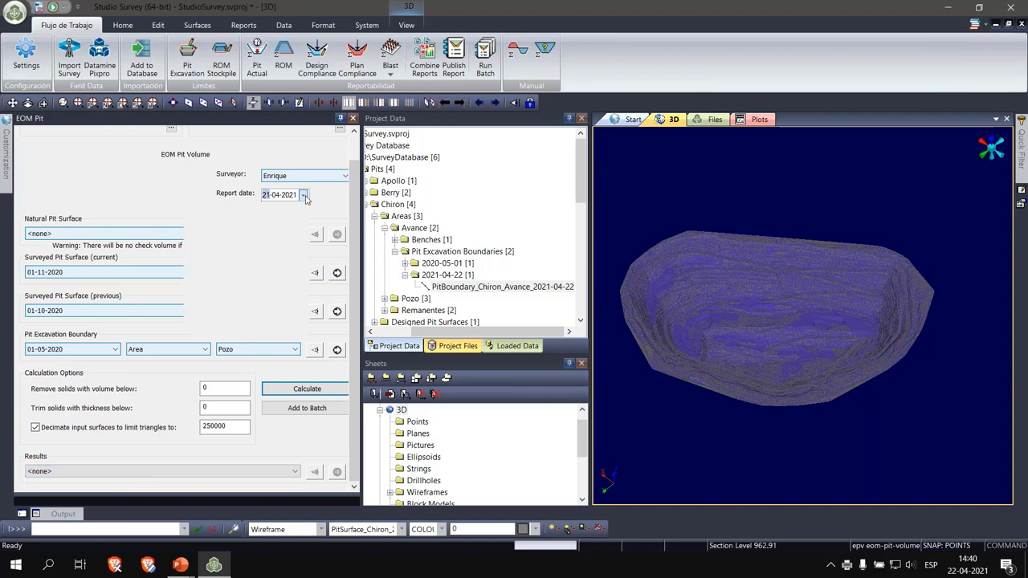
{"action": "left_click", "coordinate": [245, 284]}
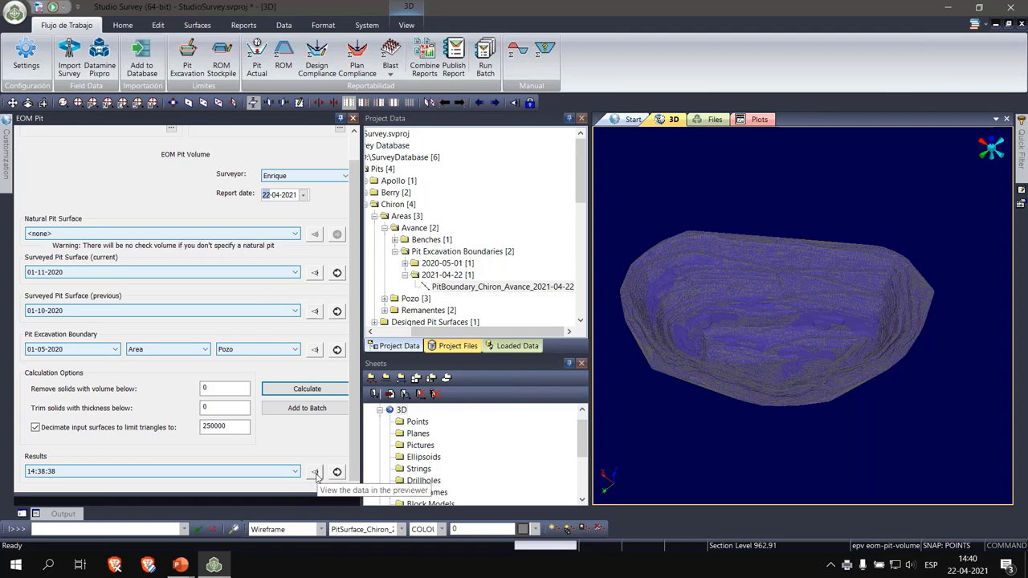
{"action": "left_click", "coordinate": [314, 473]}
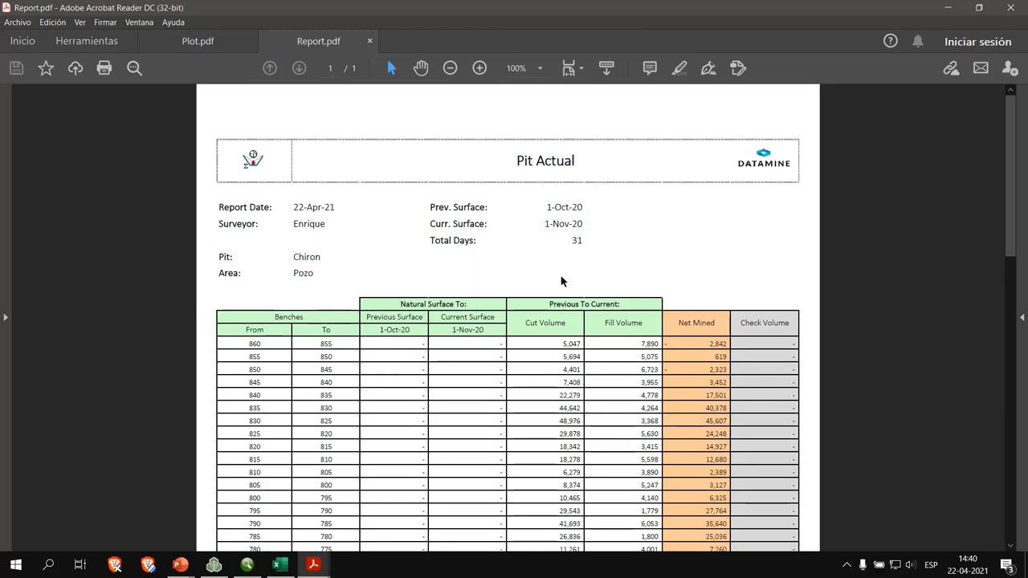
Examine the Pit Actual report's date and surface details and its cut, fill, net mined and check volumes by bench, down to the totals
{"action": "scroll", "coordinate": [508, 321], "scroll_direction": "down", "scroll_amount": 3}
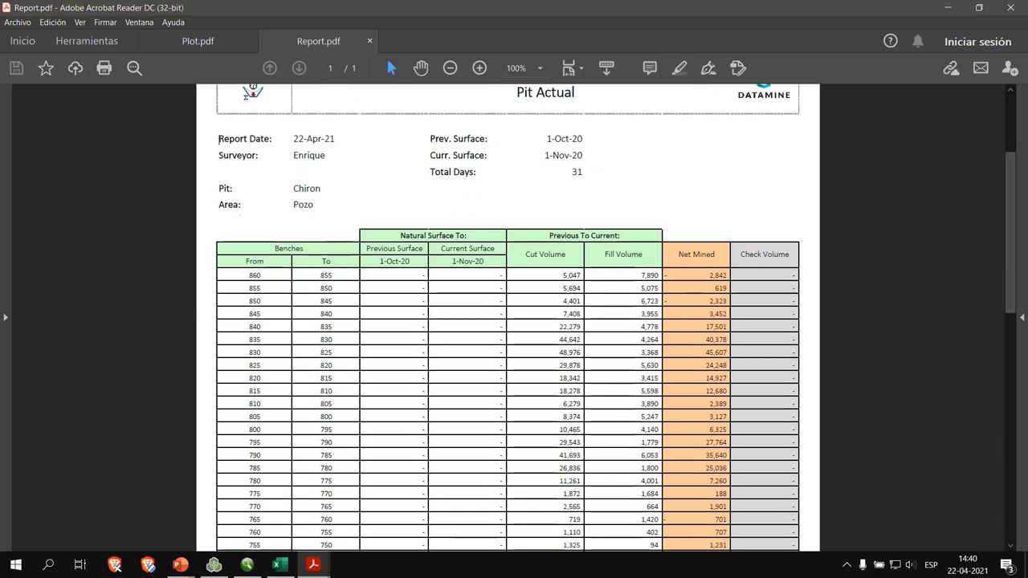
{"action": "scroll", "coordinate": [564, 274], "scroll_direction": "down", "scroll_amount": 1}
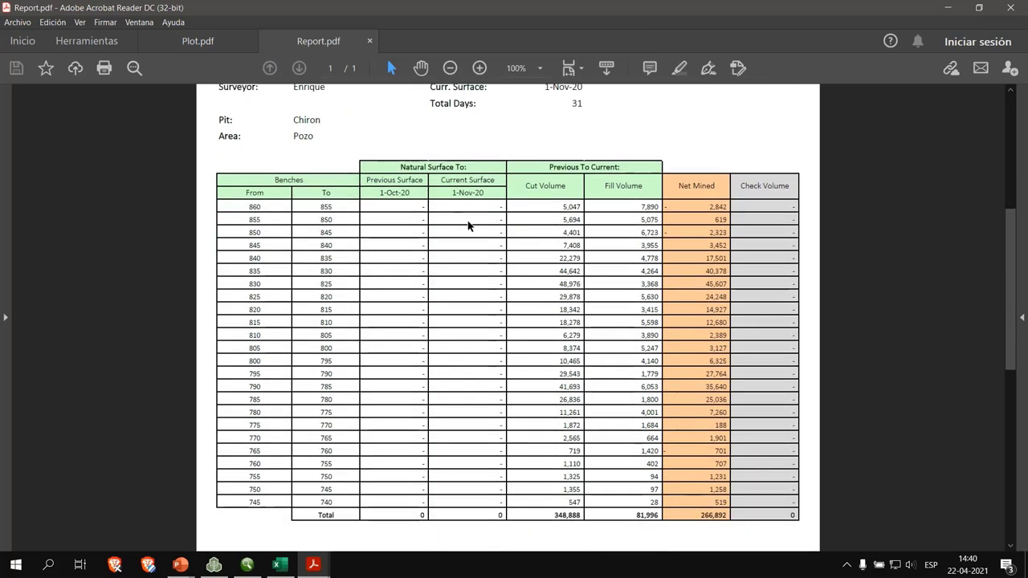
{"action": "scroll", "coordinate": [302, 281], "scroll_direction": "up", "scroll_amount": 1}
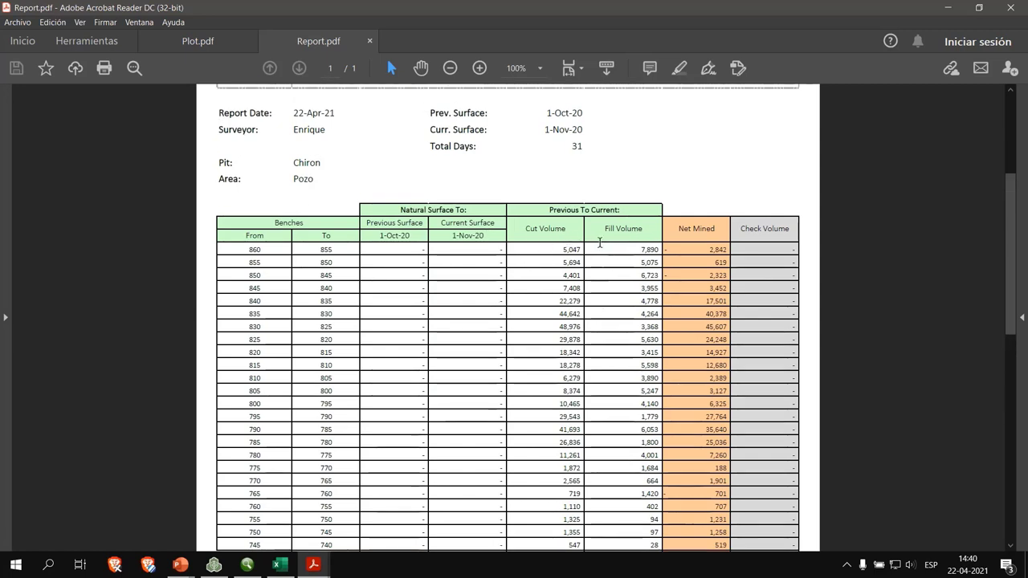
{"action": "scroll", "coordinate": [675, 241], "scroll_direction": "up", "scroll_amount": 2}
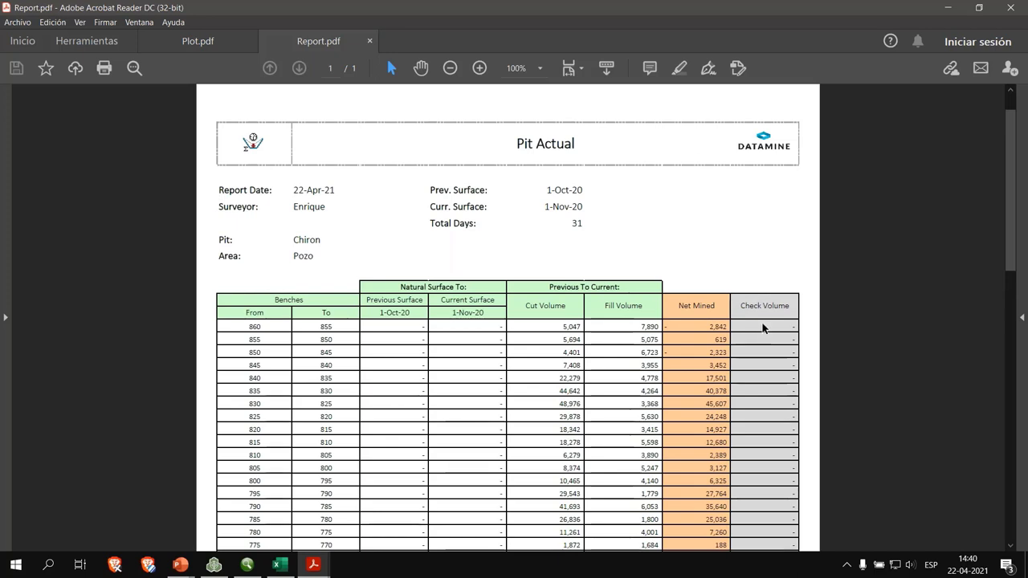
{"action": "left_click_drag", "start_coordinate": [292, 206], "coordinate": [337, 190]}
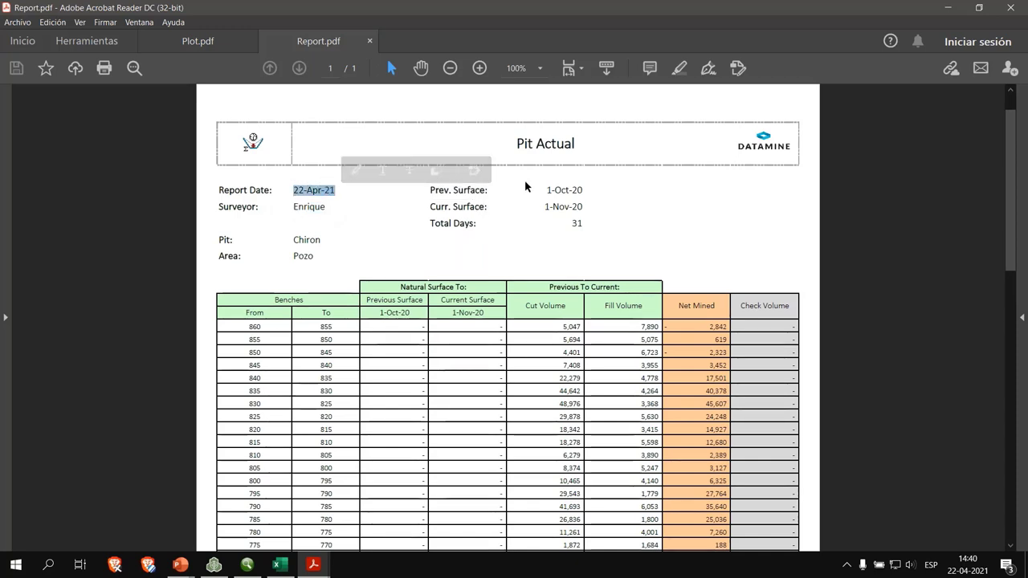
{"action": "left_click", "coordinate": [589, 205]}
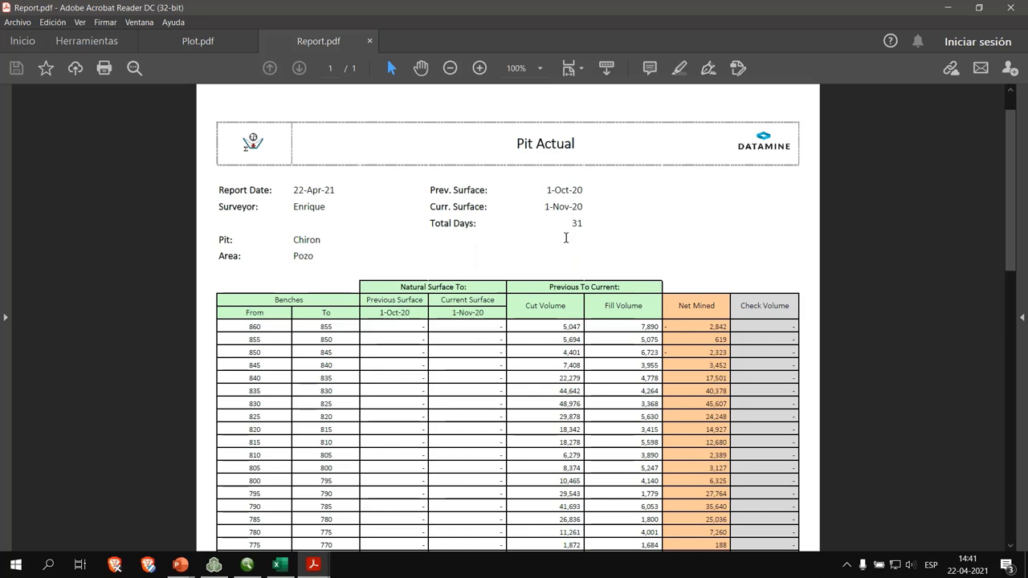
{"action": "scroll", "coordinate": [388, 232], "scroll_direction": "down", "scroll_amount": 3}
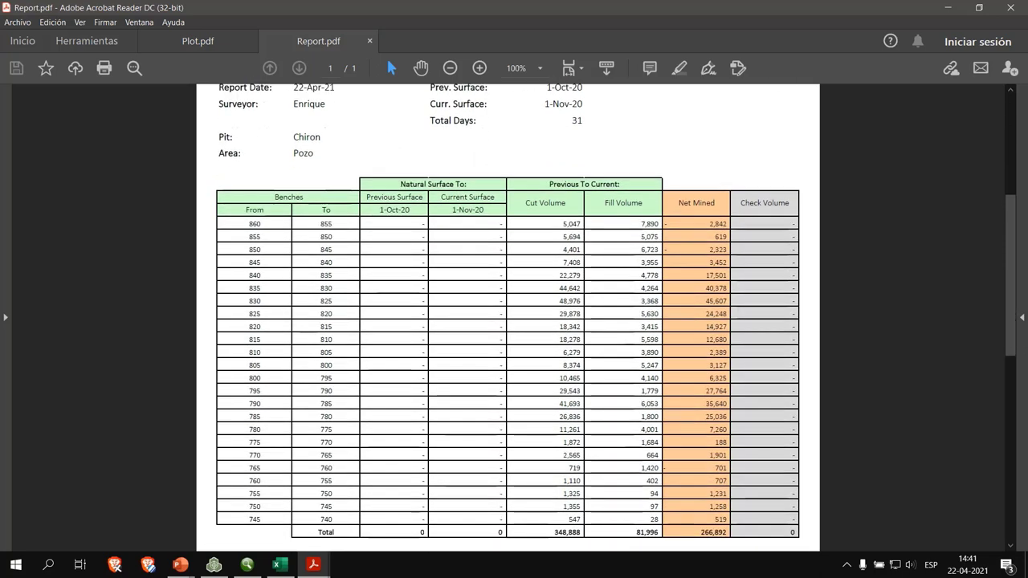
{"action": "scroll", "coordinate": [608, 305], "scroll_direction": "down", "scroll_amount": 5}
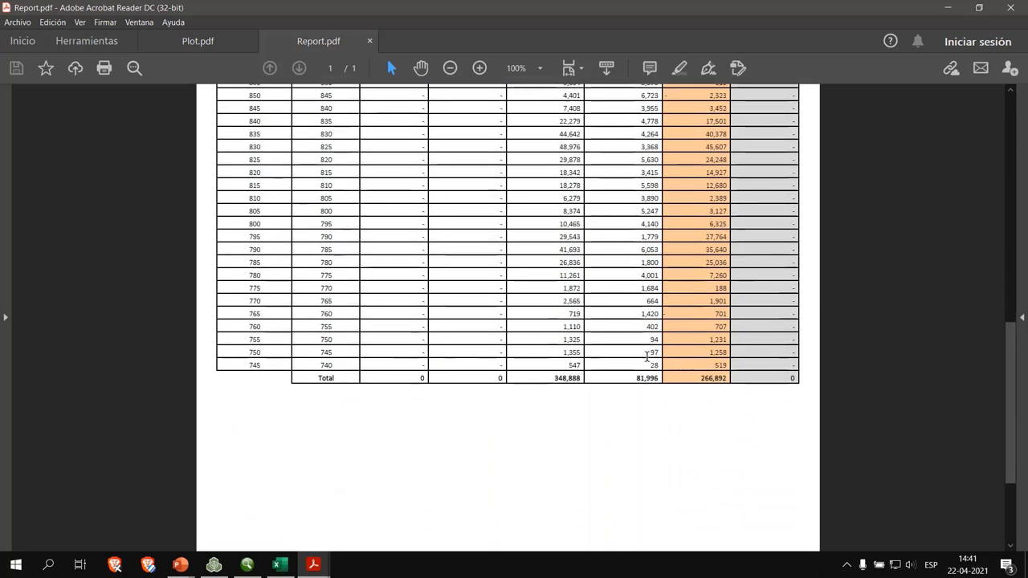
Review the bench volume table in Report.pdf and the whole-page cut and fill map in Plot.pdf
{"action": "scroll", "coordinate": [648, 356], "scroll_direction": "up", "scroll_amount": 3}
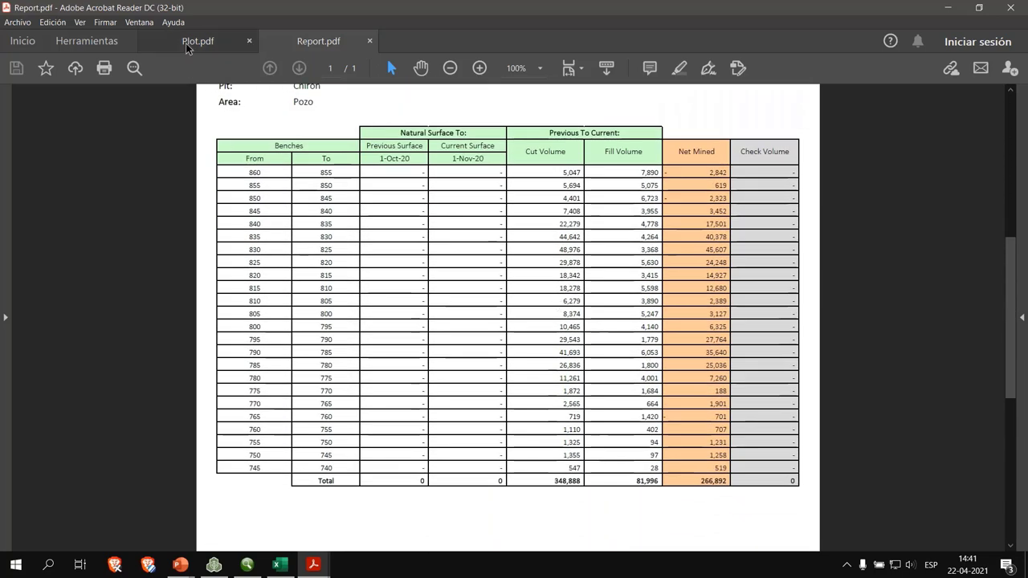
{"action": "left_click", "coordinate": [184, 45]}
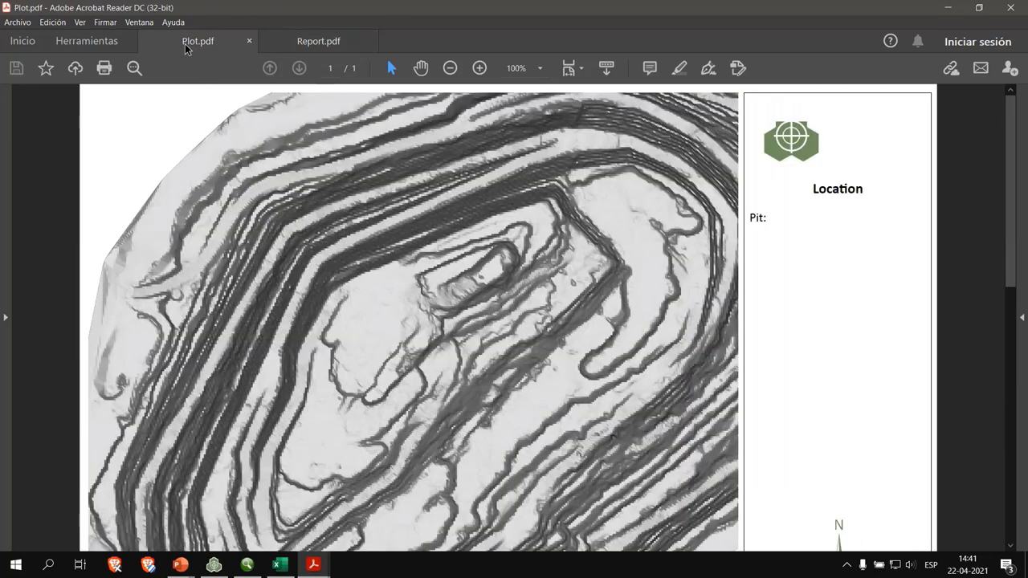
{"action": "key", "text": "ctrl+0"}
{"action": "key", "text": "ctrl+minus"}
{"action": "key", "text": "ctrl+0"}
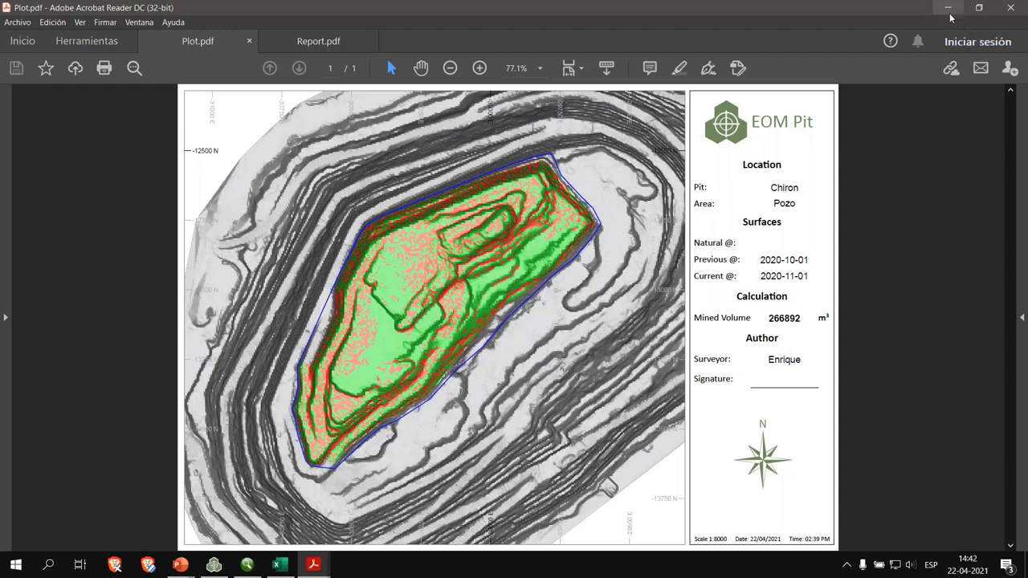
Close Plot.pdf and Report.pdf and minimize the PDF reader to get to the Excel report
{"action": "middle_click", "coordinate": [202, 40]}
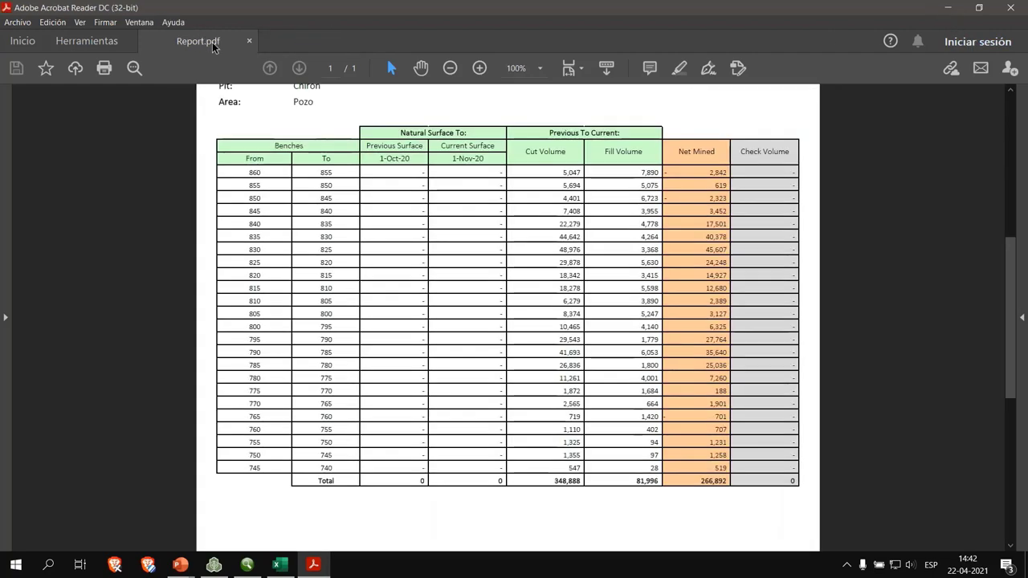
{"action": "middle_click", "coordinate": [203, 42]}
{"action": "left_click", "coordinate": [949, 9]}
Check the bench volumes and the Fill Volume cell formulas in Report.xlsx, and close the workbook
{"action": "scroll", "coordinate": [516, 397], "scroll_direction": "down", "scroll_amount": 5}
{"action": "scroll", "coordinate": [523, 394], "scroll_direction": "up", "scroll_amount": 2}
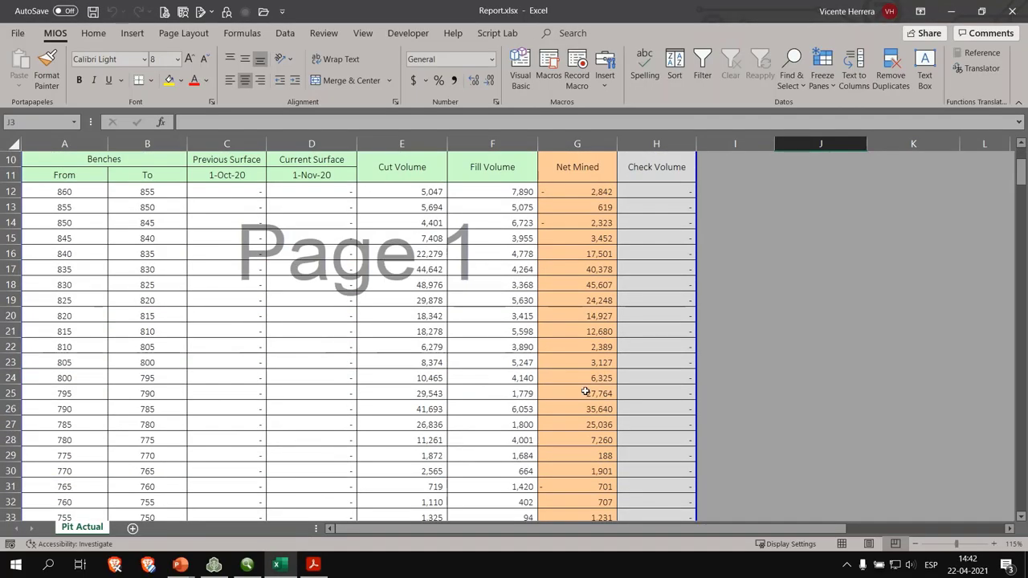
{"action": "scroll", "coordinate": [598, 388], "scroll_direction": "down", "scroll_amount": 1, "text": "ctrl"}
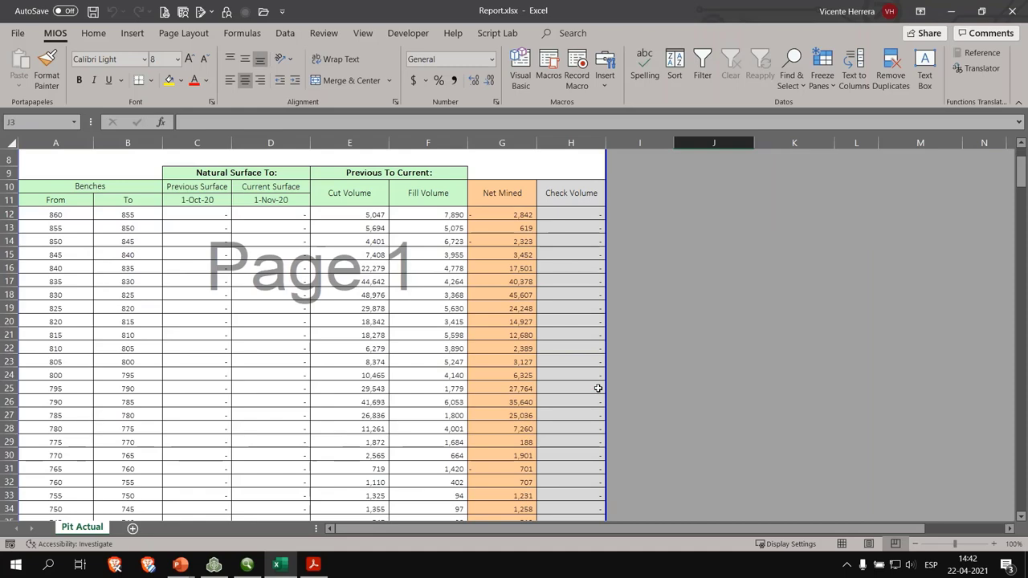
{"action": "scroll", "coordinate": [599, 388], "scroll_direction": "down", "scroll_amount": 1}
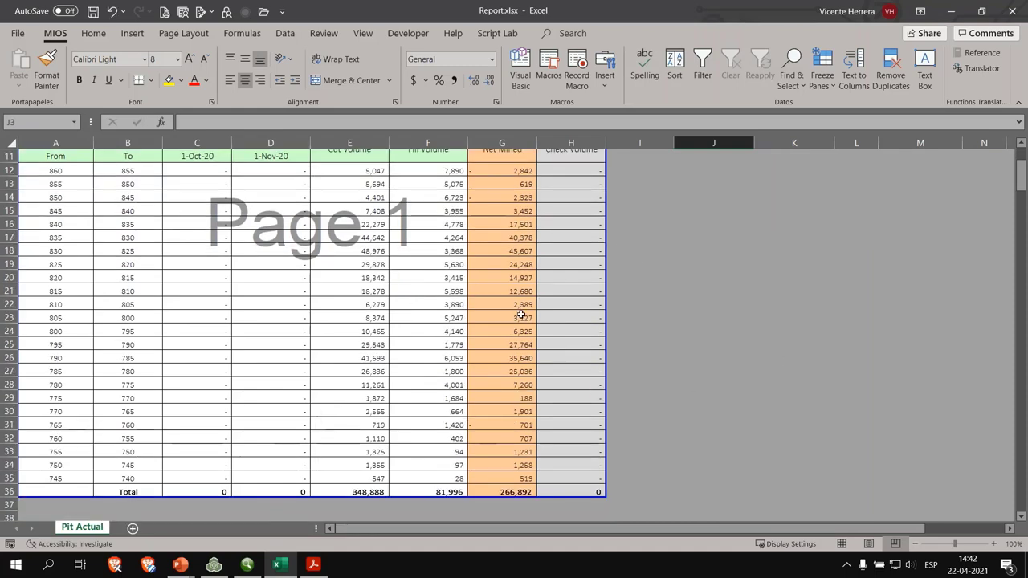
{"action": "scroll", "coordinate": [520, 315], "scroll_direction": "up", "scroll_amount": 1}
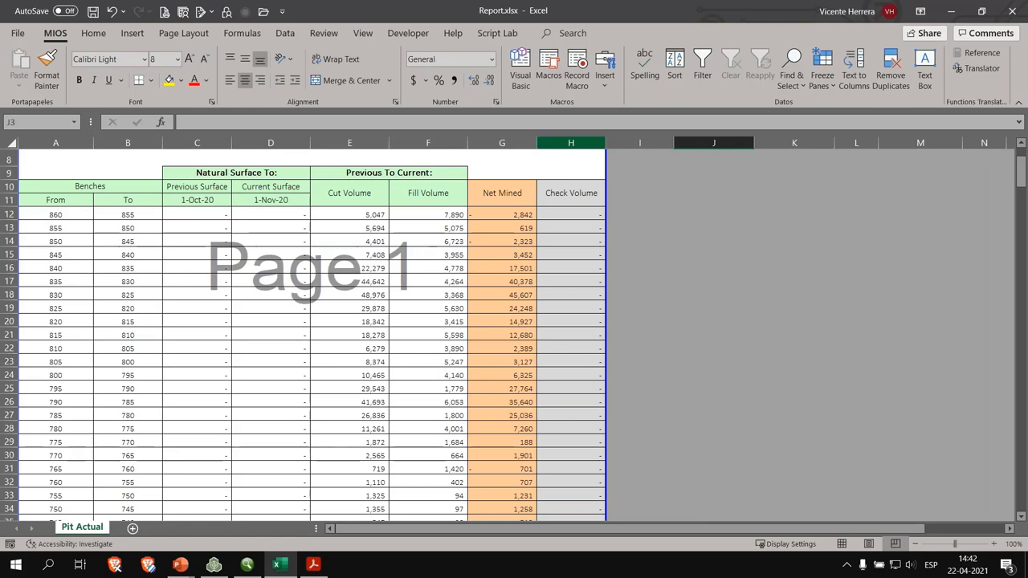
{"action": "left_click", "coordinate": [461, 322]}
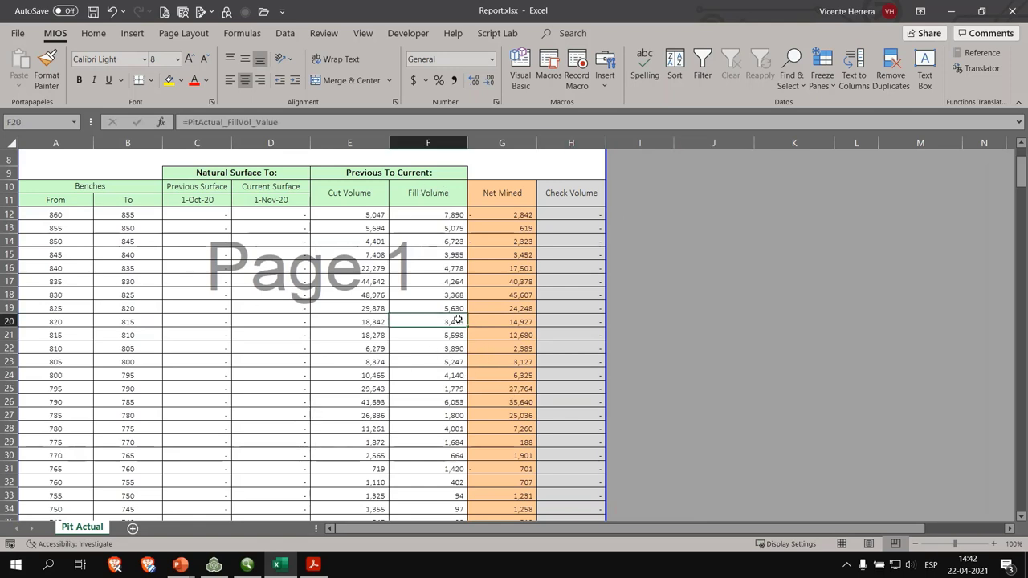
{"action": "left_click", "coordinate": [445, 282]}
{"action": "key", "text": "Down"}
{"action": "key", "text": "Down"}
{"action": "key", "text": "Down"}
{"action": "key", "text": "Down"}
{"action": "key", "text": "Down"}
{"action": "key", "text": "Down"}
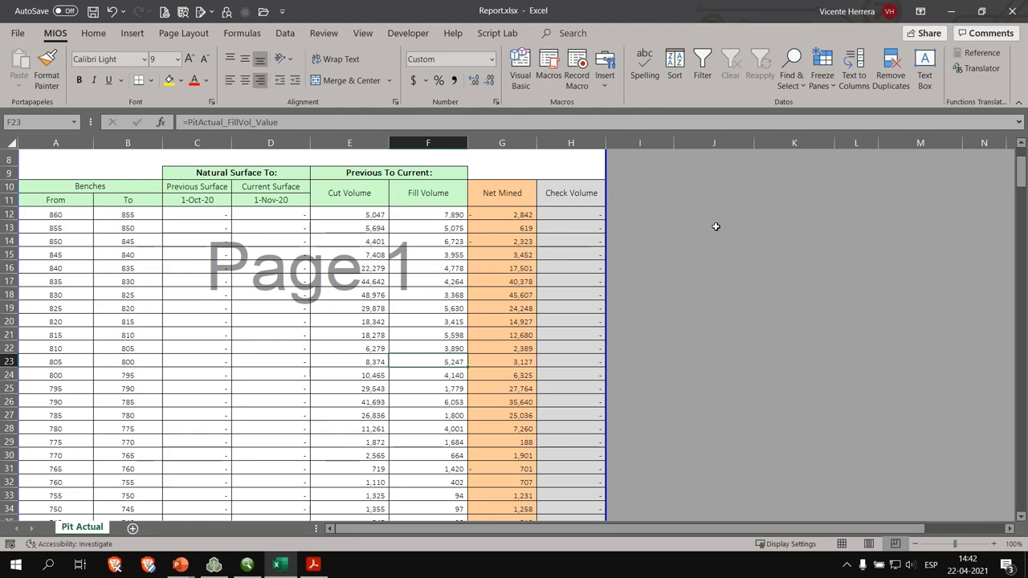
{"action": "left_click", "coordinate": [1011, 11]}
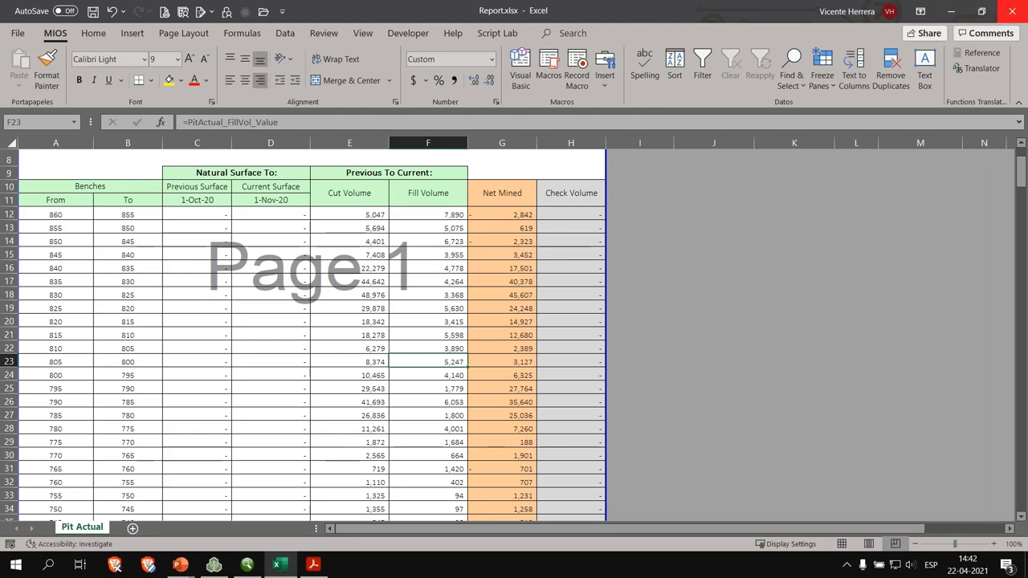
{"action": "left_click", "coordinate": [514, 298]}
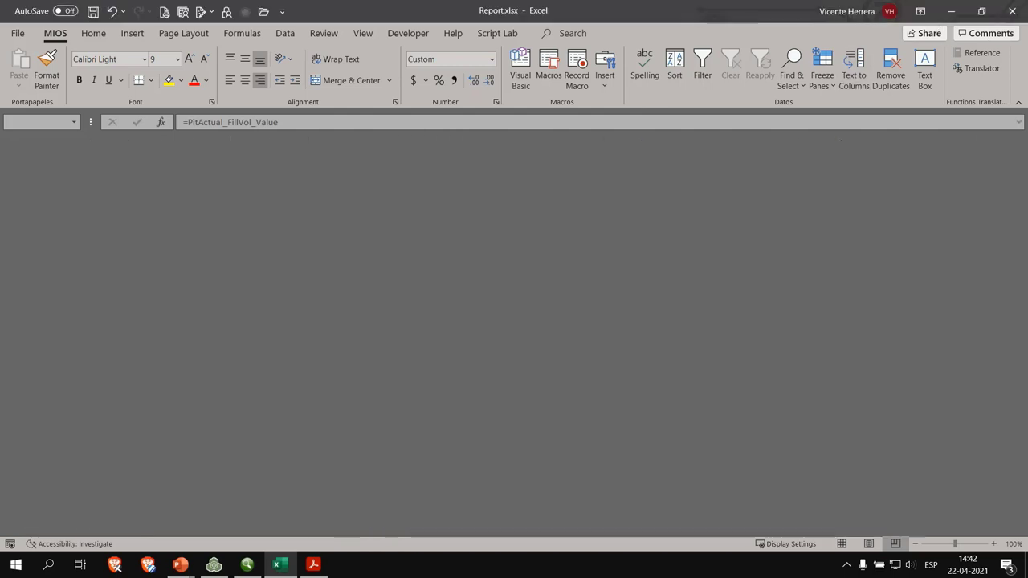
Inspect the PreviousToCurrent_tr.dm solid from several angles in the Datamine Table Previewer, and close the previewer
{"action": "left_click_drag", "start_coordinate": [581, 361], "coordinate": [670, 349]}
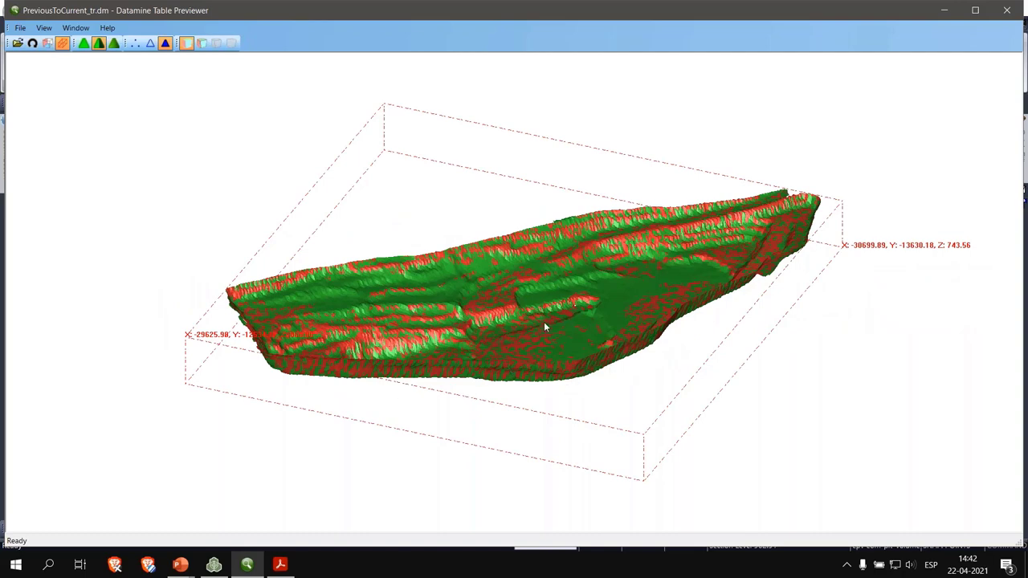
{"action": "scroll", "coordinate": [541, 320], "scroll_direction": "up", "scroll_amount": 1}
{"action": "scroll", "coordinate": [541, 320], "scroll_direction": "up", "scroll_amount": 1}
{"action": "scroll", "coordinate": [541, 320], "scroll_direction": "down", "scroll_amount": 1}
{"action": "scroll", "coordinate": [479, 292], "scroll_direction": "up", "scroll_amount": 1}
{"action": "scroll", "coordinate": [479, 292], "scroll_direction": "up", "scroll_amount": 3}
{"action": "scroll", "coordinate": [465, 326], "scroll_direction": "down", "scroll_amount": 3}
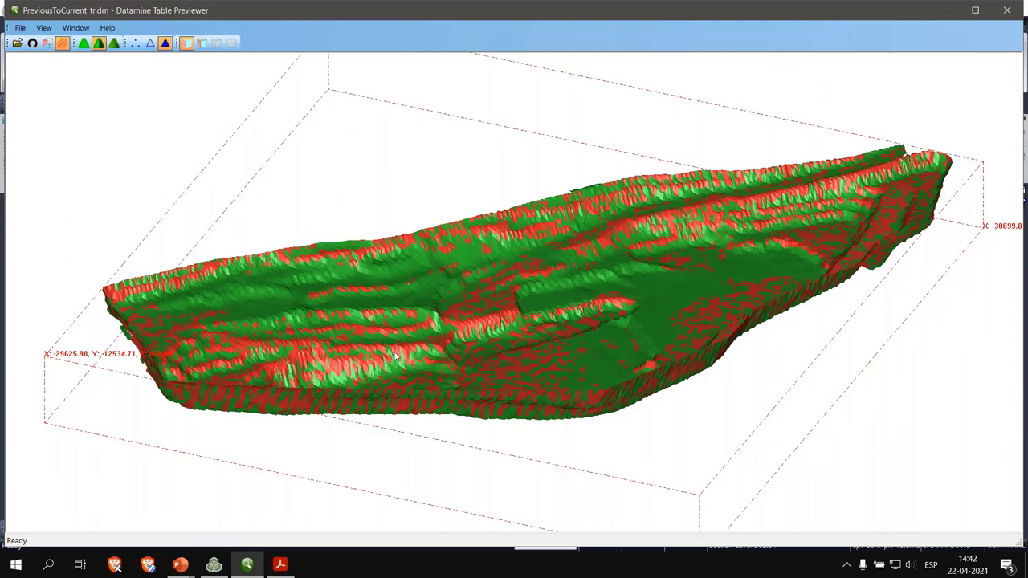
{"action": "left_click_drag", "start_coordinate": [400, 355], "coordinate": [484, 341]}
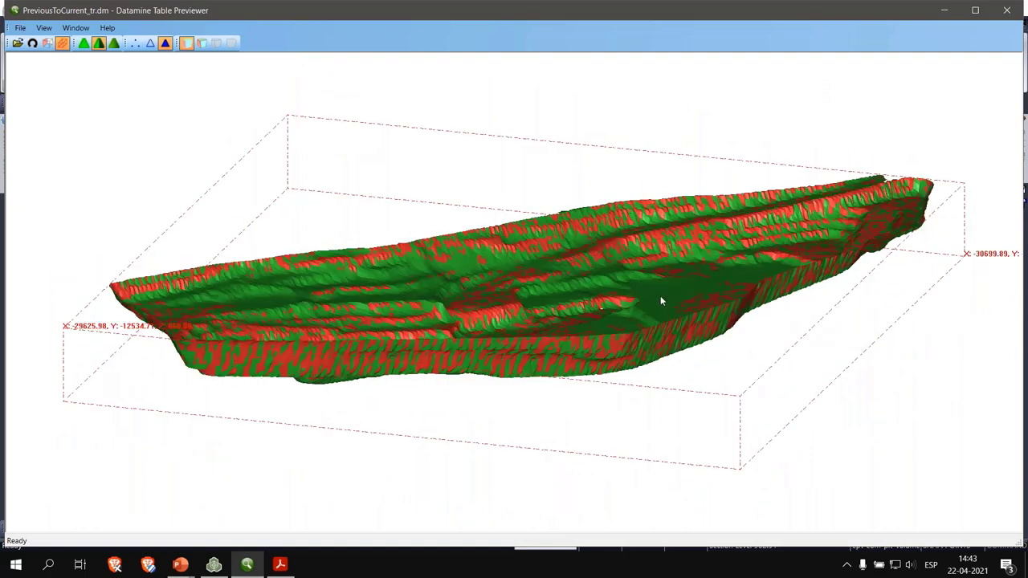
{"action": "left_click", "coordinate": [1008, 11]}
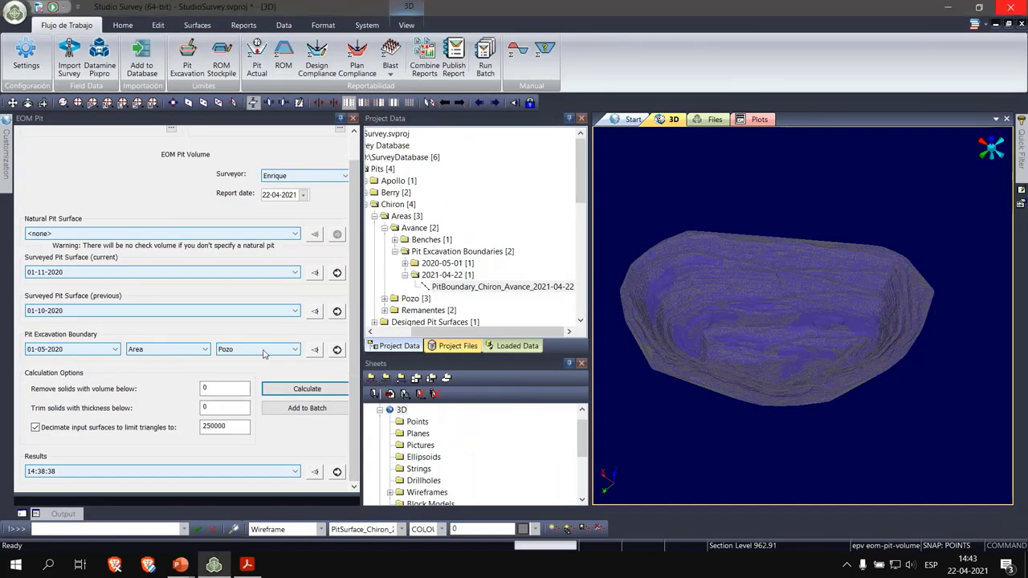
Load the 14:38:38 pit volume result into the 3D view and check it against the pit surfaces
{"action": "left_click", "coordinate": [337, 473]}
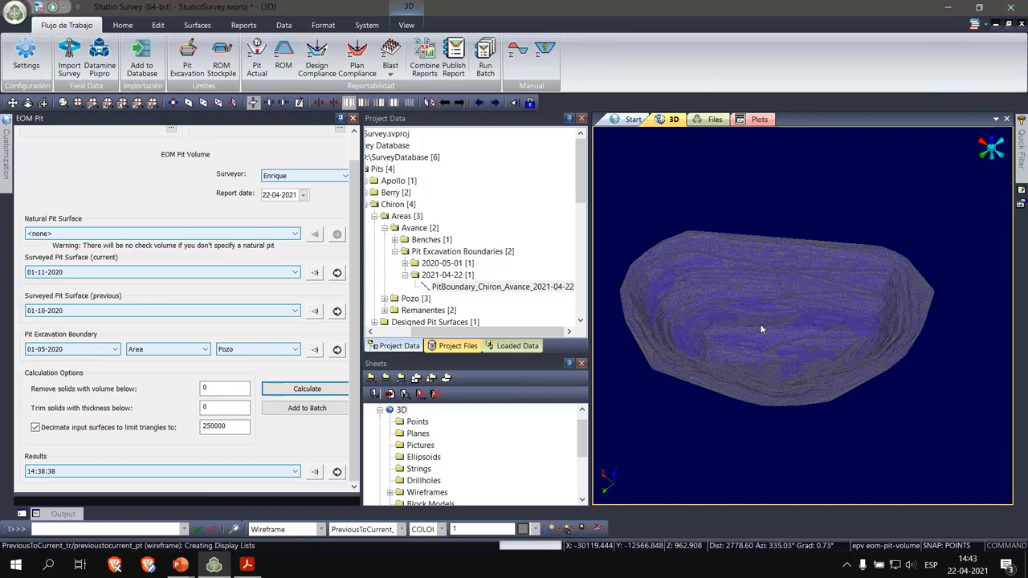
{"action": "scroll", "coordinate": [755, 368], "scroll_direction": "up", "scroll_amount": 5}
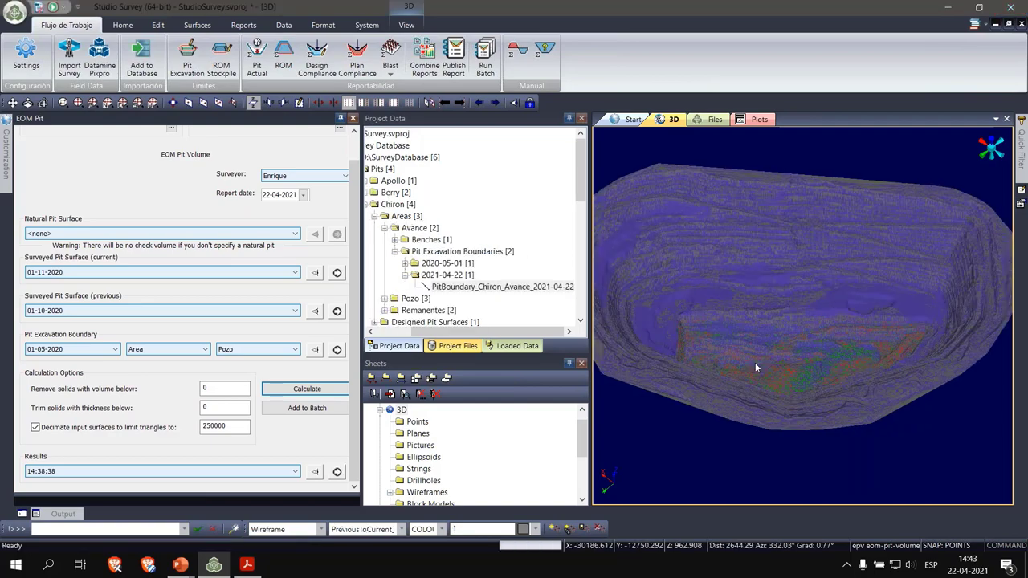
{"action": "scroll", "coordinate": [756, 367], "scroll_direction": "up", "scroll_amount": 5}
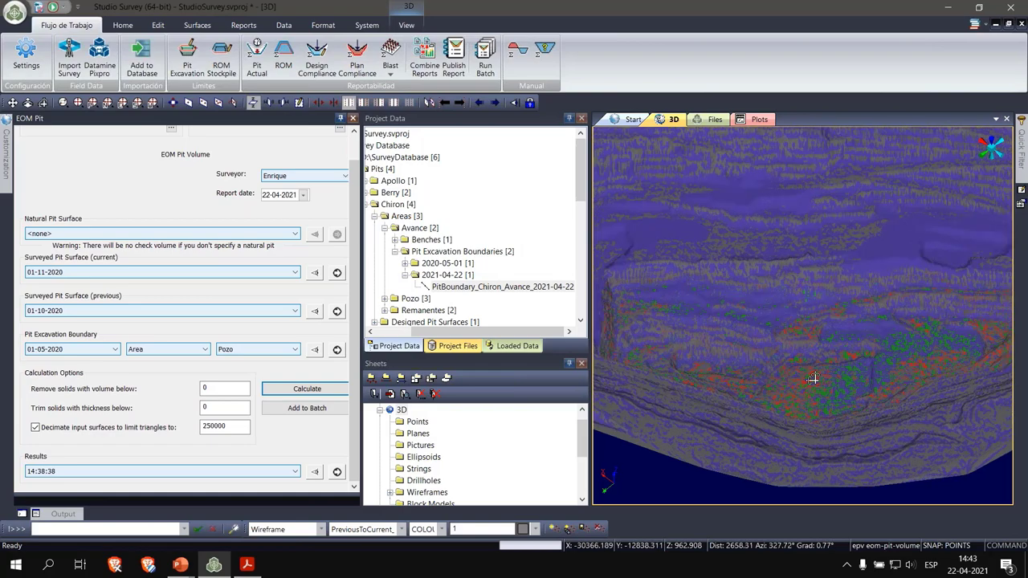
{"action": "scroll", "coordinate": [813, 379], "scroll_direction": "down", "scroll_amount": 8}
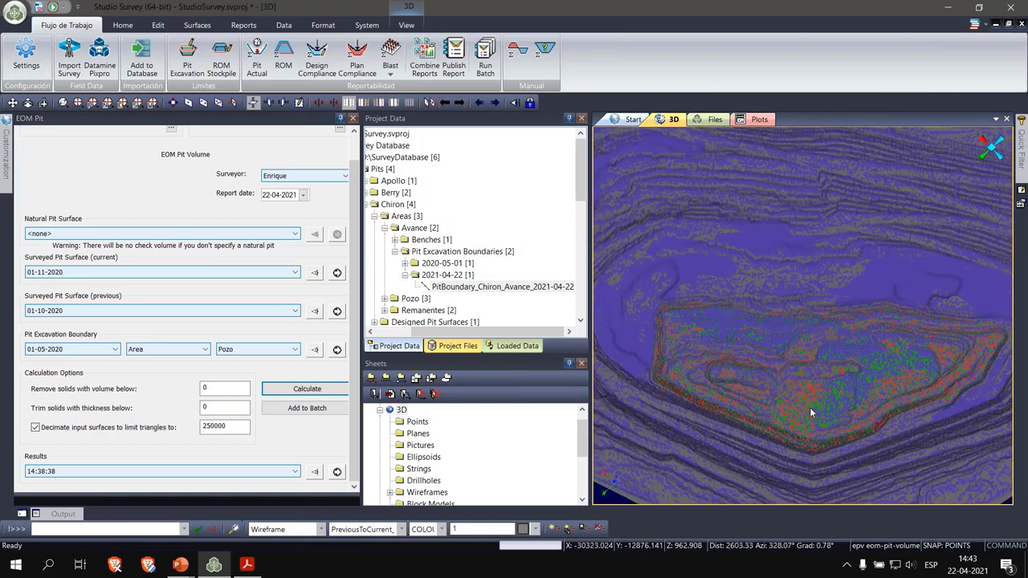
{"action": "scroll", "coordinate": [803, 361], "scroll_direction": "down", "scroll_amount": 2}
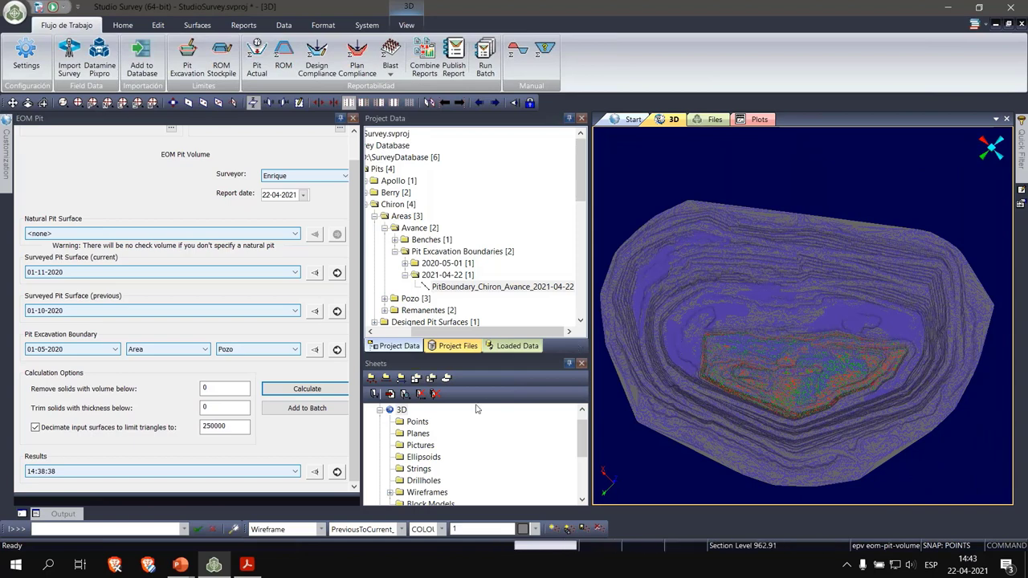
Hide the Chiron 2020-10-01 and 2020-11-01 pit surface wireframes to show only the PreviousToCurrent solid in 3D
{"action": "scroll", "coordinate": [450, 444], "scroll_direction": "down", "scroll_amount": 2}
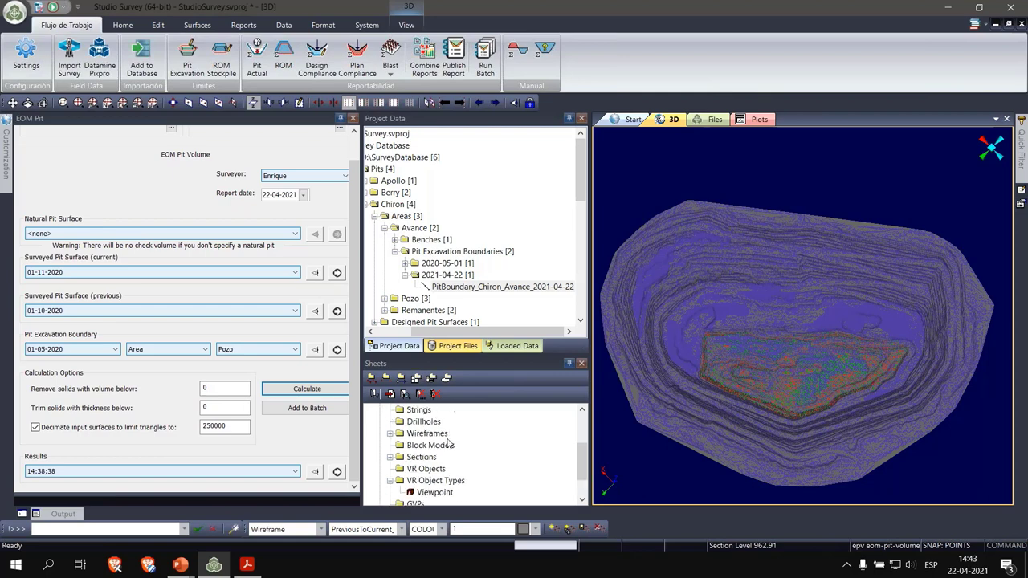
{"action": "left_click", "coordinate": [390, 434]}
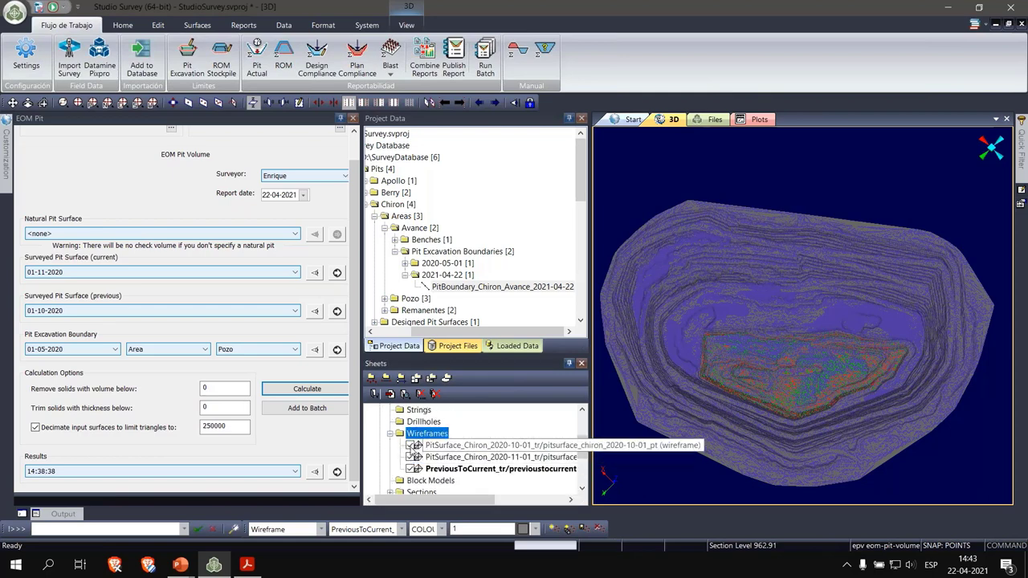
{"action": "left_click", "coordinate": [411, 445]}
{"action": "left_click", "coordinate": [412, 457]}
{"action": "left_click_drag", "start_coordinate": [783, 274], "coordinate": [796, 375]}
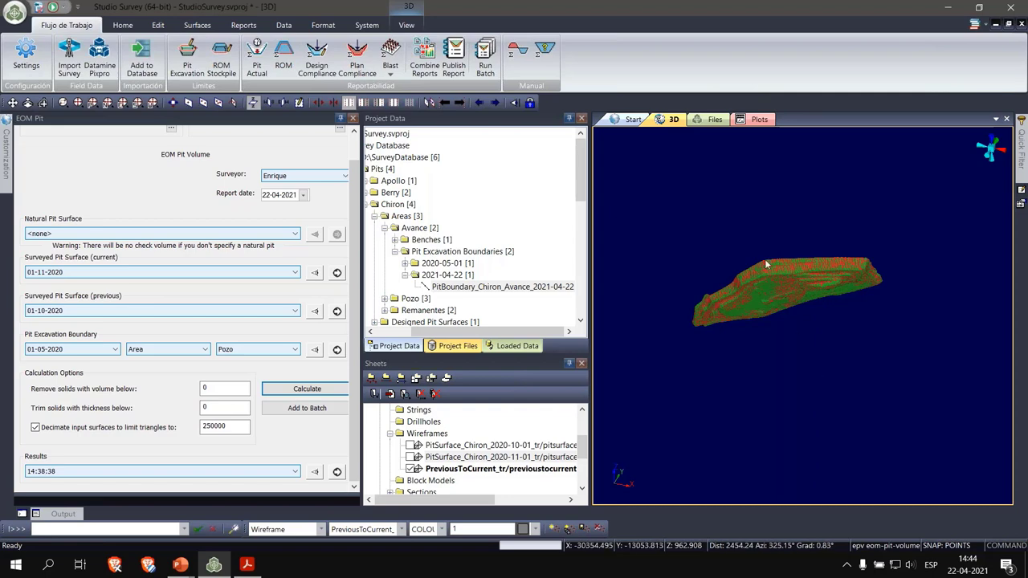
Unload all data from the 3D view with the ua command
{"action": "left_click", "coordinate": [547, 64]}
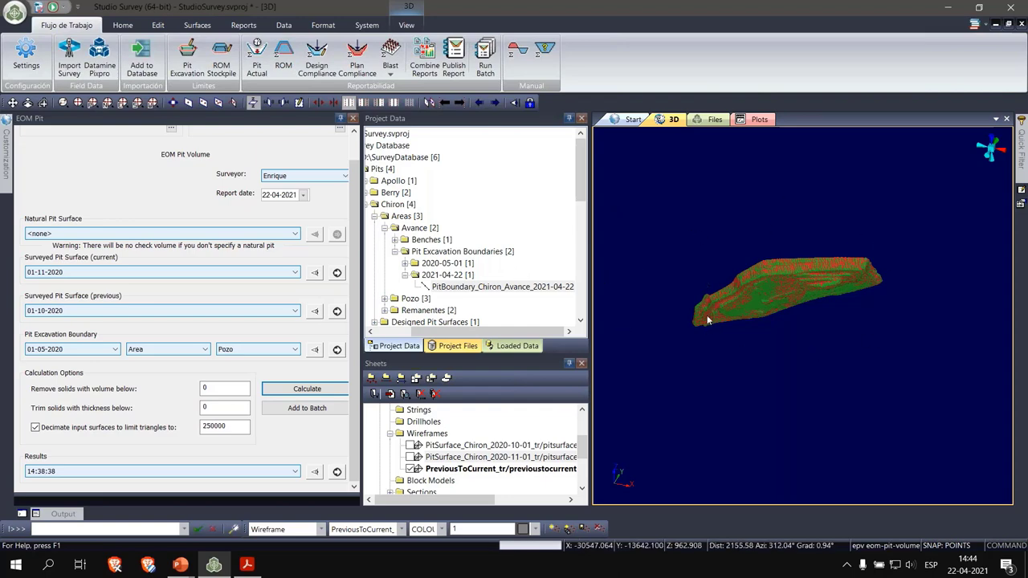
{"action": "type", "text": "ua"}
{"action": "key", "text": "Return"}
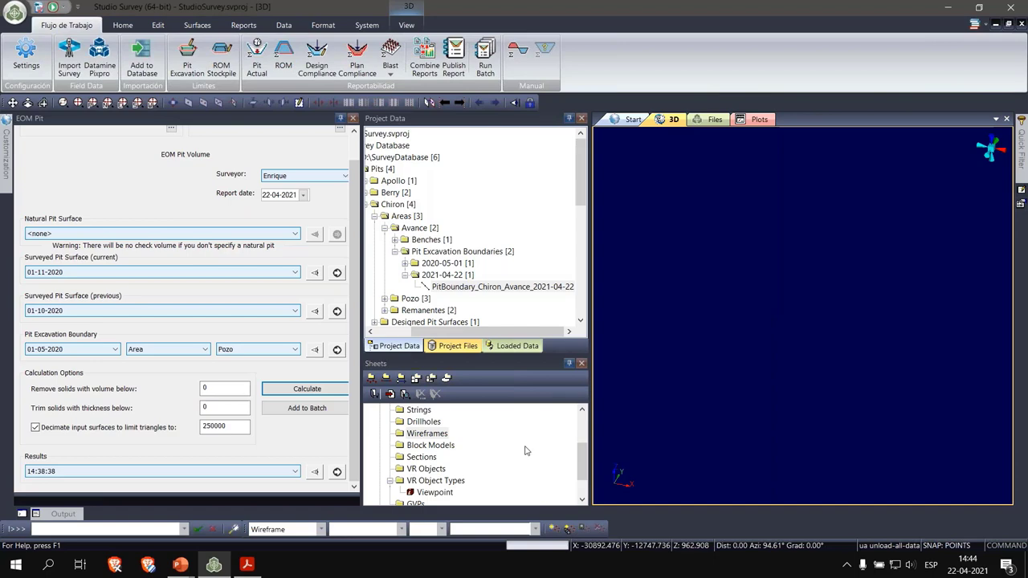
Switch to the running PowerPoint slide show and advance to the Pit Actual slide
{"action": "mouse_move", "coordinate": [180, 564]}
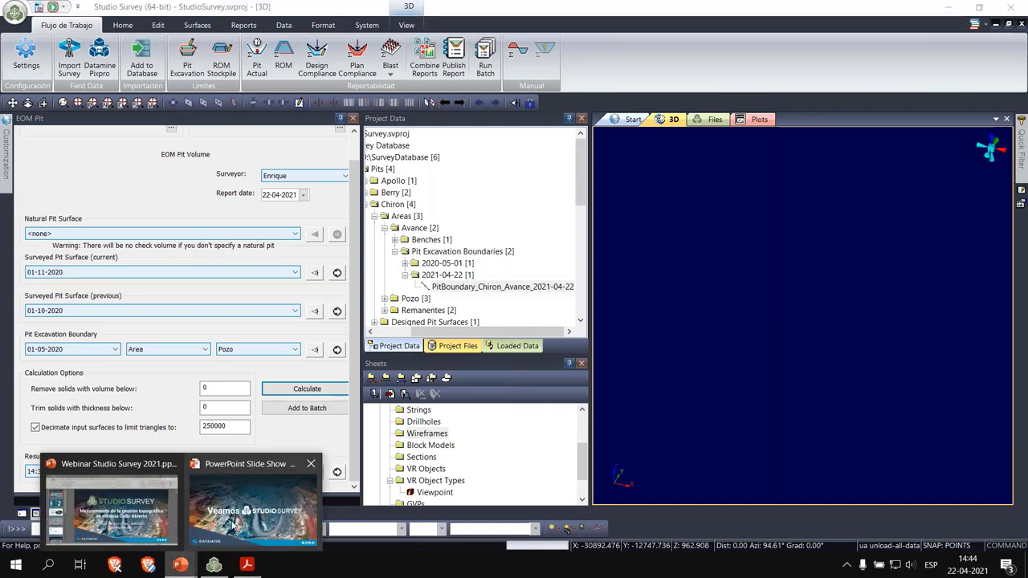
{"action": "left_click", "coordinate": [234, 524]}
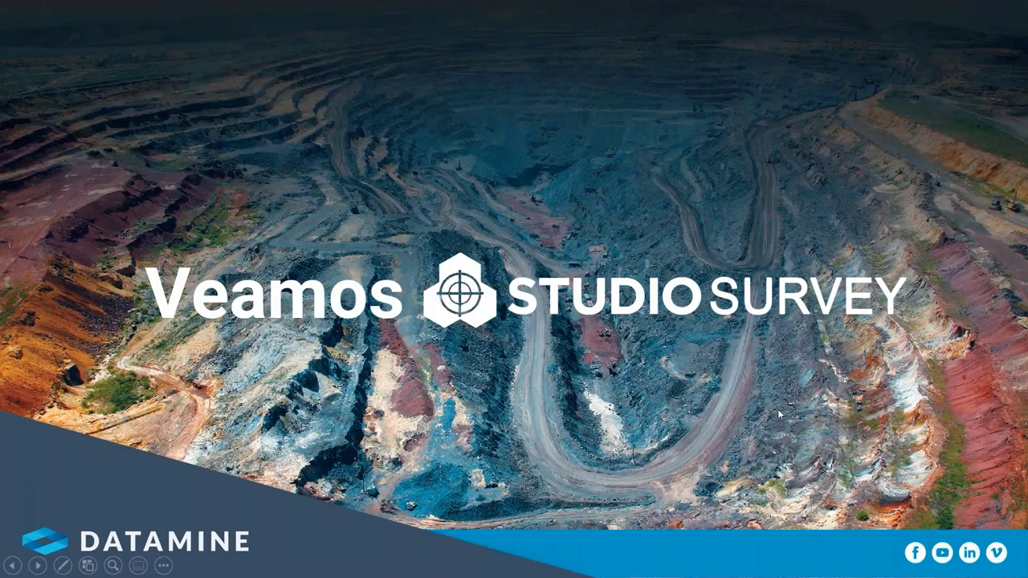
{"action": "key", "text": "Right"}
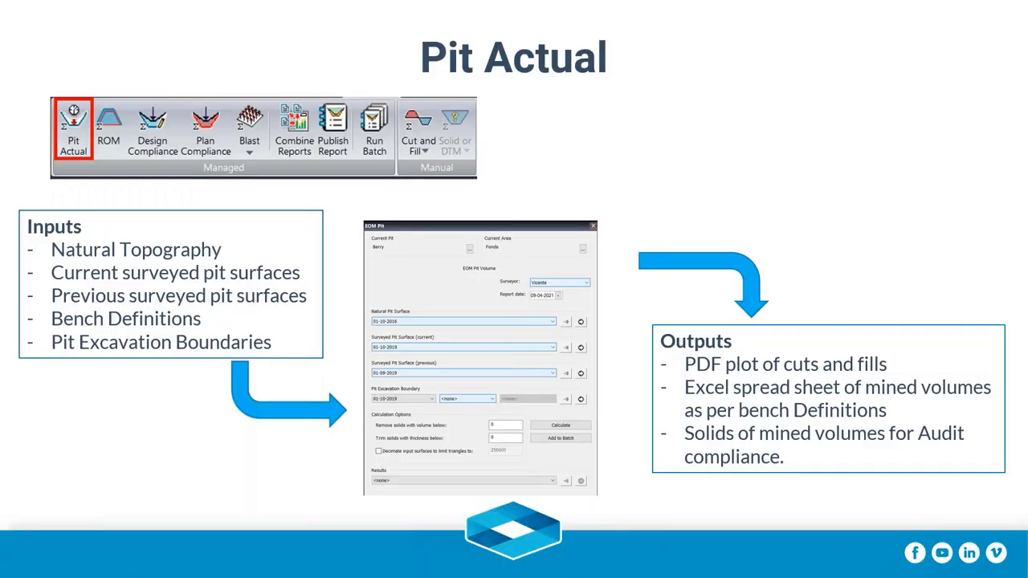
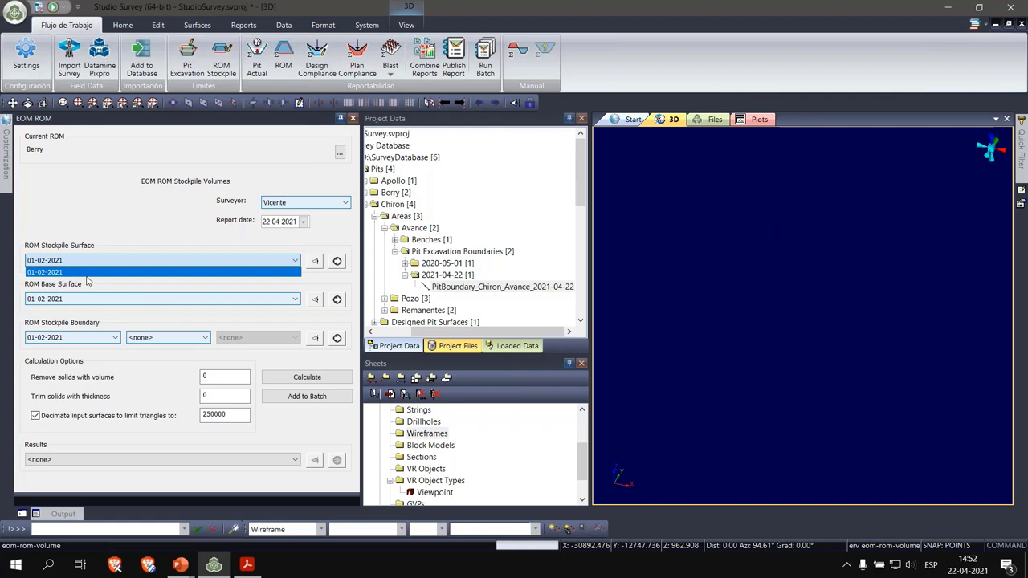
Choose the 01-02-2021 survey for both the ROM stockpile surface and the ROM base surface
{"action": "left_click", "coordinate": [90, 273]}
{"action": "left_click", "coordinate": [103, 298]}
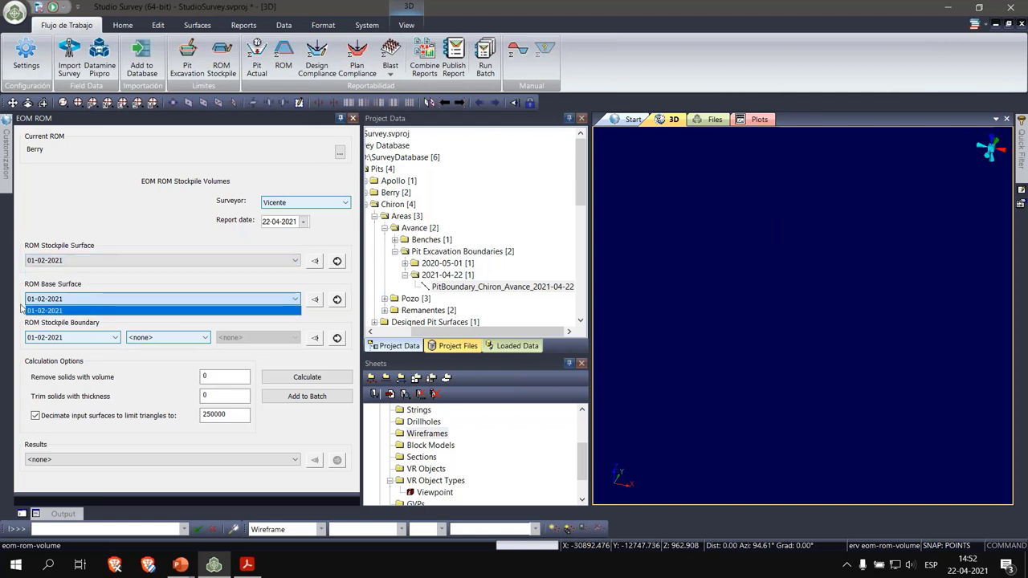
{"action": "left_click", "coordinate": [66, 311]}
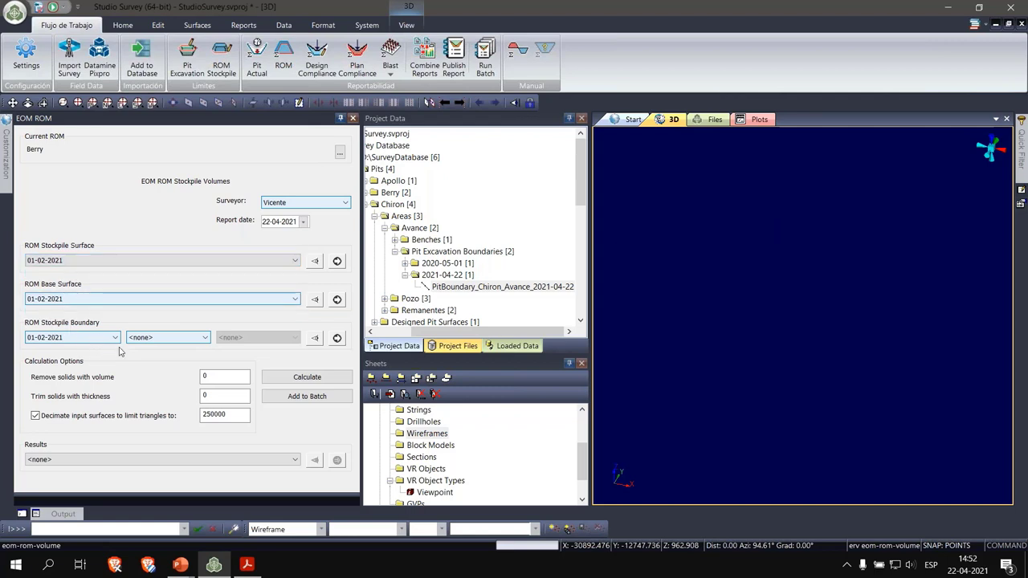
Load the 01-02-2021 Berry stockpile surface and stockpile boundary into the 3D view
{"action": "left_click", "coordinate": [337, 260]}
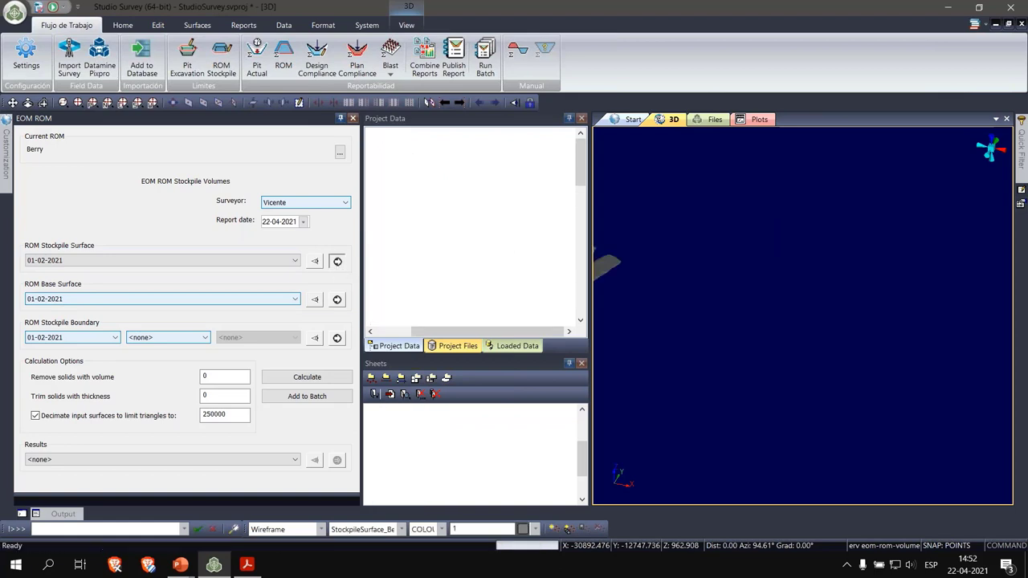
{"action": "scroll", "coordinate": [879, 270], "scroll_direction": "down", "scroll_amount": 4}
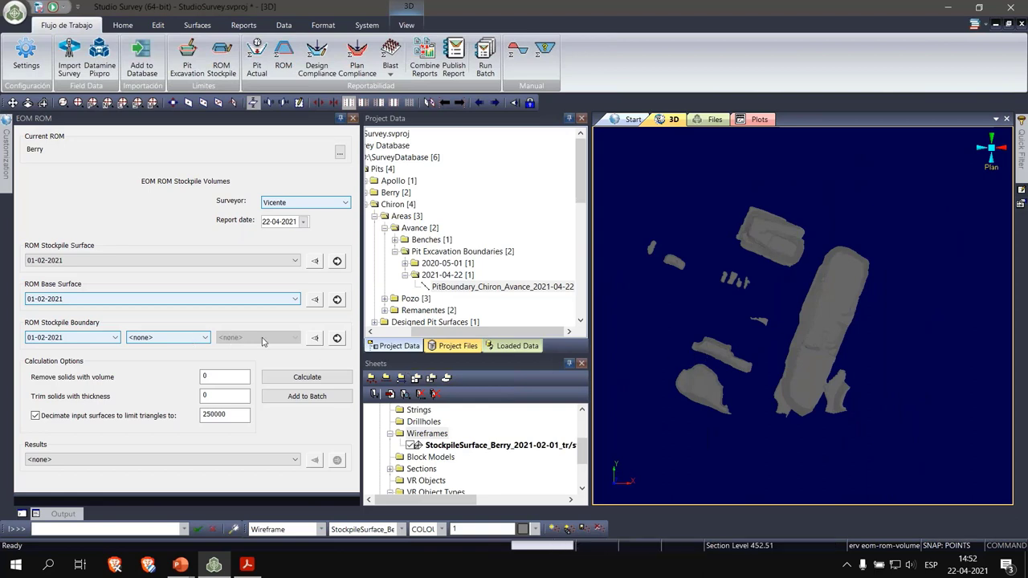
{"action": "left_click", "coordinate": [336, 338]}
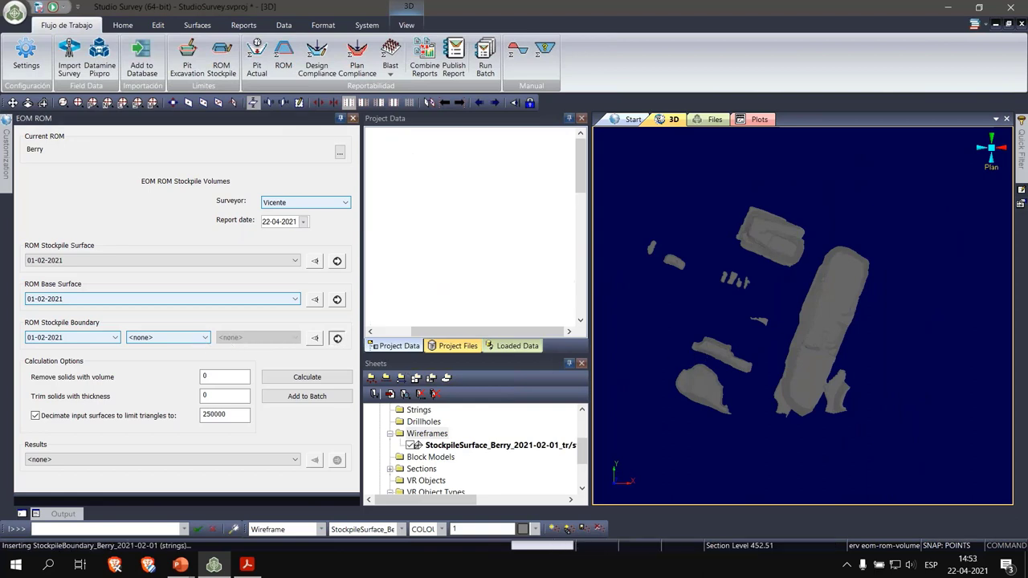
Load the 01-02-2021 Berry ROM base surface into the 3D view with the stockpile surface and boundary
{"action": "scroll", "coordinate": [825, 308], "scroll_direction": "up", "scroll_amount": 3}
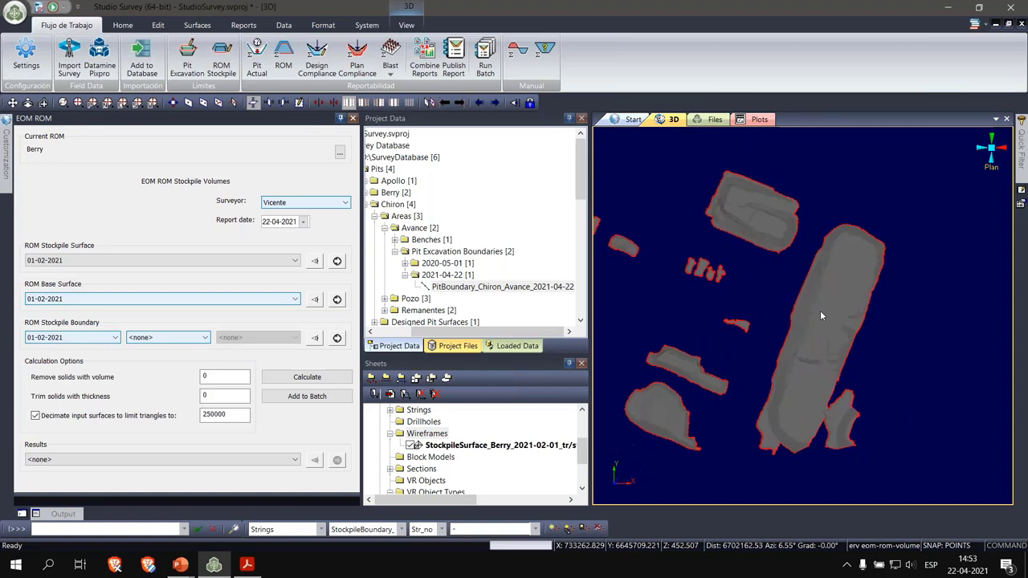
{"action": "left_click_drag", "start_coordinate": [729, 371], "coordinate": [762, 380]}
{"action": "scroll", "coordinate": [763, 381], "scroll_direction": "down", "scroll_amount": 2}
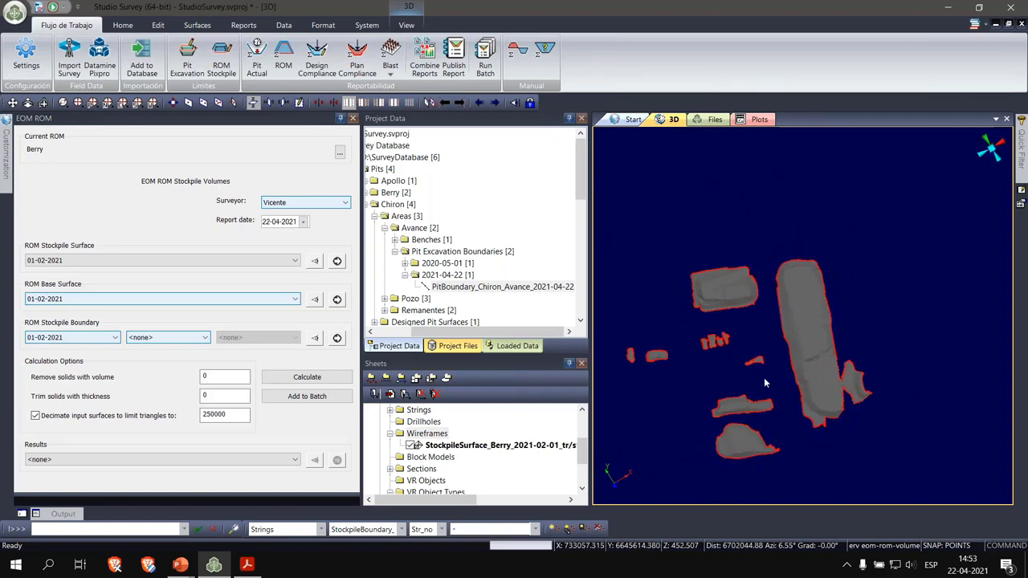
{"action": "left_click", "coordinate": [337, 298]}
{"action": "scroll", "coordinate": [810, 362], "scroll_direction": "down", "scroll_amount": 4}
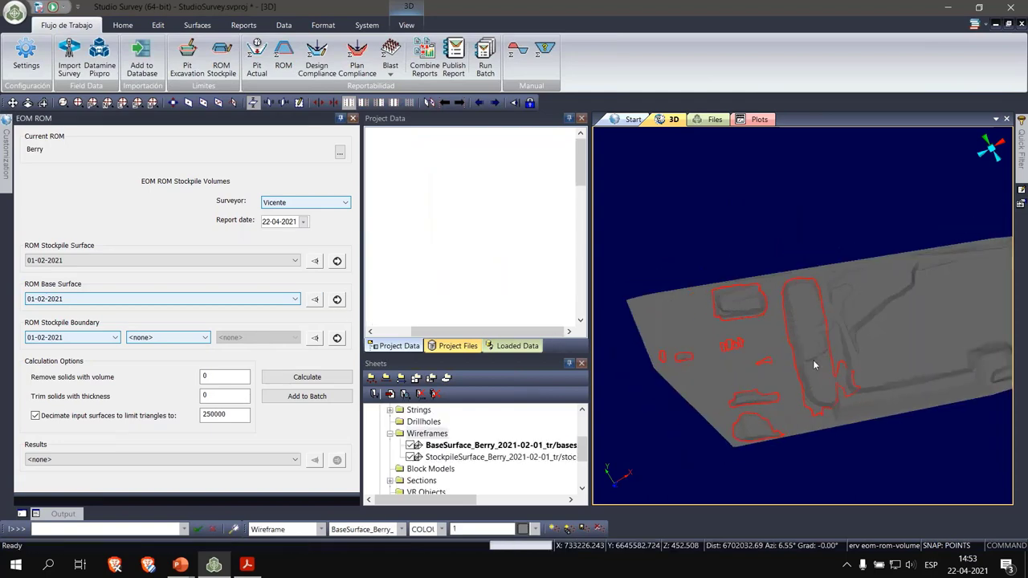
{"action": "middle_click_drag", "start_coordinate": [856, 388], "coordinate": [819, 388]}
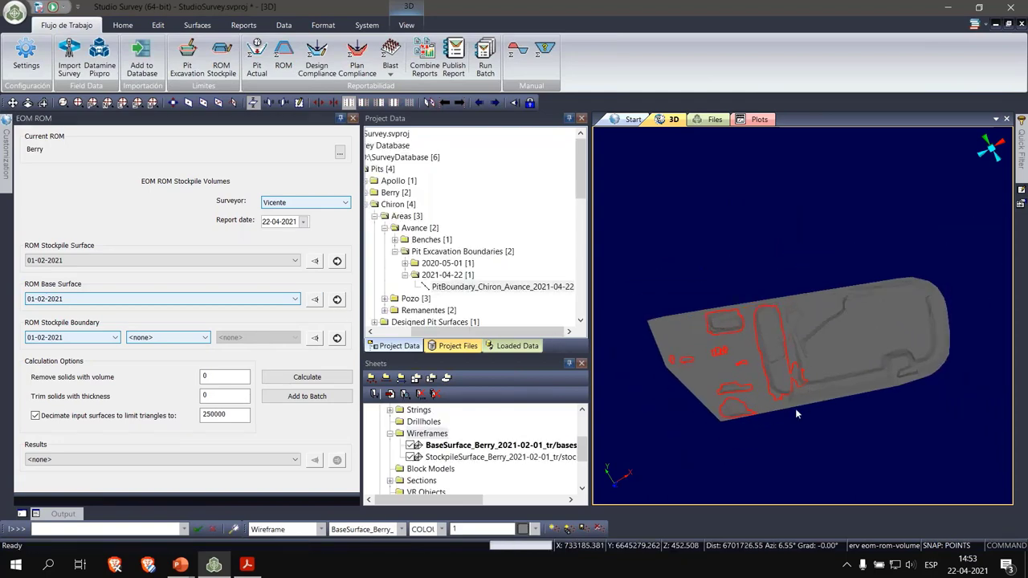
Filter the ROM stockpile boundary by STKNAME to MIN WAST and load the filtered boundary into the 3D view
{"action": "left_click", "coordinate": [194, 338]}
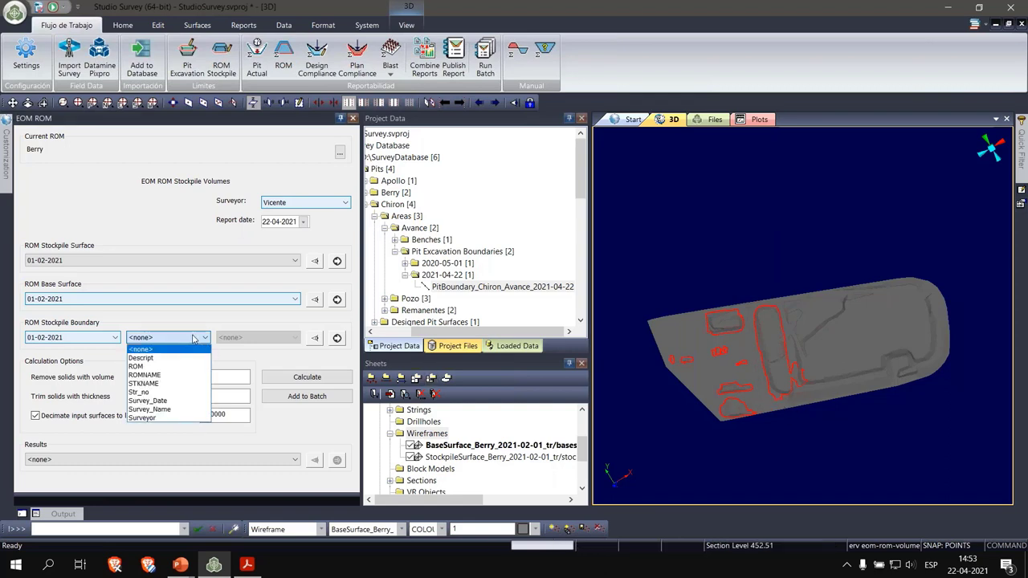
{"action": "left_click", "coordinate": [163, 384]}
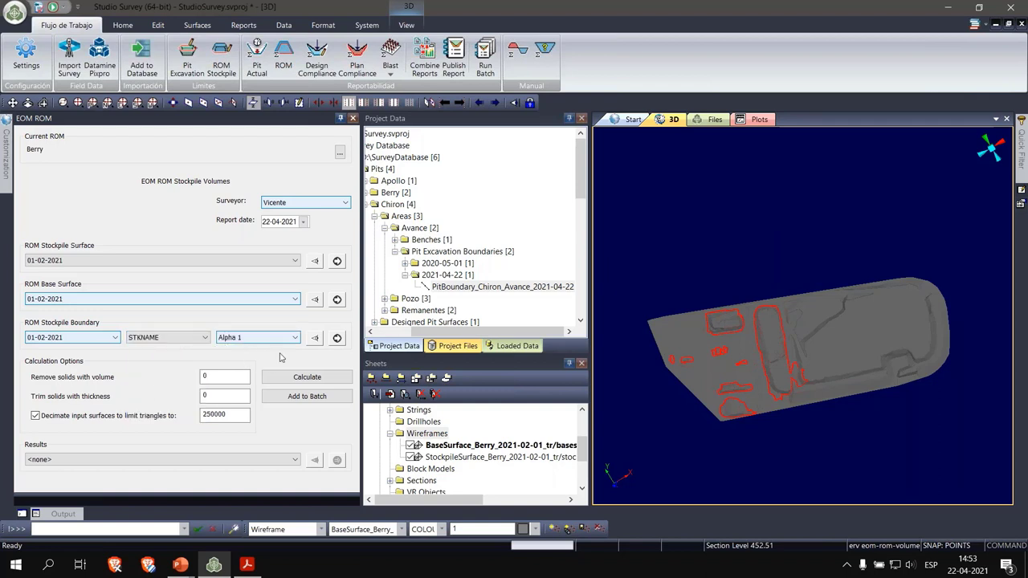
{"action": "left_click", "coordinate": [257, 339]}
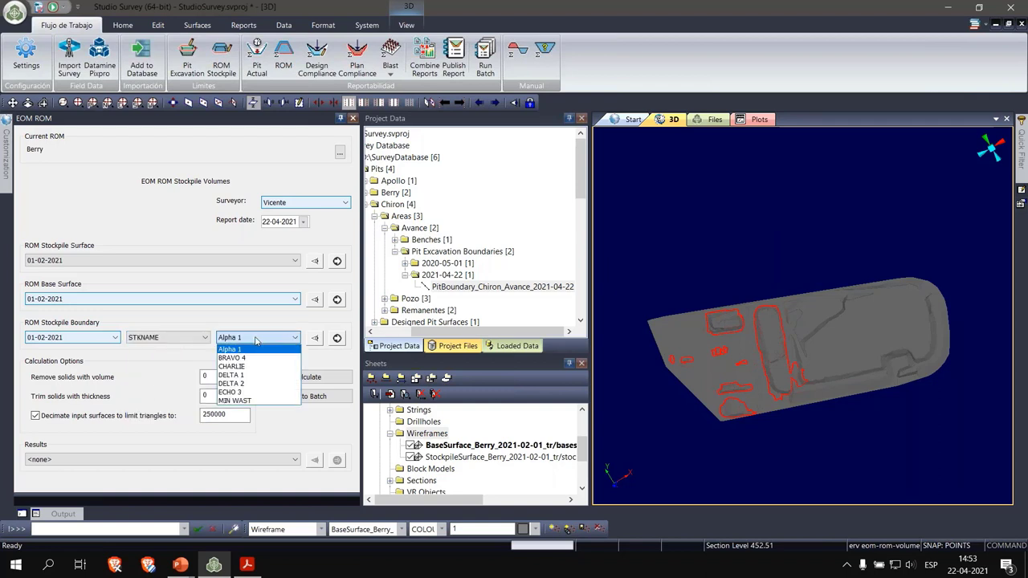
{"action": "left_click", "coordinate": [233, 401]}
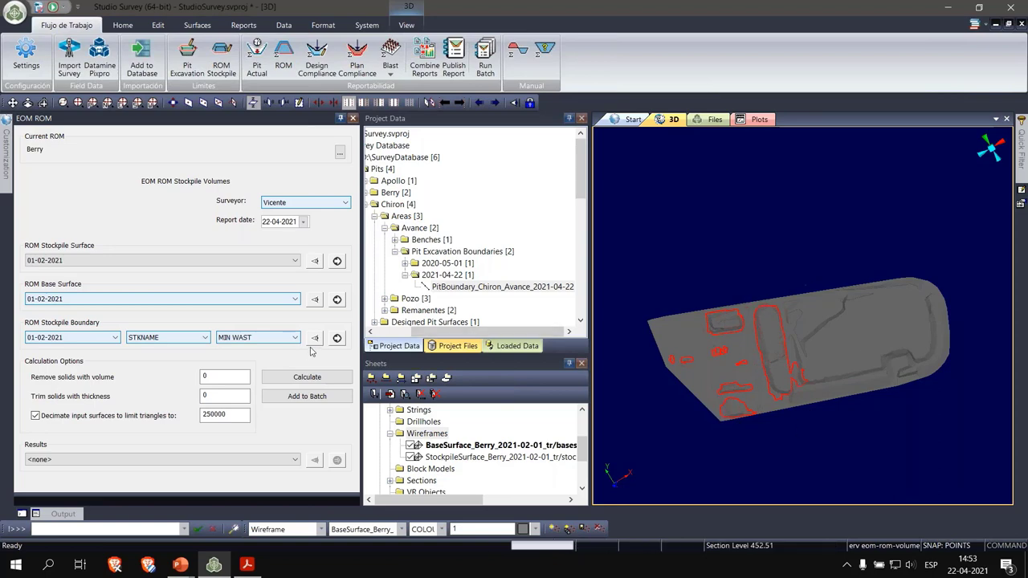
{"action": "left_click", "coordinate": [337, 338]}
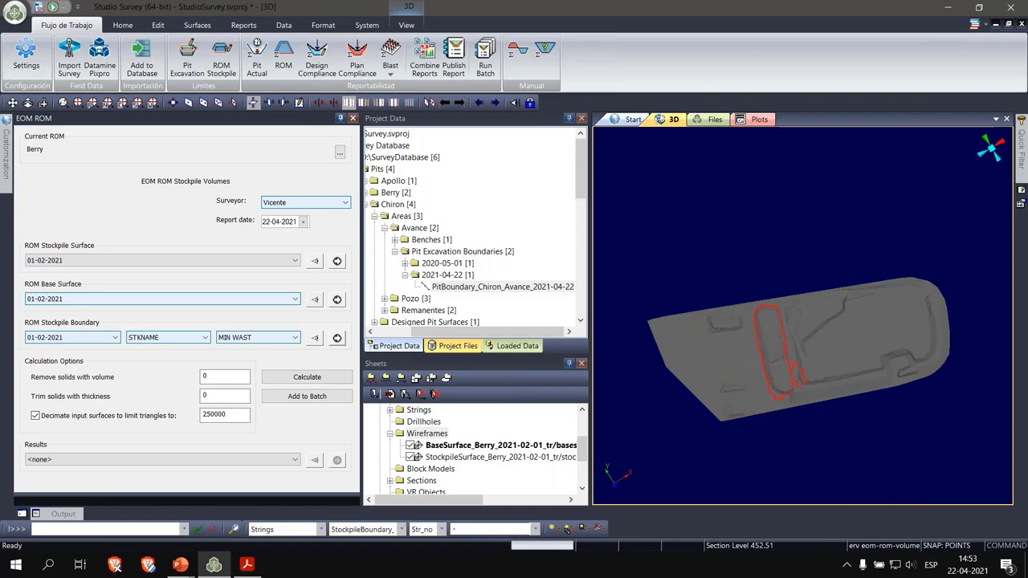
{"action": "scroll", "coordinate": [784, 370], "scroll_direction": "up", "scroll_amount": 6}
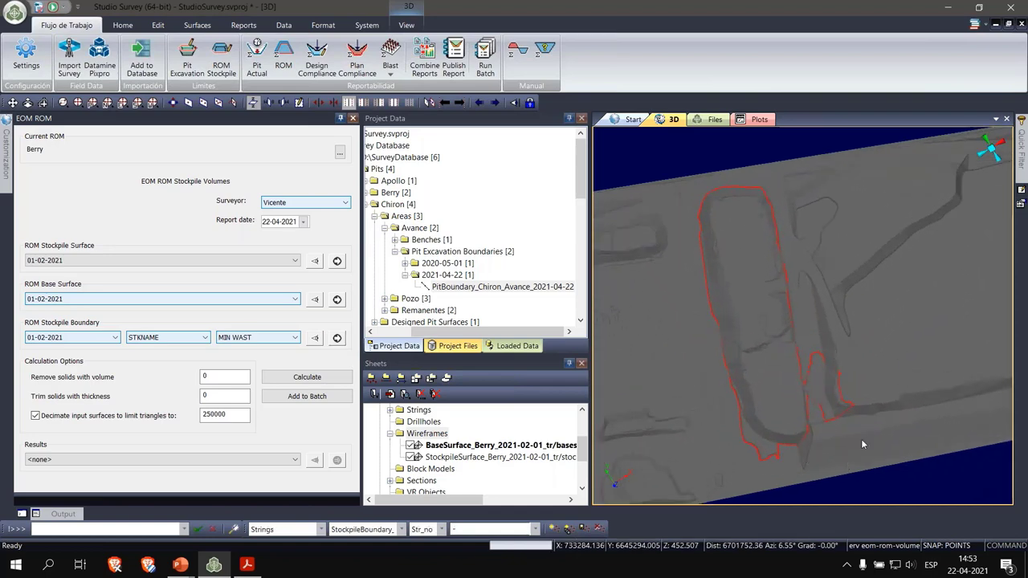
{"action": "scroll", "coordinate": [835, 299], "scroll_direction": "down", "scroll_amount": 2}
{"action": "scroll", "coordinate": [842, 301], "scroll_direction": "down", "scroll_amount": 2}
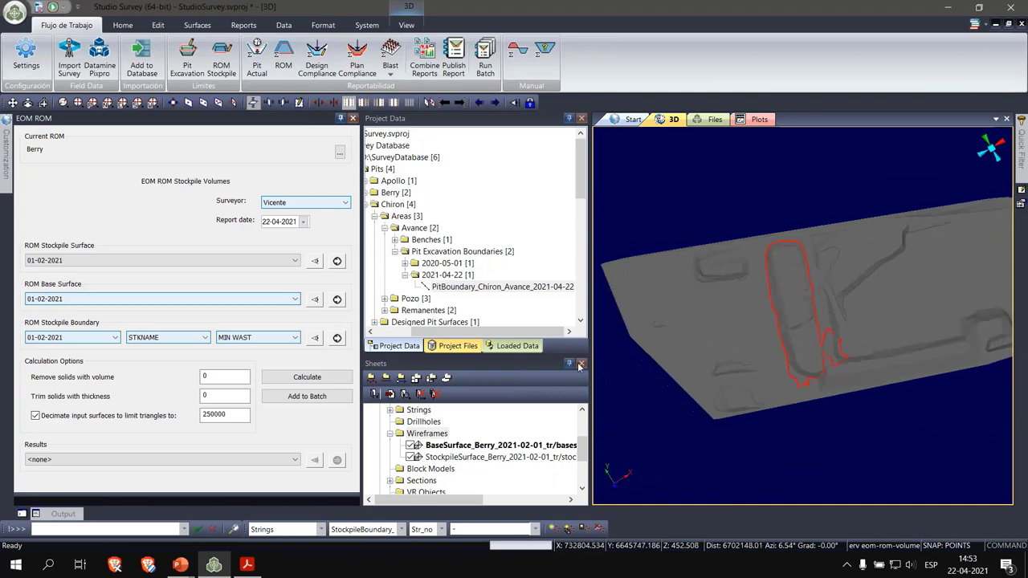
Switch the stockpile boundary filter to Alpha 1 and load that boundary into the 3D view
{"action": "left_click", "coordinate": [239, 338]}
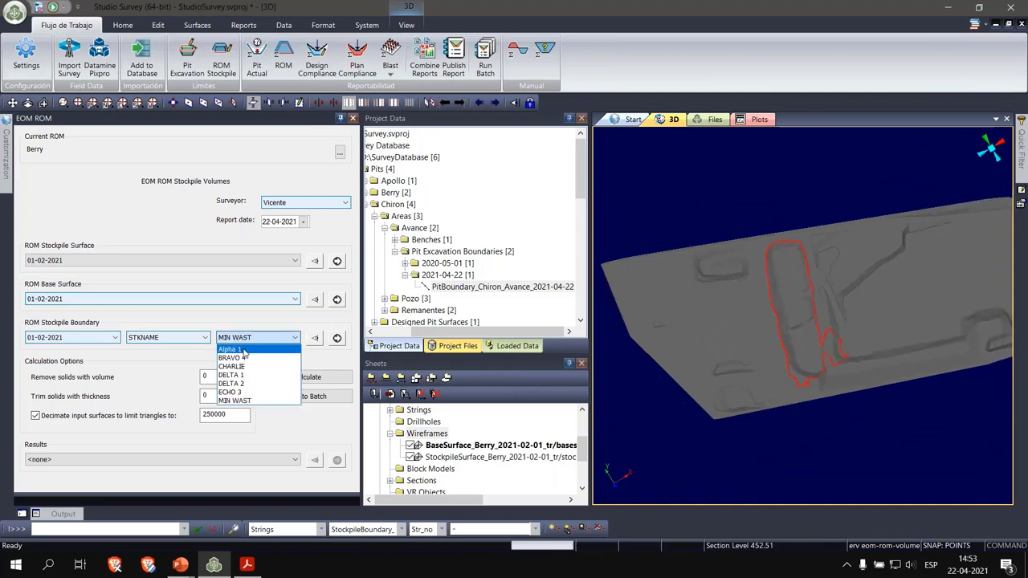
{"action": "left_click", "coordinate": [233, 349]}
{"action": "left_click", "coordinate": [337, 339]}
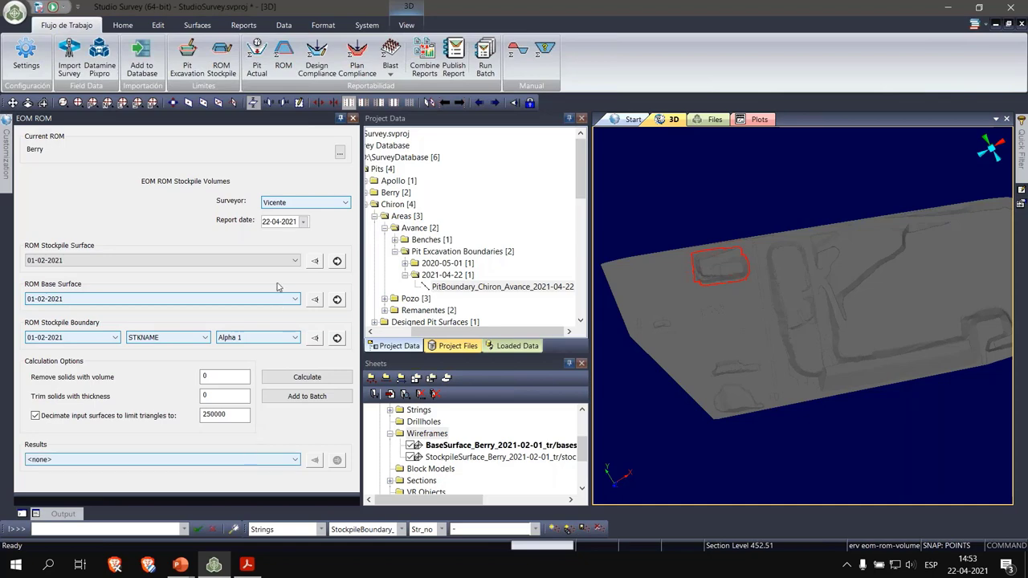
Set the report date to 12-04-2021 and preview the output files of the 8:25:22 result
{"action": "left_click", "coordinate": [303, 222]}
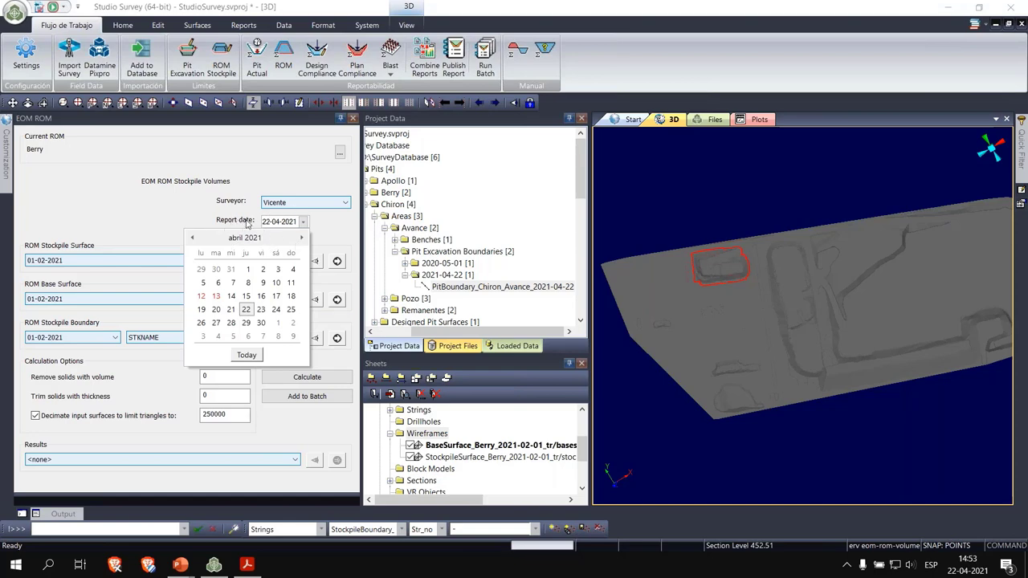
{"action": "left_click", "coordinate": [201, 296]}
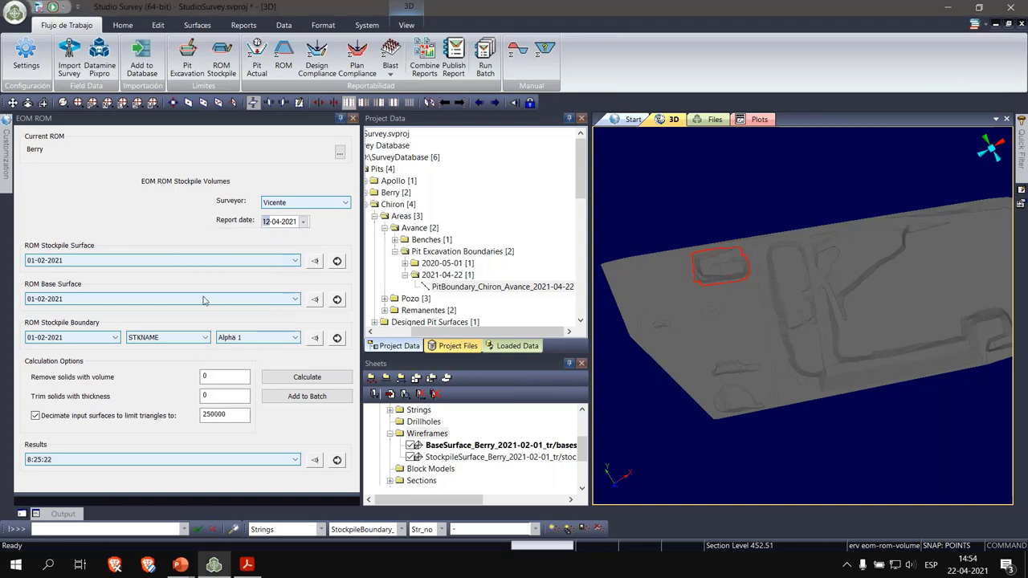
{"action": "left_click", "coordinate": [178, 459]}
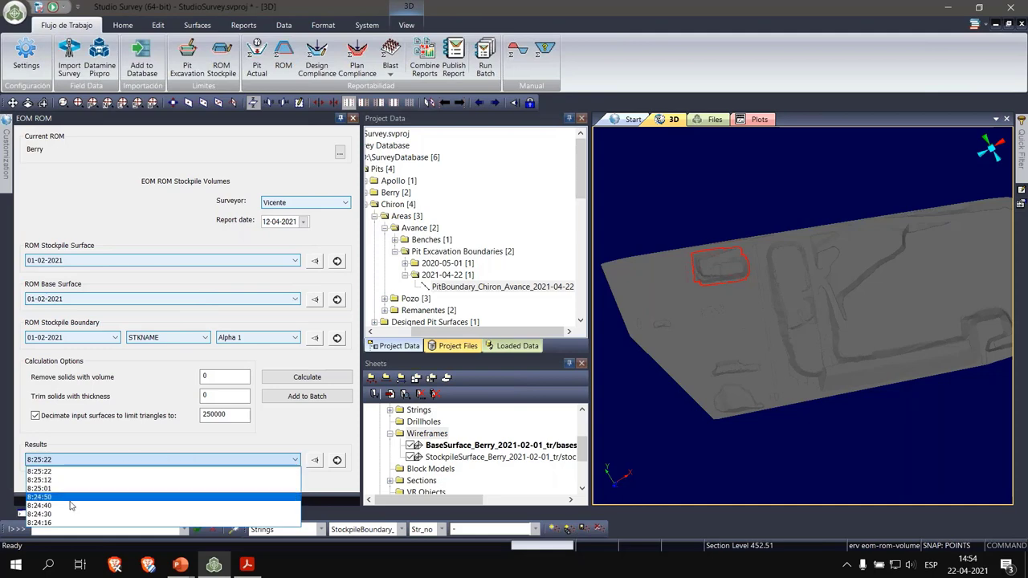
{"action": "left_click", "coordinate": [83, 443]}
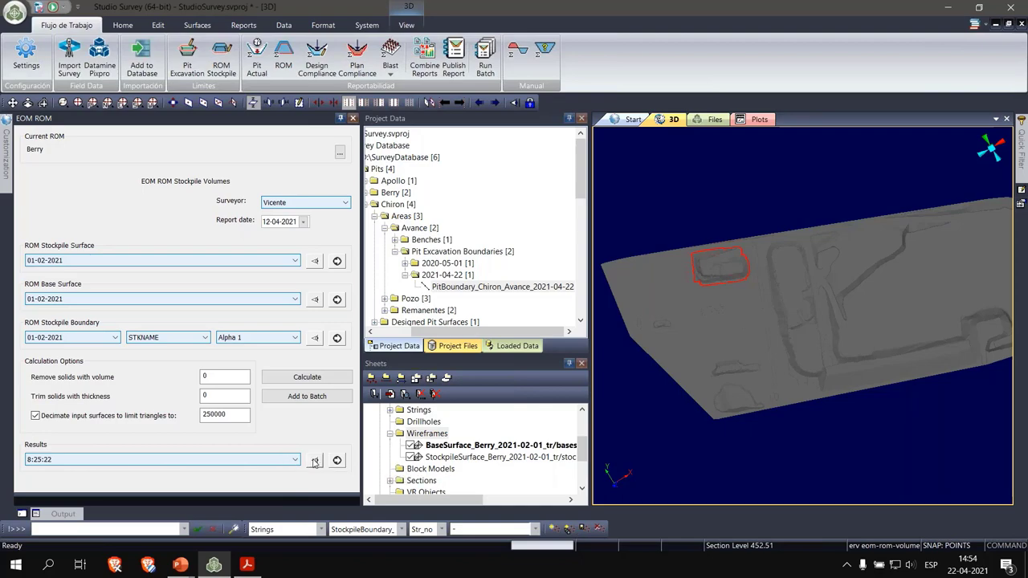
{"action": "left_click", "coordinate": [315, 460]}
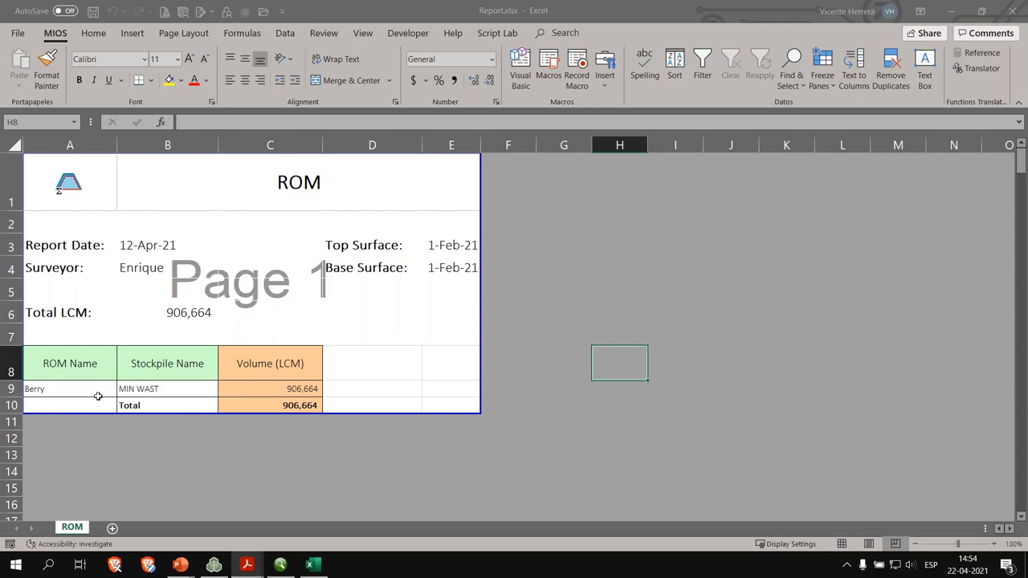
Close Report.xlsx without saving and examine the stockpile plan and volume table in Plot.pdf
{"action": "left_click", "coordinate": [1010, 11]}
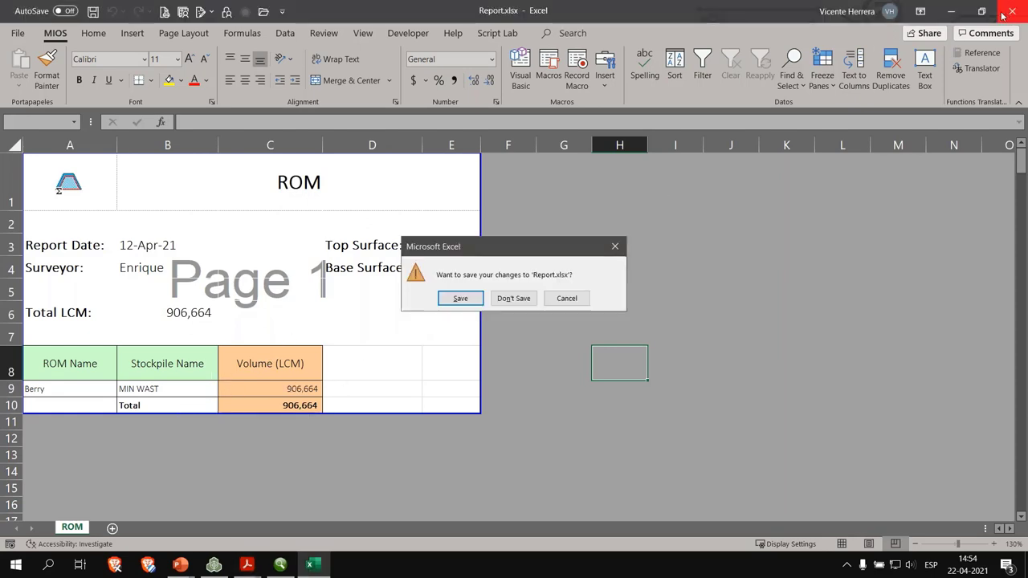
{"action": "left_click", "coordinate": [502, 300]}
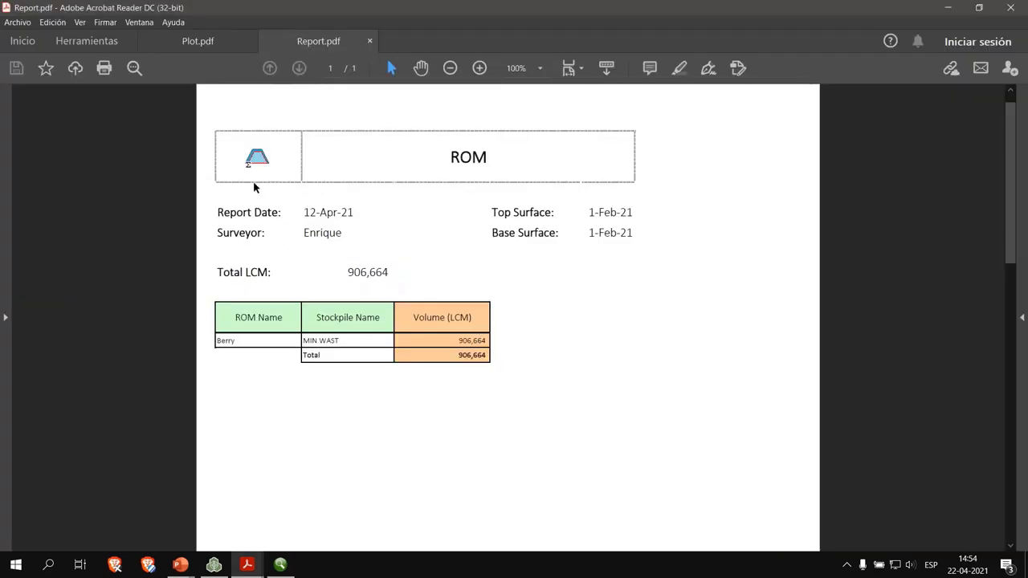
{"action": "left_click", "coordinate": [198, 41]}
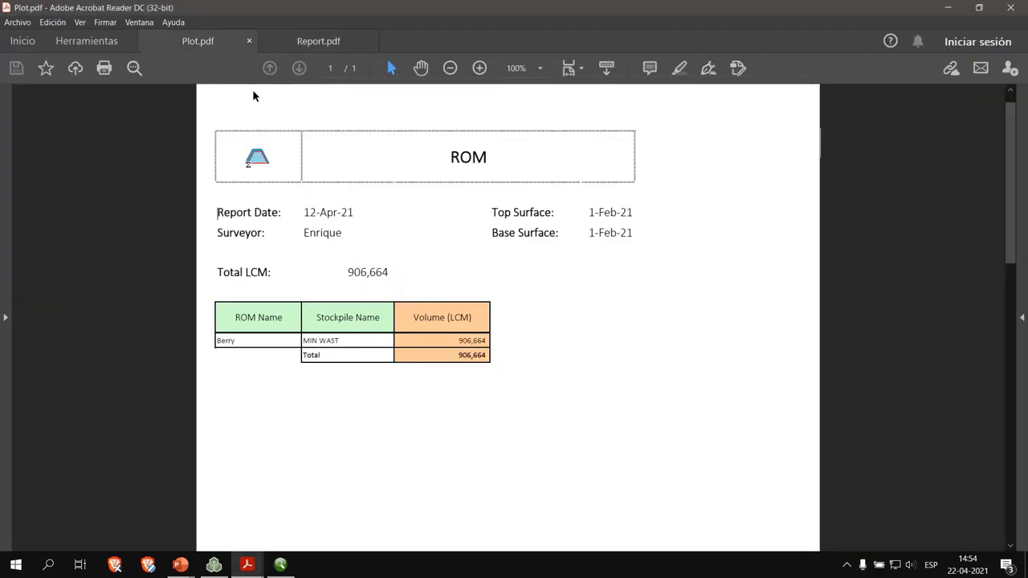
{"action": "scroll", "coordinate": [780, 377], "scroll_direction": "down", "scroll_amount": 2}
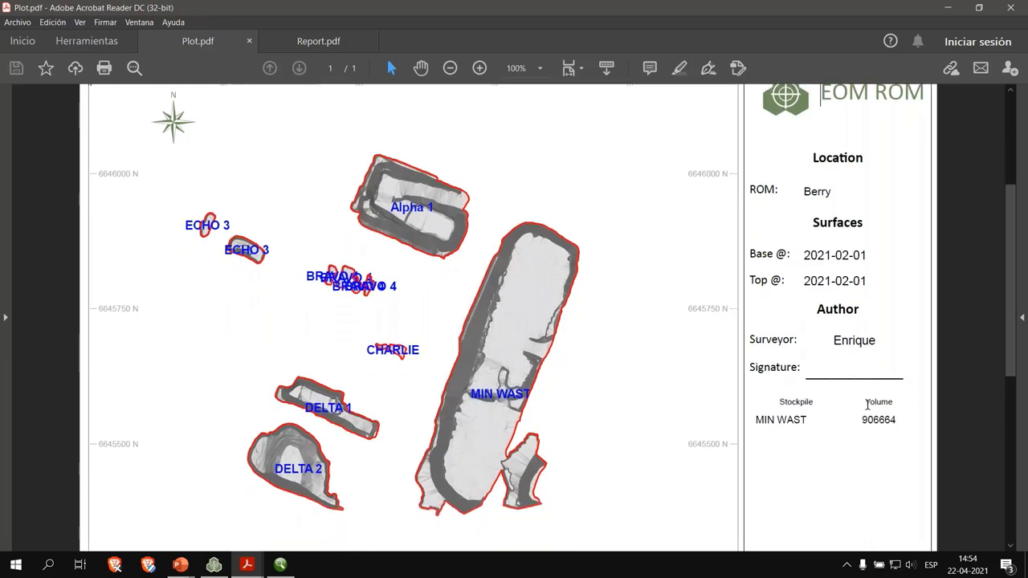
Close the ROM plot and report PDFs and the BaseToTop_tr.dm wireframe preview
{"action": "left_click", "coordinate": [1010, 8]}
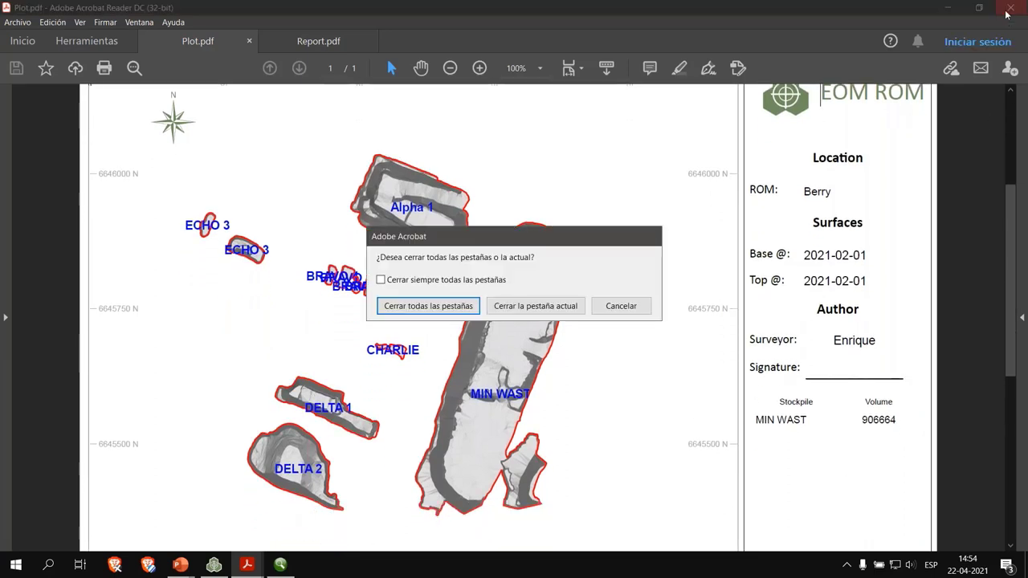
{"action": "left_click", "coordinate": [536, 306]}
{"action": "key", "text": "ctrl+q"}
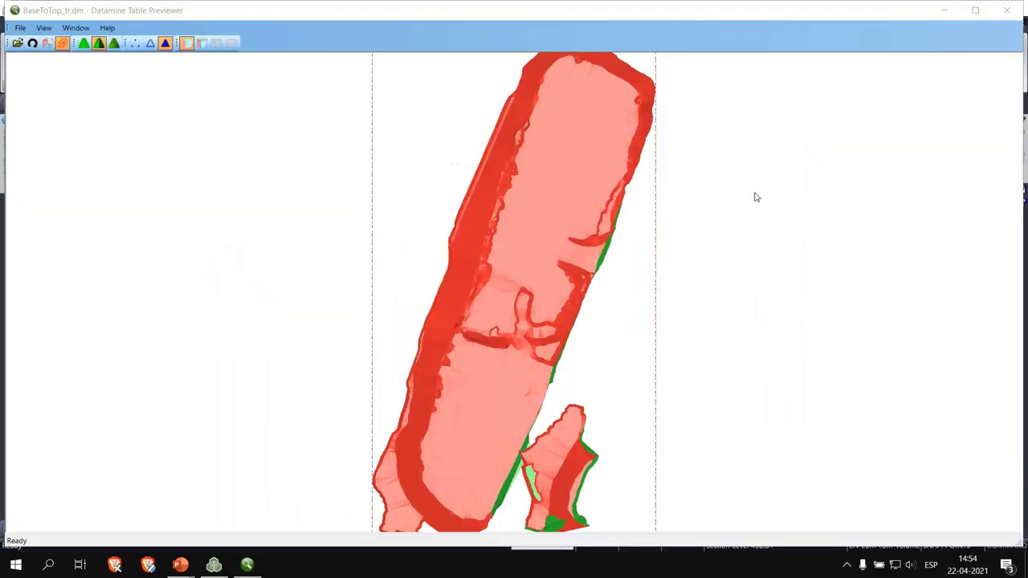
{"action": "left_click", "coordinate": [1007, 10]}
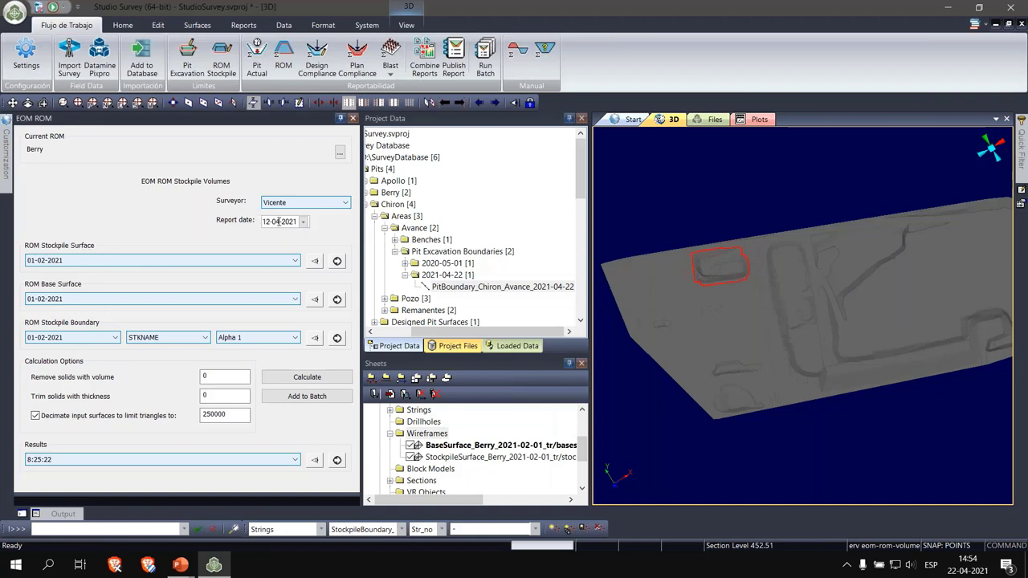
Set the report date to 13-04-2021 and preview the output files of the 9:54:25 result
{"action": "left_click", "coordinate": [304, 222]}
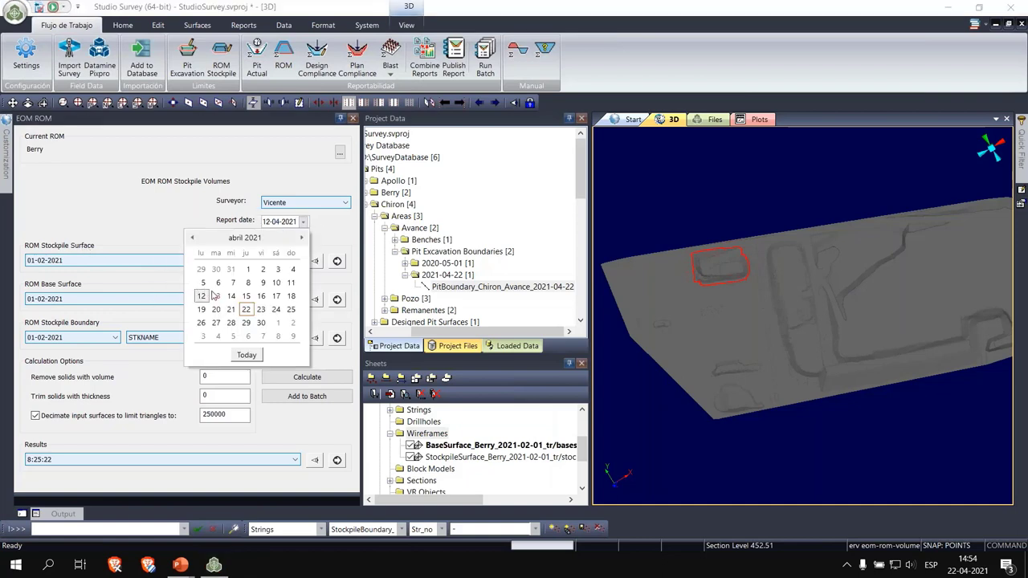
{"action": "left_click", "coordinate": [217, 296]}
{"action": "left_click", "coordinate": [122, 461]}
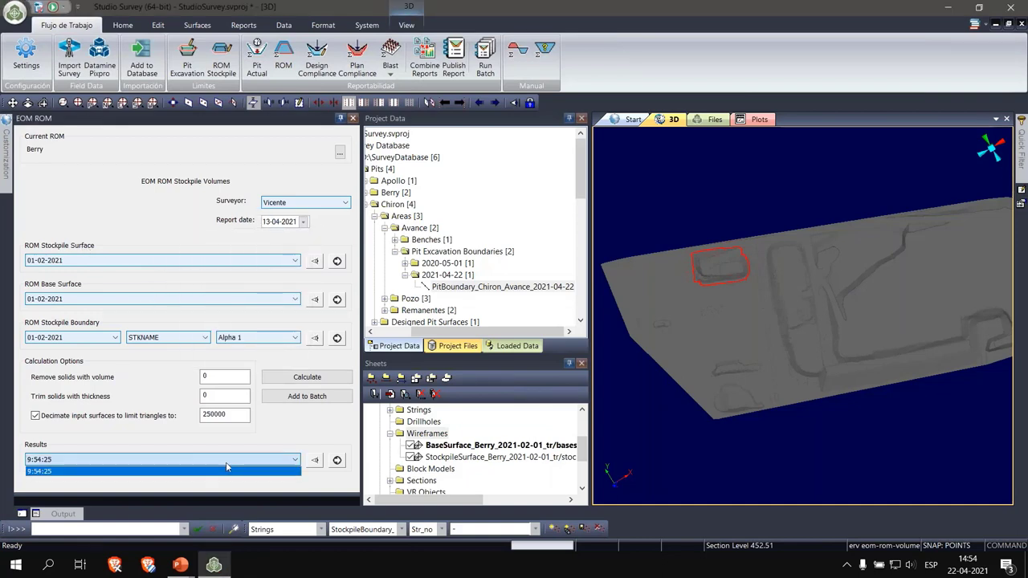
{"action": "left_click", "coordinate": [314, 464]}
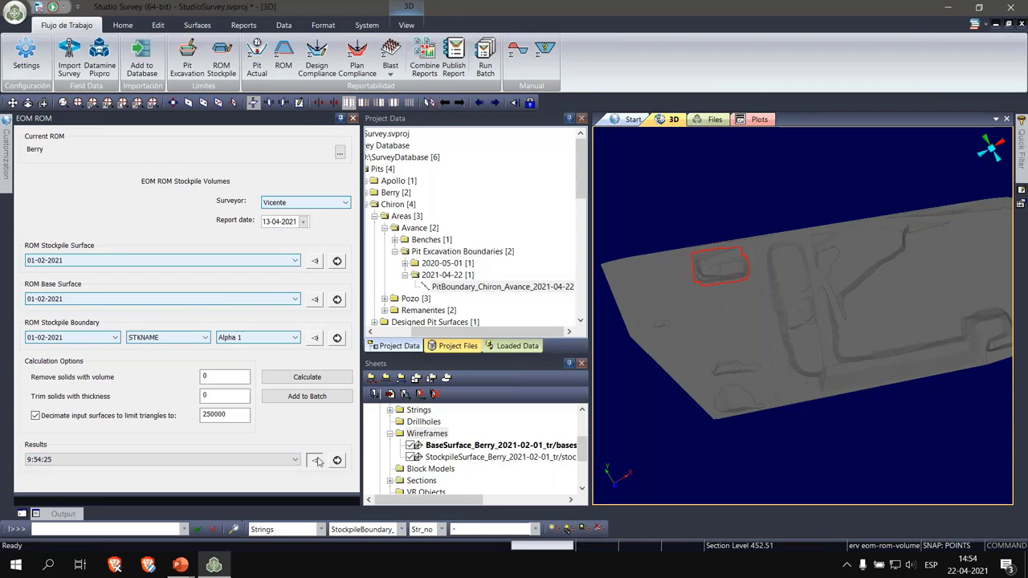
{"action": "left_click", "coordinate": [315, 463]}
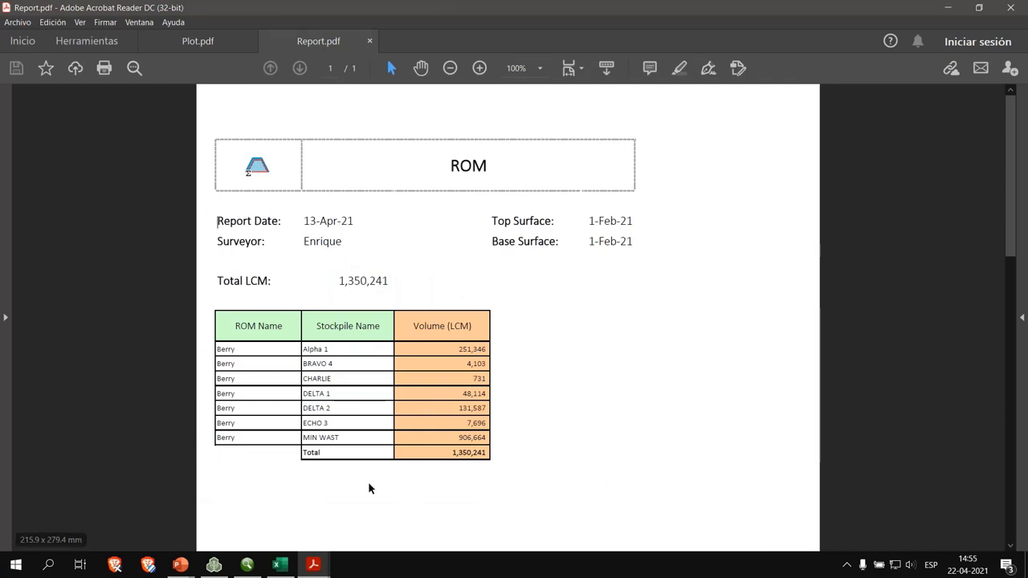
Compare the per-stockpile volumes in Plot.pdf with the table in Report.pdf
{"action": "left_click", "coordinate": [191, 44]}
{"action": "scroll", "coordinate": [385, 454], "scroll_direction": "down", "scroll_amount": 2}
{"action": "scroll", "coordinate": [385, 455], "scroll_direction": "down", "scroll_amount": 2}
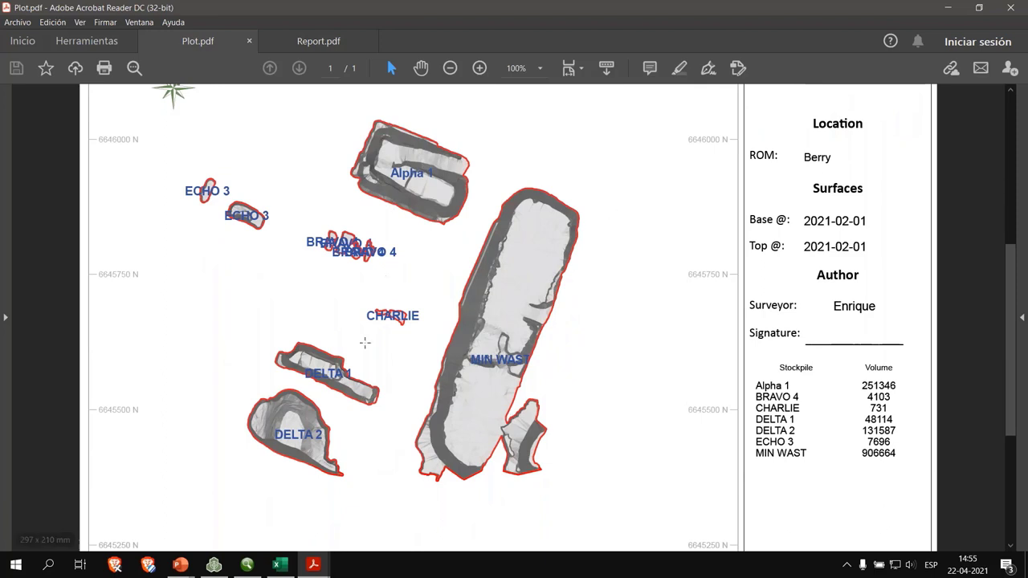
{"action": "left_click", "coordinate": [326, 43]}
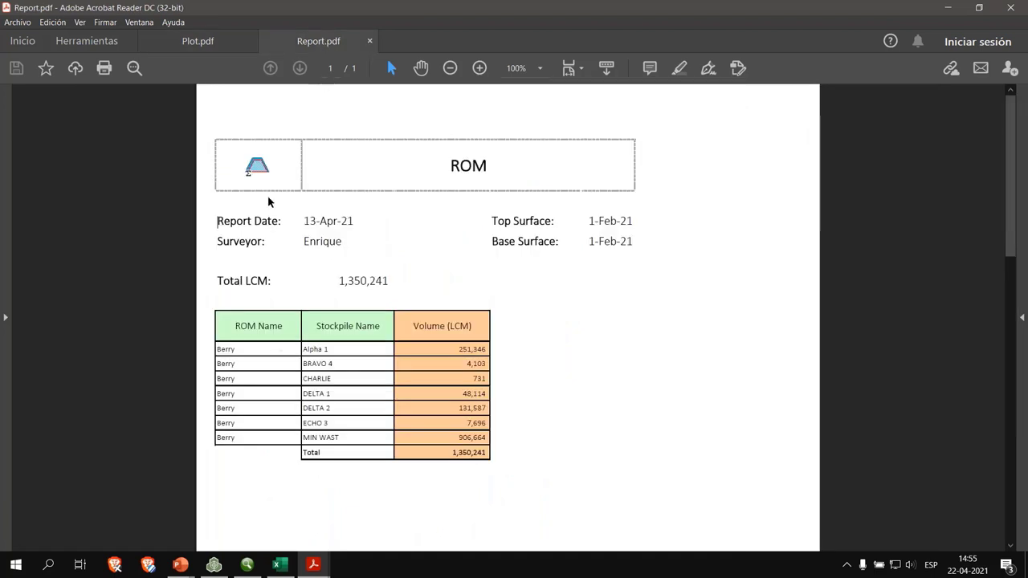
{"action": "left_click", "coordinate": [207, 51]}
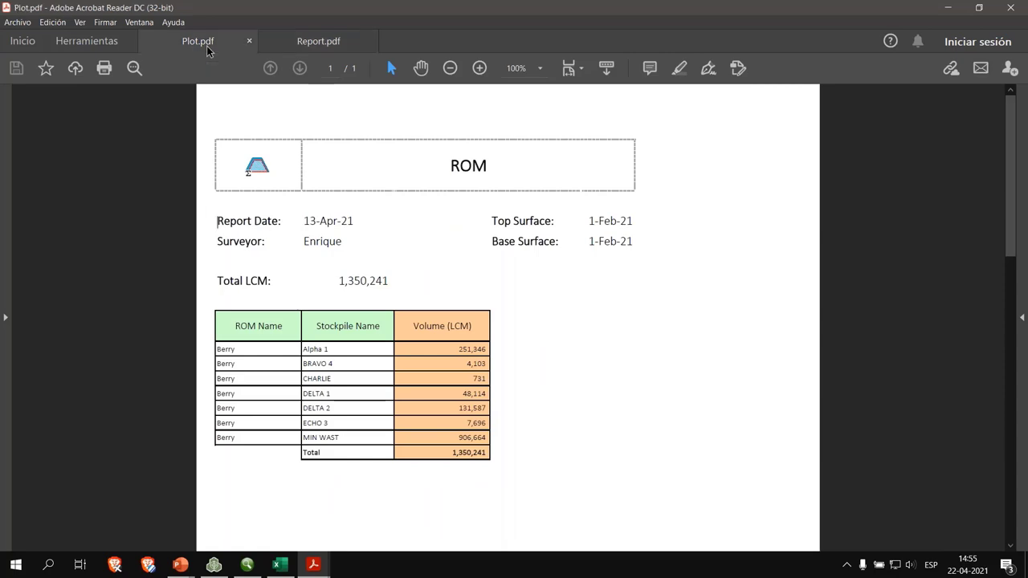
Review the ROM stockpile volume table in Report.xlsx and close the workbook without saving
{"action": "left_click", "coordinate": [277, 565]}
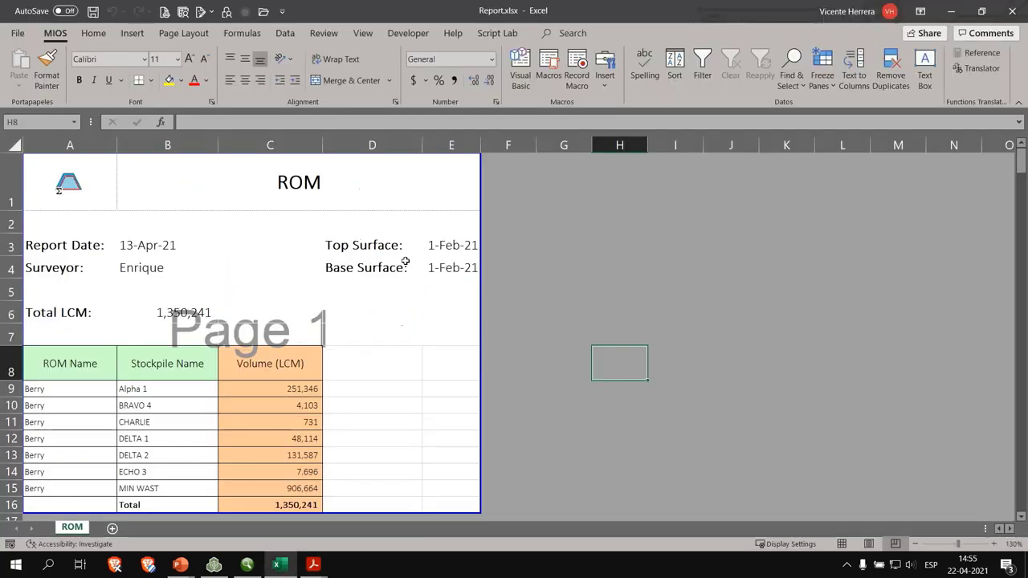
{"action": "scroll", "coordinate": [406, 266], "scroll_direction": "down", "scroll_amount": 4}
{"action": "scroll", "coordinate": [407, 278], "scroll_direction": "up", "scroll_amount": 4}
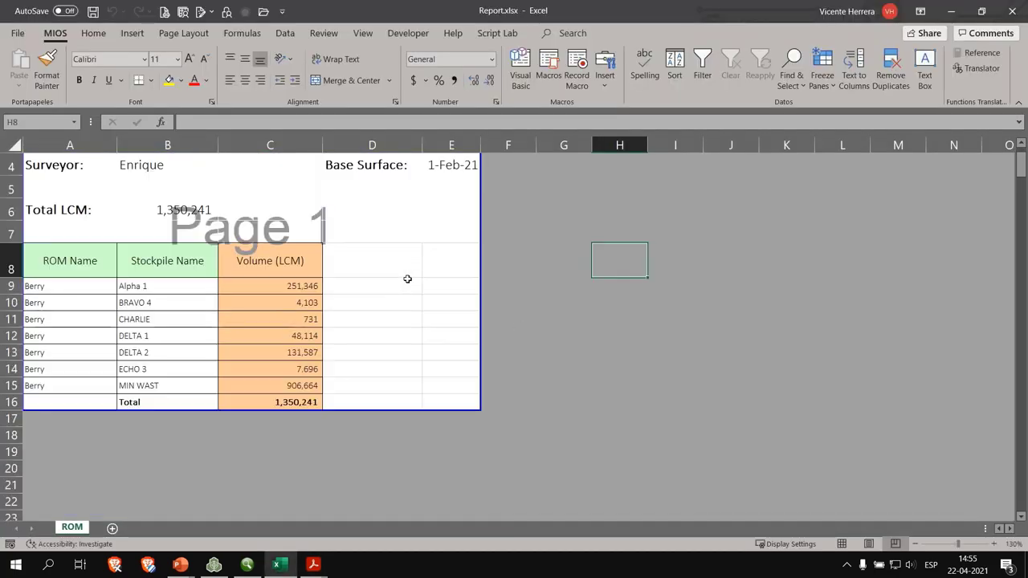
{"action": "left_click", "coordinate": [1014, 10]}
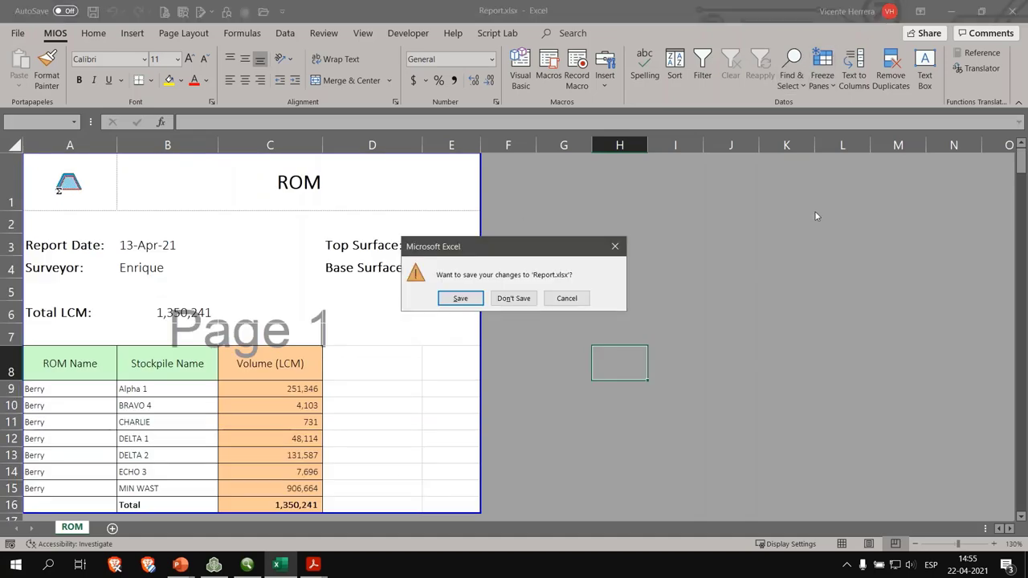
{"action": "left_click", "coordinate": [512, 299]}
Close the BaseToTop_tr.dm wireframe preview and the ROM plot and report PDFs
{"action": "left_click", "coordinate": [246, 565]}
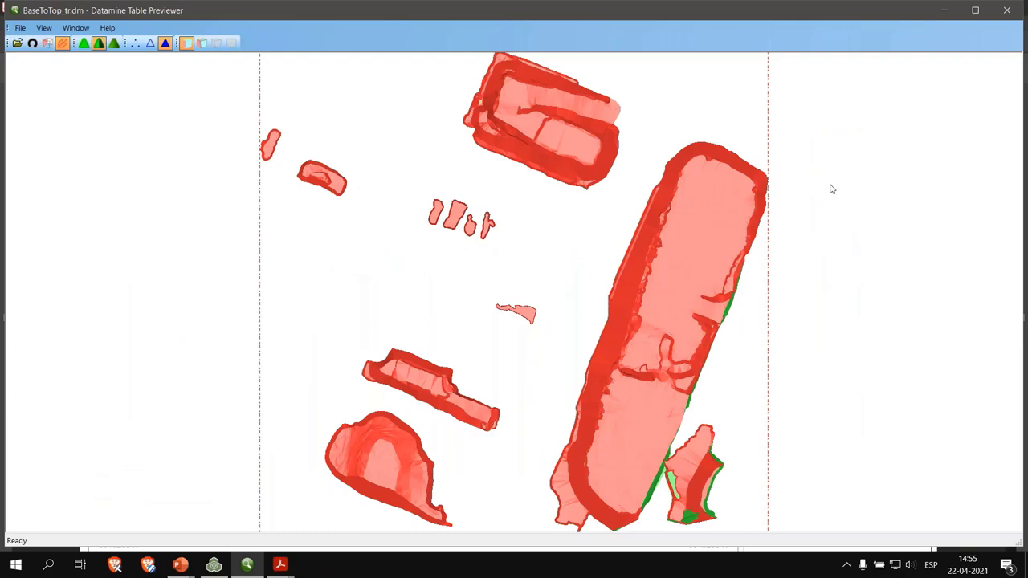
{"action": "left_click", "coordinate": [1010, 11]}
{"action": "left_click", "coordinate": [1012, 11]}
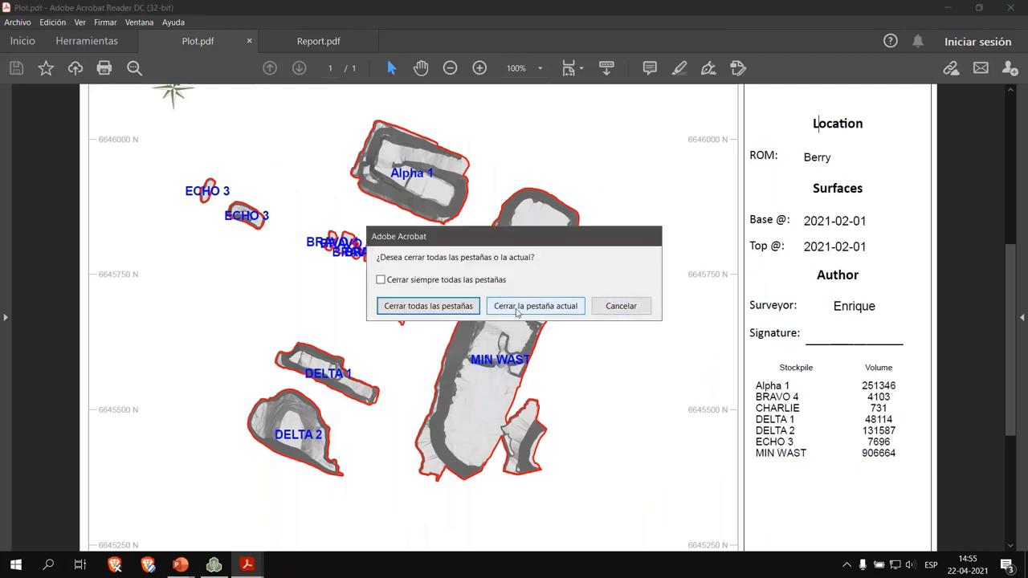
{"action": "left_click", "coordinate": [569, 305]}
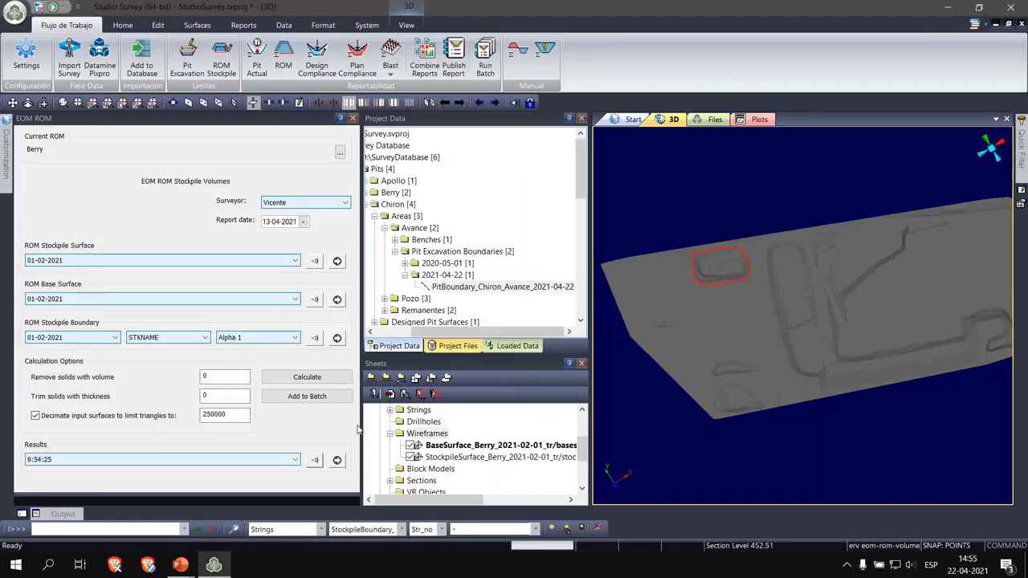
Open the Compliance to Design calculation
{"action": "left_click", "coordinate": [317, 64]}
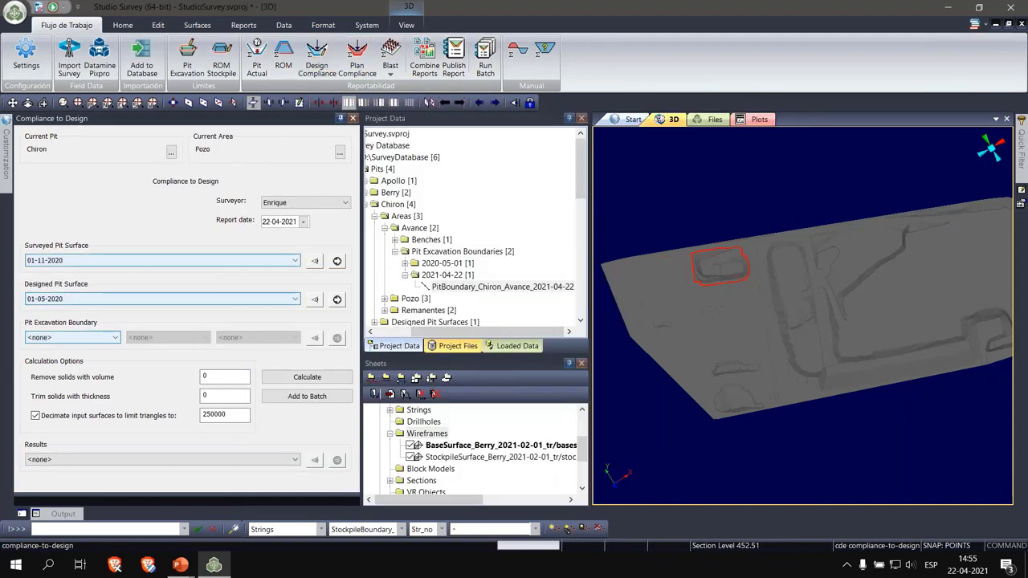
{"action": "left_click", "coordinate": [262, 222]}
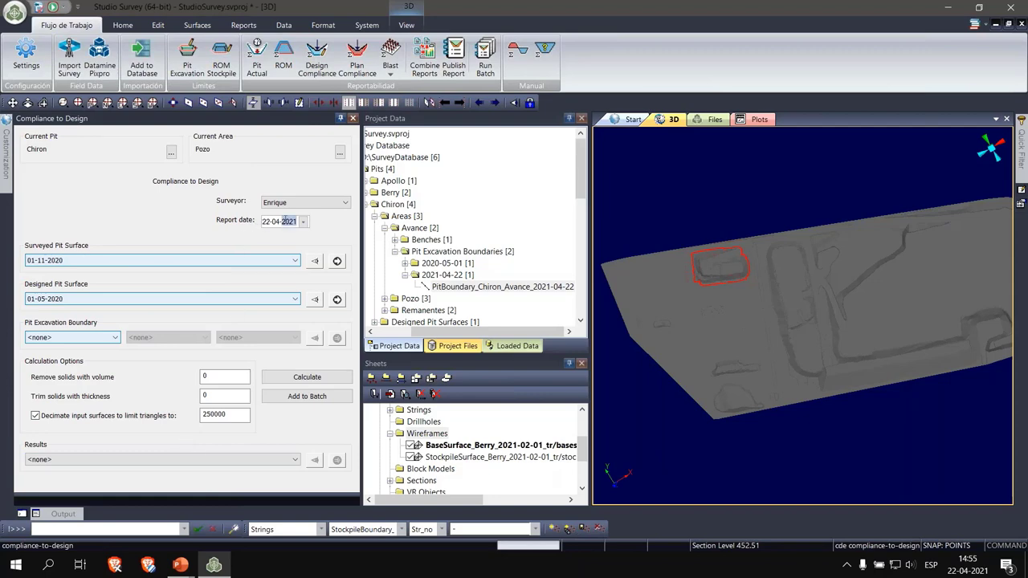
{"action": "left_click", "coordinate": [302, 222]}
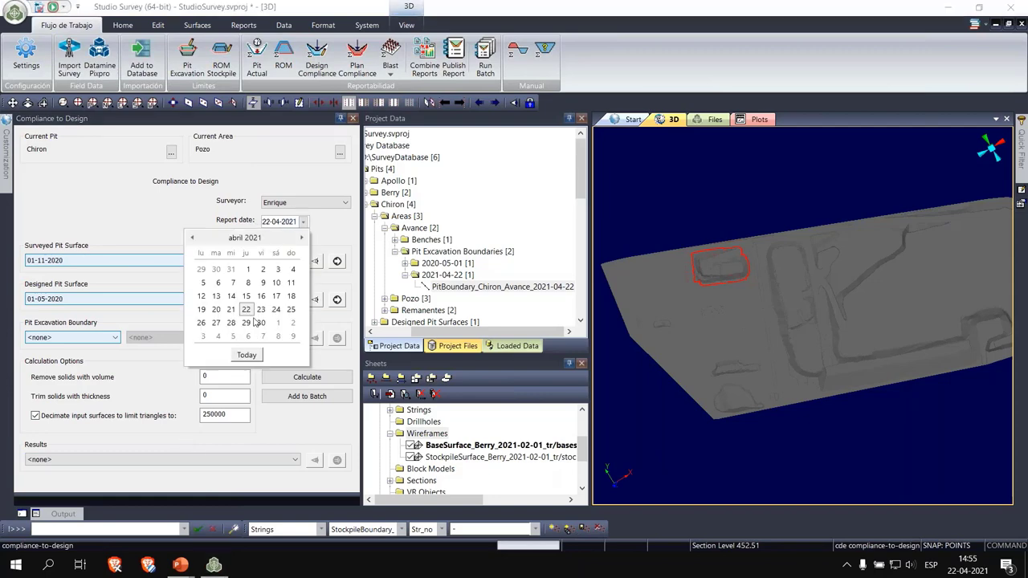
{"action": "left_click", "coordinate": [194, 238]}
{"action": "left_click", "coordinate": [194, 239]}
{"action": "left_click", "coordinate": [193, 239]}
{"action": "left_click", "coordinate": [301, 239]}
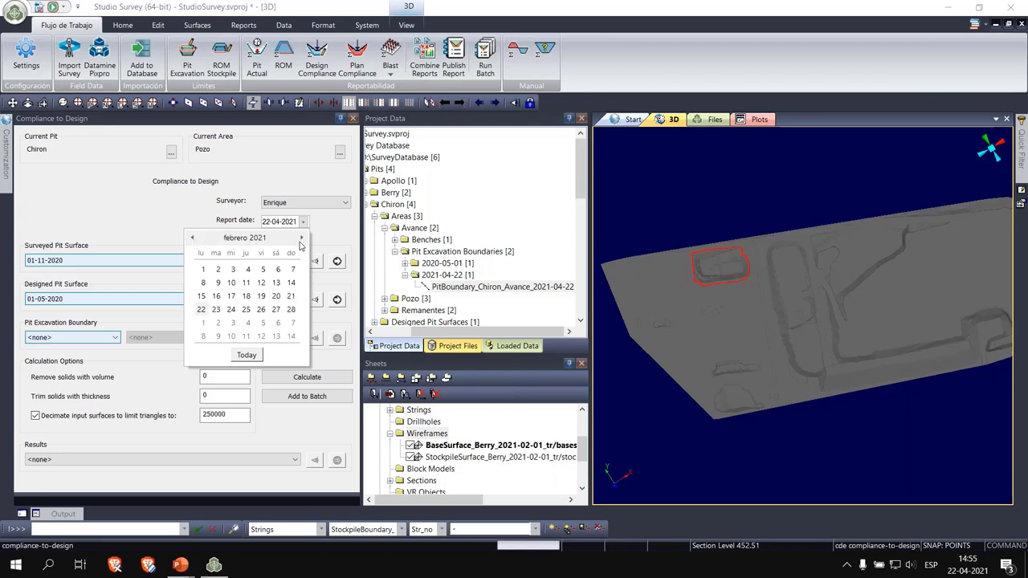
{"action": "left_click", "coordinate": [301, 238]}
{"action": "left_click", "coordinate": [256, 357]}
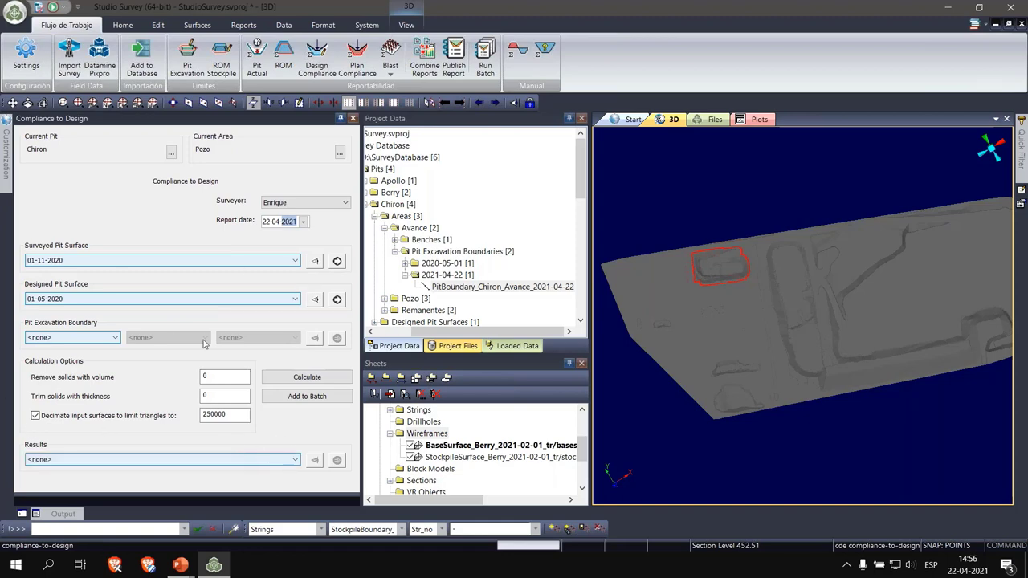
Change the current pit of the Compliance to Design calculation to Berry
{"action": "left_click", "coordinate": [171, 153]}
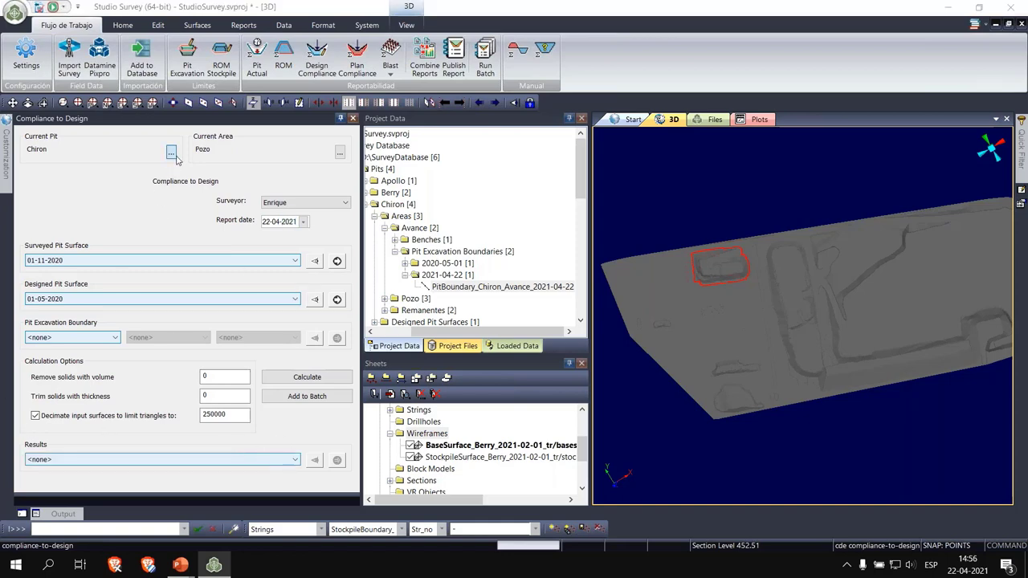
{"action": "left_click", "coordinate": [507, 130]}
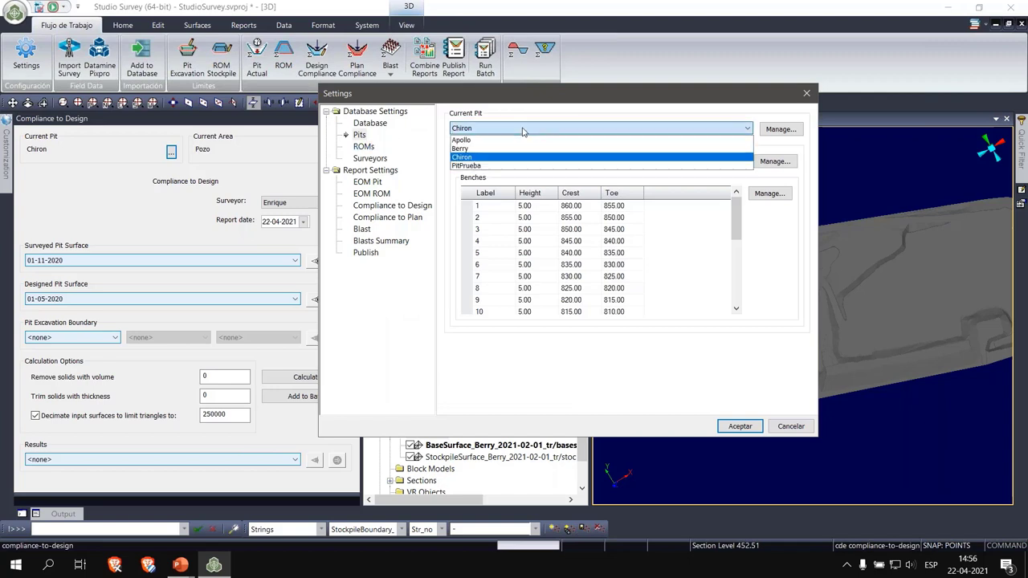
{"action": "left_click", "coordinate": [462, 148]}
{"action": "left_click", "coordinate": [740, 427]}
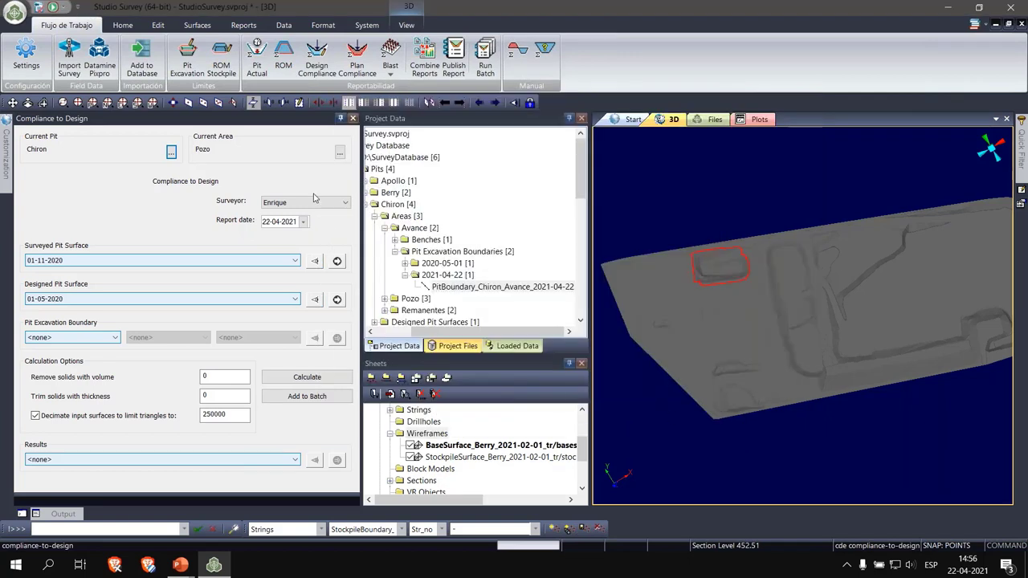
Set the report date to 12-04-2021 and preview the output files of the 8:38:07 design compliance result
{"action": "left_click", "coordinate": [298, 224]}
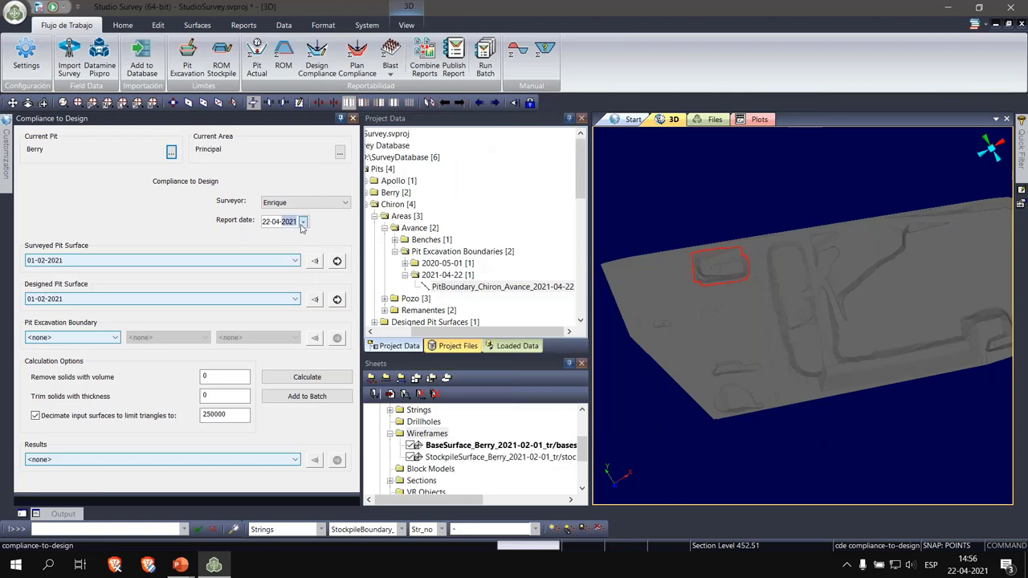
{"action": "left_click", "coordinate": [303, 223]}
{"action": "left_click", "coordinate": [201, 296]}
{"action": "left_click", "coordinate": [314, 460]}
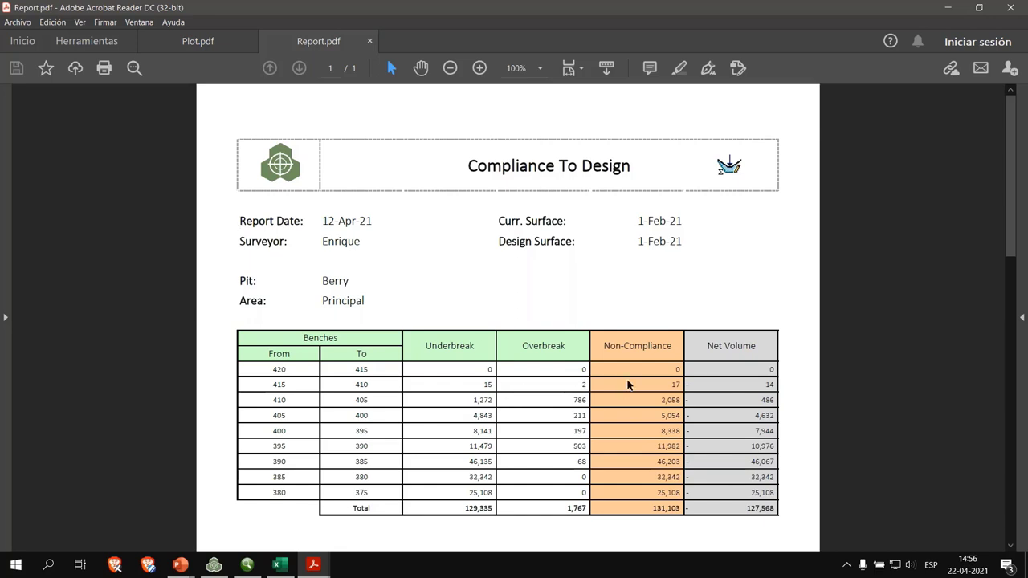
Examine the Design Compliance plot in Plot.pdf at full-page size, checking the surveyor and signature fields and the overbreak, underbreak and net volumes
{"action": "left_click", "coordinate": [201, 44]}
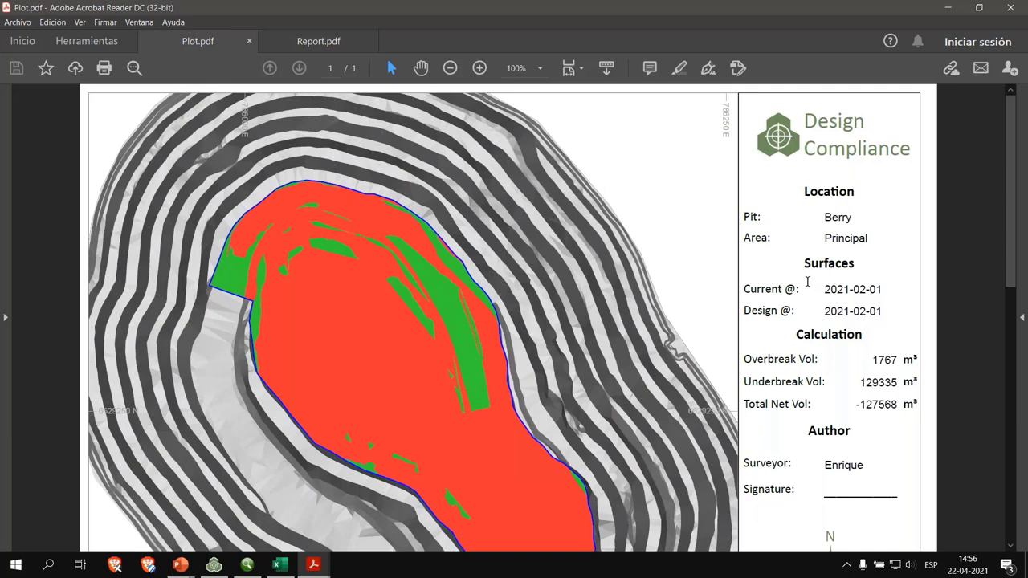
{"action": "key", "text": "ctrl+0"}
{"action": "double_click", "coordinate": [785, 378]}
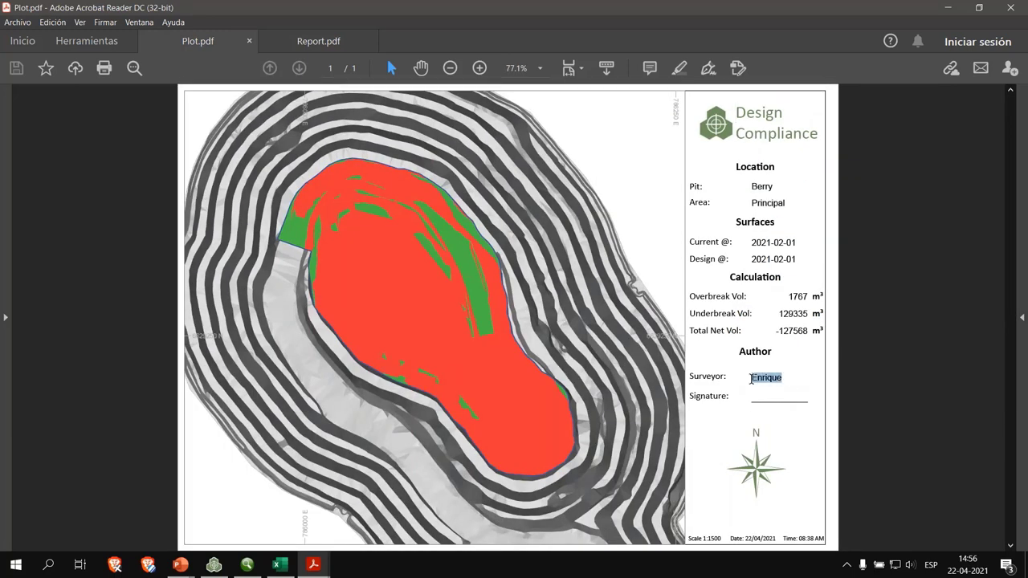
{"action": "left_click", "coordinate": [809, 413]}
{"action": "left_click", "coordinate": [756, 397]}
{"action": "left_click_drag", "start_coordinate": [787, 299], "coordinate": [821, 297]}
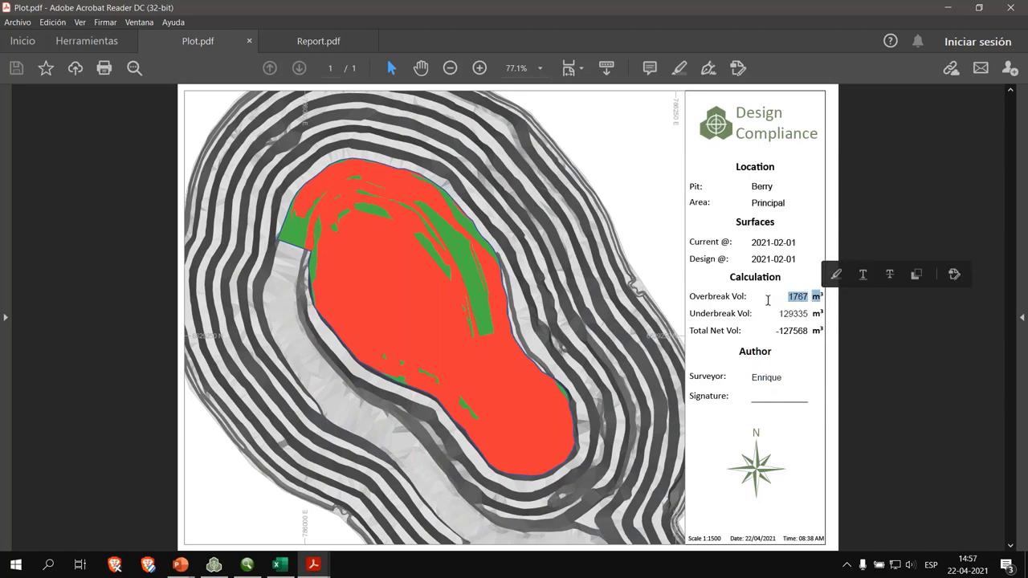
{"action": "left_click_drag", "start_coordinate": [777, 314], "coordinate": [813, 332]}
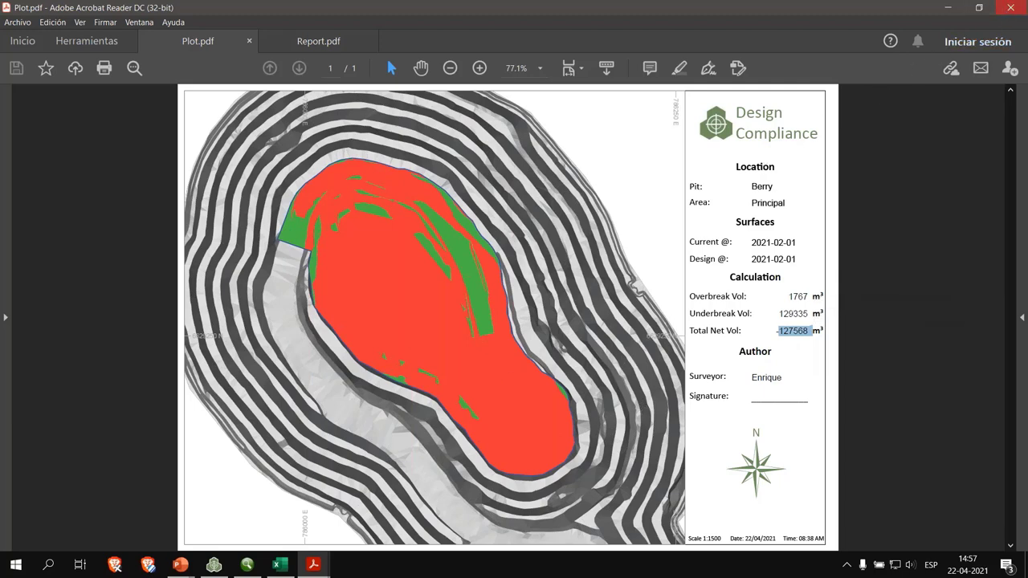
Close the Compliance To Design plot and report PDFs and close Report.xlsx without saving
{"action": "left_click", "coordinate": [1005, 10]}
{"action": "left_click", "coordinate": [524, 306]}
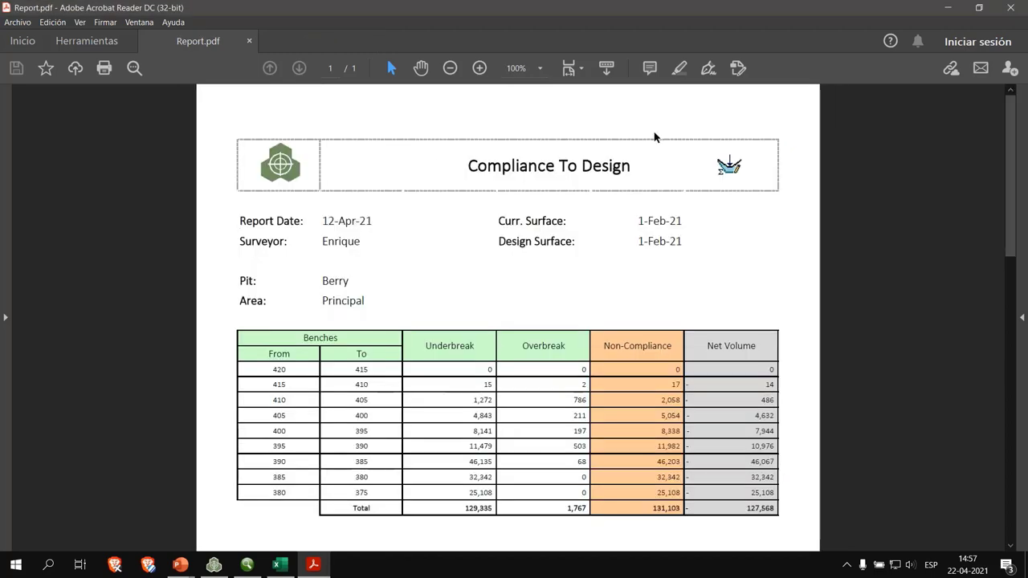
{"action": "left_click", "coordinate": [1010, 7]}
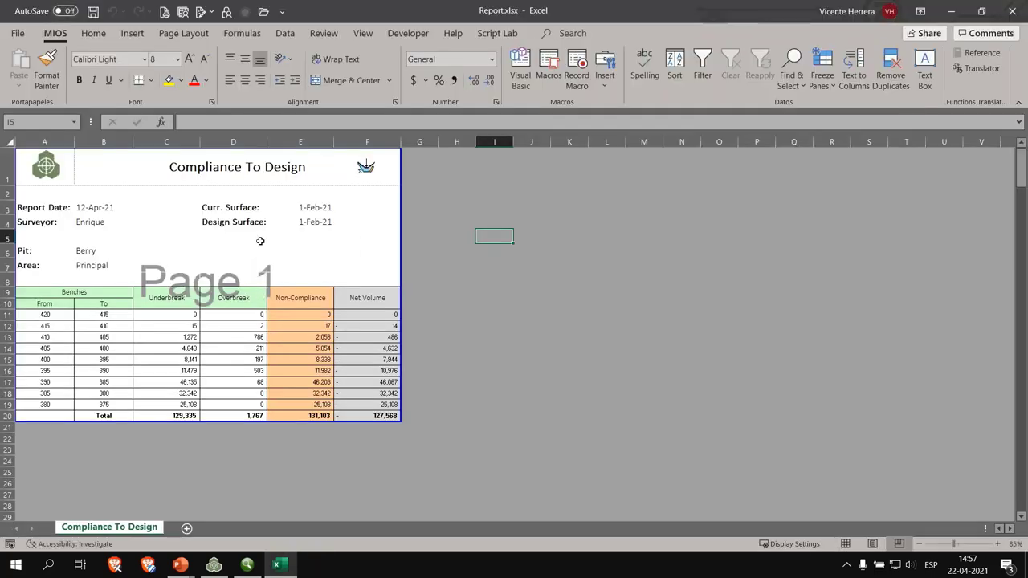
{"action": "left_click", "coordinate": [1014, 17]}
{"action": "left_click", "coordinate": [514, 299]}
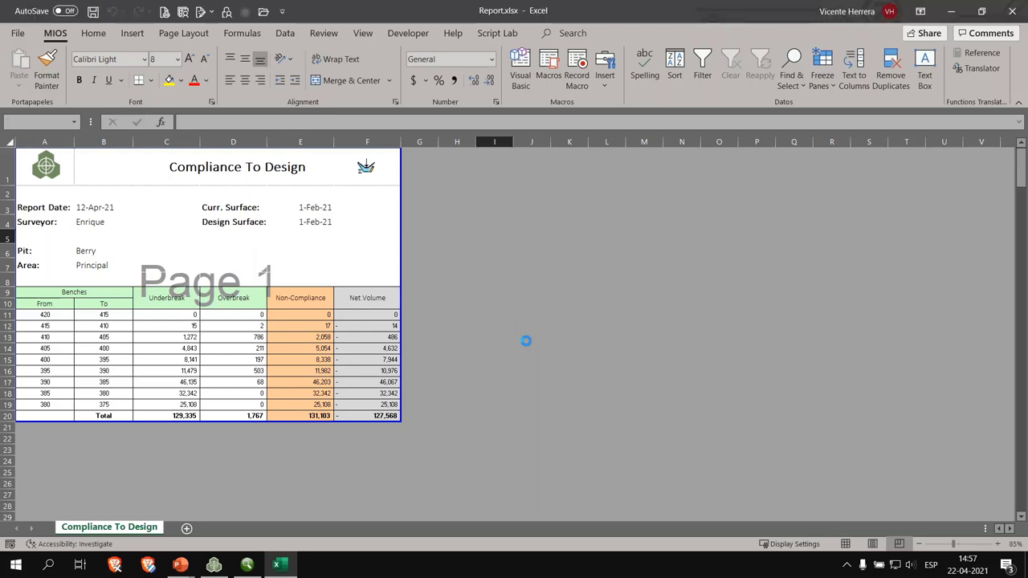
Inspect the DesignToCurrent_tr.dm wireframe in 3D and close its preview
{"action": "left_click_drag", "start_coordinate": [504, 320], "coordinate": [630, 345]}
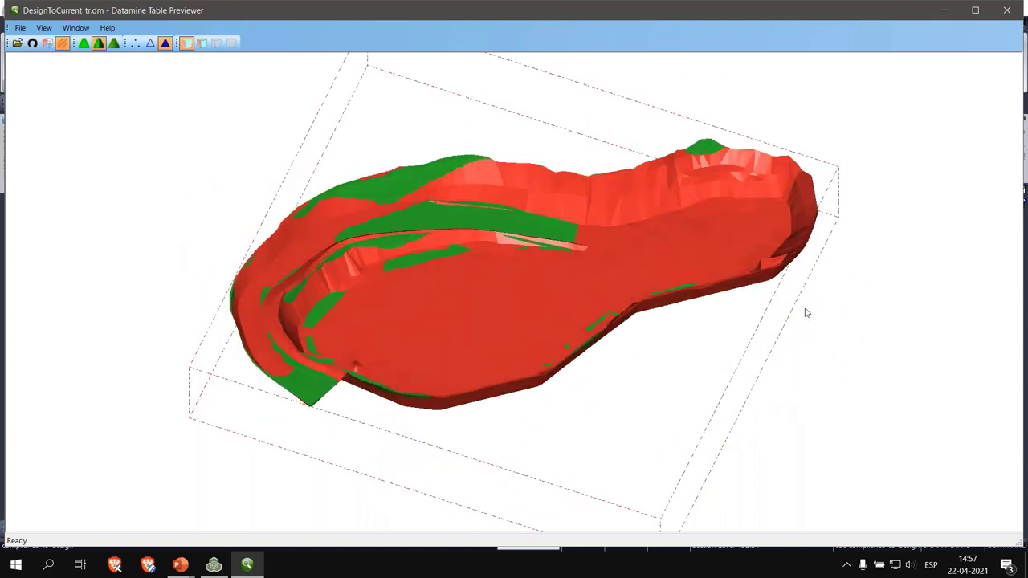
{"action": "left_click", "coordinate": [1008, 10]}
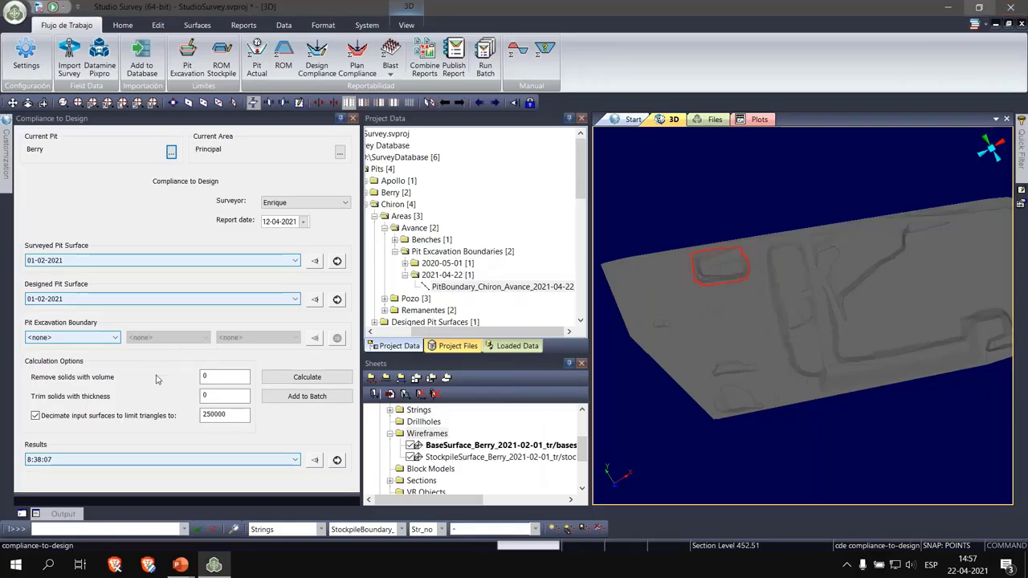
Open the Compliance to Plan calculation for Berry and set its report date to 12-04-2021
{"action": "left_click", "coordinate": [359, 64]}
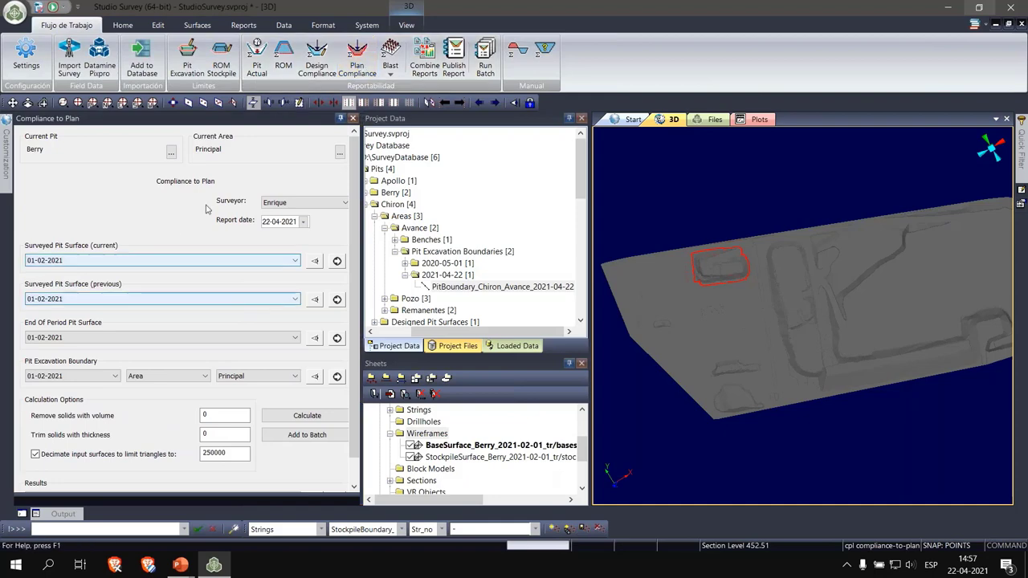
{"action": "scroll", "coordinate": [175, 367], "scroll_direction": "down", "scroll_amount": 1}
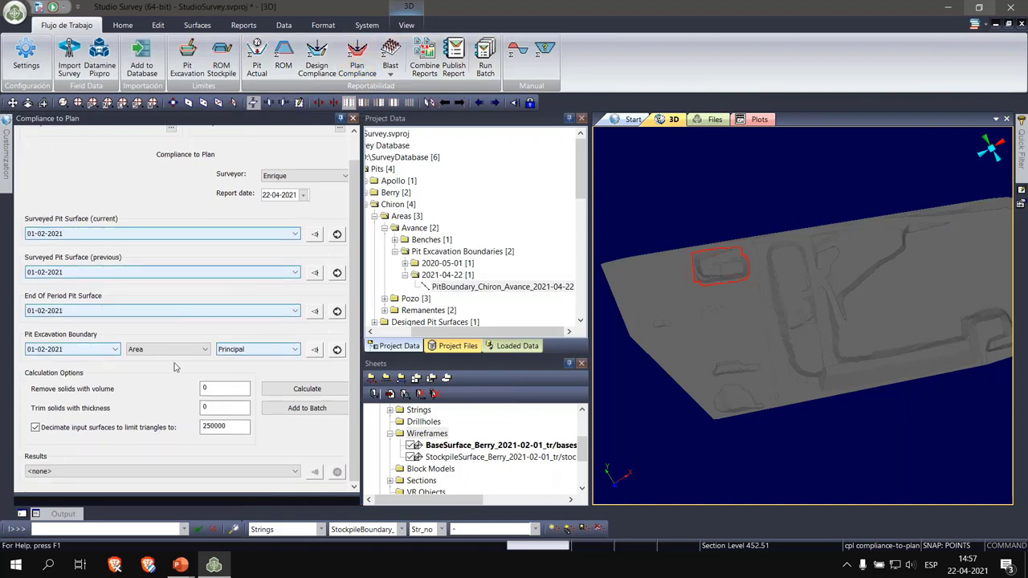
{"action": "left_click", "coordinate": [303, 196]}
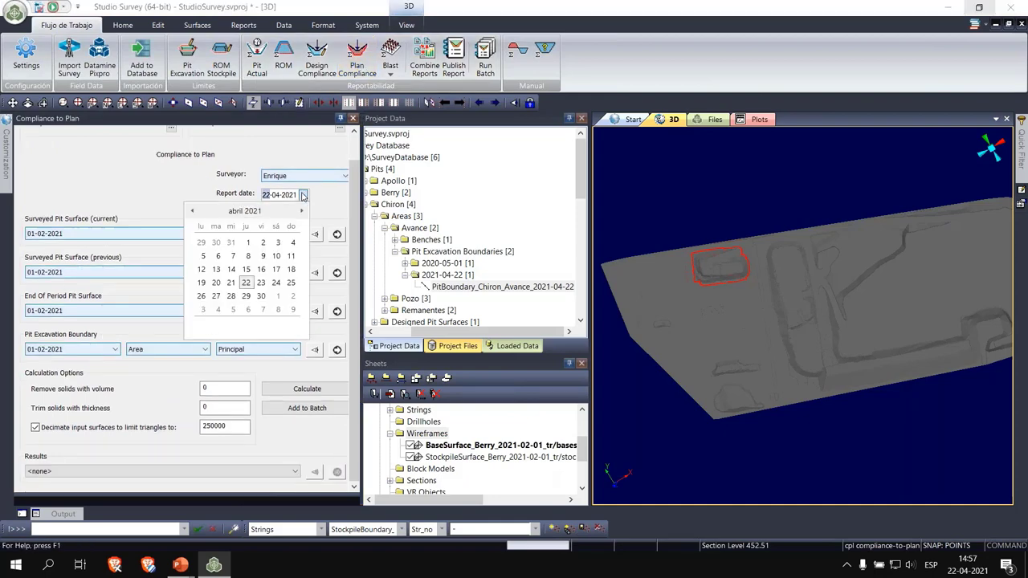
{"action": "left_click", "coordinate": [201, 270]}
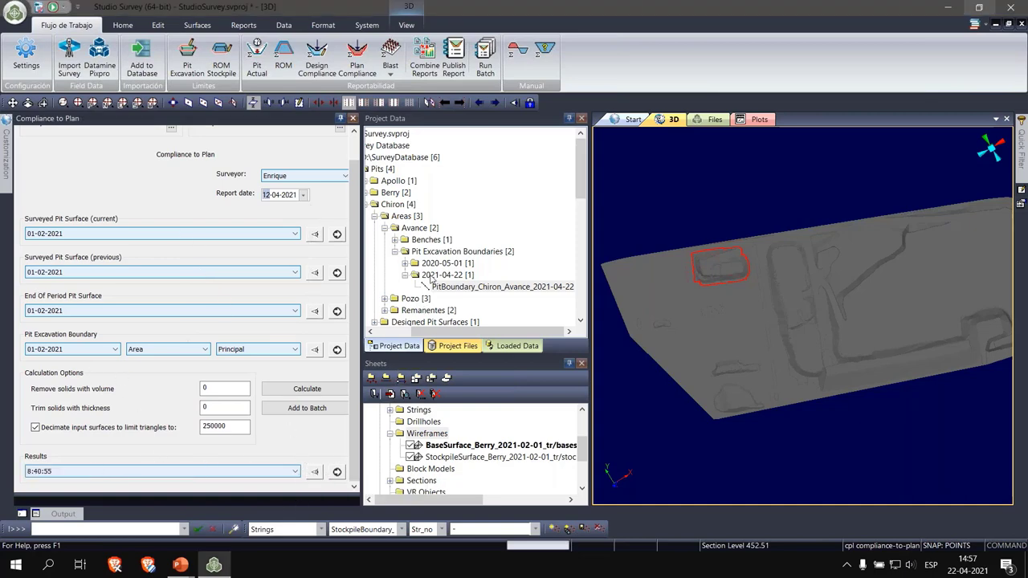
Browse the survey database's pits to the Reports folder of Berry's Principal area
{"action": "scroll", "coordinate": [417, 257], "scroll_direction": "down", "scroll_amount": 3}
{"action": "scroll", "coordinate": [420, 258], "scroll_direction": "up", "scroll_amount": 3}
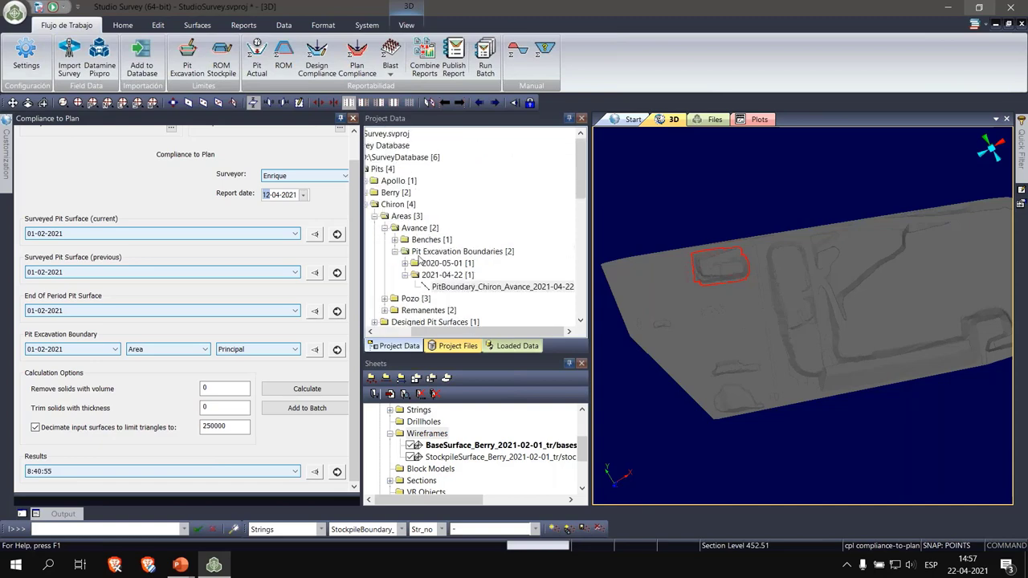
{"action": "left_click", "coordinate": [365, 207]}
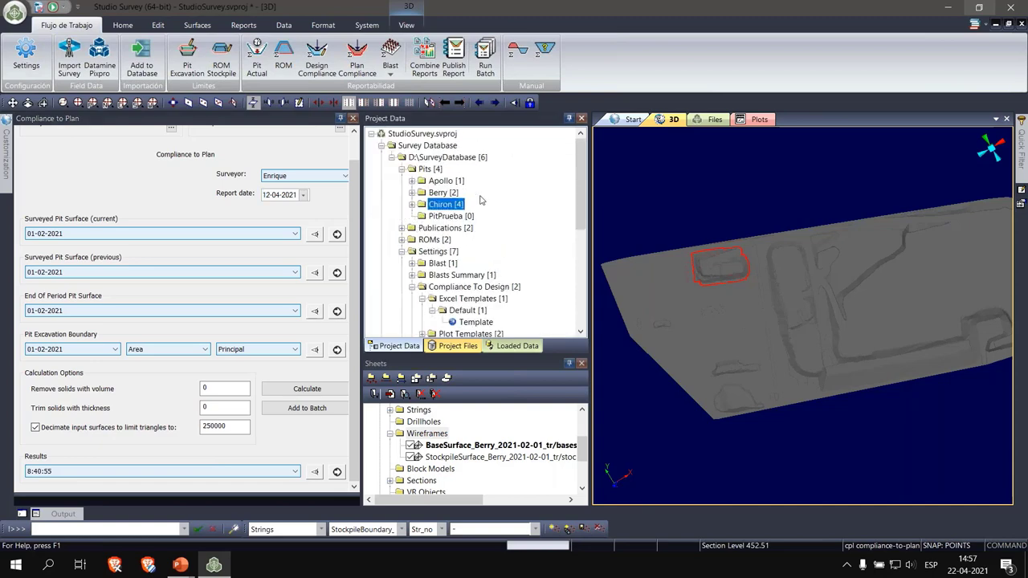
{"action": "left_click", "coordinate": [403, 170]}
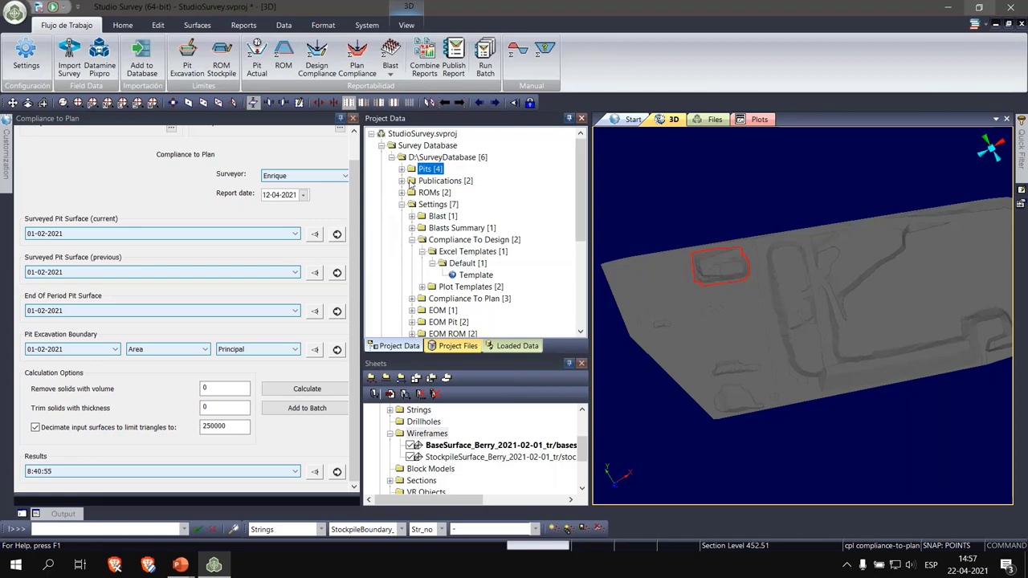
{"action": "left_click", "coordinate": [403, 170]}
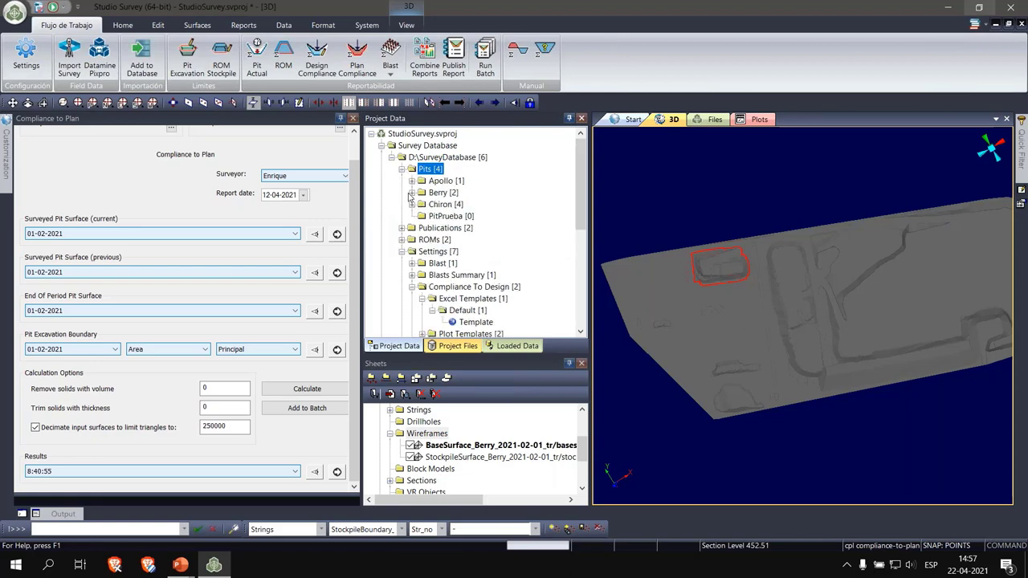
{"action": "left_click", "coordinate": [411, 193]}
{"action": "left_click", "coordinate": [422, 205]}
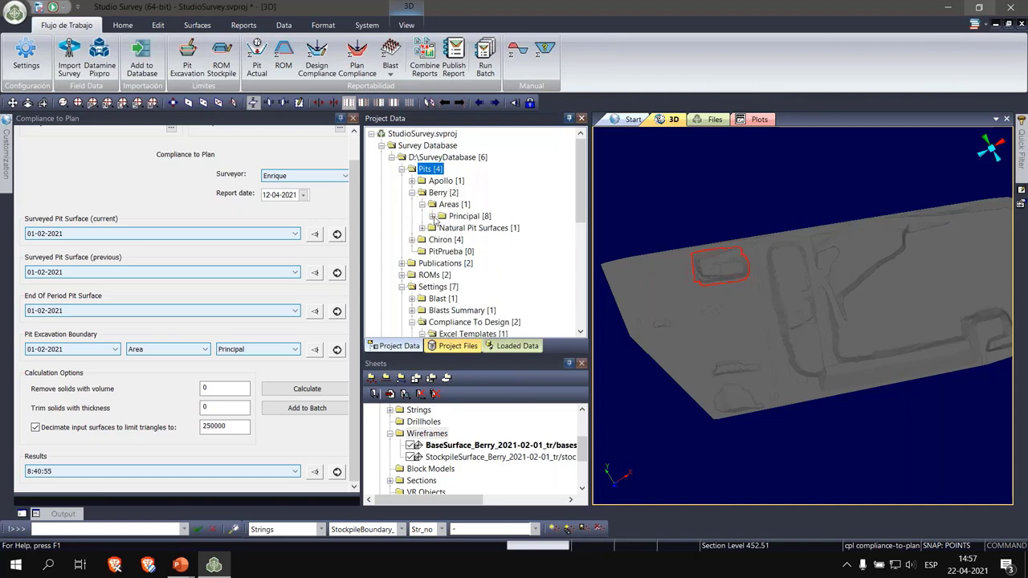
{"action": "left_click", "coordinate": [432, 216]}
{"action": "scroll", "coordinate": [462, 273], "scroll_direction": "down", "scroll_amount": 1}
{"action": "left_click", "coordinate": [442, 263]}
{"action": "scroll", "coordinate": [484, 278], "scroll_direction": "down", "scroll_amount": 1}
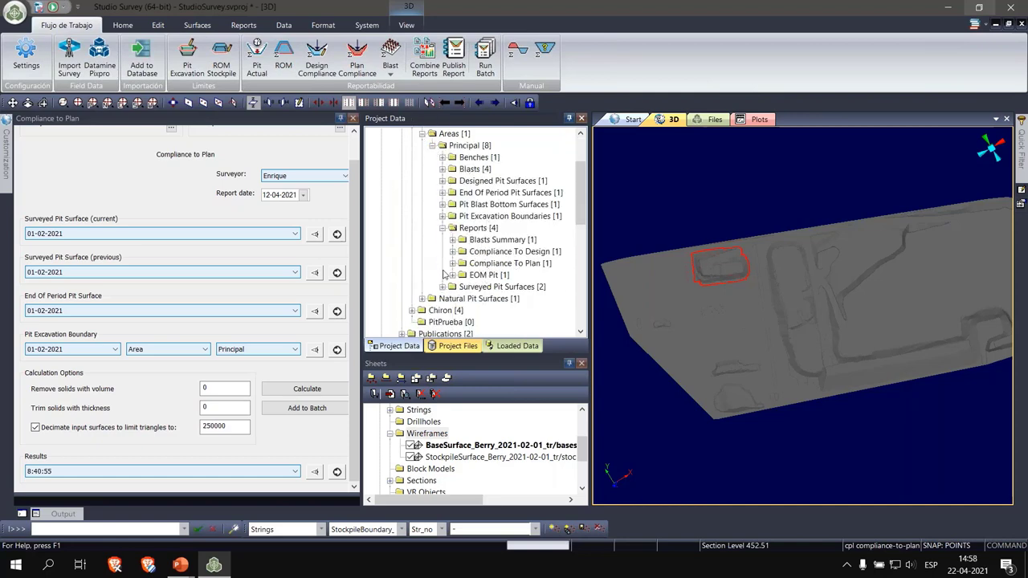
Open the plot from the 2021-04-12 Compliance To Plan results, run 08.40.55, and fit the full page in view
{"action": "left_click", "coordinate": [453, 263]}
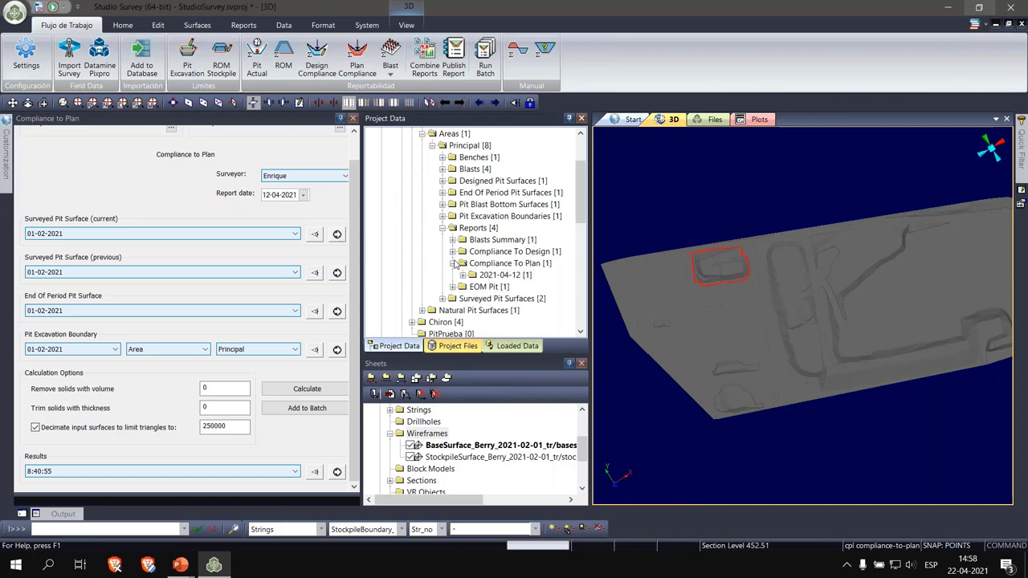
{"action": "left_click", "coordinate": [463, 274]}
{"action": "scroll", "coordinate": [483, 281], "scroll_direction": "down", "scroll_amount": 2}
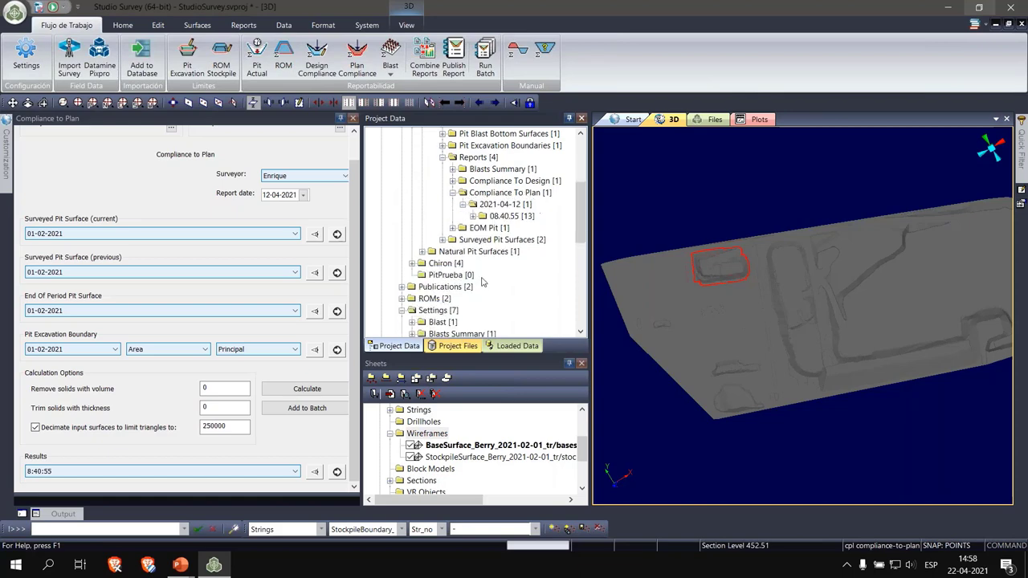
{"action": "left_click", "coordinate": [472, 216]}
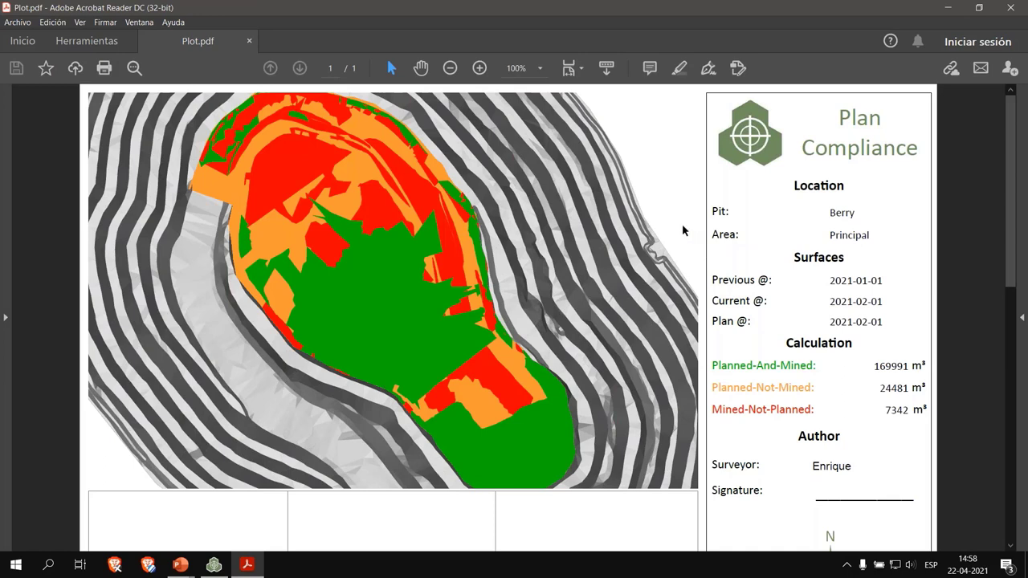
{"action": "key", "text": "ctrl+0"}
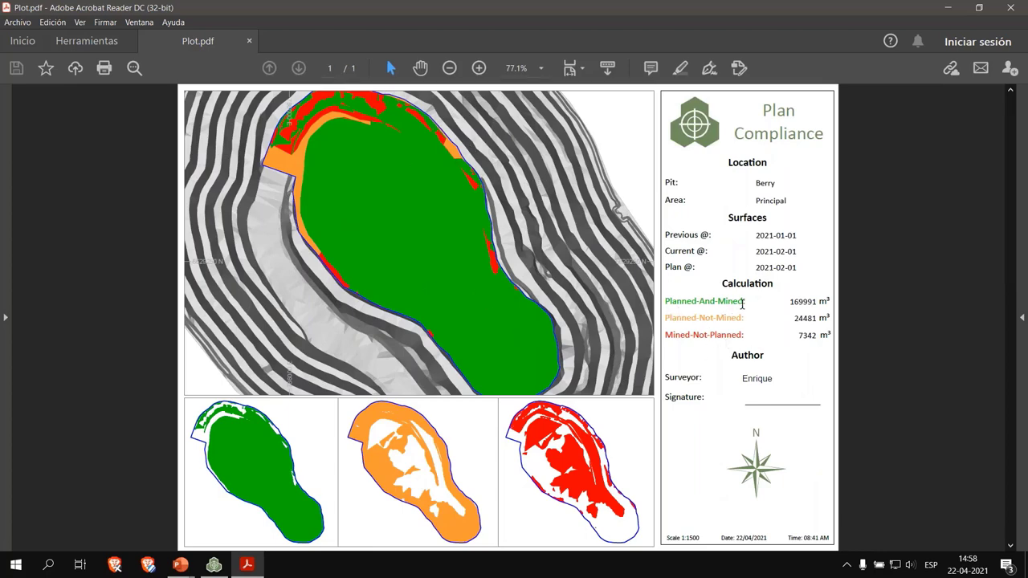
Examine the Planned-And-Mined, Planned-Not-Mined and Mined-Not-Planned figures and maps in the Plan Compliance plot, and close it
{"action": "left_click_drag", "start_coordinate": [745, 303], "coordinate": [671, 303]}
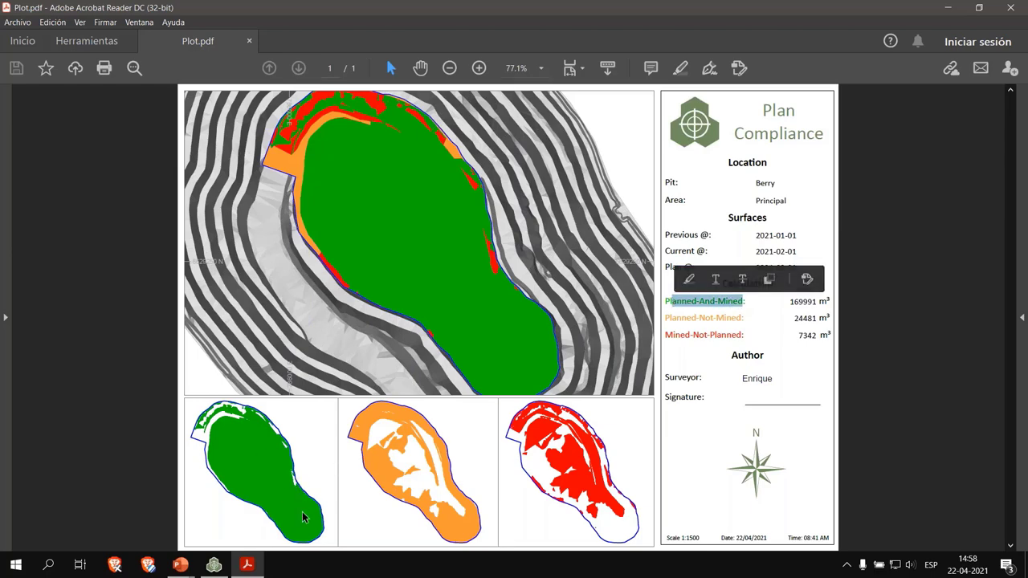
{"action": "left_click", "coordinate": [708, 299]}
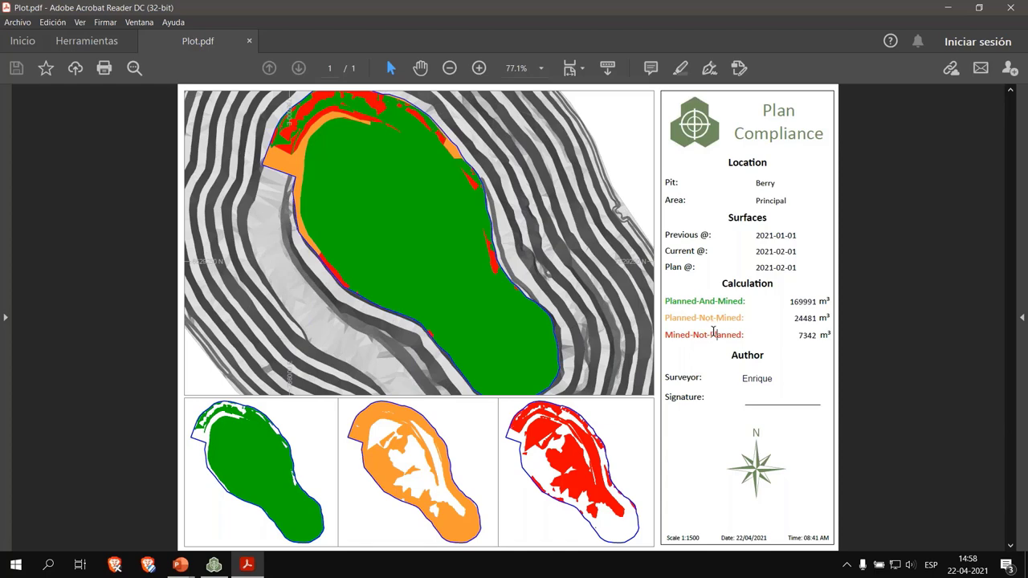
{"action": "left_click_drag", "start_coordinate": [745, 321], "coordinate": [682, 324]}
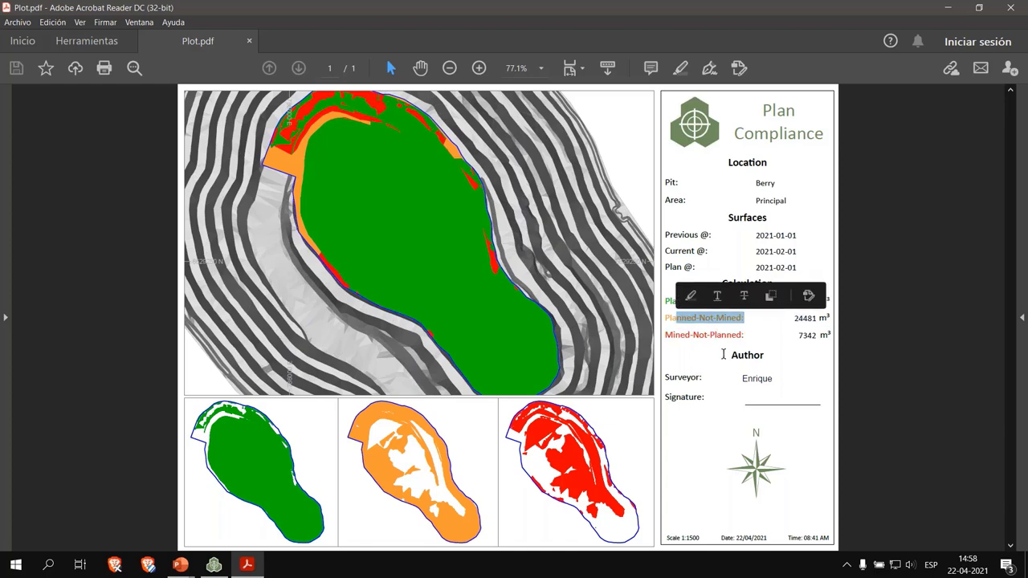
{"action": "left_click", "coordinate": [757, 342]}
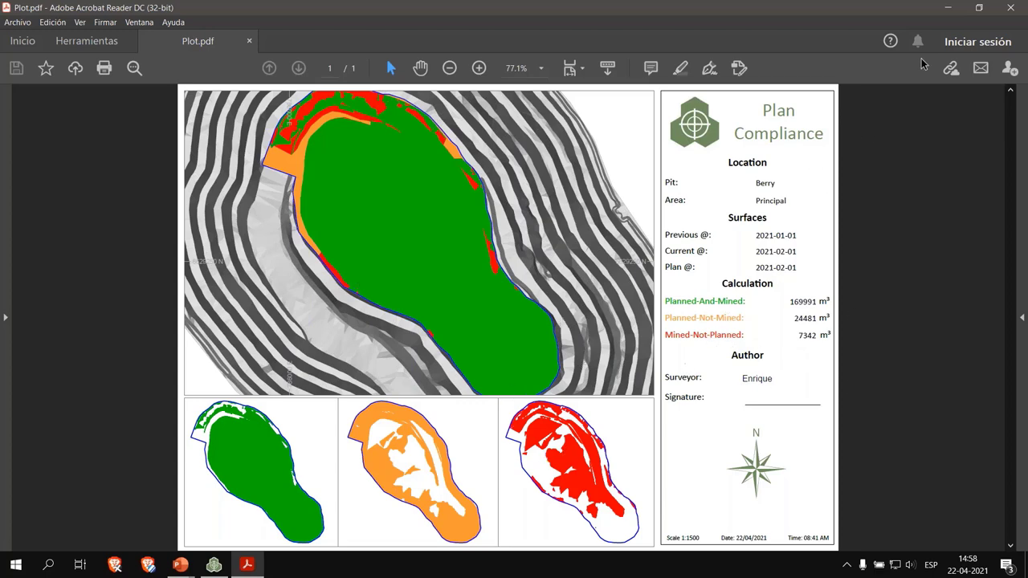
{"action": "left_click", "coordinate": [1004, 14]}
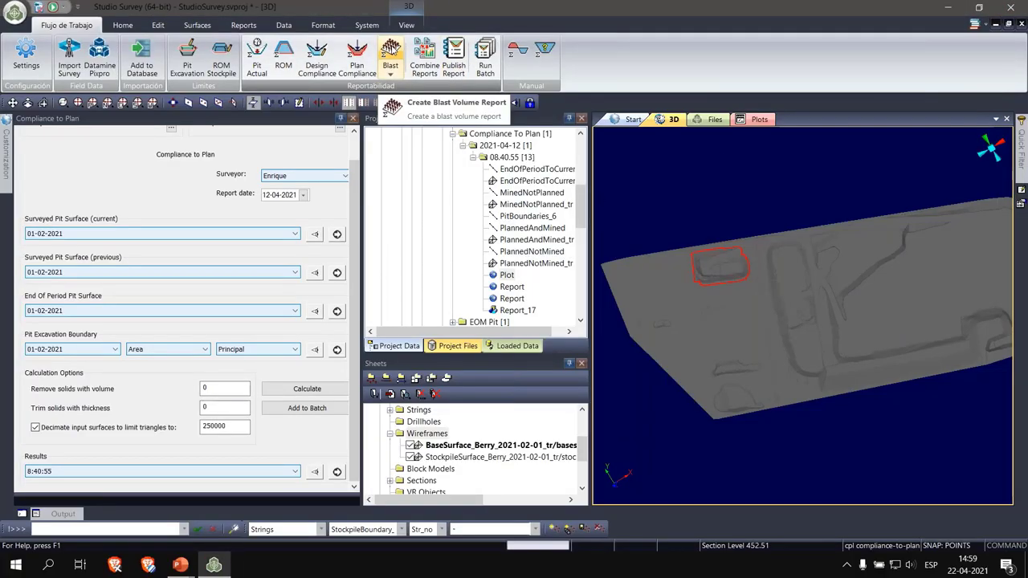
Open the blast volume calculation for Berry's Principal area, unload all data and widen the calculation form
{"action": "left_click", "coordinate": [390, 55]}
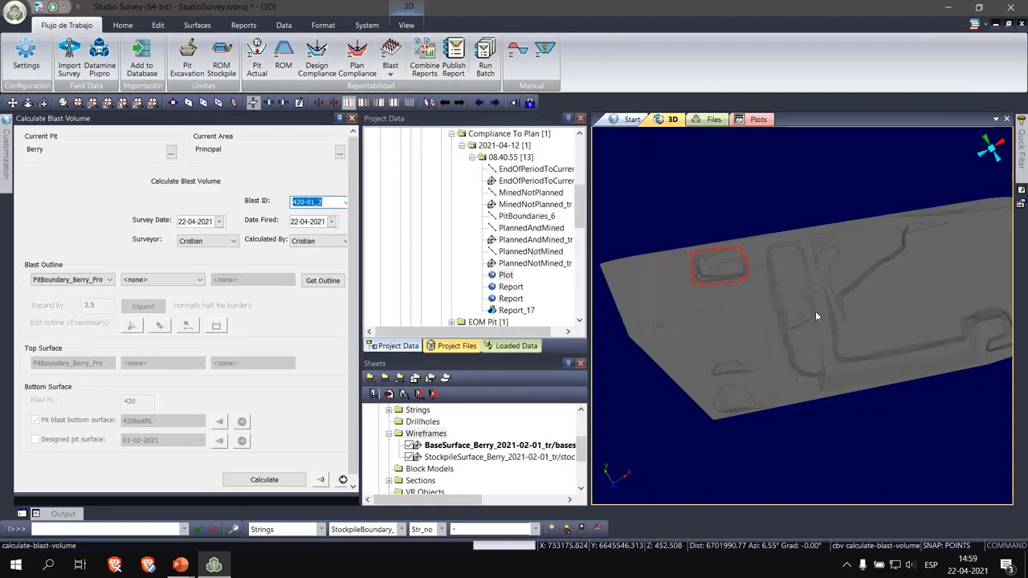
{"action": "left_click", "coordinate": [708, 201]}
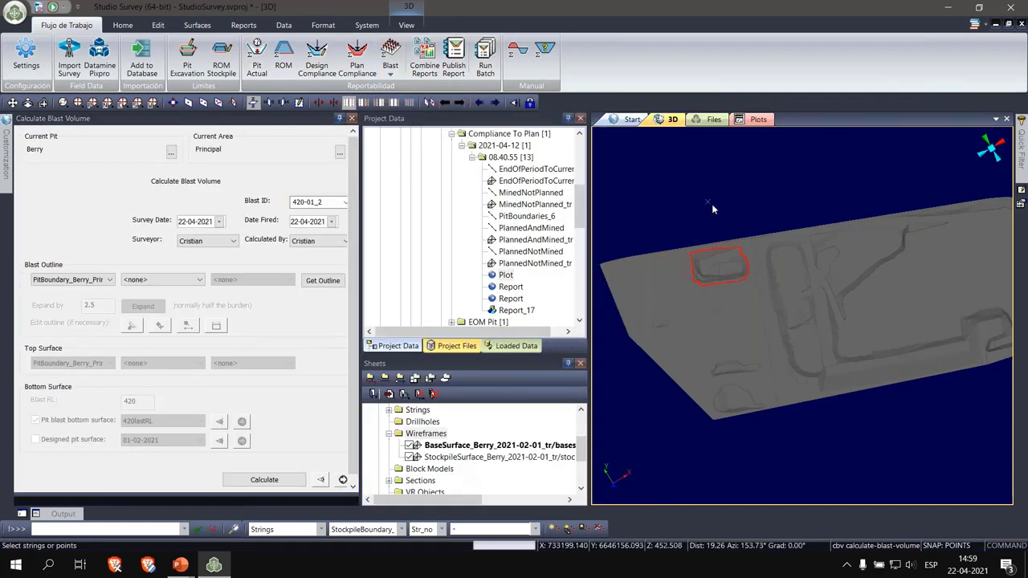
{"action": "key", "text": "Return"}
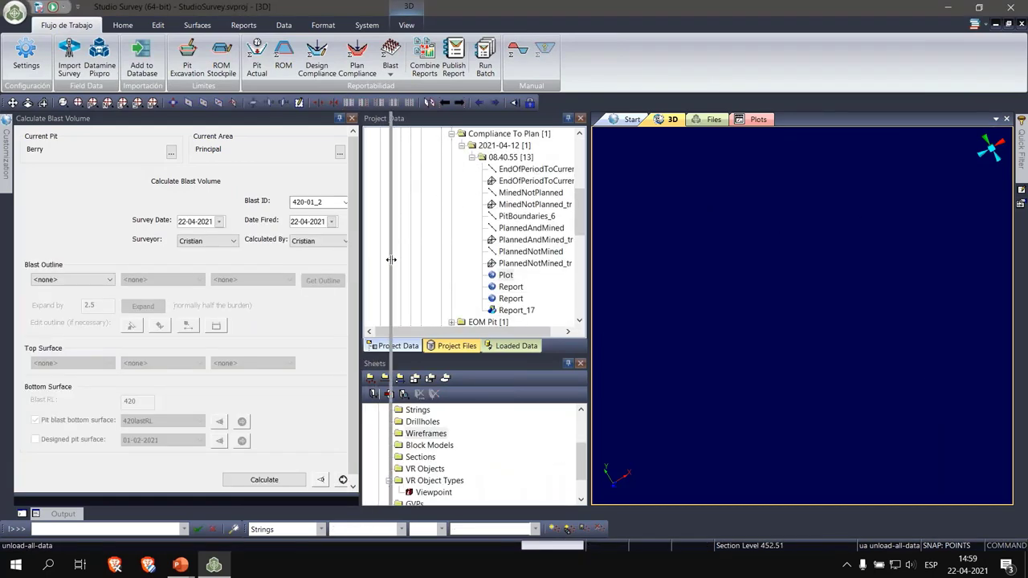
{"action": "left_click_drag", "start_coordinate": [362, 254], "coordinate": [390, 259]}
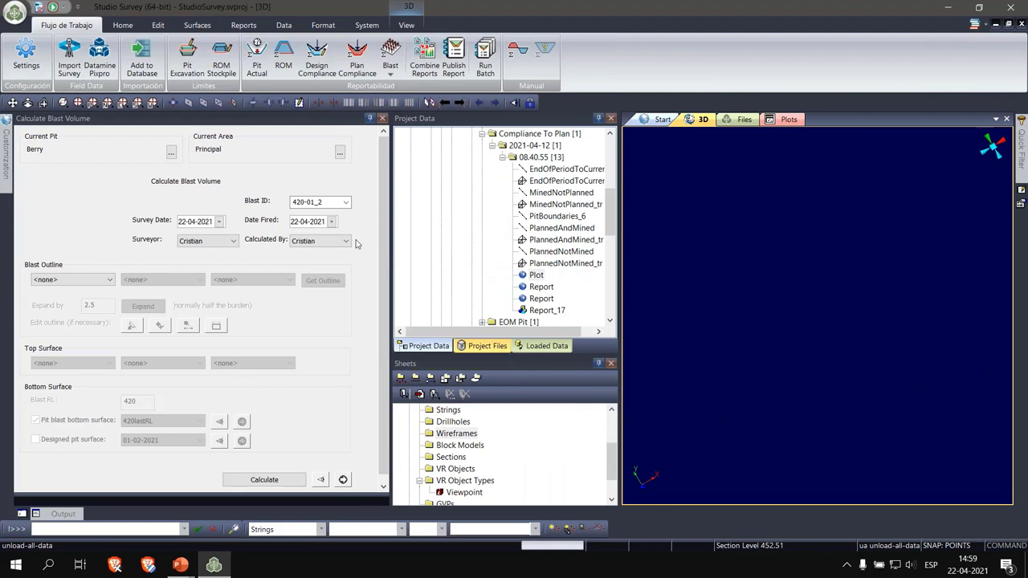
Load the Berry_Blast_420RL-01_st, -02_st and -03_st strings and Berry_Pit_Blast_Bottom_420RL_CrestOnly_st from the project files into the 3D view
{"action": "scroll", "coordinate": [570, 227], "scroll_direction": "up", "scroll_amount": 6}
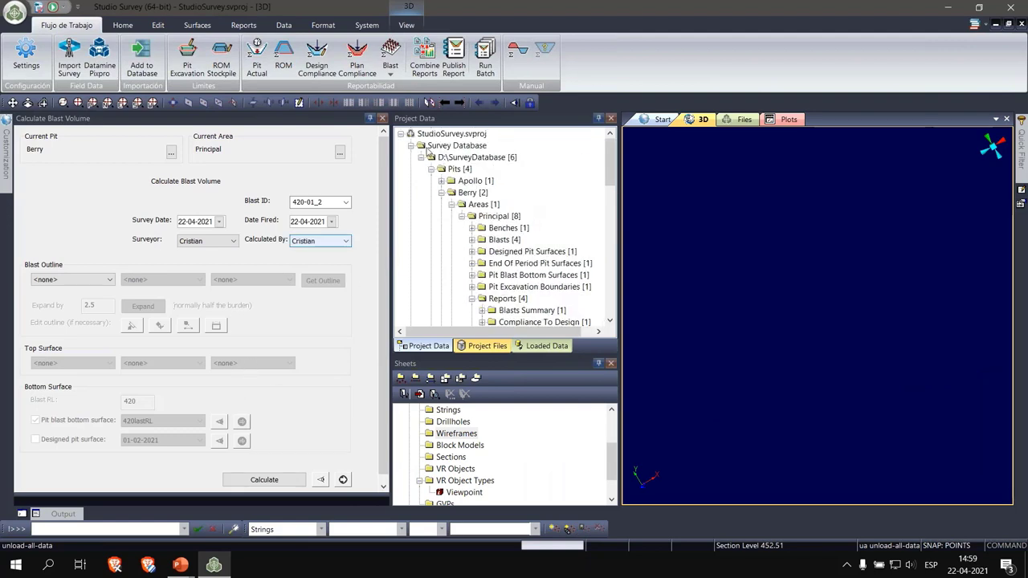
{"action": "left_click", "coordinate": [496, 345]}
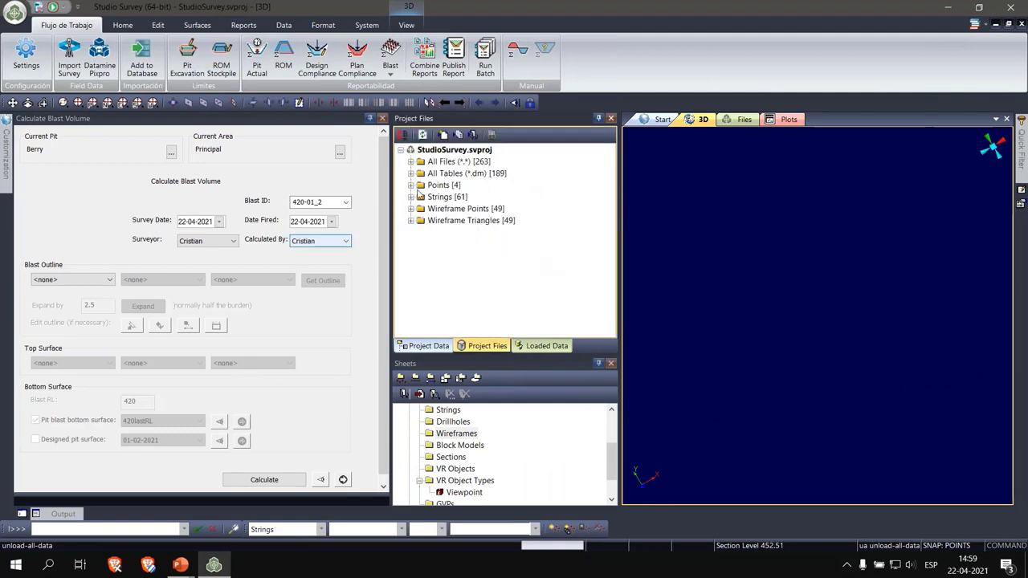
{"action": "left_click", "coordinate": [411, 199]}
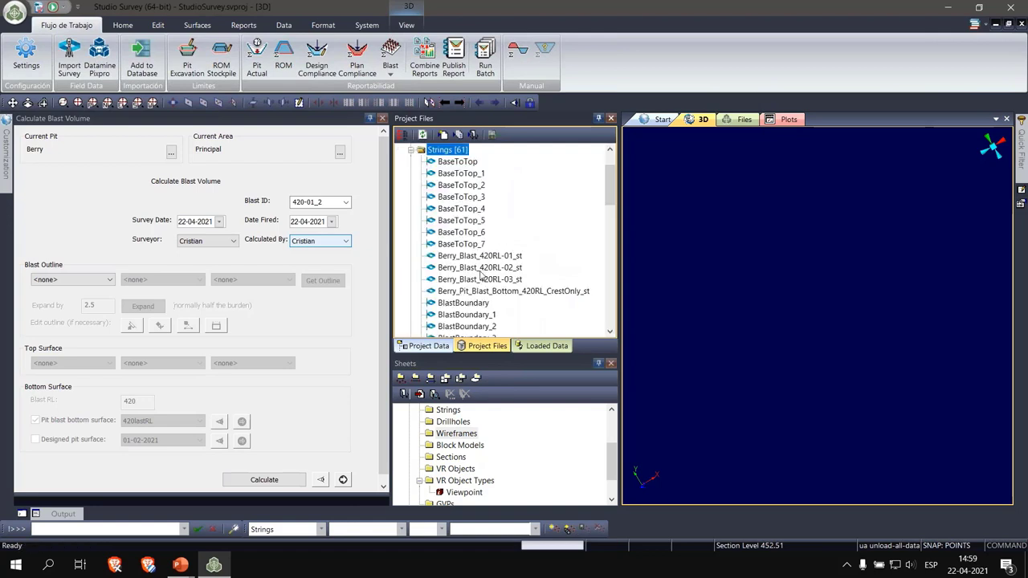
{"action": "left_click", "coordinate": [470, 255]}
{"action": "left_click", "coordinate": [492, 292], "text": "shift"}
{"action": "left_click_drag", "start_coordinate": [481, 291], "coordinate": [795, 273]}
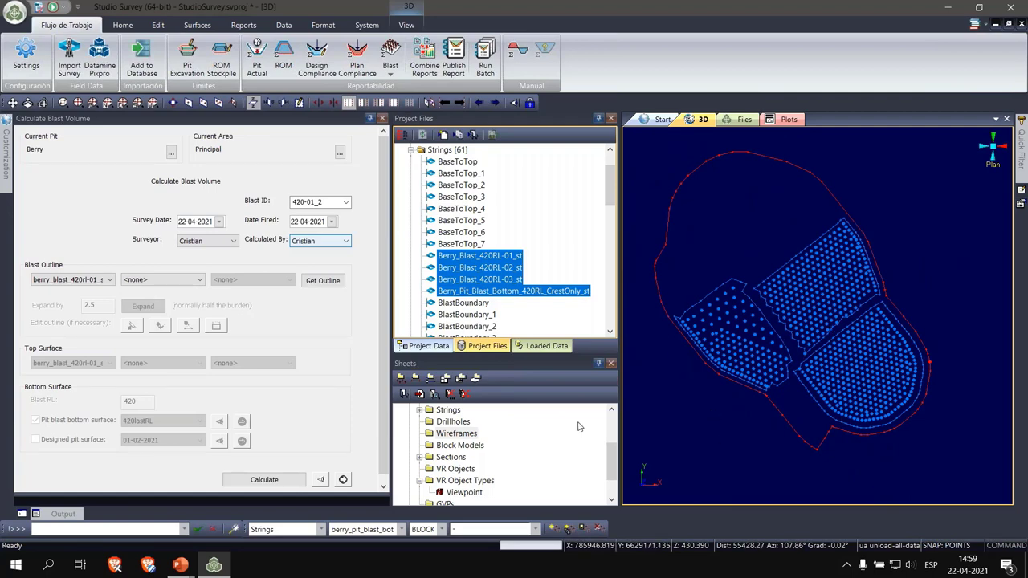
Set the blast ID to 420-01_3 and select the surveyor and the person who made the calculation
{"action": "left_click", "coordinate": [346, 201]}
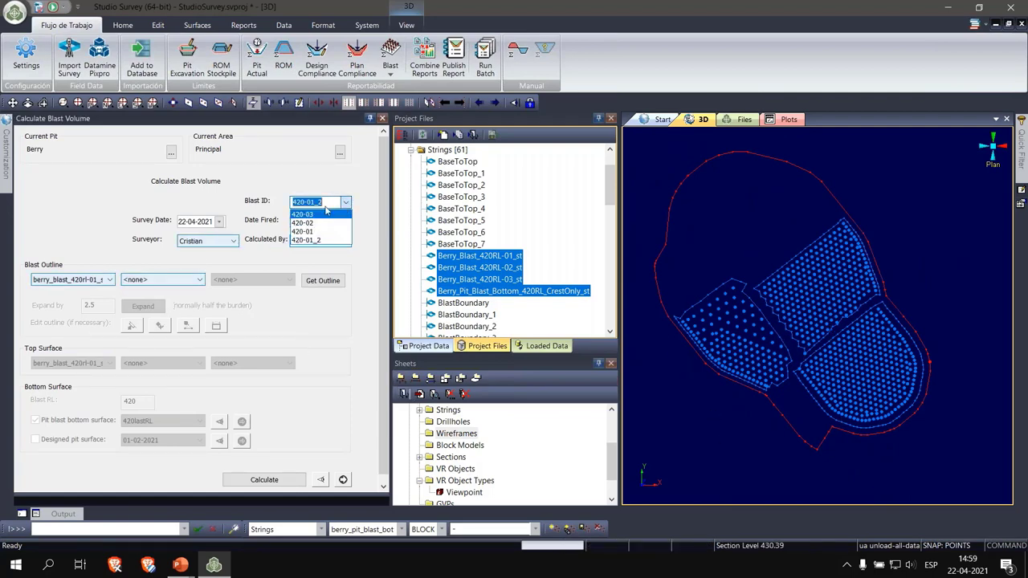
{"action": "left_click", "coordinate": [323, 202]}
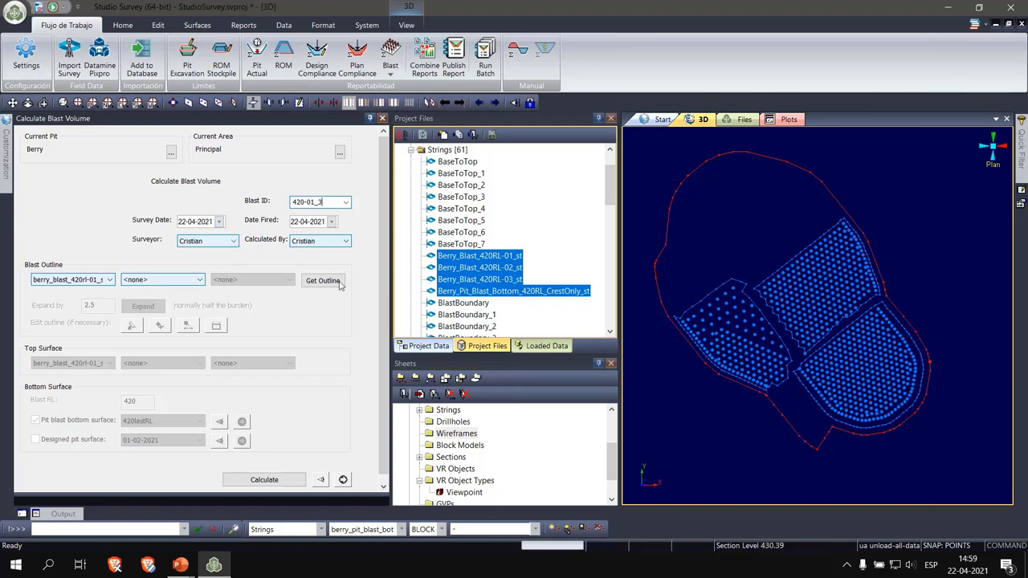
{"action": "left_click", "coordinate": [234, 241]}
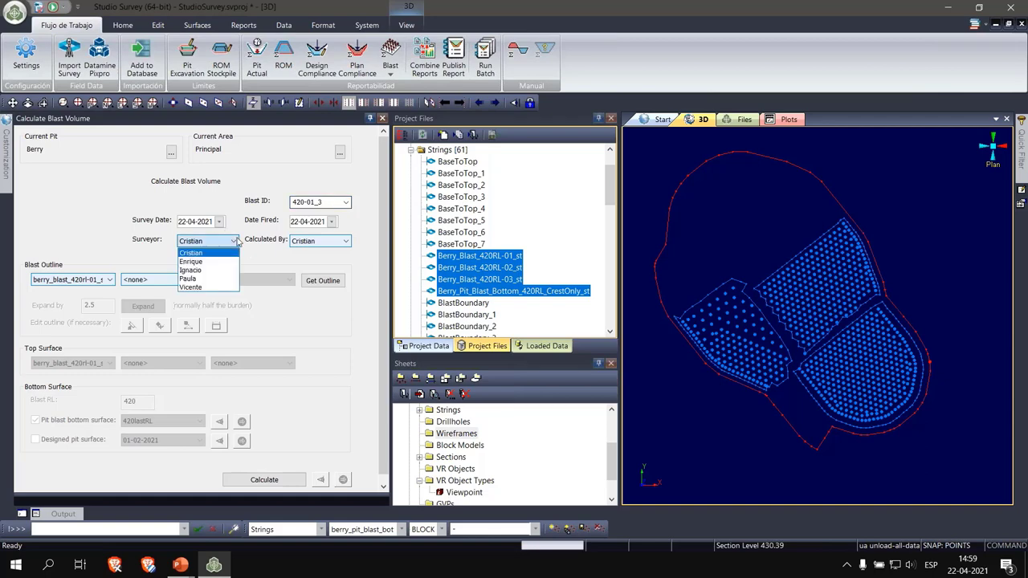
{"action": "left_click", "coordinate": [215, 279]}
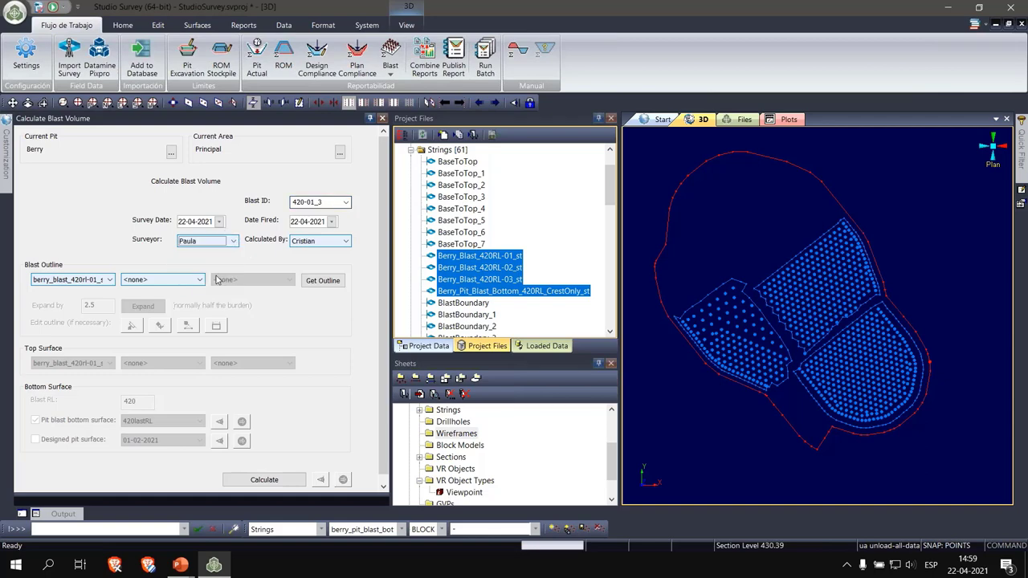
{"action": "left_click", "coordinate": [346, 241]}
{"action": "left_click", "coordinate": [318, 290]}
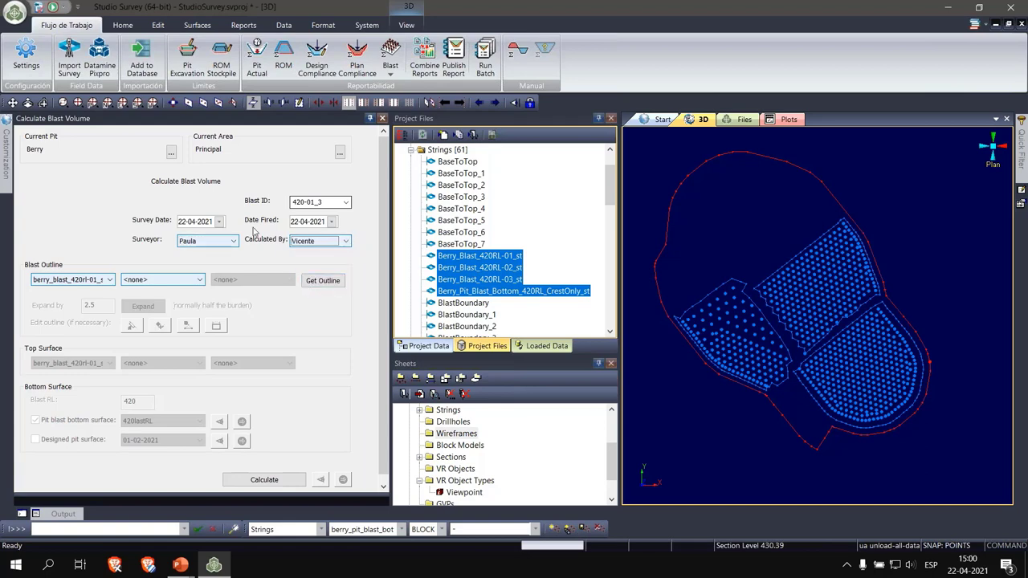
Set the survey date to 19-04-2021 and choose berry_blast_420rl-01_st as the blast outline's source object
{"action": "left_click", "coordinate": [218, 222]}
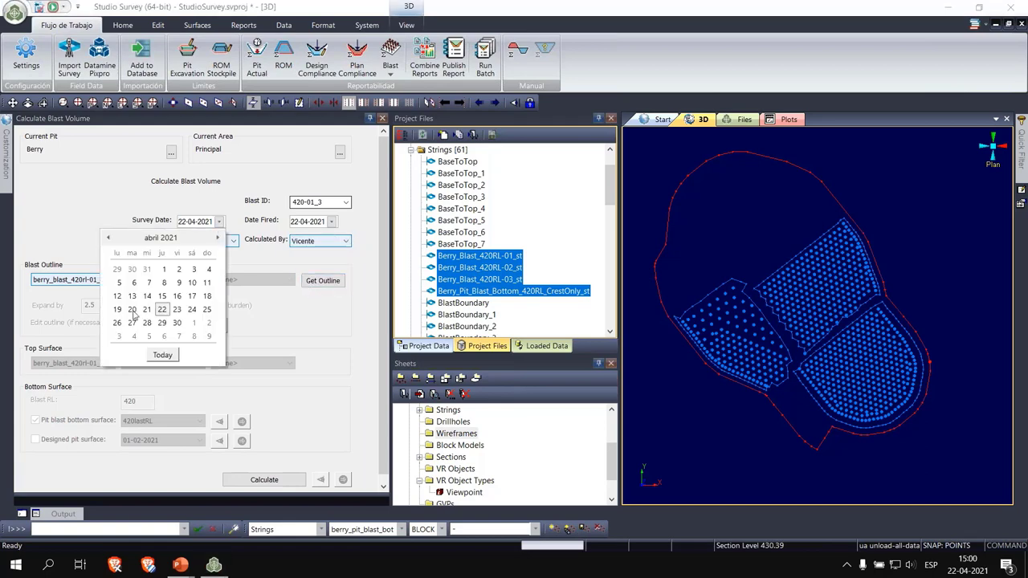
{"action": "left_click", "coordinate": [118, 311]}
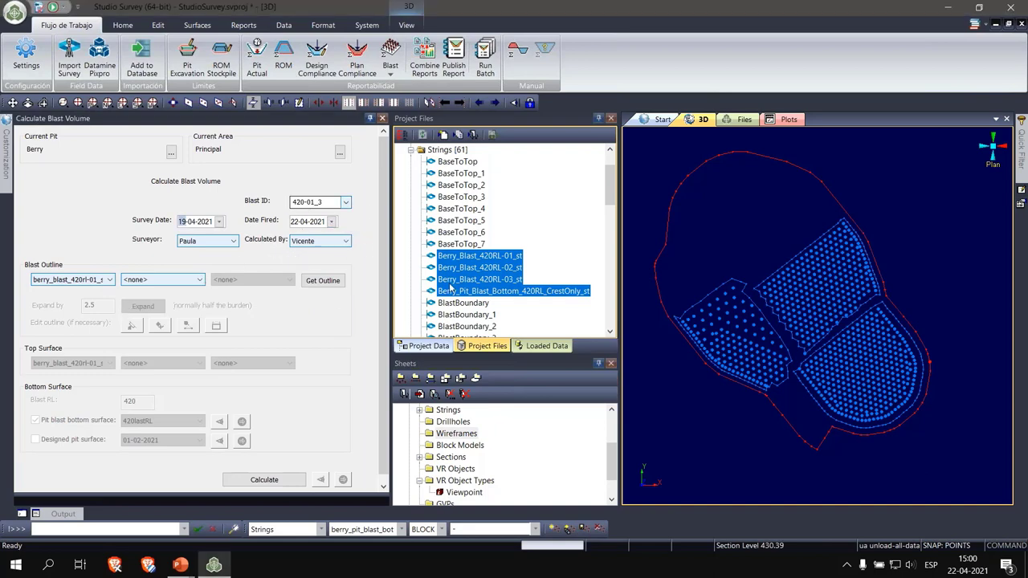
{"action": "left_click", "coordinate": [102, 281]}
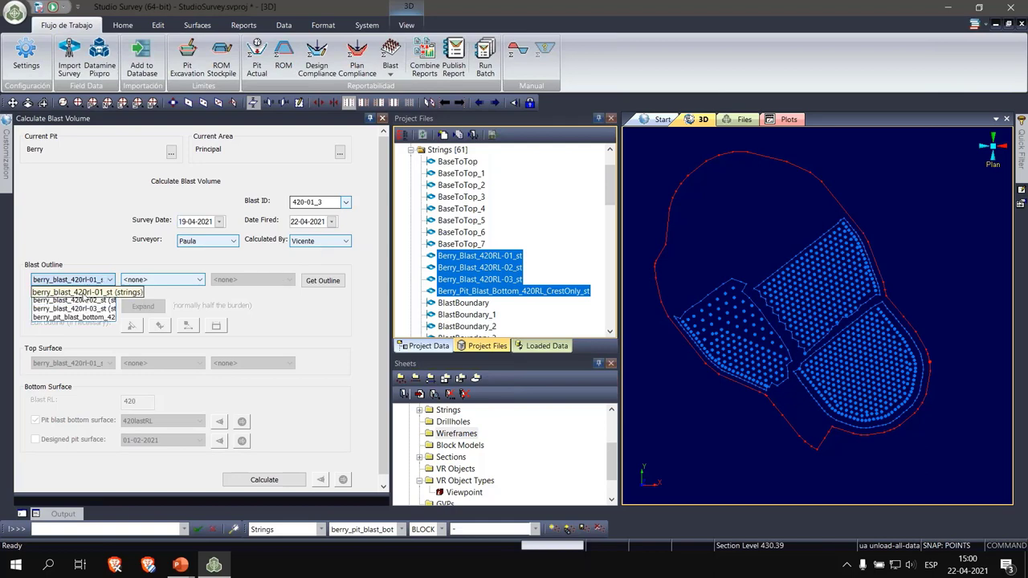
{"action": "left_click", "coordinate": [87, 294]}
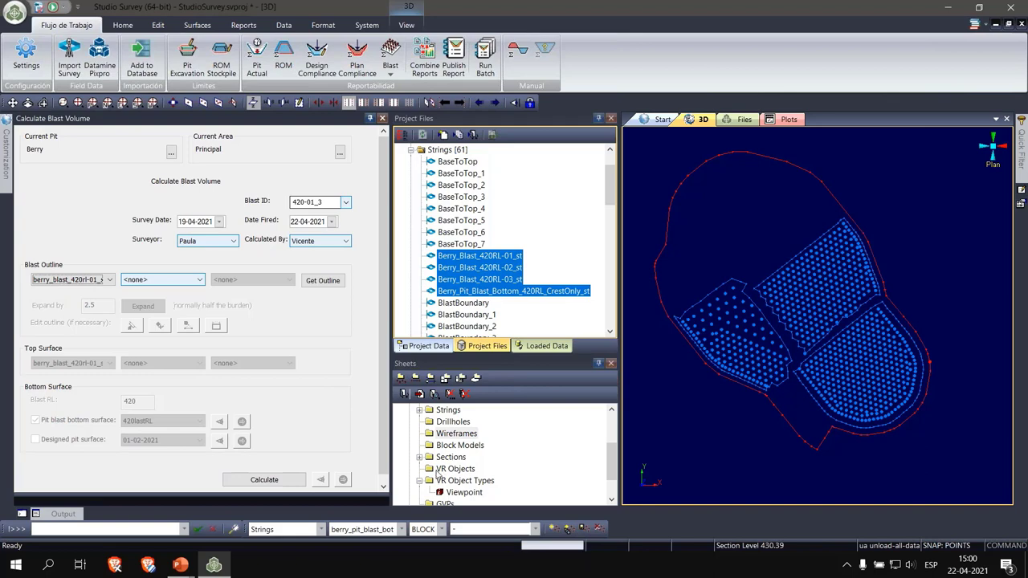
Hide the berry_blast_420rl-02_st and -03_st strings to view blast 01 by itself, and show both again
{"action": "scroll", "coordinate": [440, 474], "scroll_direction": "up", "scroll_amount": 2}
{"action": "scroll", "coordinate": [434, 460], "scroll_direction": "down", "scroll_amount": 1}
{"action": "left_click", "coordinate": [418, 446]}
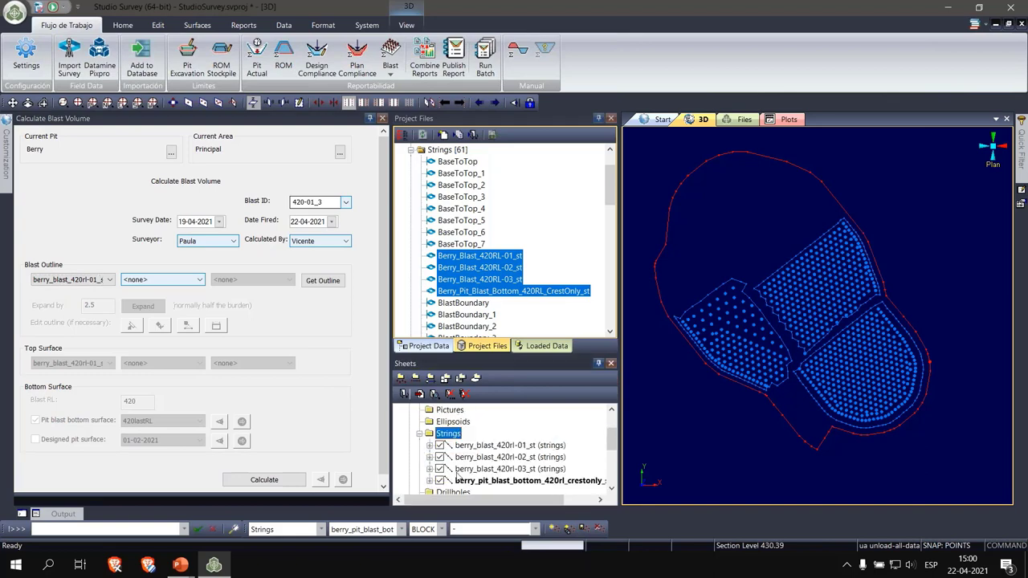
{"action": "left_click", "coordinate": [442, 458]}
{"action": "left_click", "coordinate": [441, 469]}
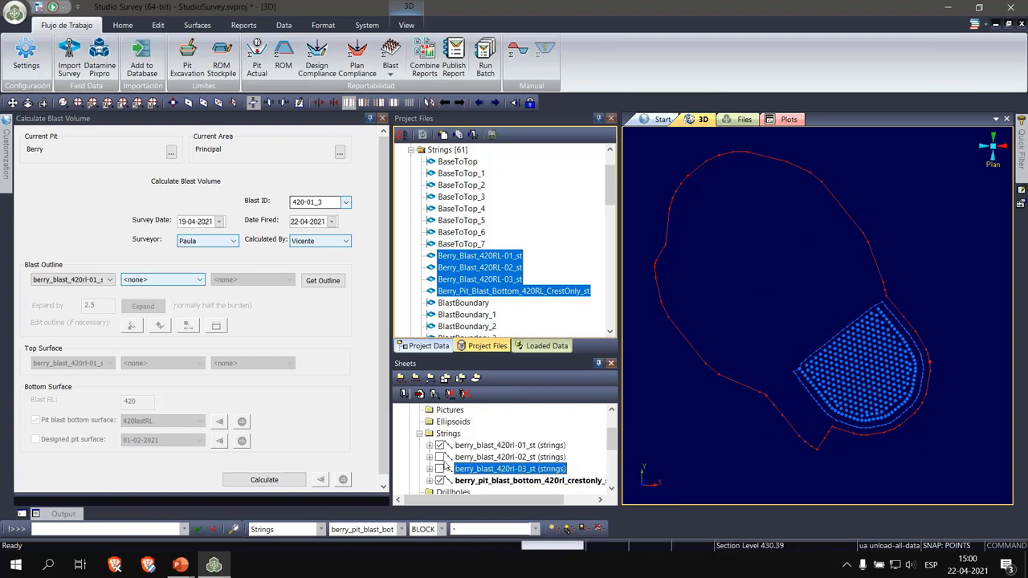
{"action": "left_click", "coordinate": [441, 469]}
{"action": "left_click", "coordinate": [442, 457]}
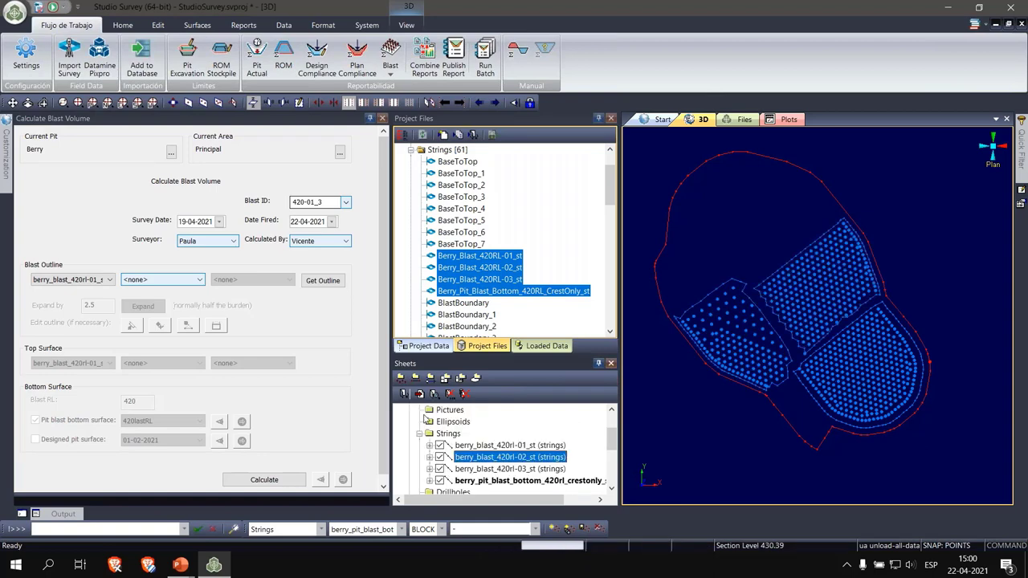
Get the blast outline from the berry_blast_420rl-01_st strings and expand it by 3
{"action": "left_click", "coordinate": [323, 280]}
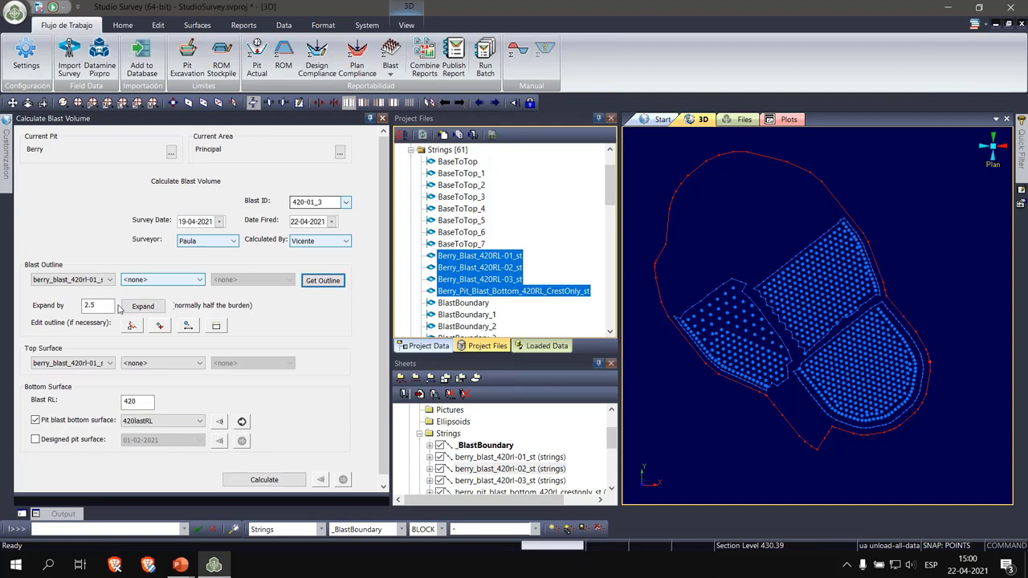
{"action": "left_click_drag", "start_coordinate": [108, 306], "coordinate": [74, 302]}
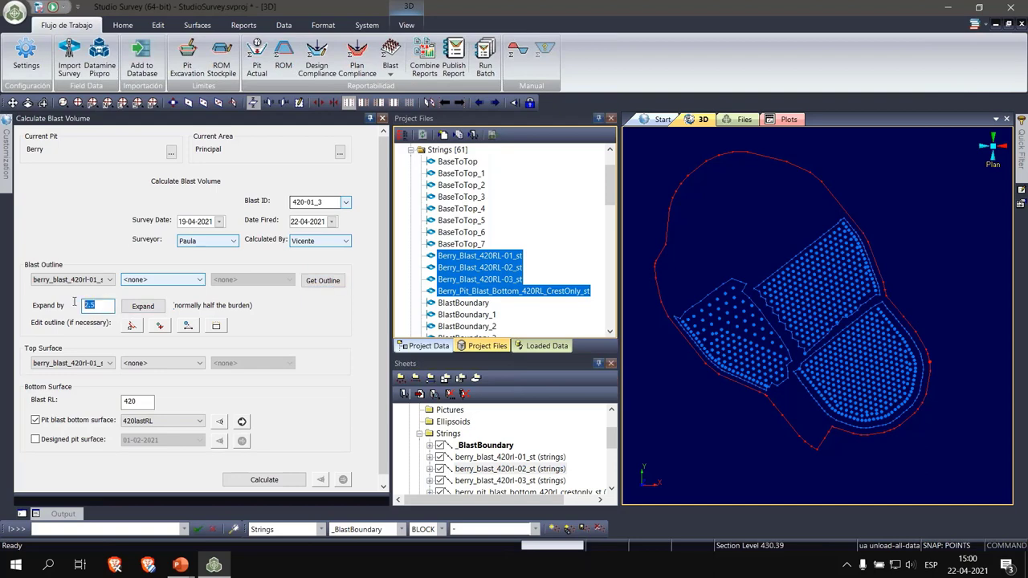
{"action": "left_click", "coordinate": [143, 307]}
{"action": "scroll", "coordinate": [908, 363], "scroll_direction": "up", "scroll_amount": 5}
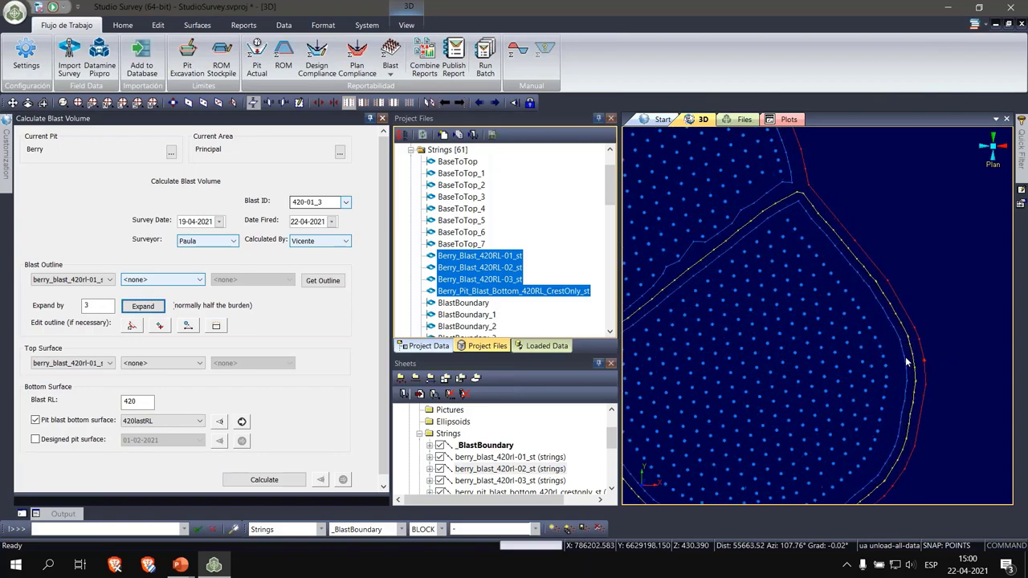
{"action": "scroll", "coordinate": [837, 352], "scroll_direction": "up", "scroll_amount": 1}
{"action": "scroll", "coordinate": [837, 352], "scroll_direction": "down", "scroll_amount": 4}
{"action": "left_click_drag", "start_coordinate": [848, 380], "coordinate": [812, 325]}
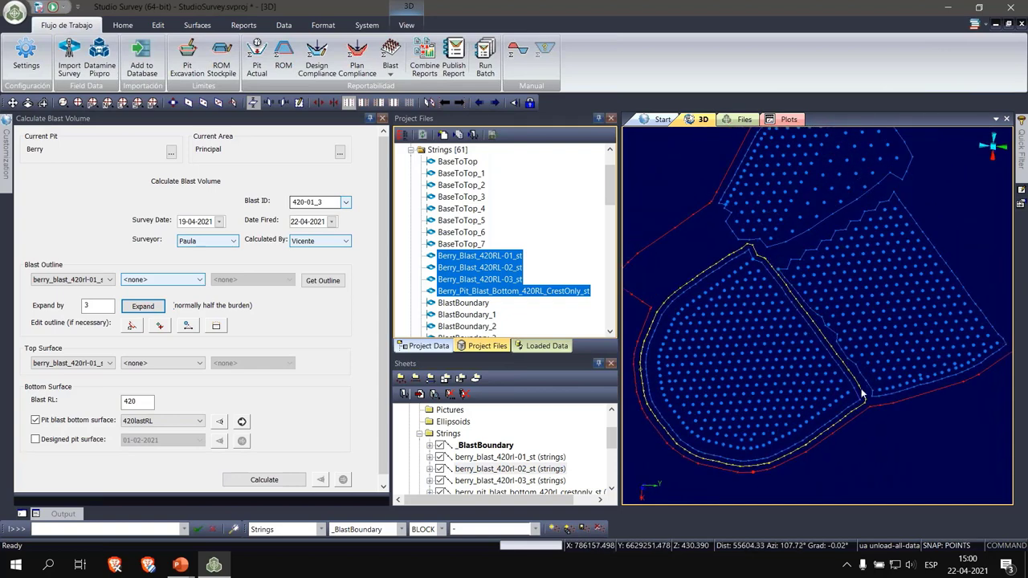
{"action": "scroll", "coordinate": [872, 398], "scroll_direction": "up", "scroll_amount": 4}
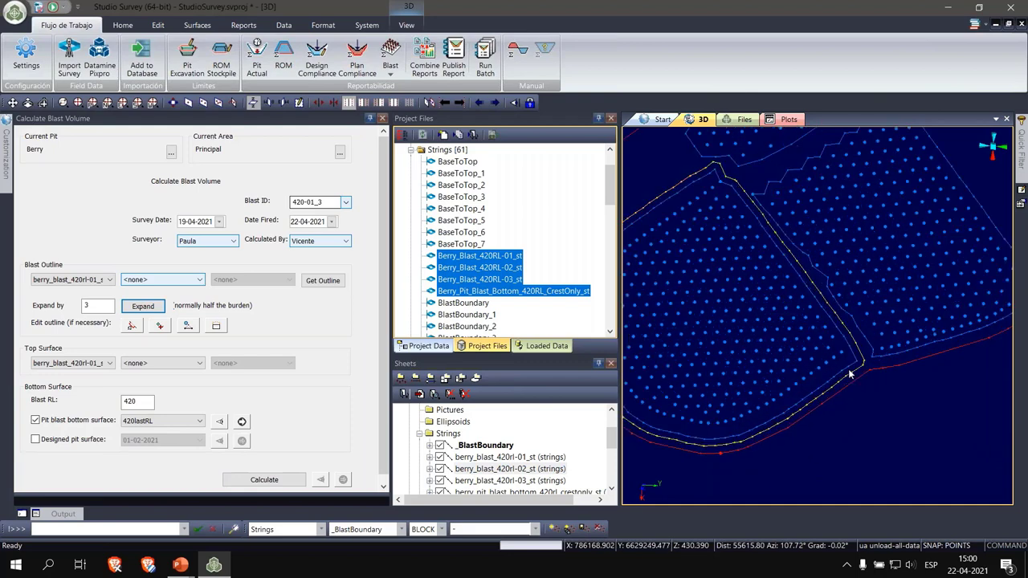
Edit the expanded blast outline by inserting a line along the red pit crest around blast 01, ending back on the outline
{"action": "left_click", "coordinate": [133, 325]}
{"action": "scroll", "coordinate": [874, 376], "scroll_direction": "up", "scroll_amount": 3}
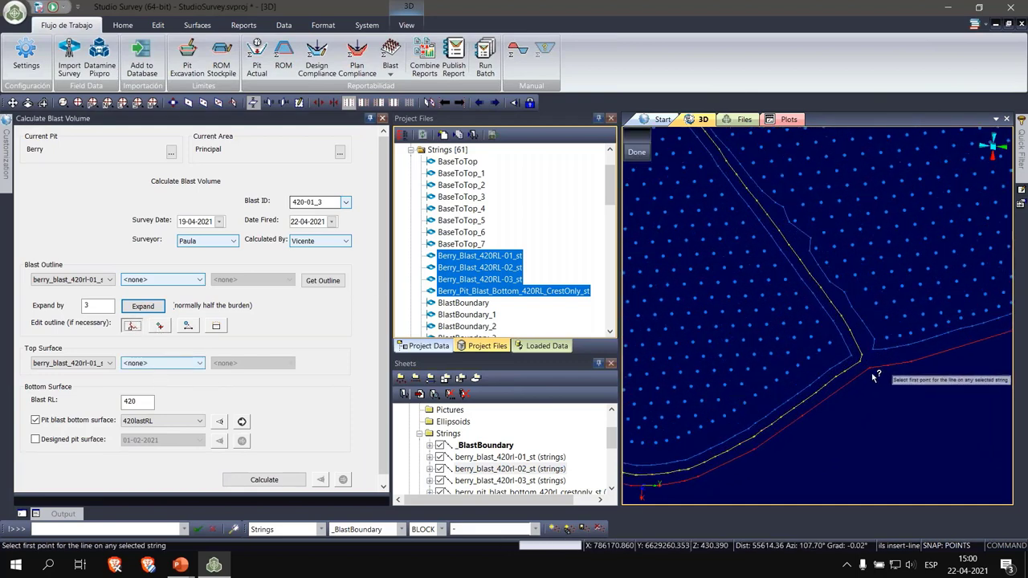
{"action": "scroll", "coordinate": [875, 376], "scroll_direction": "up", "scroll_amount": 2}
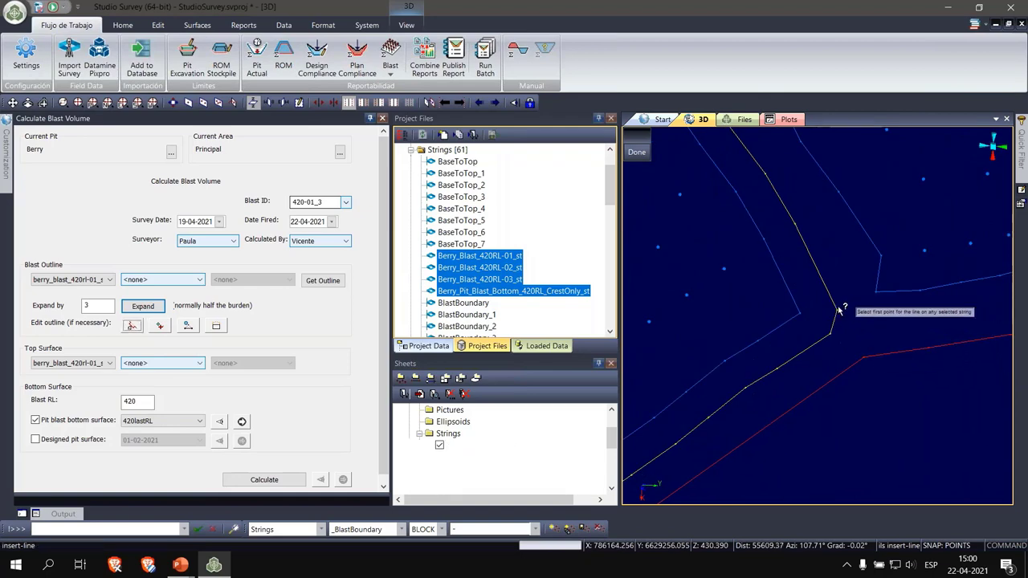
{"action": "left_click", "coordinate": [865, 368]}
{"action": "scroll", "coordinate": [883, 381], "scroll_direction": "up", "scroll_amount": 2}
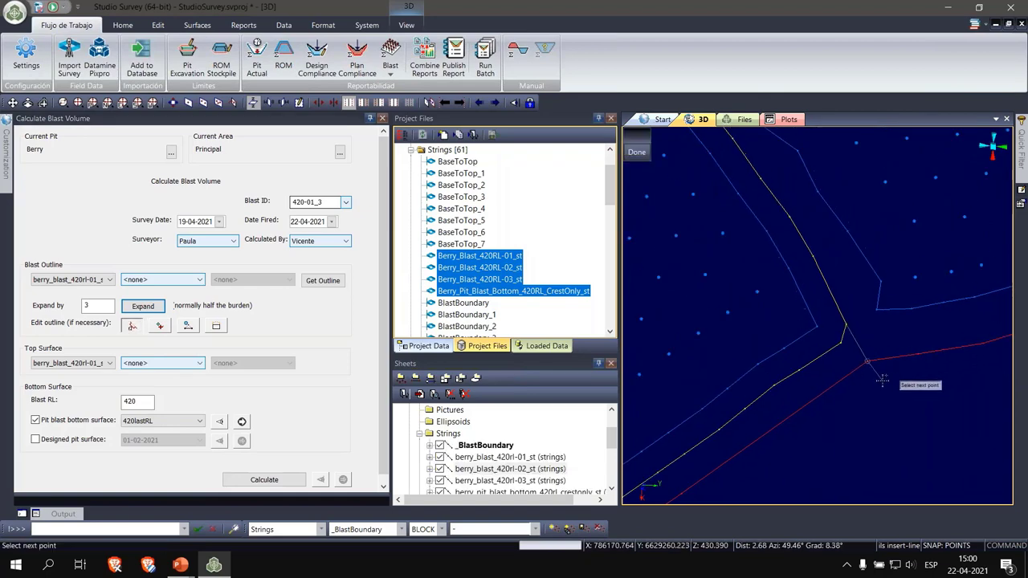
{"action": "scroll", "coordinate": [887, 384], "scroll_direction": "down", "scroll_amount": 5}
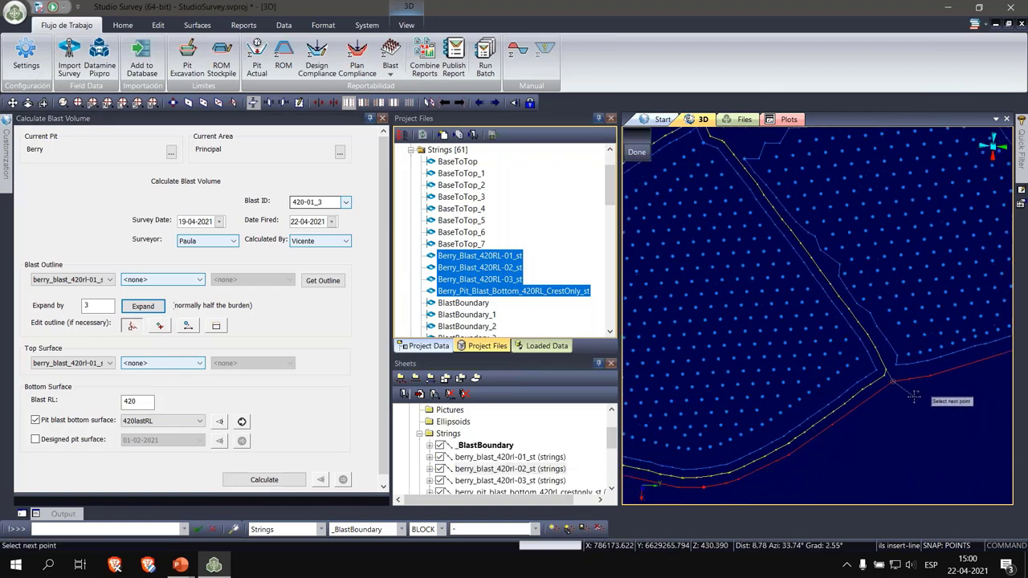
{"action": "scroll", "coordinate": [717, 329], "scroll_direction": "up", "scroll_amount": 3}
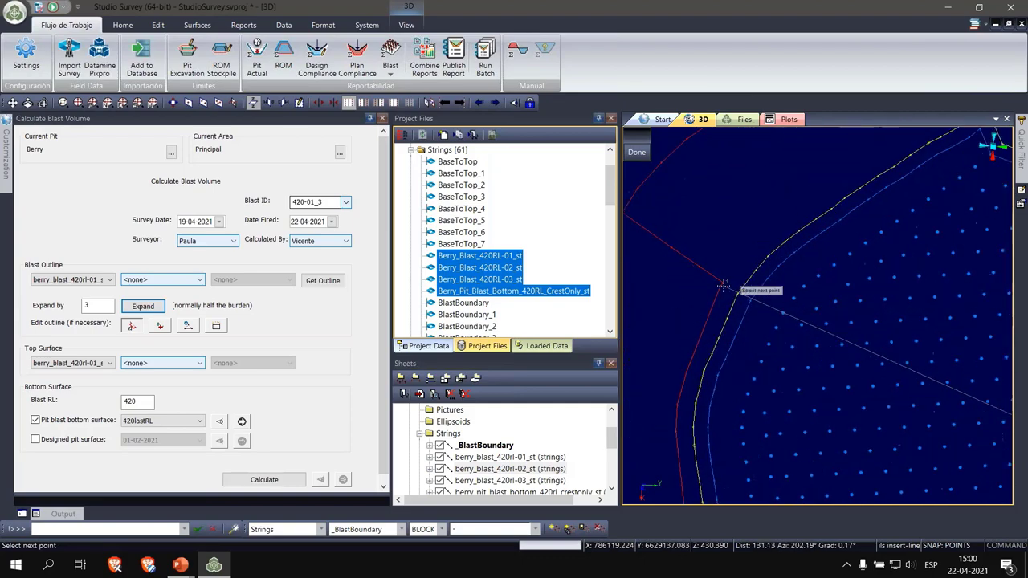
{"action": "left_click", "coordinate": [723, 283]}
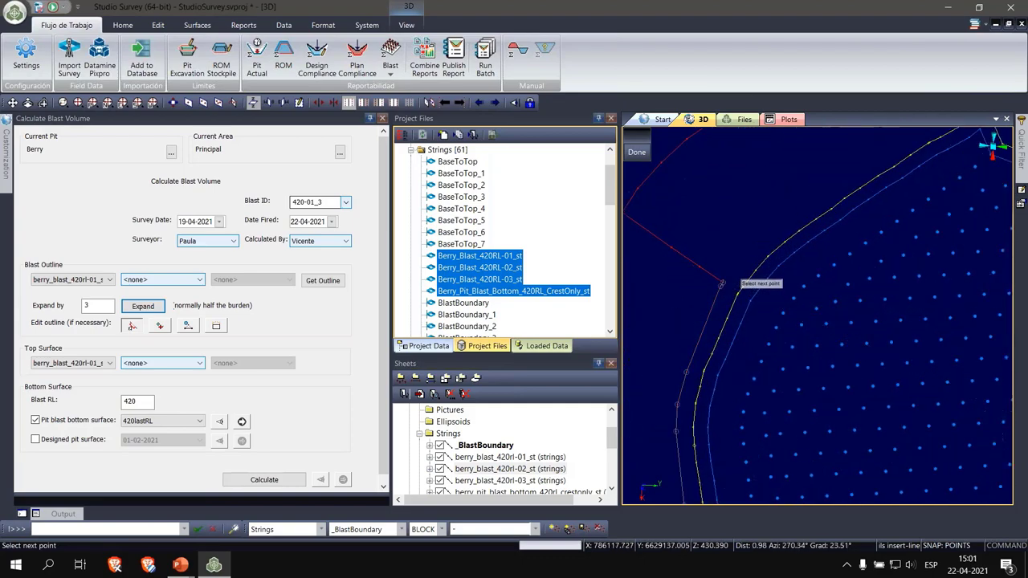
{"action": "scroll", "coordinate": [756, 298], "scroll_direction": "down", "scroll_amount": 2}
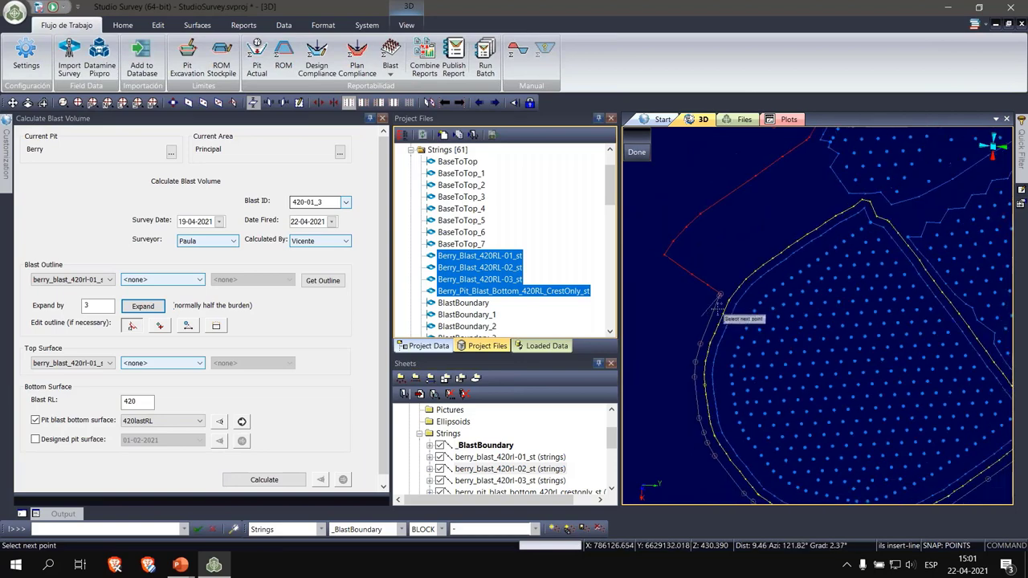
{"action": "scroll", "coordinate": [783, 246], "scroll_direction": "up", "scroll_amount": 3}
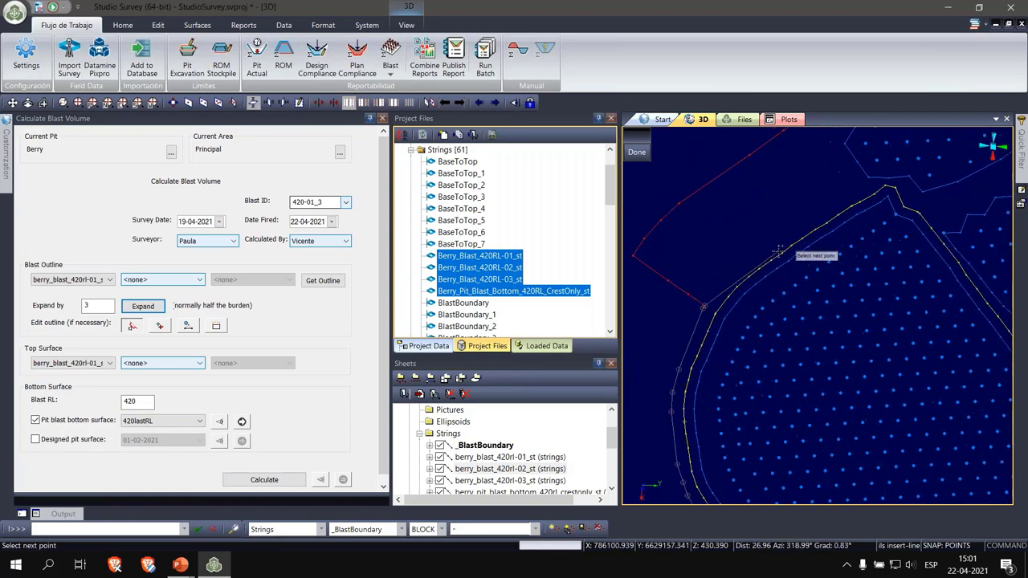
{"action": "left_click", "coordinate": [775, 250]}
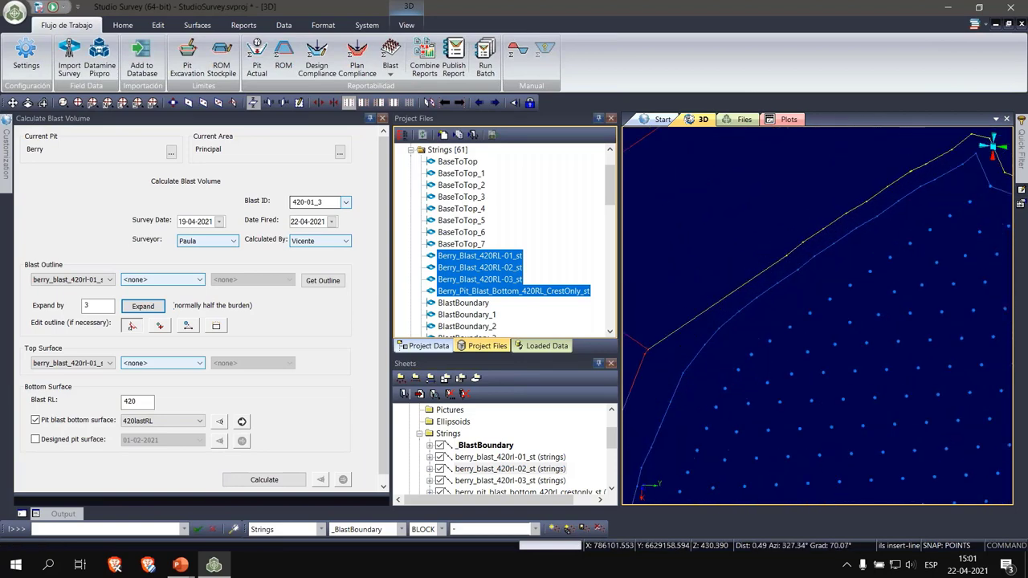
{"action": "scroll", "coordinate": [831, 295], "scroll_direction": "down", "scroll_amount": 3}
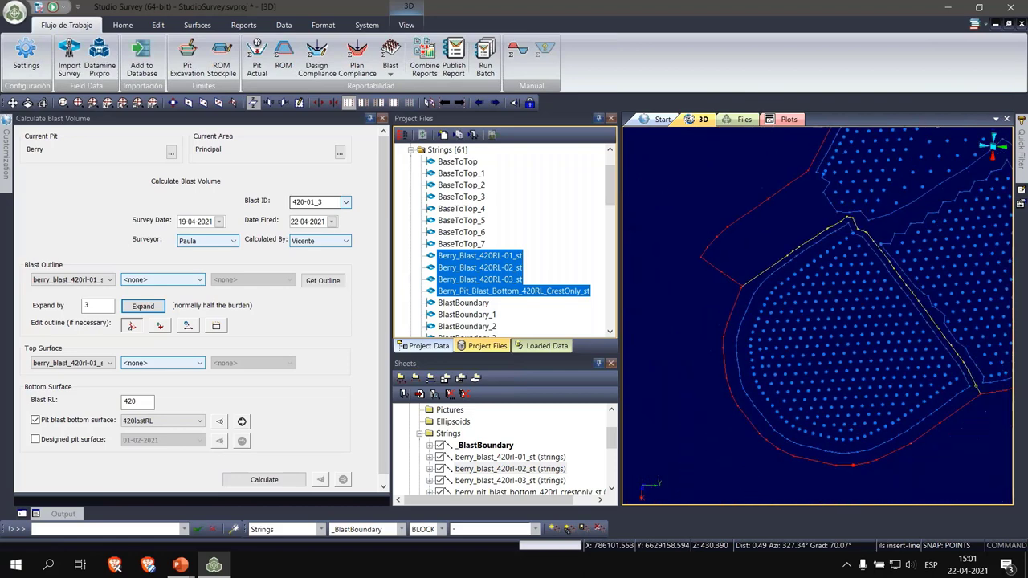
{"action": "middle_click_drag", "start_coordinate": [831, 294], "coordinate": [787, 295]}
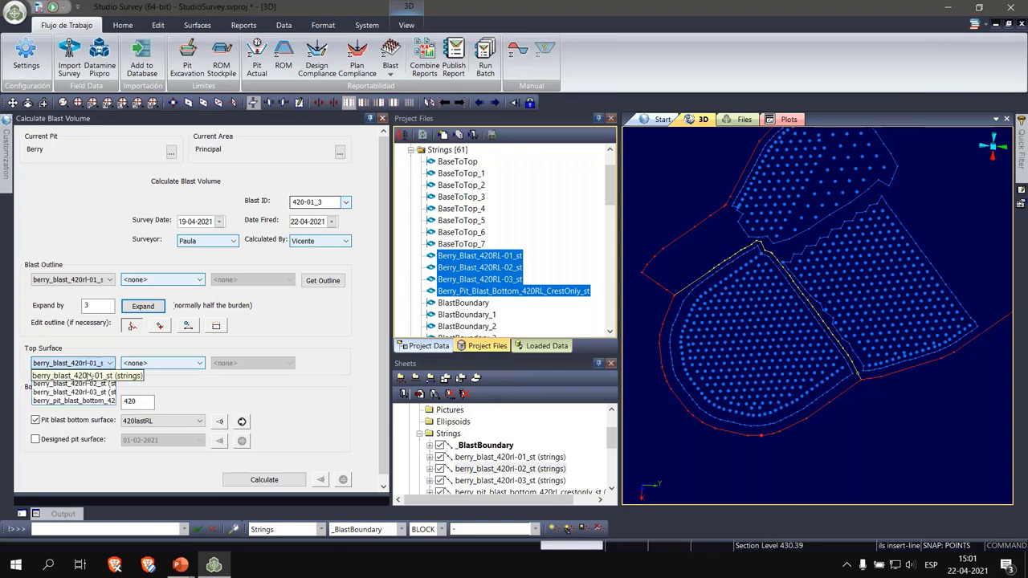
Use berry_blast_420rl-01_st as the top surface source and load the 420lastRL pit blast bottom surface into the 3D view
{"action": "scroll", "coordinate": [792, 327], "scroll_direction": "up", "scroll_amount": 5}
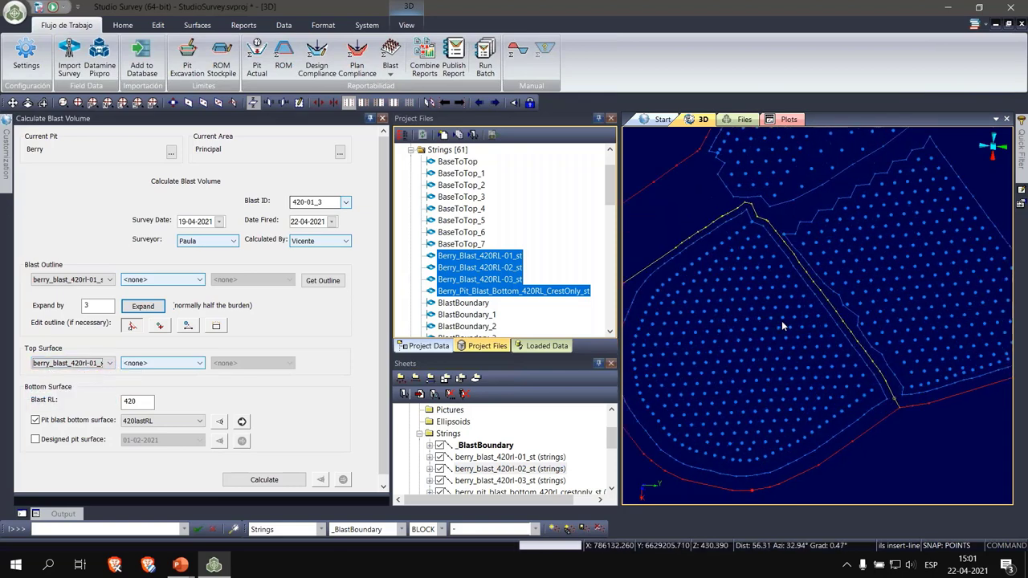
{"action": "scroll", "coordinate": [873, 331], "scroll_direction": "down", "scroll_amount": 4}
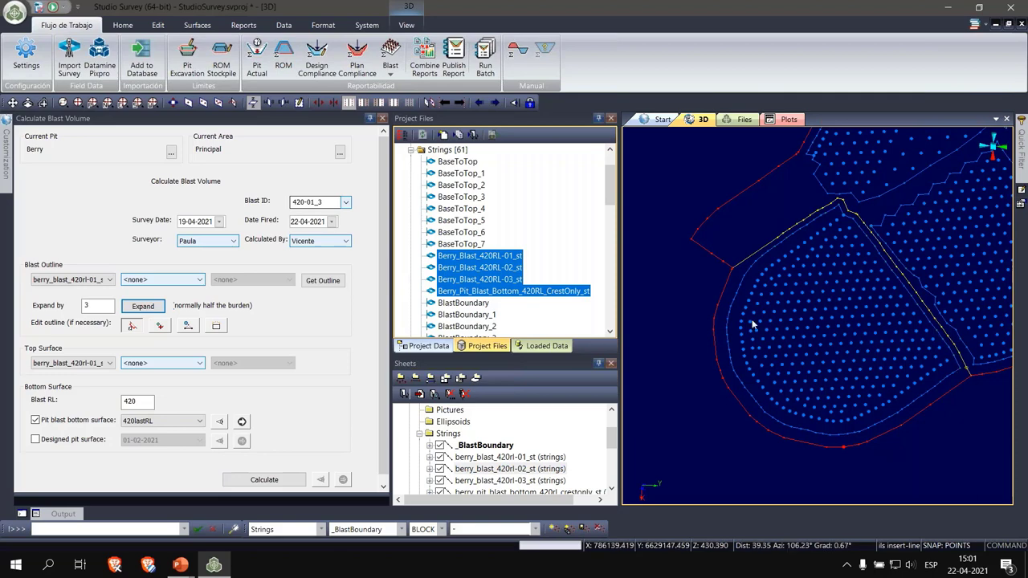
{"action": "left_click_drag", "start_coordinate": [883, 346], "coordinate": [762, 386]}
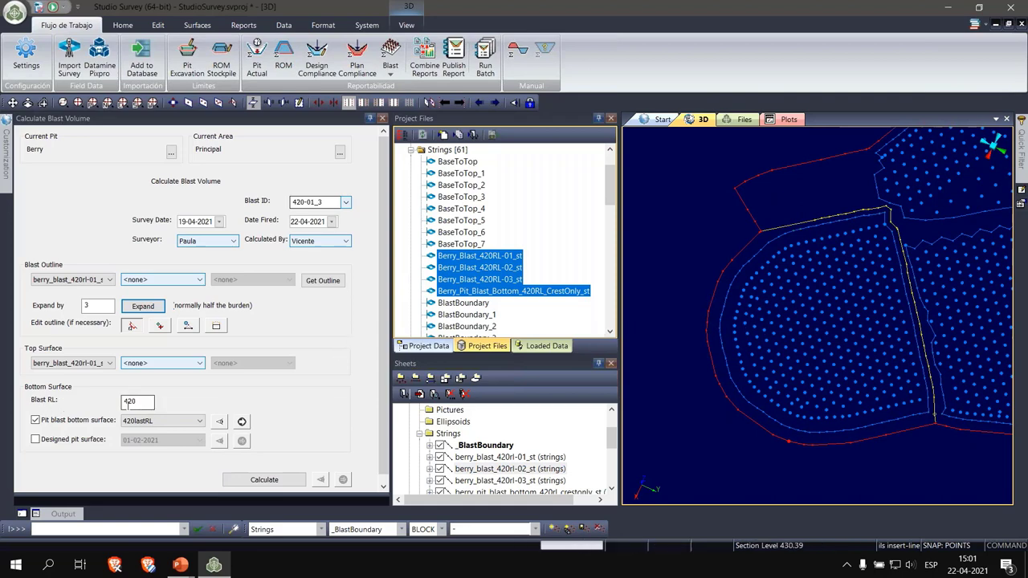
{"action": "left_click", "coordinate": [241, 422]}
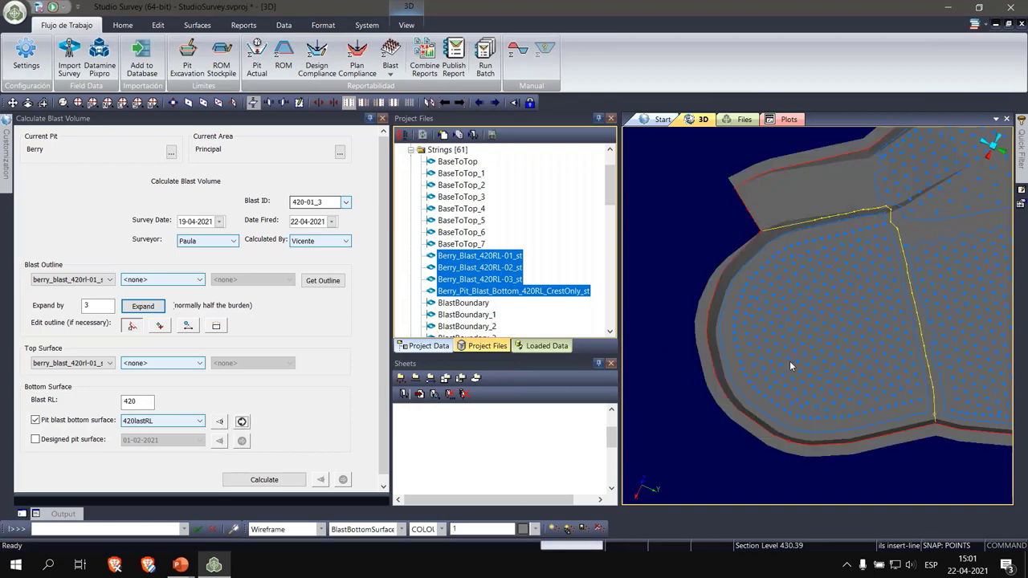
{"action": "left_click_drag", "start_coordinate": [791, 366], "coordinate": [856, 462]}
{"action": "scroll", "coordinate": [807, 347], "scroll_direction": "up", "scroll_amount": 5}
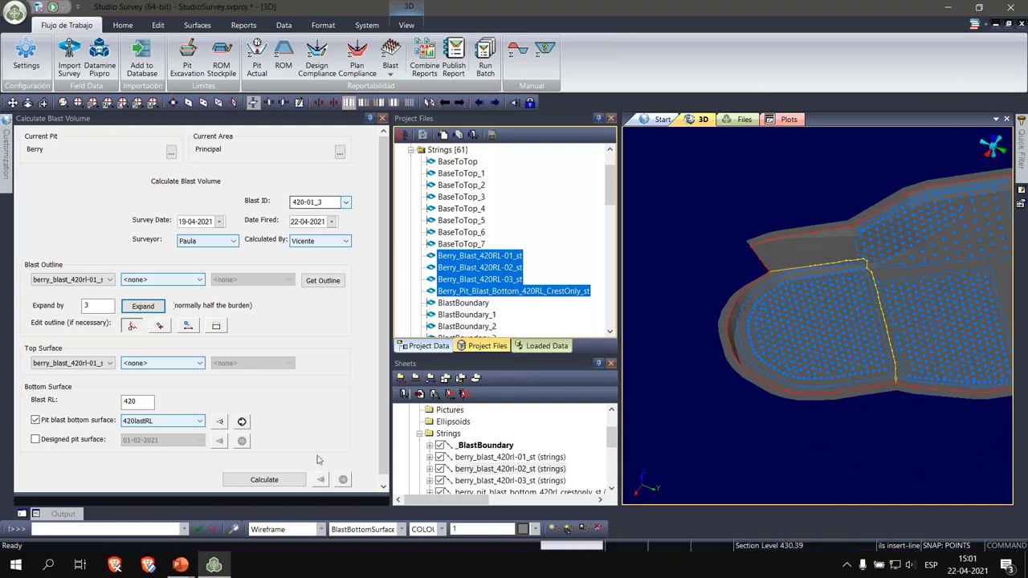
Calculate the blast volume for blast 420-01_3 down to blast RL 420
{"action": "scroll", "coordinate": [274, 474], "scroll_direction": "down", "scroll_amount": 1}
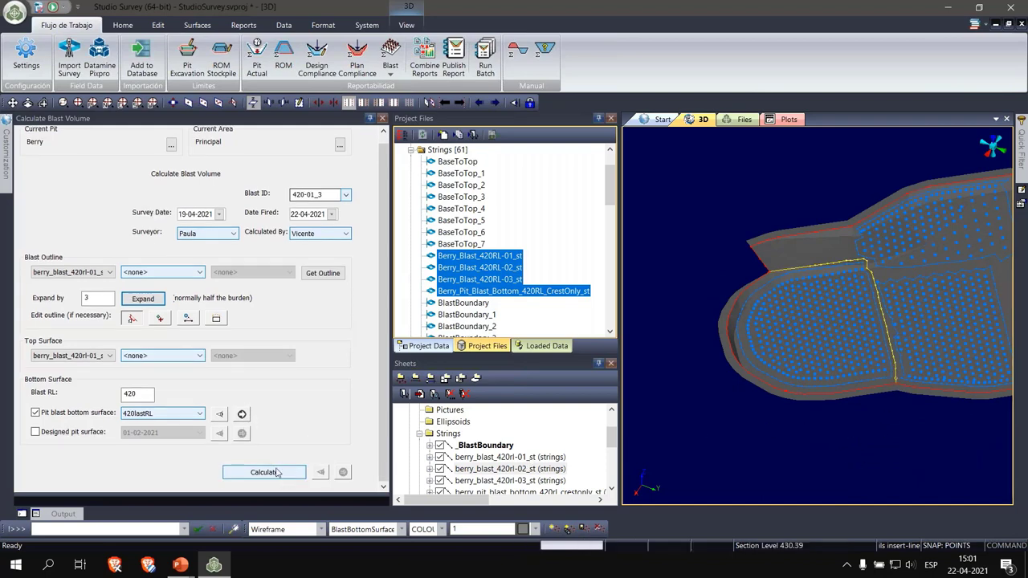
{"action": "left_click", "coordinate": [279, 474]}
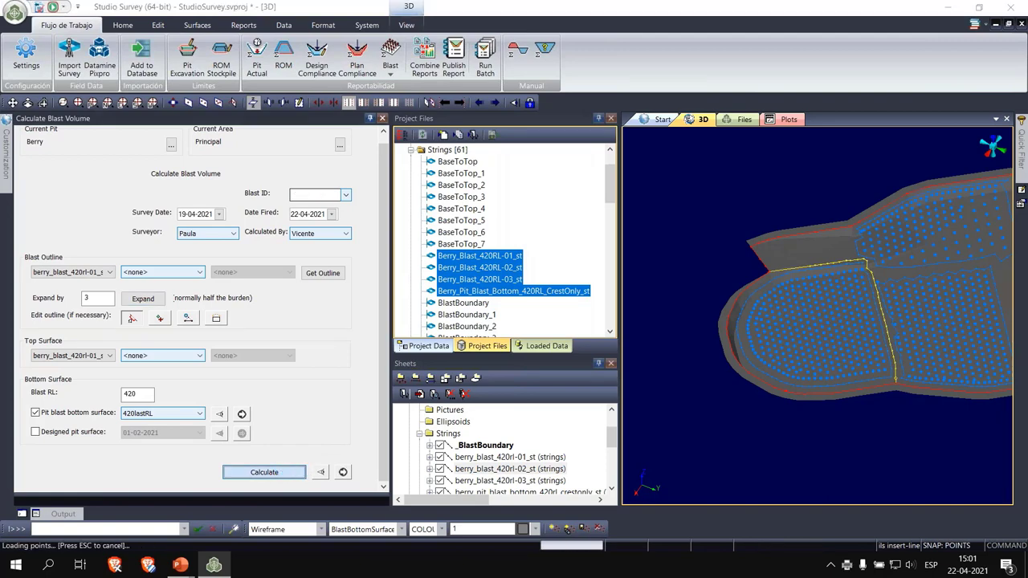
{"action": "left_click", "coordinate": [540, 308]}
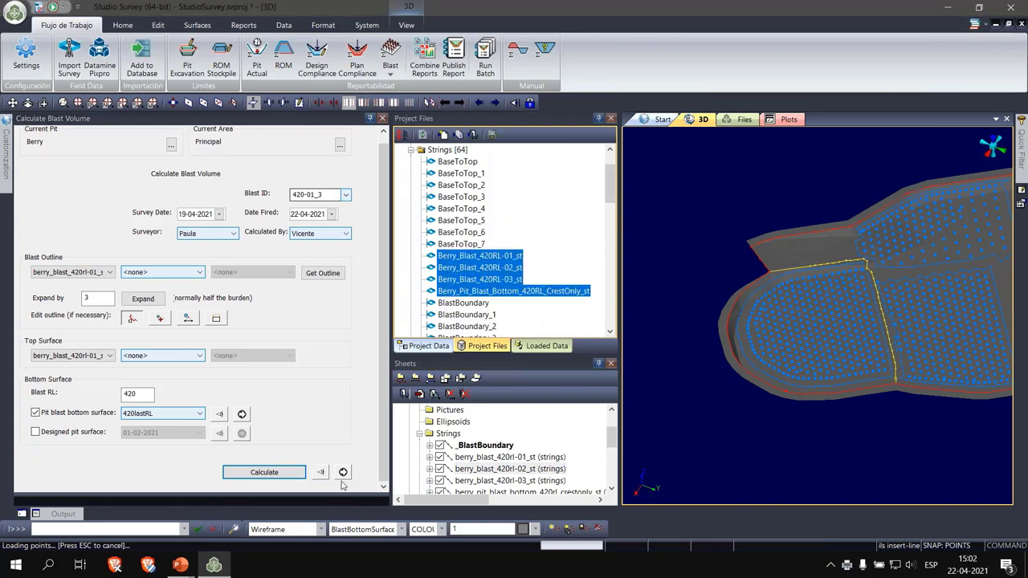
Load the calculated blast volume wireframe into the 3D view and hide the berry_blast_420rl-02_st and -03_st strings
{"action": "left_click", "coordinate": [343, 473]}
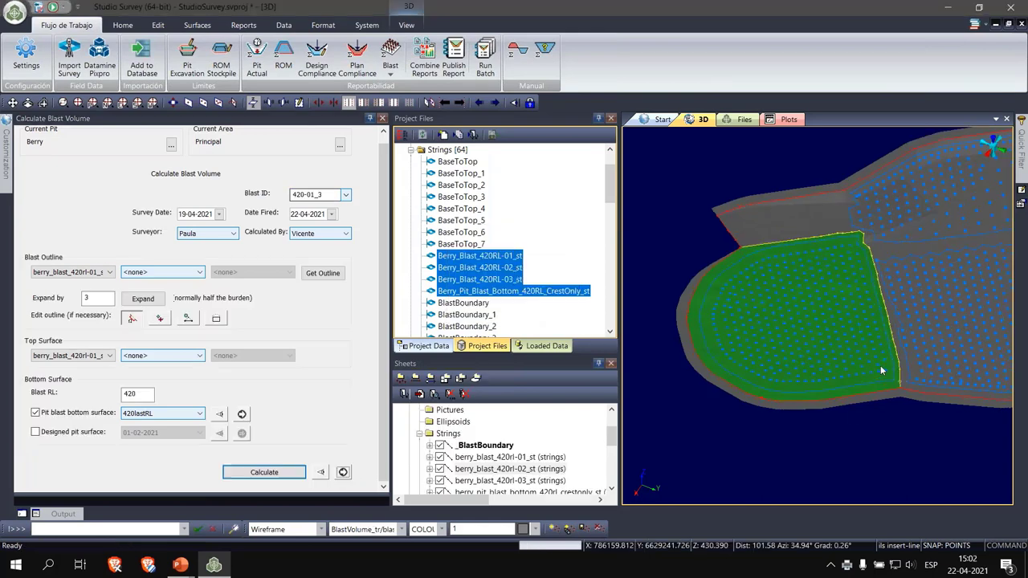
{"action": "left_click_drag", "start_coordinate": [930, 433], "coordinate": [808, 383]}
{"action": "scroll", "coordinate": [808, 382], "scroll_direction": "down", "scroll_amount": 5}
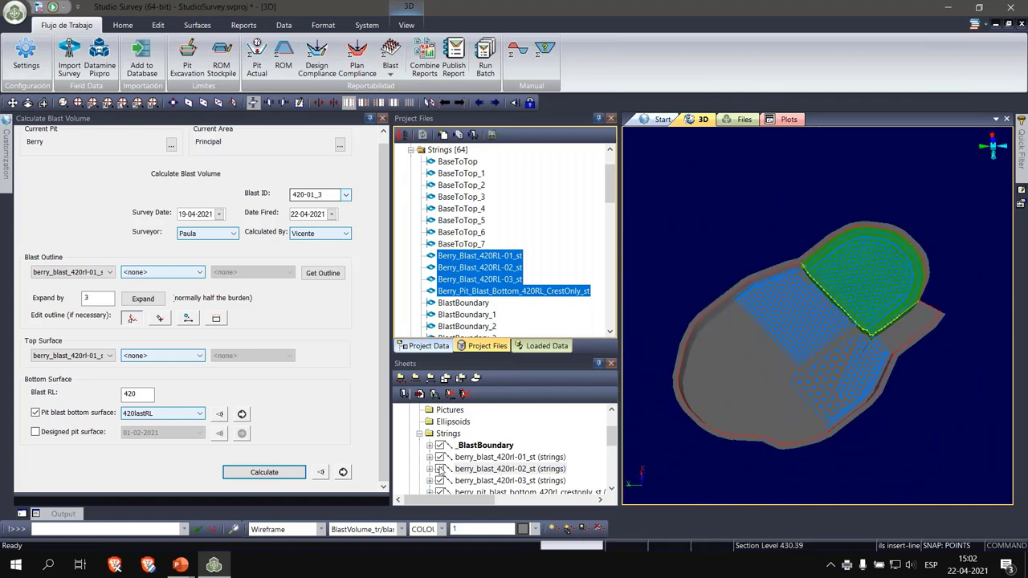
{"action": "left_click", "coordinate": [441, 481]}
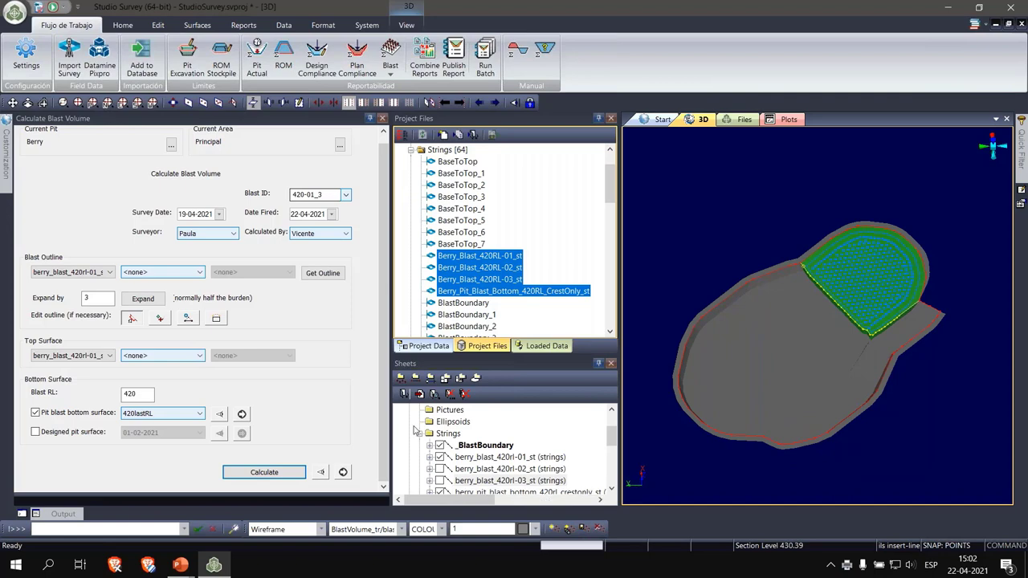
Preview the blast volume solid in Datamine Table Previewer, inspect its sides, and close the preview
{"action": "left_click", "coordinate": [321, 473]}
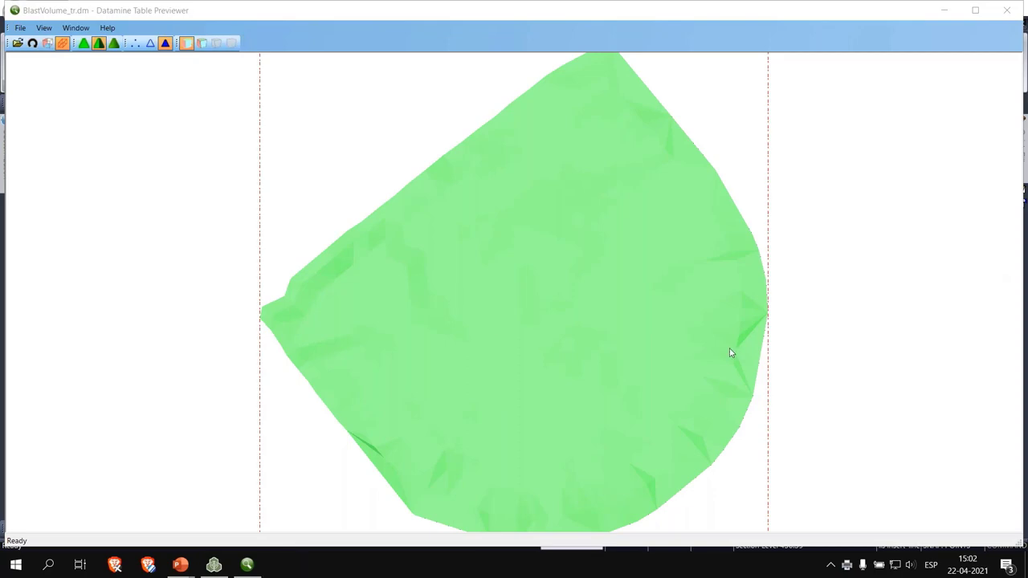
{"action": "left_click_drag", "start_coordinate": [791, 390], "coordinate": [664, 333]}
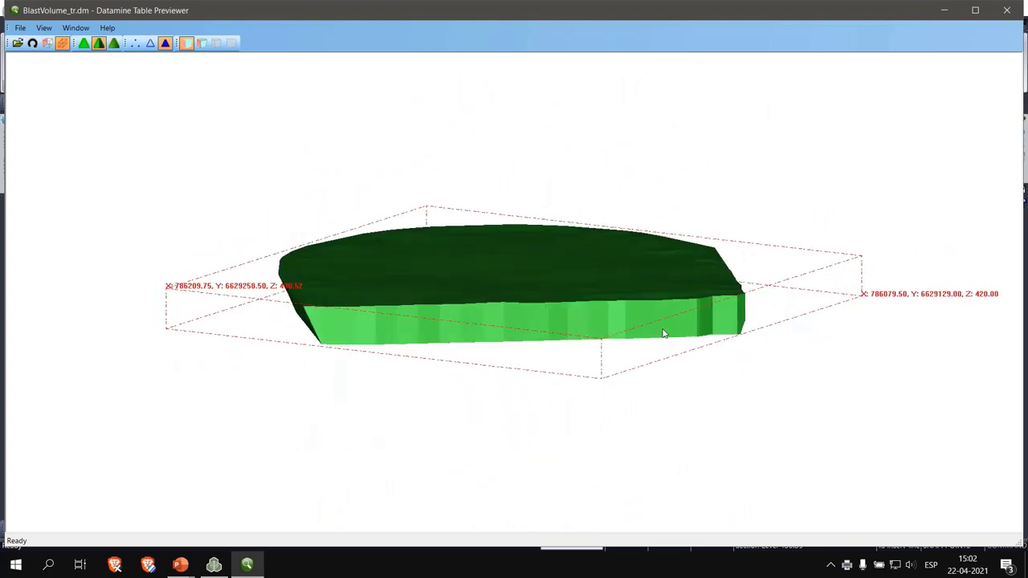
{"action": "left_click", "coordinate": [1007, 10]}
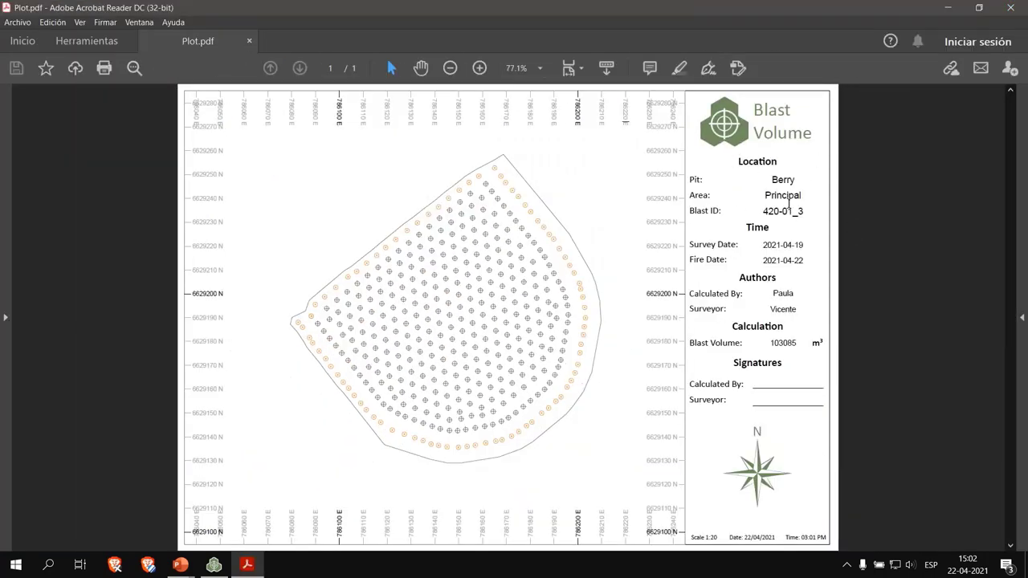
Check the blast ID and dates in Plot.pdf, and switch back to Studio Survey to examine the blast solid within the pit
{"action": "left_click_drag", "start_coordinate": [806, 211], "coordinate": [769, 212]}
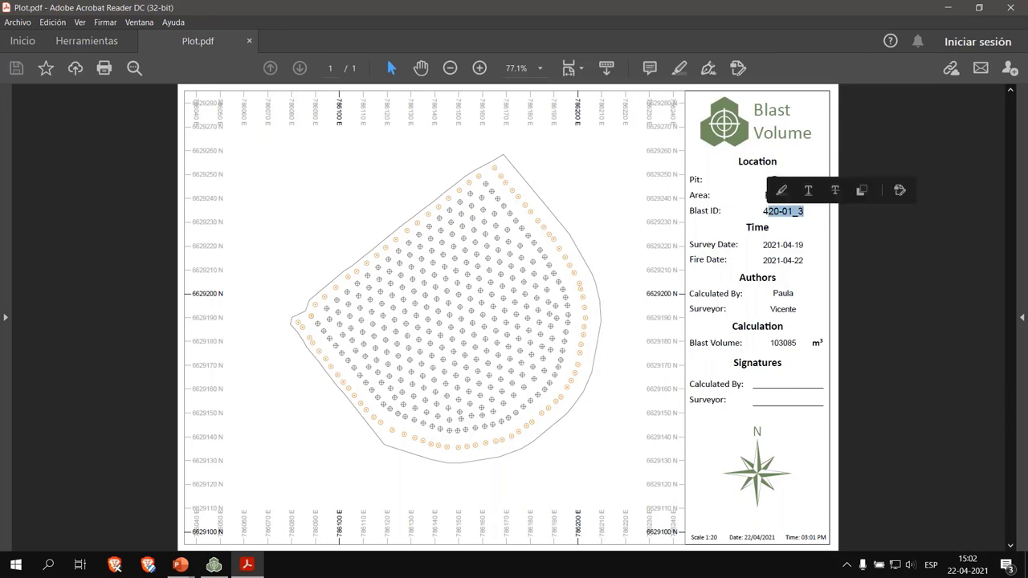
{"action": "left_click", "coordinate": [796, 248]}
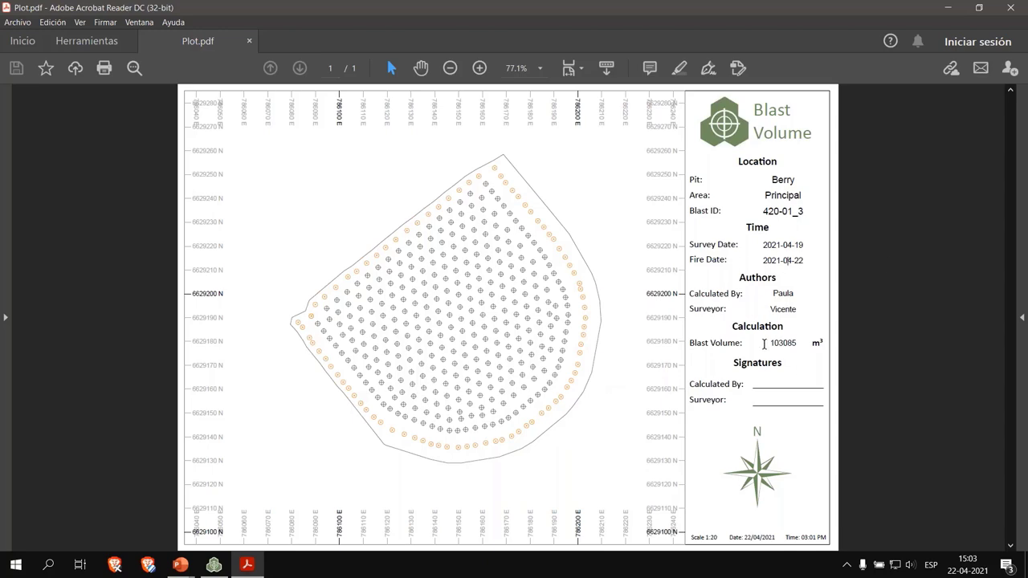
{"action": "left_click", "coordinate": [214, 565]}
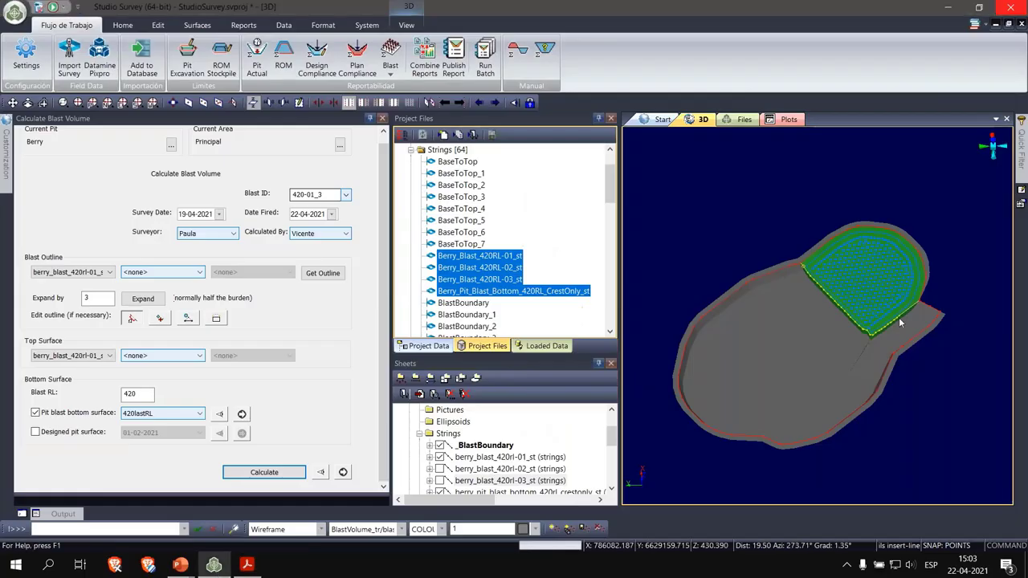
{"action": "scroll", "coordinate": [827, 313], "scroll_direction": "up", "scroll_amount": 5}
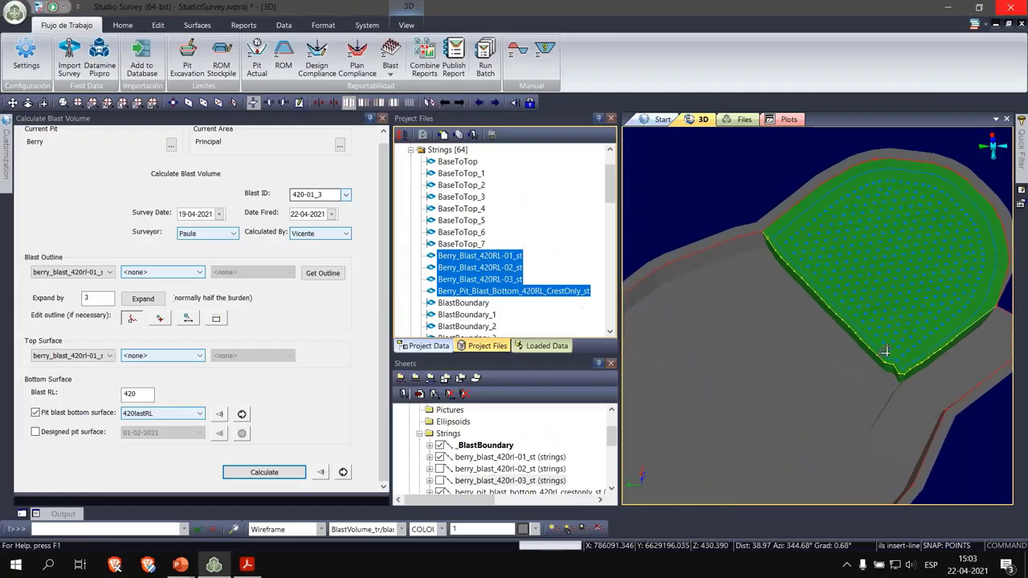
{"action": "left_click_drag", "start_coordinate": [909, 323], "coordinate": [847, 282]}
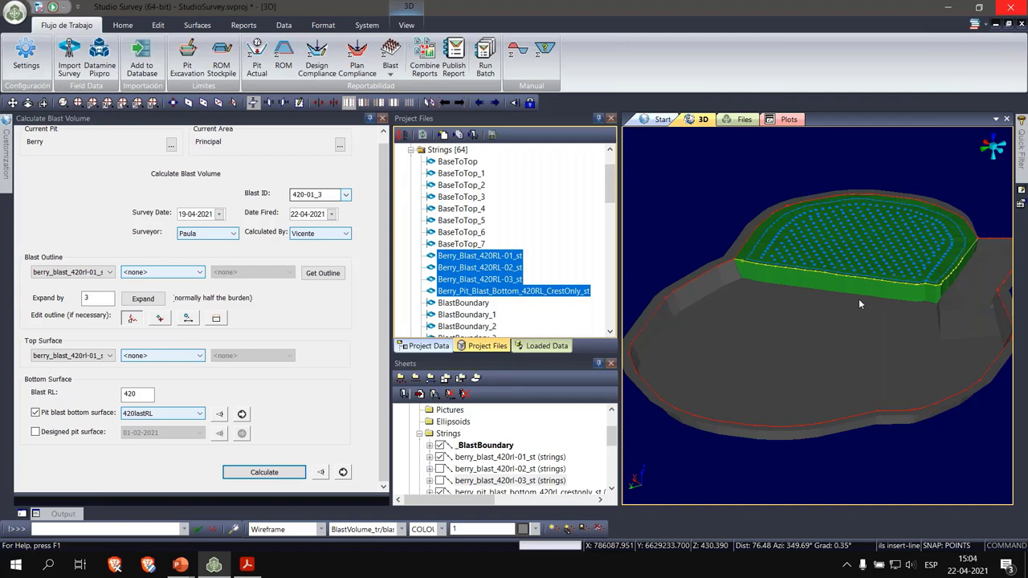
Open the saved 9:09:32 Blasts Summary result for the Berry pit's Principal area
{"action": "left_click", "coordinate": [391, 70]}
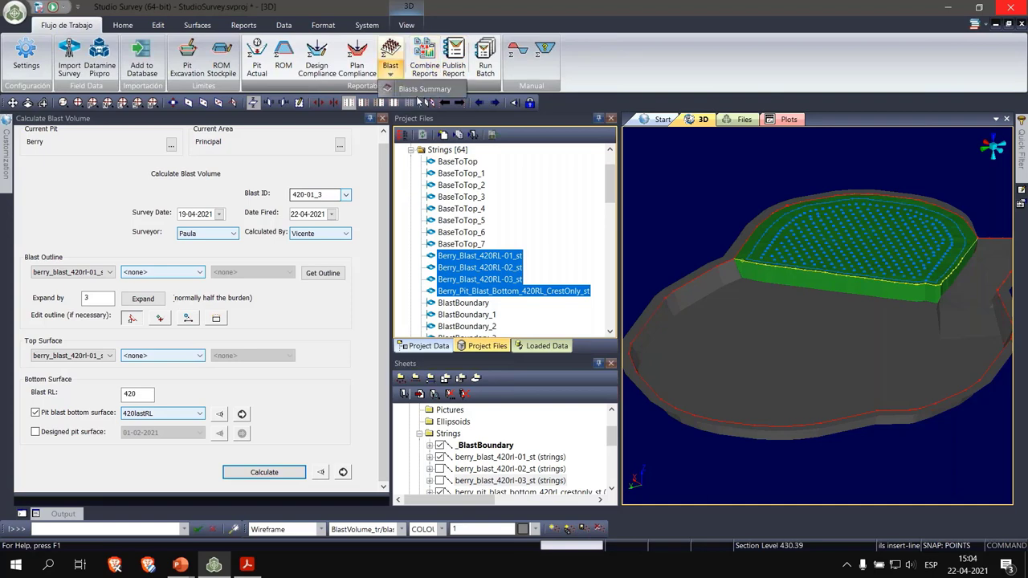
{"action": "left_click", "coordinate": [424, 89]}
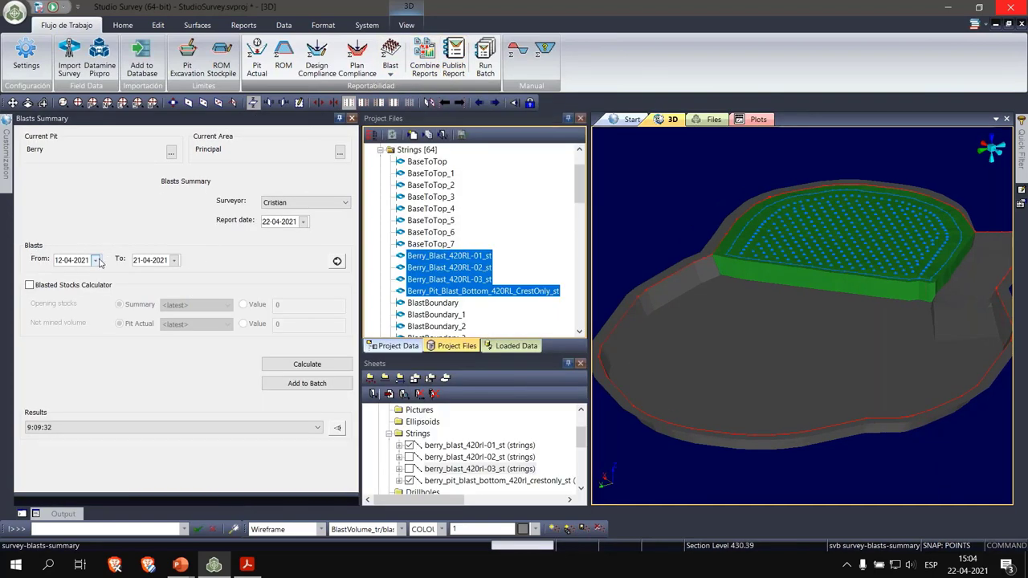
{"action": "left_click", "coordinate": [96, 260]}
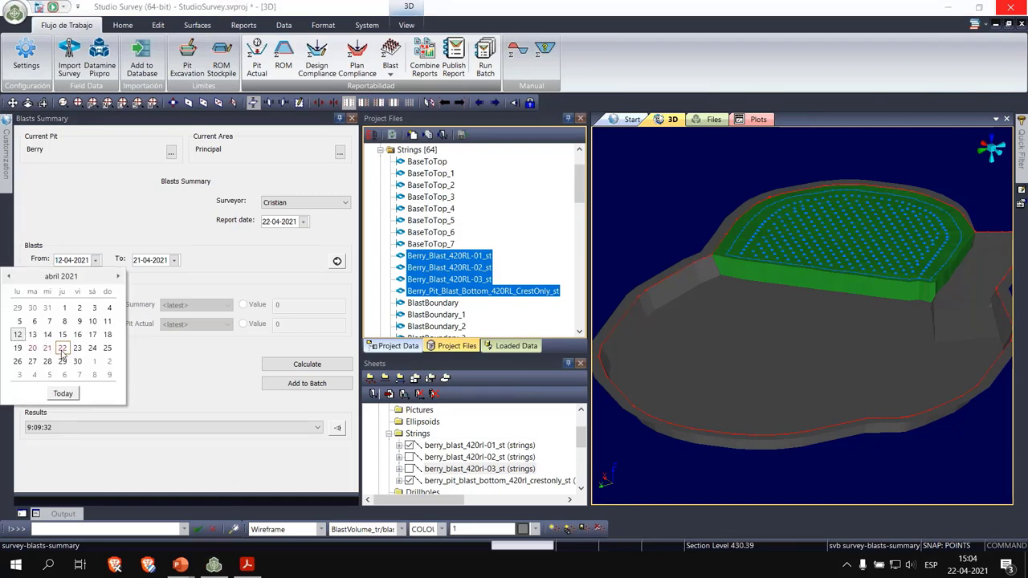
{"action": "left_click", "coordinate": [210, 263]}
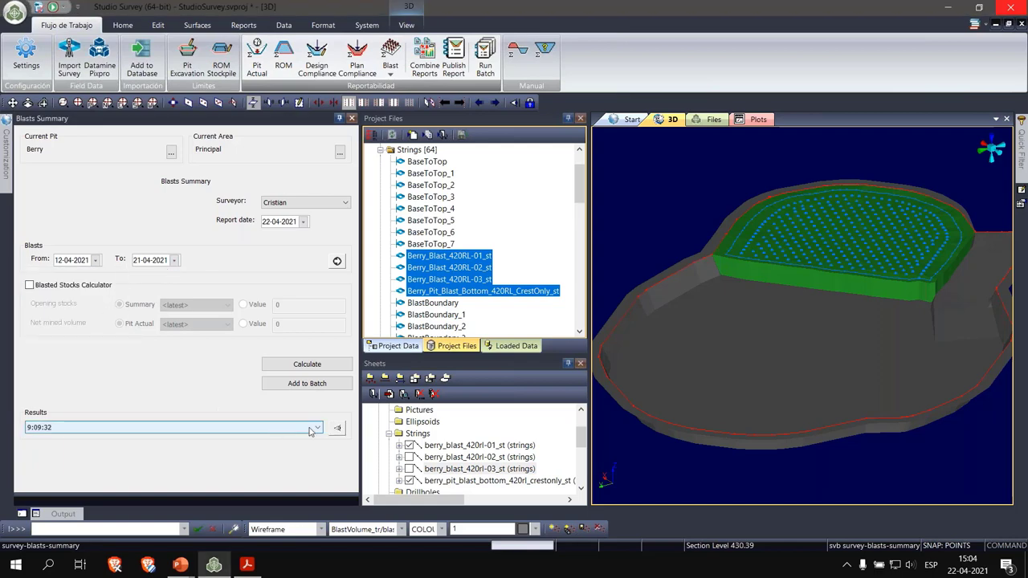
{"action": "left_click", "coordinate": [339, 428]}
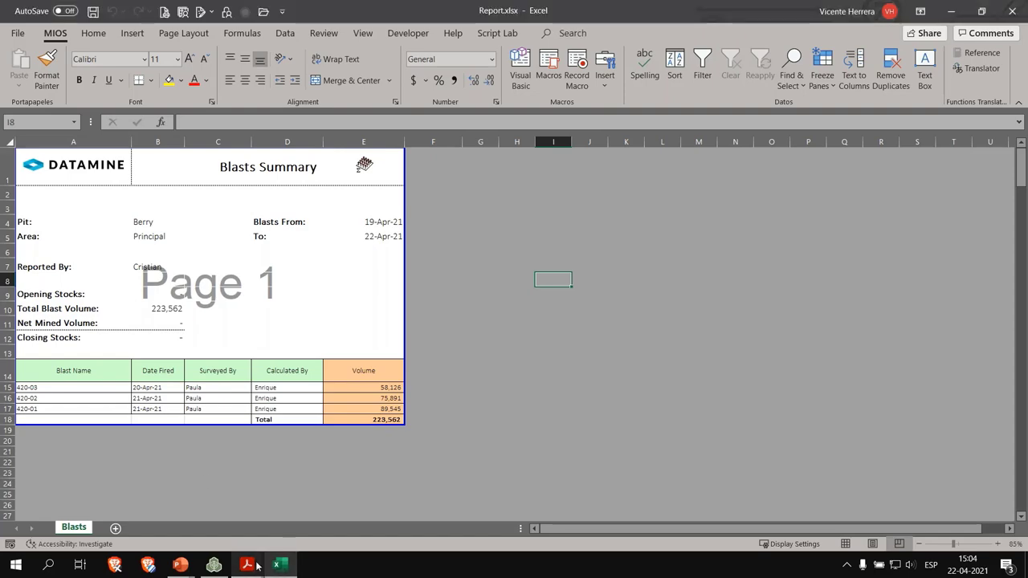
Switch to the Blasts Summary Report.pdf in Acrobat Reader and check the individual blast volumes and the total blast volume
{"action": "mouse_move", "coordinate": [247, 565]}
{"action": "left_click", "coordinate": [359, 516]}
{"action": "scroll", "coordinate": [577, 233], "scroll_direction": "down", "scroll_amount": 3}
{"action": "scroll", "coordinate": [577, 237], "scroll_direction": "up", "scroll_amount": 2}
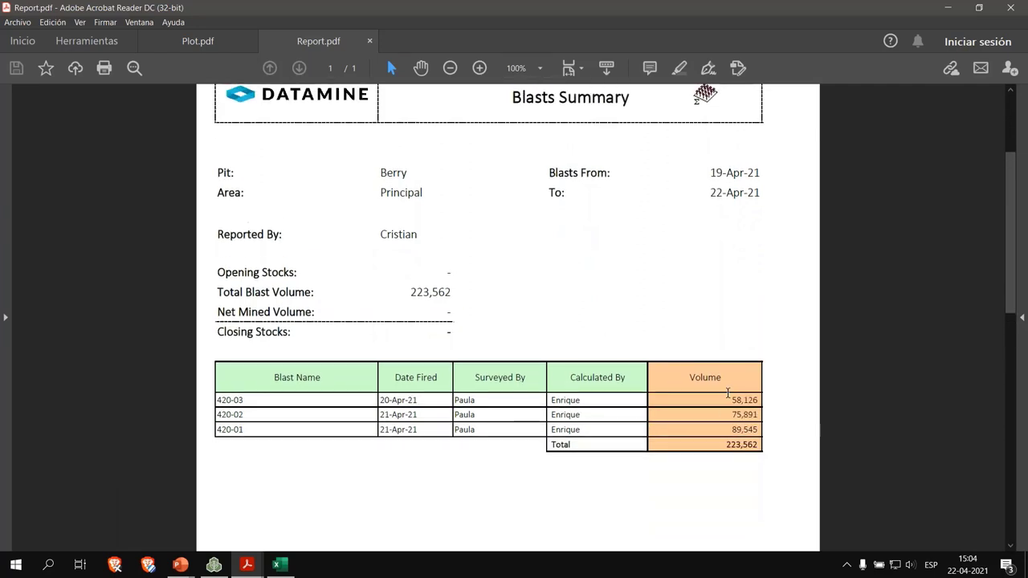
{"action": "left_click_drag", "start_coordinate": [729, 399], "coordinate": [760, 415]}
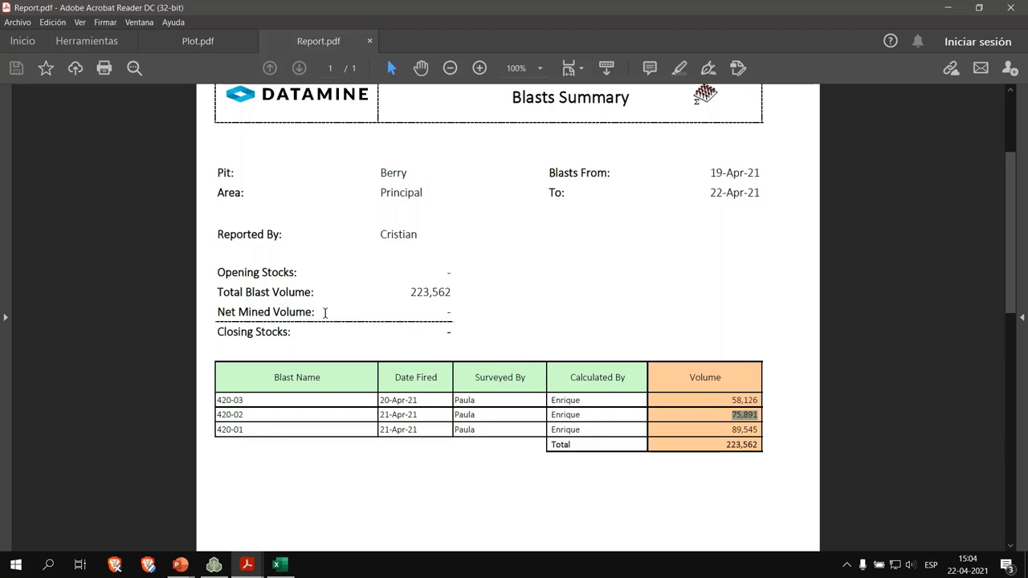
{"action": "scroll", "coordinate": [435, 293], "scroll_direction": "up", "scroll_amount": 2}
{"action": "left_click", "coordinate": [451, 344]}
{"action": "left_click_drag", "start_coordinate": [451, 345], "coordinate": [410, 345]}
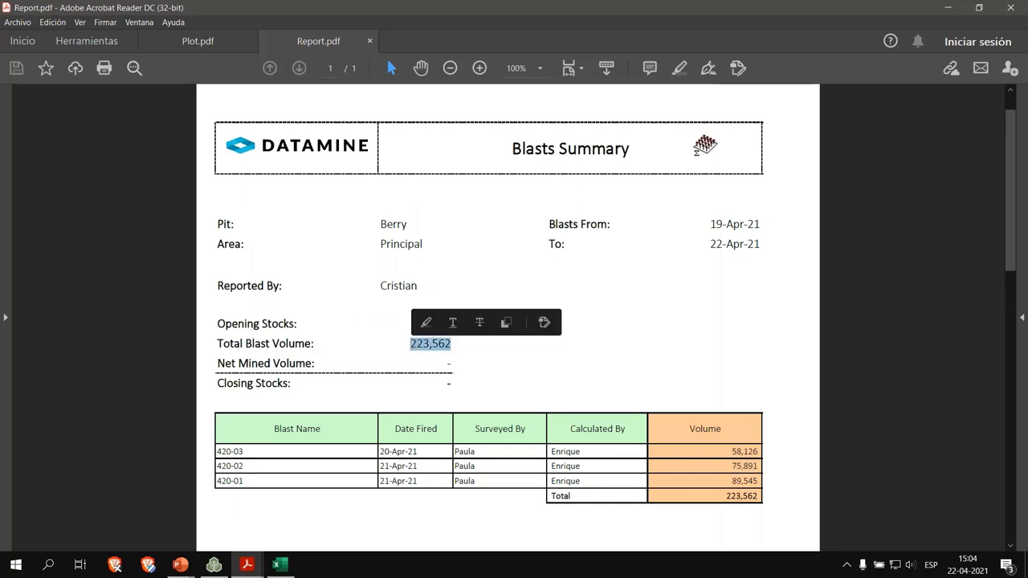
{"action": "left_click", "coordinate": [587, 368]}
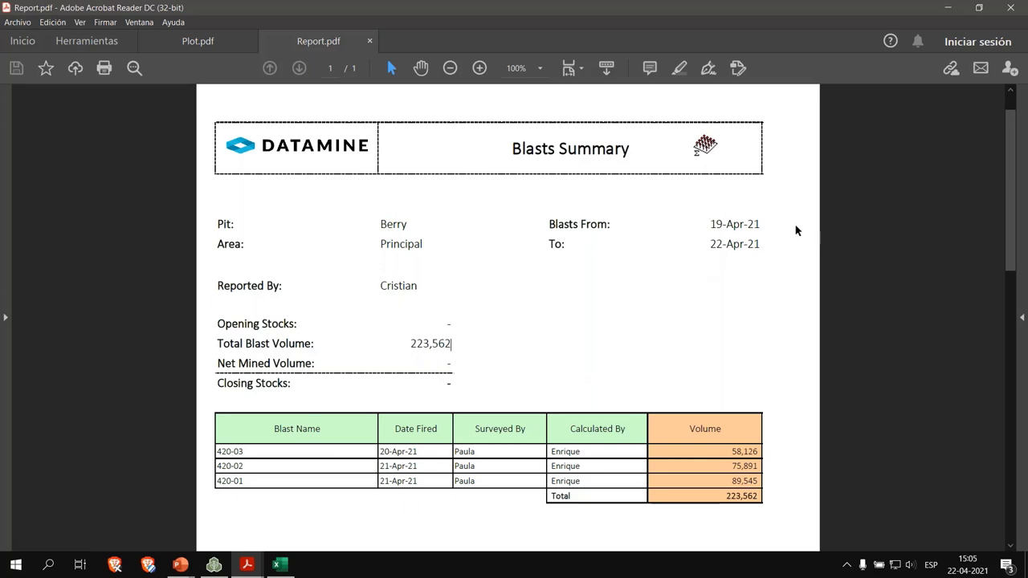
Close Report.pdf, Plot.pdf and the Report.xlsx workbook, and return to the blast solid in Studio Survey's 3D view
{"action": "left_click", "coordinate": [1011, 7]}
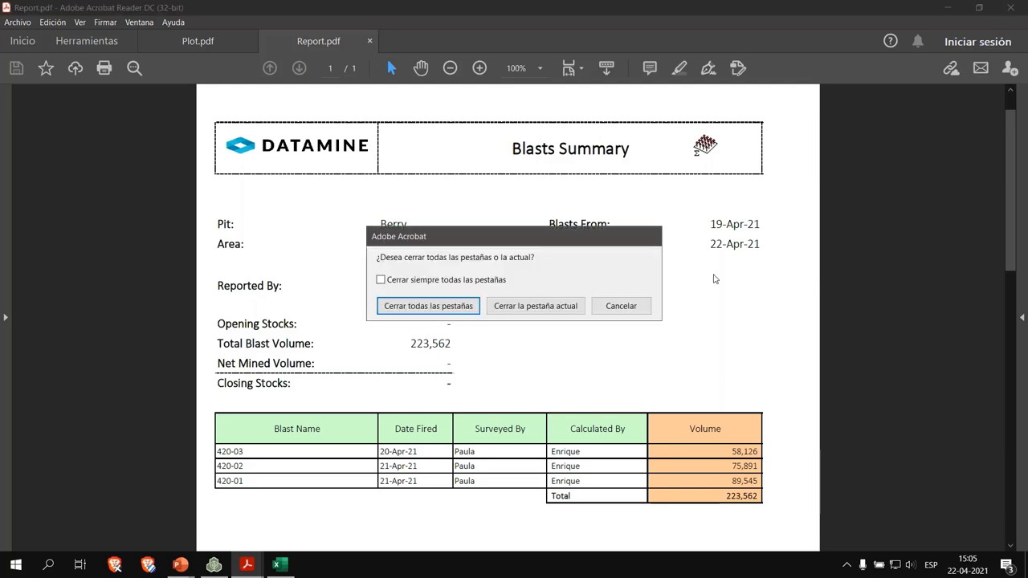
{"action": "left_click", "coordinate": [545, 308]}
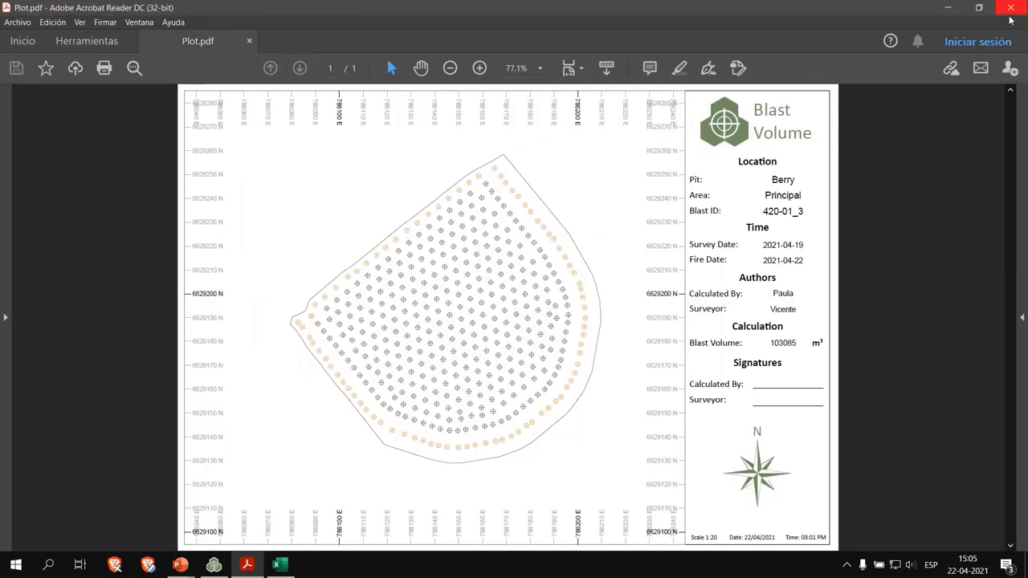
{"action": "left_click", "coordinate": [1011, 7]}
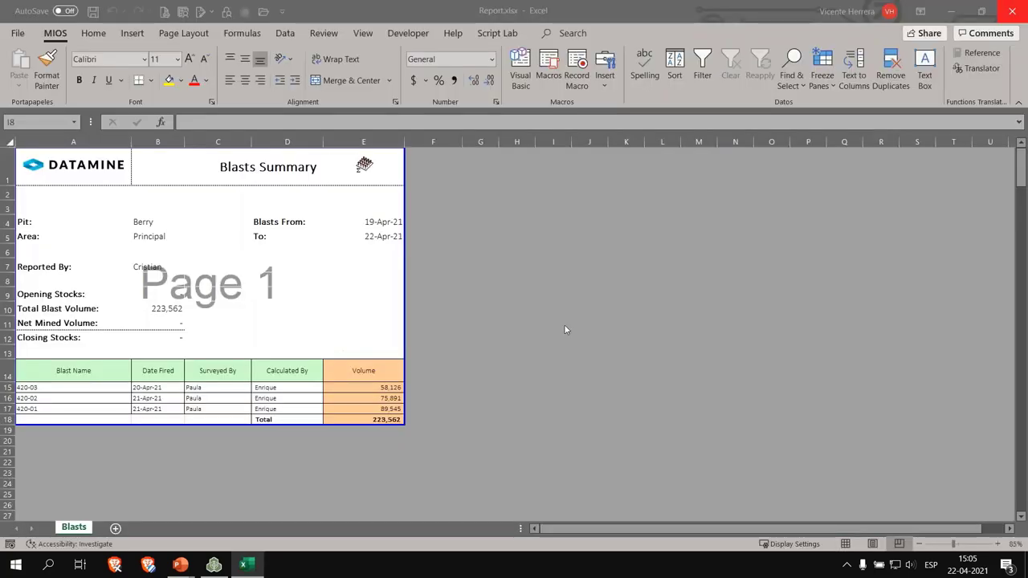
{"action": "left_click", "coordinate": [1013, 10]}
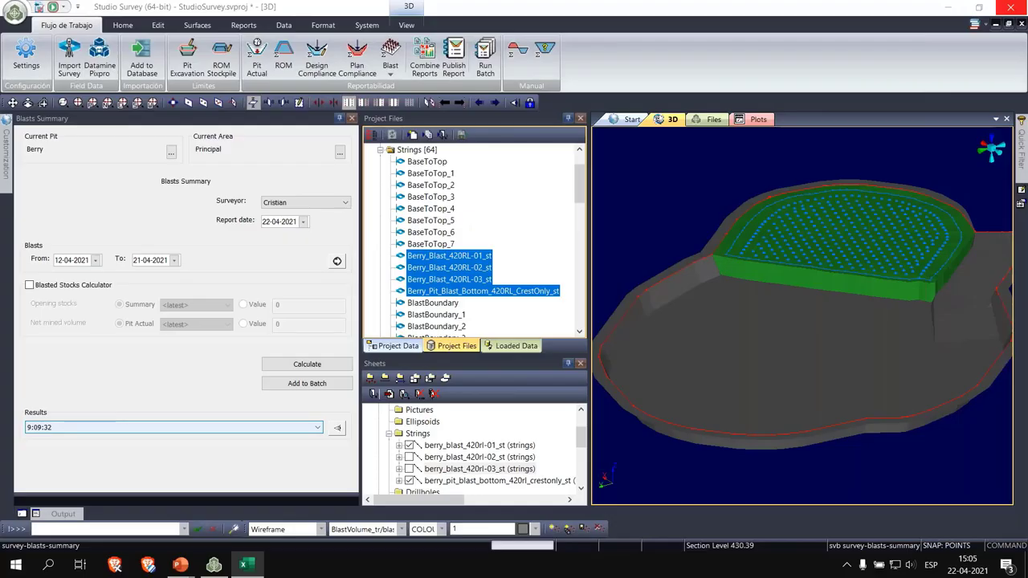
{"action": "left_click_drag", "start_coordinate": [834, 353], "coordinate": [860, 342]}
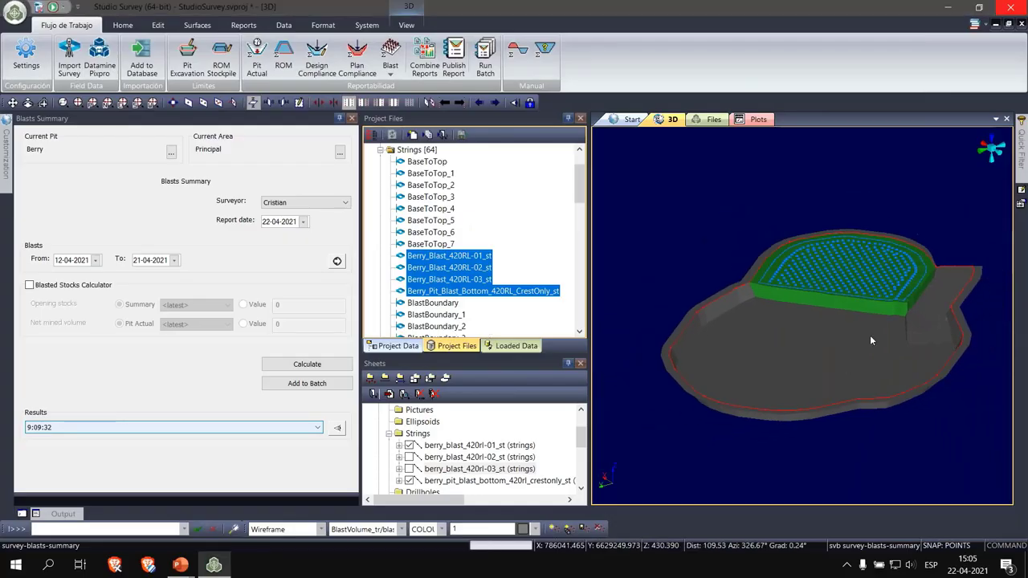
Start Combine Reports and filter the available reports by the Berry pit and the Principal area
{"action": "left_click", "coordinate": [424, 60]}
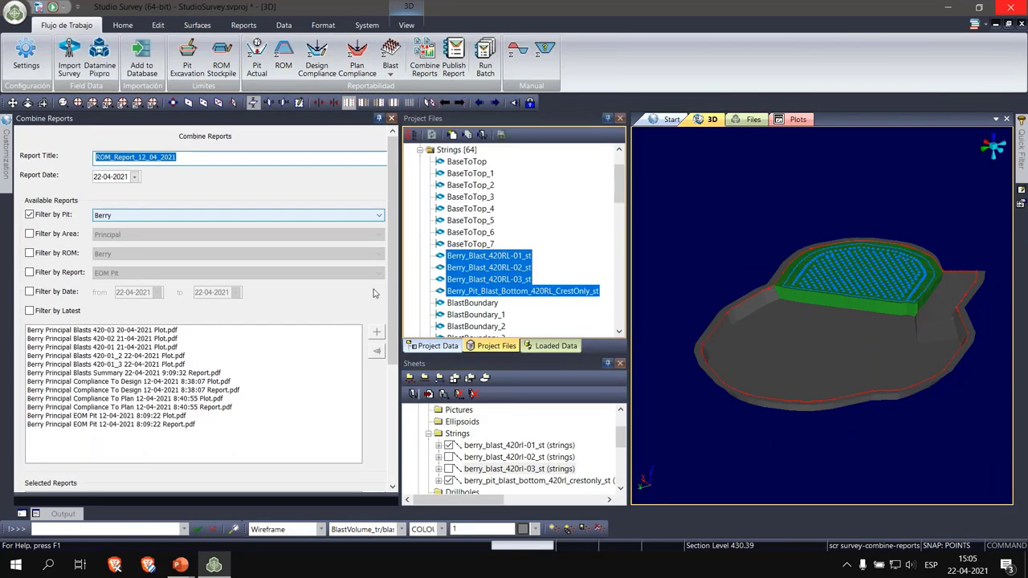
{"action": "left_click_drag", "start_coordinate": [394, 291], "coordinate": [394, 416]}
{"action": "scroll", "coordinate": [237, 285], "scroll_direction": "up", "scroll_amount": 3}
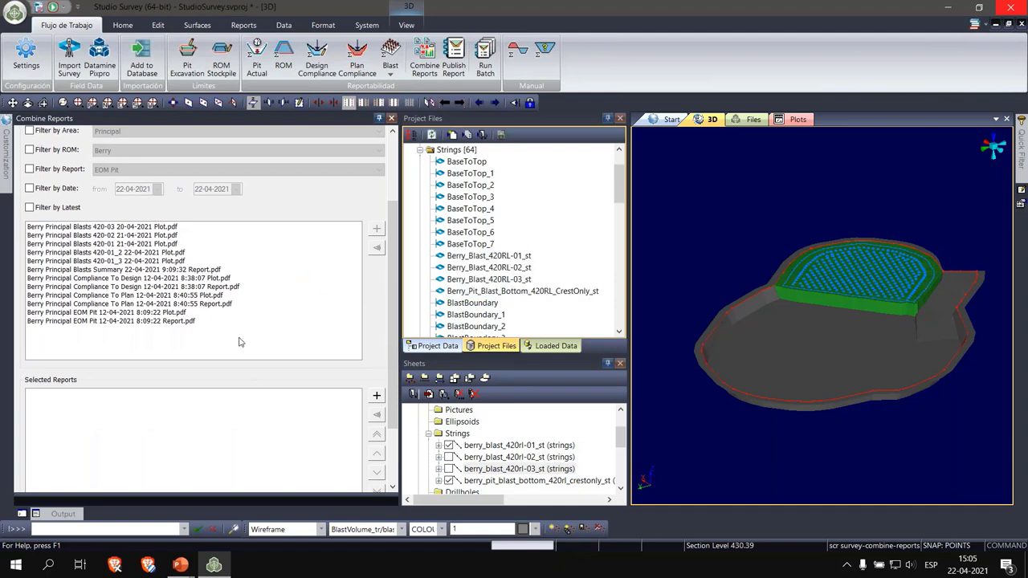
{"action": "scroll", "coordinate": [209, 379], "scroll_direction": "up", "scroll_amount": 1}
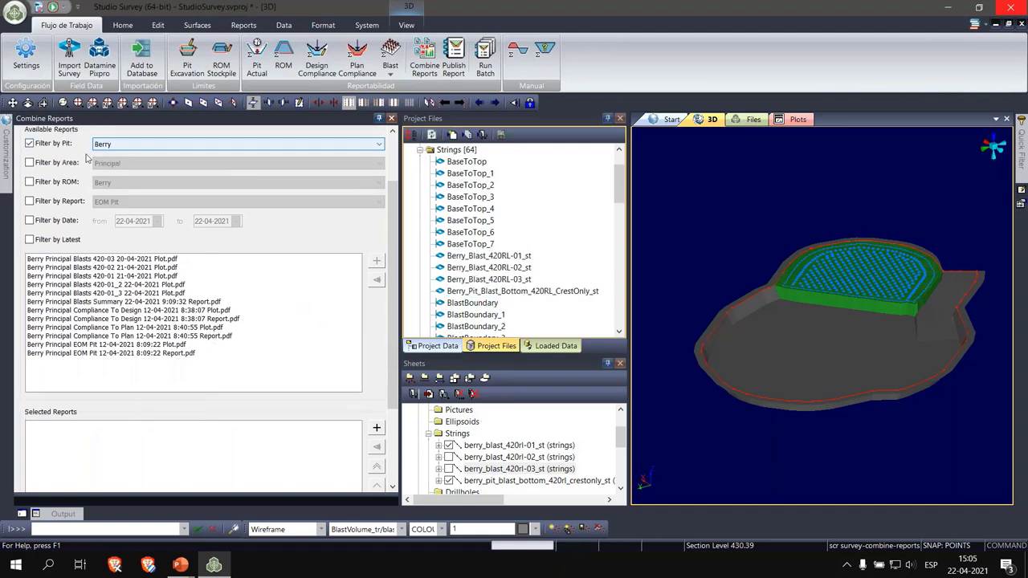
{"action": "left_click", "coordinate": [30, 145]}
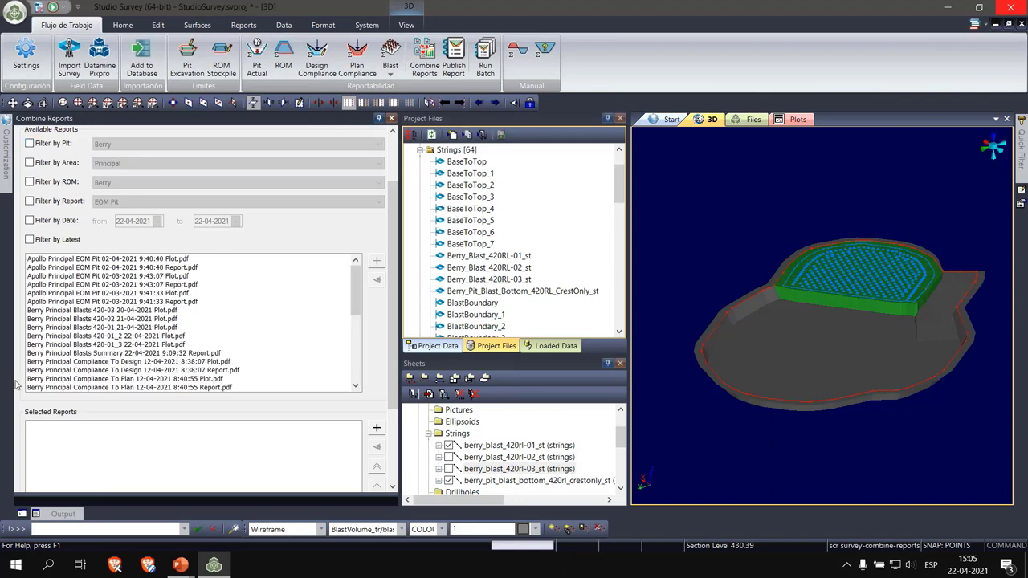
{"action": "left_click", "coordinate": [30, 144]}
{"action": "left_click", "coordinate": [61, 164]}
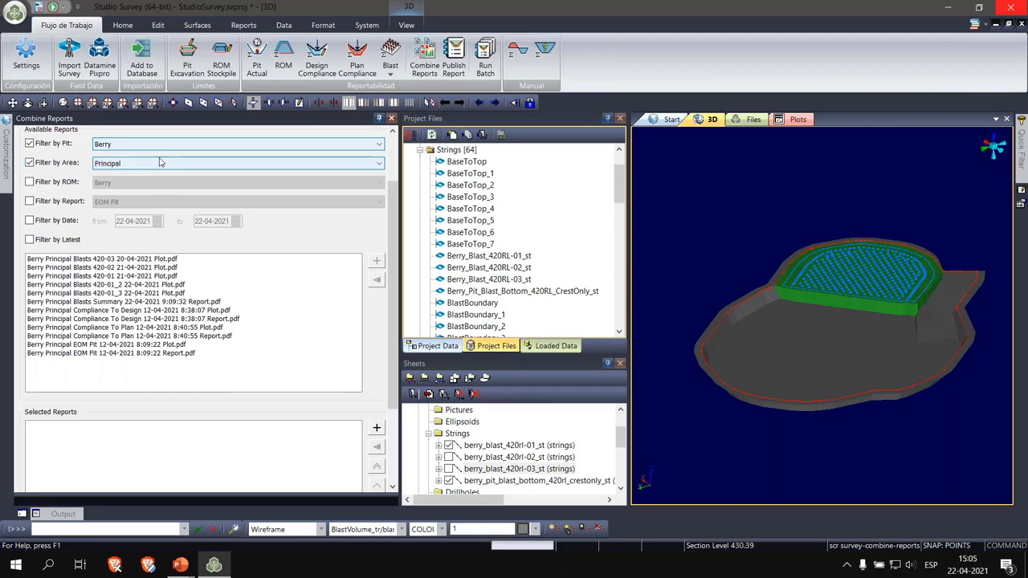
Filter the available reports to Compliance To Plan and add its Plot and Report PDFs to the selected reports
{"action": "left_click", "coordinate": [66, 203]}
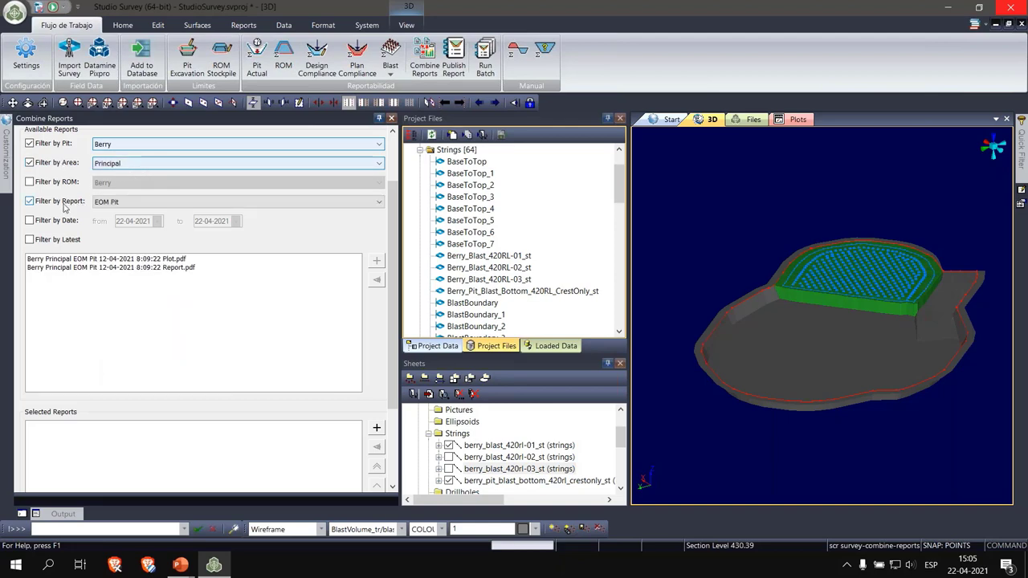
{"action": "left_click", "coordinate": [136, 203]}
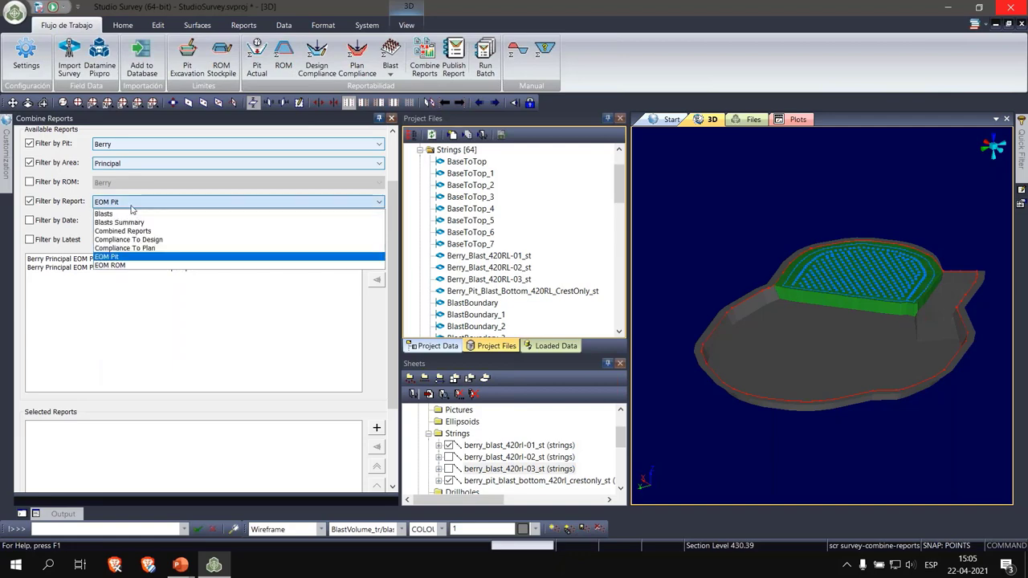
{"action": "left_click", "coordinate": [127, 249]}
{"action": "left_click", "coordinate": [137, 259]}
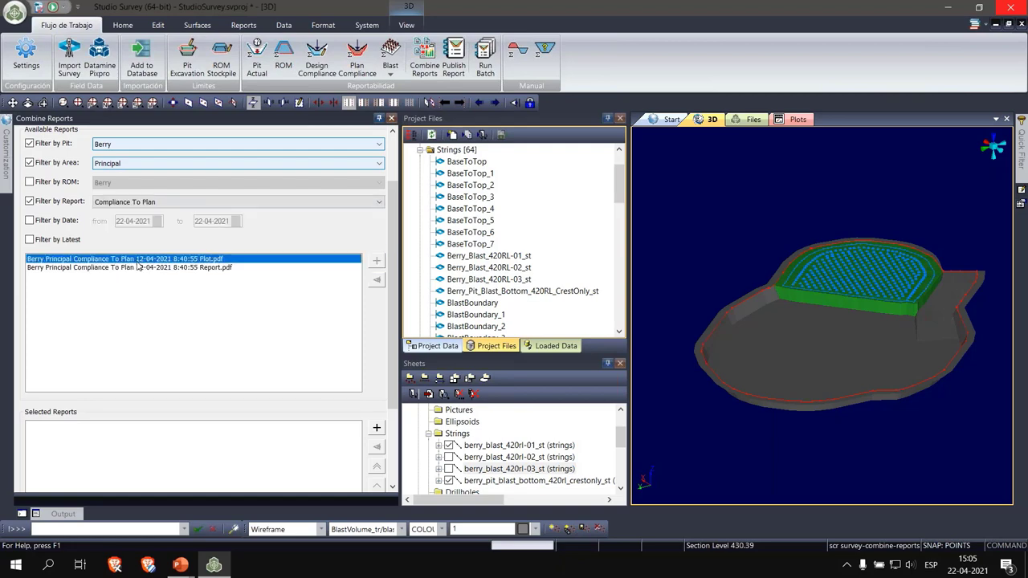
{"action": "left_click", "coordinate": [378, 262]}
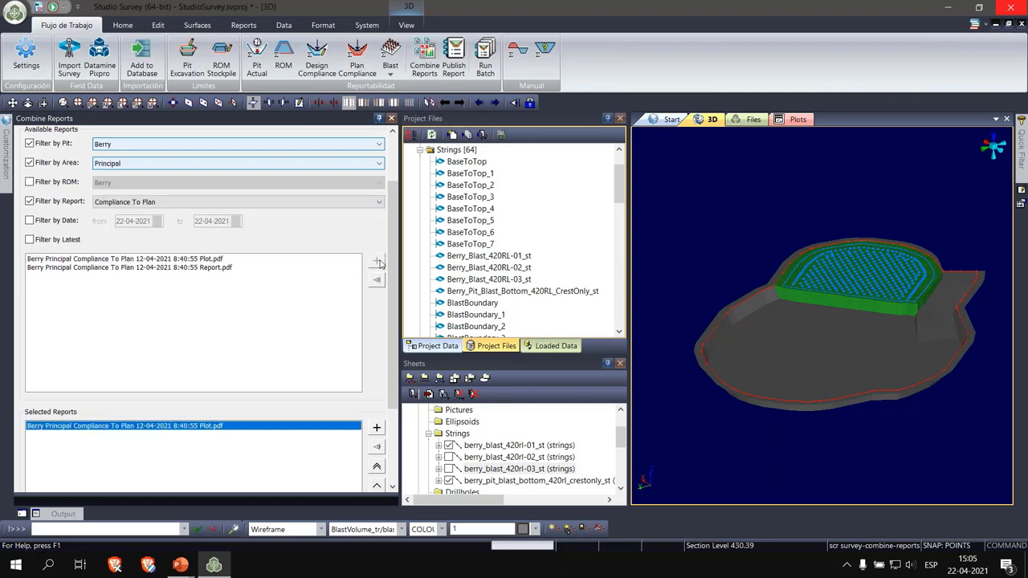
{"action": "left_click", "coordinate": [154, 268]}
{"action": "left_click", "coordinate": [376, 261]}
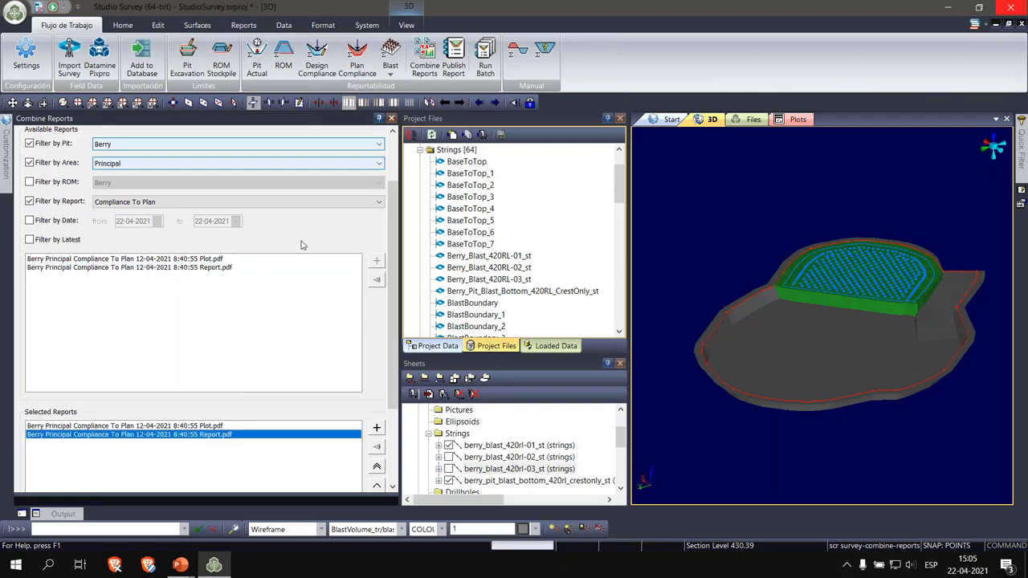
Filter the available reports to Compliance To Design and add its Plot and Report PDFs to the selected reports
{"action": "left_click", "coordinate": [198, 202]}
{"action": "left_click", "coordinate": [150, 236]}
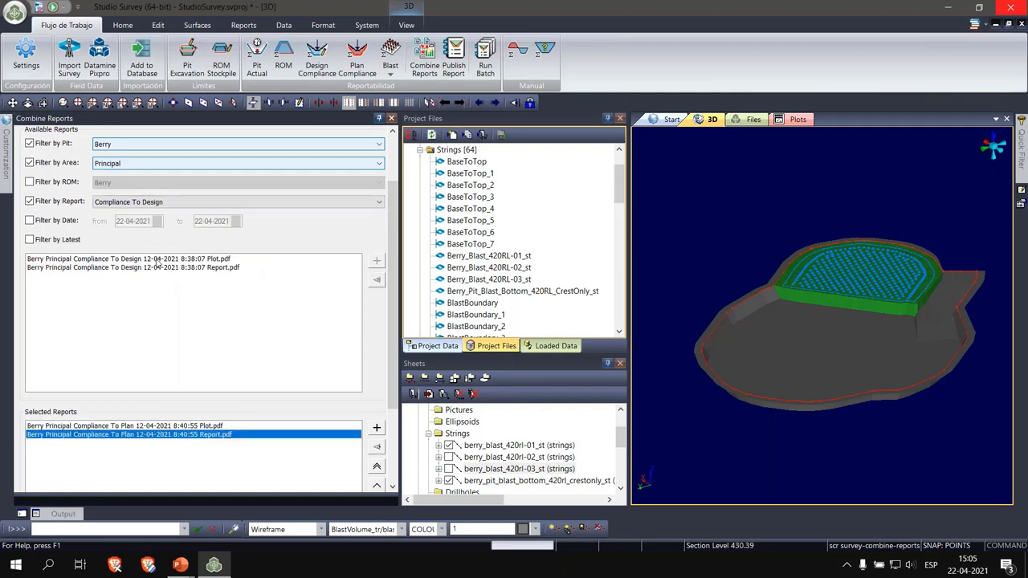
{"action": "left_click", "coordinate": [164, 258]}
{"action": "left_click", "coordinate": [377, 261]}
{"action": "left_click", "coordinate": [206, 270]}
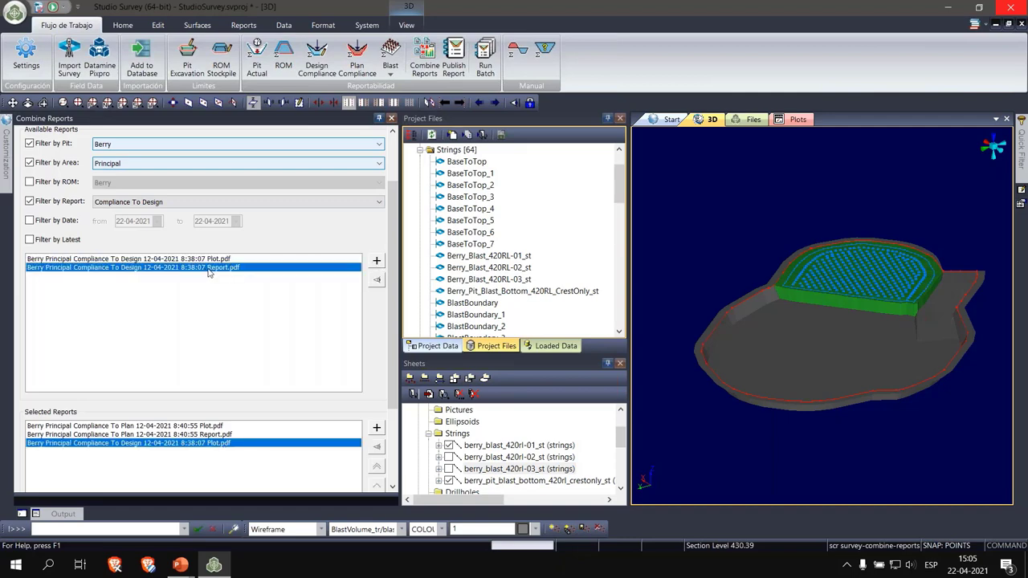
{"action": "left_click", "coordinate": [376, 261]}
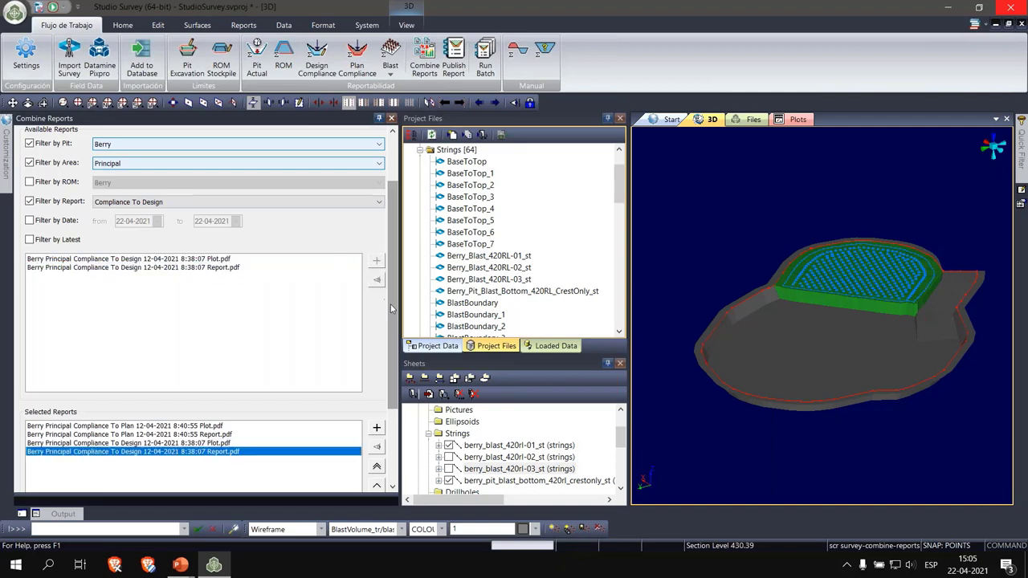
{"action": "scroll", "coordinate": [392, 308], "scroll_direction": "down", "scroll_amount": 3}
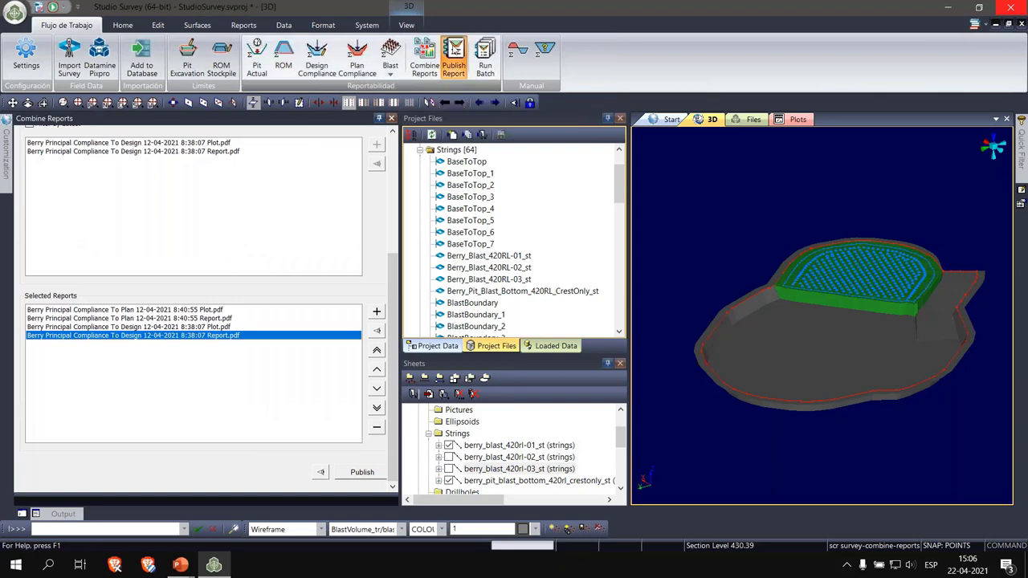
Publish the Berry end-of-month report dated 22-04-2021 with pit, ROM, compliance and blast results included, and open the published workbook
{"action": "left_click", "coordinate": [455, 69]}
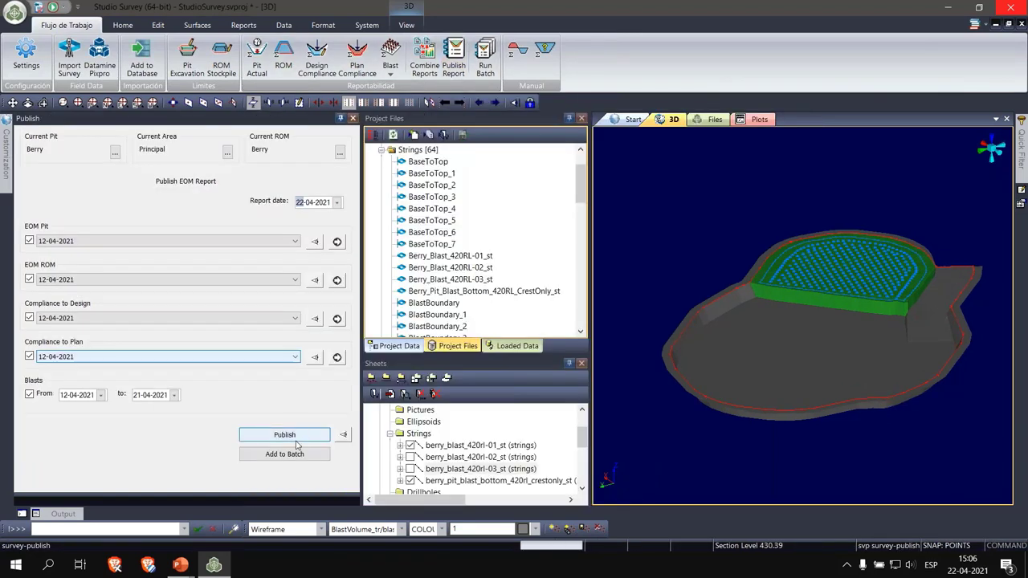
{"action": "left_click", "coordinate": [296, 437]}
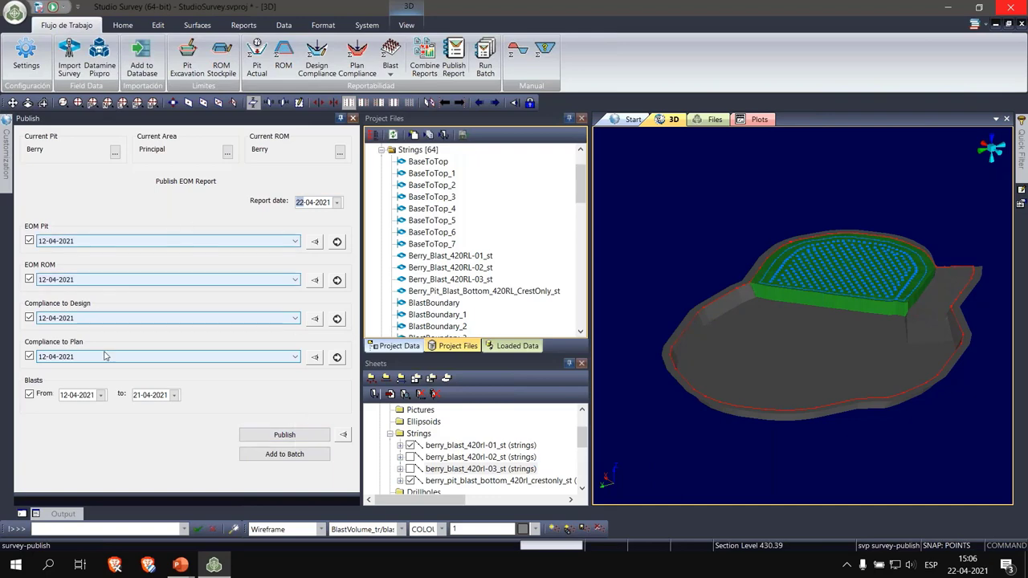
{"action": "left_click", "coordinate": [294, 439]}
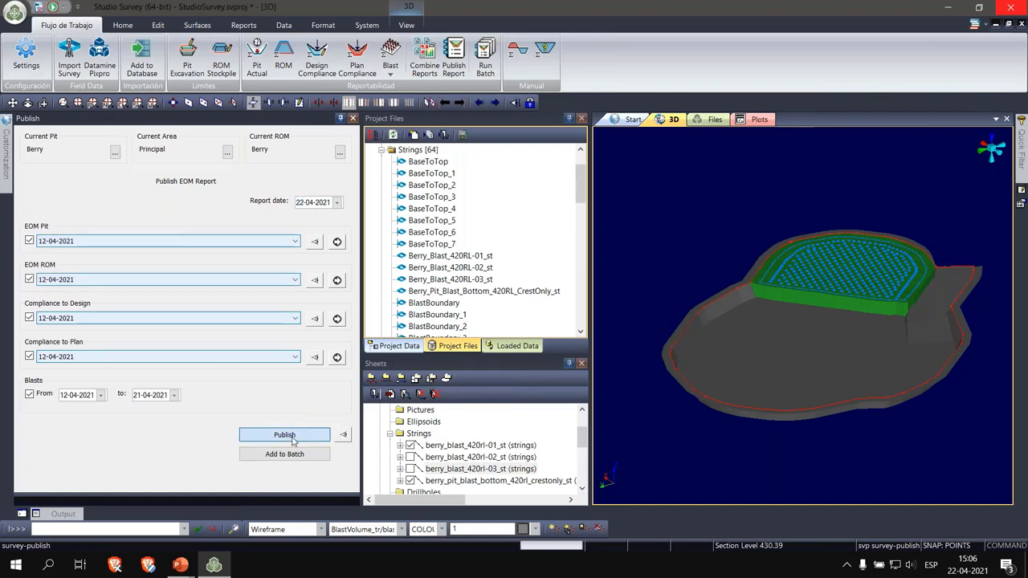
{"action": "left_click", "coordinate": [342, 437]}
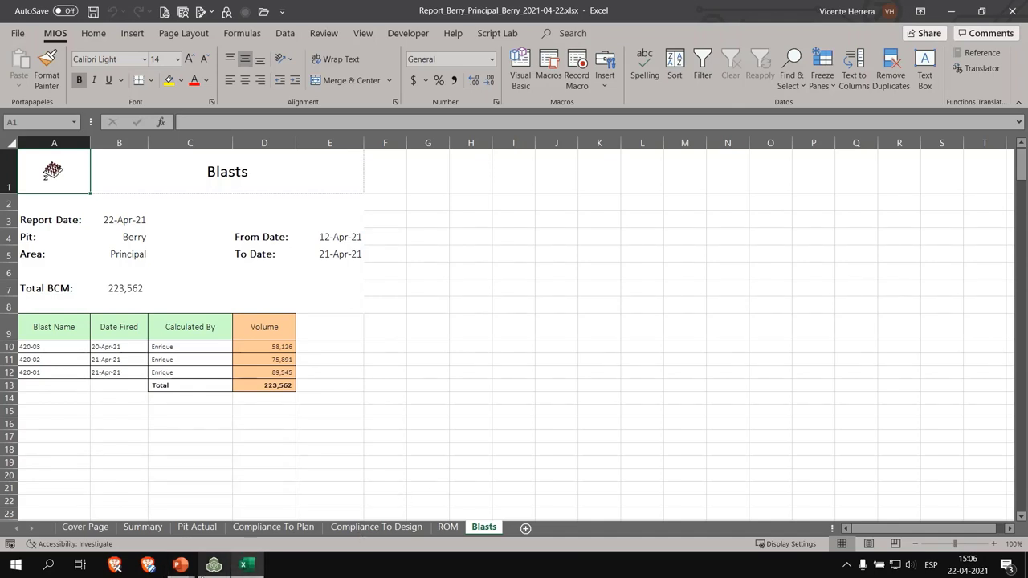
Review the published report's Cover Page, including its title, publication date, pit, area and ROM
{"action": "mouse_move", "coordinate": [241, 570]}
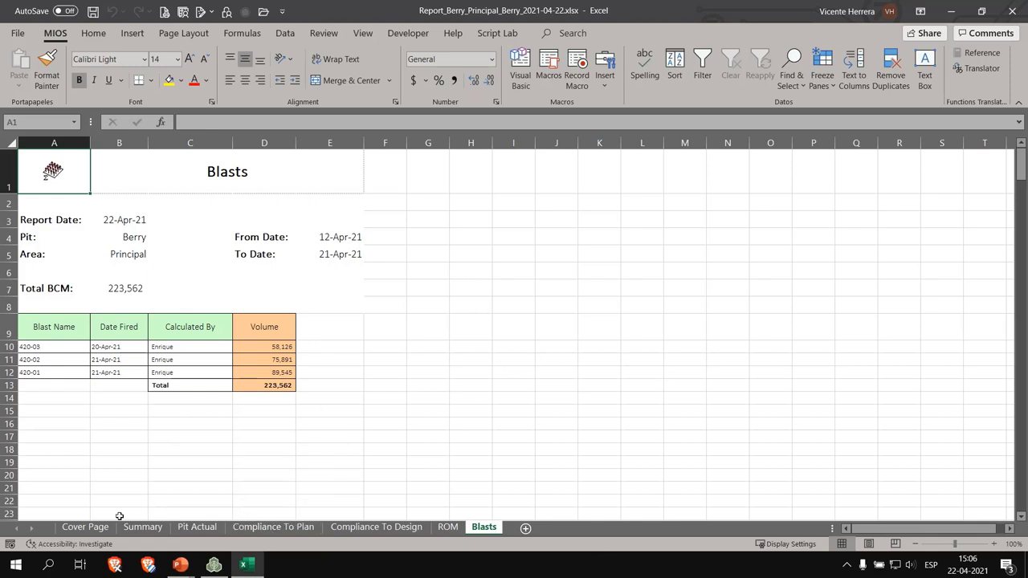
{"action": "left_click", "coordinate": [86, 527]}
{"action": "scroll", "coordinate": [259, 361], "scroll_direction": "down", "scroll_amount": 6}
{"action": "scroll", "coordinate": [265, 361], "scroll_direction": "down", "scroll_amount": 1}
{"action": "scroll", "coordinate": [268, 361], "scroll_direction": "up", "scroll_amount": 7}
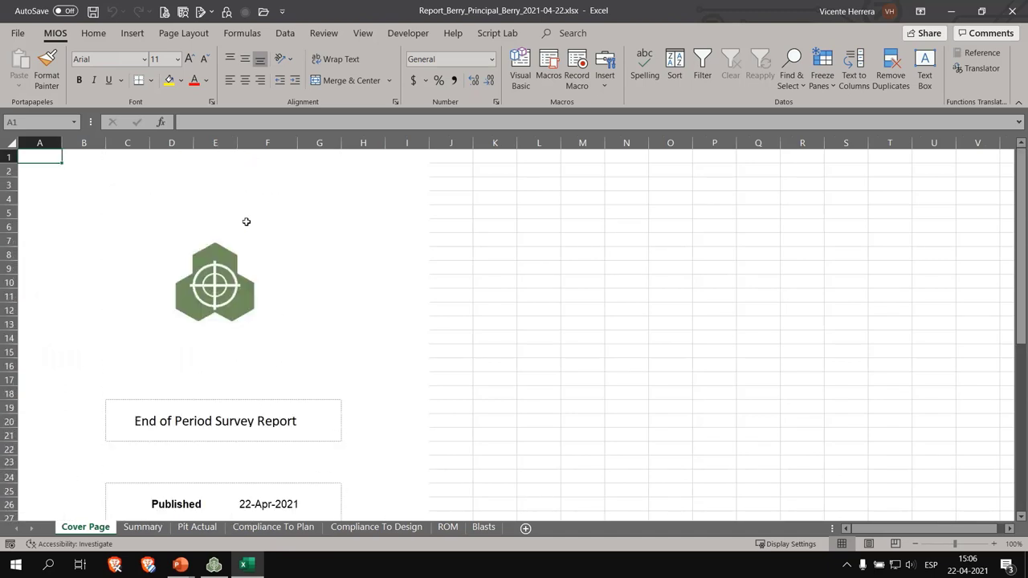
{"action": "scroll", "coordinate": [247, 221], "scroll_direction": "down", "scroll_amount": 5}
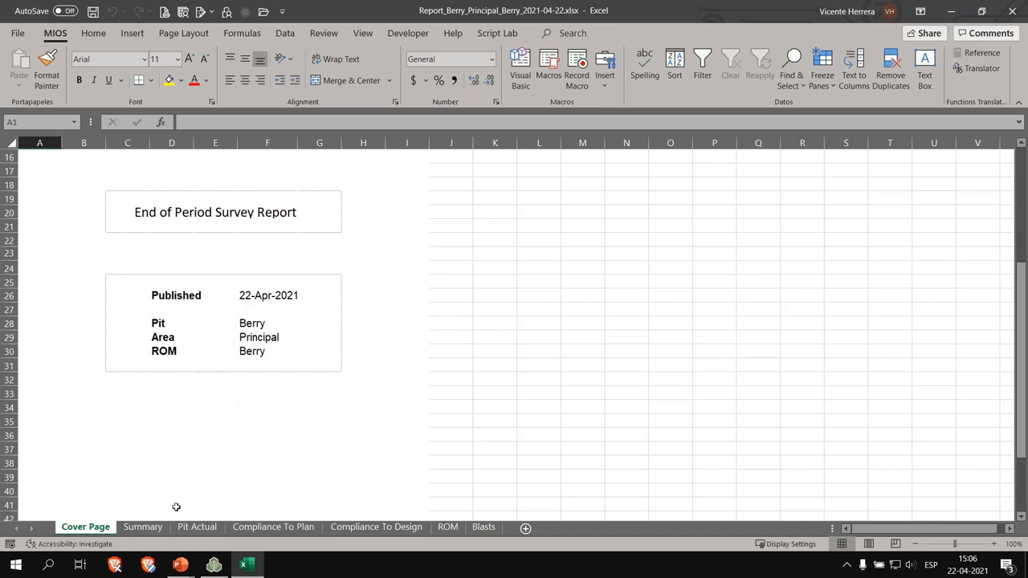
Review the published workbook's Summary sheet and the Pit Actual sheet's mined volumes by bench
{"action": "left_click", "coordinate": [145, 527]}
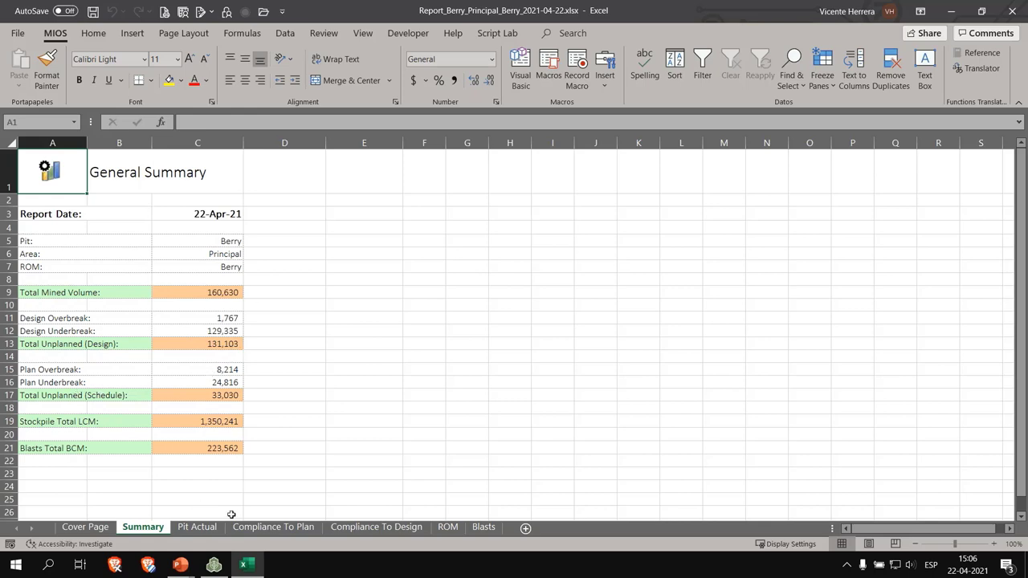
{"action": "left_click", "coordinate": [197, 527]}
{"action": "scroll", "coordinate": [332, 341], "scroll_direction": "down", "scroll_amount": 2}
{"action": "scroll", "coordinate": [332, 342], "scroll_direction": "down", "scroll_amount": 2}
{"action": "scroll", "coordinate": [313, 353], "scroll_direction": "up", "scroll_amount": 2}
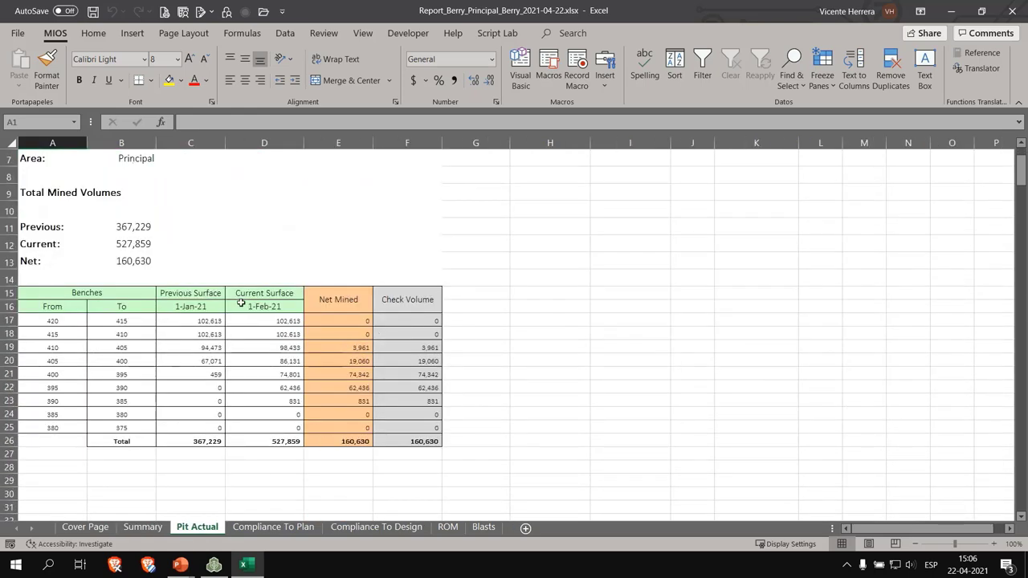
{"action": "scroll", "coordinate": [371, 359], "scroll_direction": "up", "scroll_amount": 2}
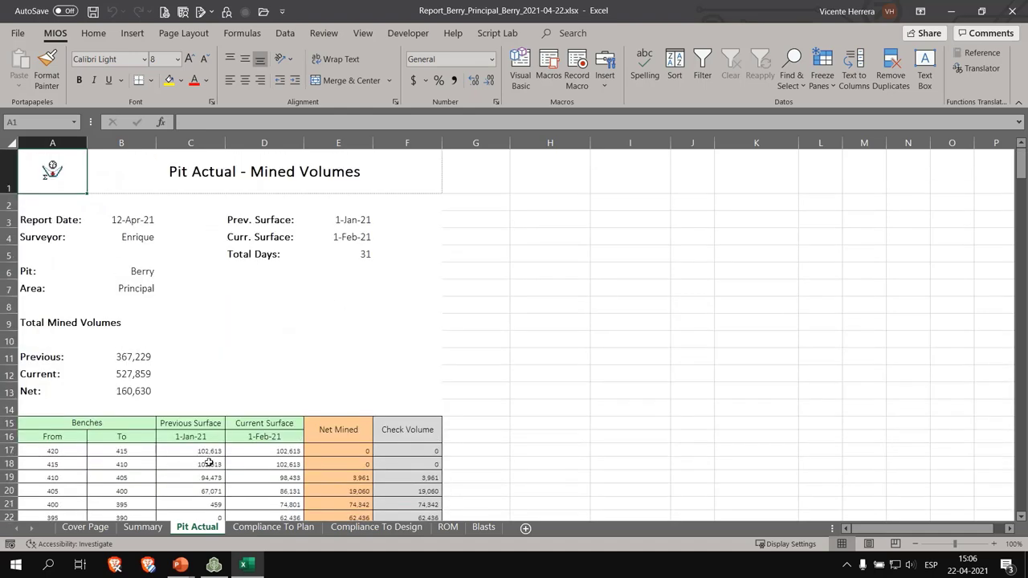
{"action": "scroll", "coordinate": [322, 424], "scroll_direction": "down", "scroll_amount": 1}
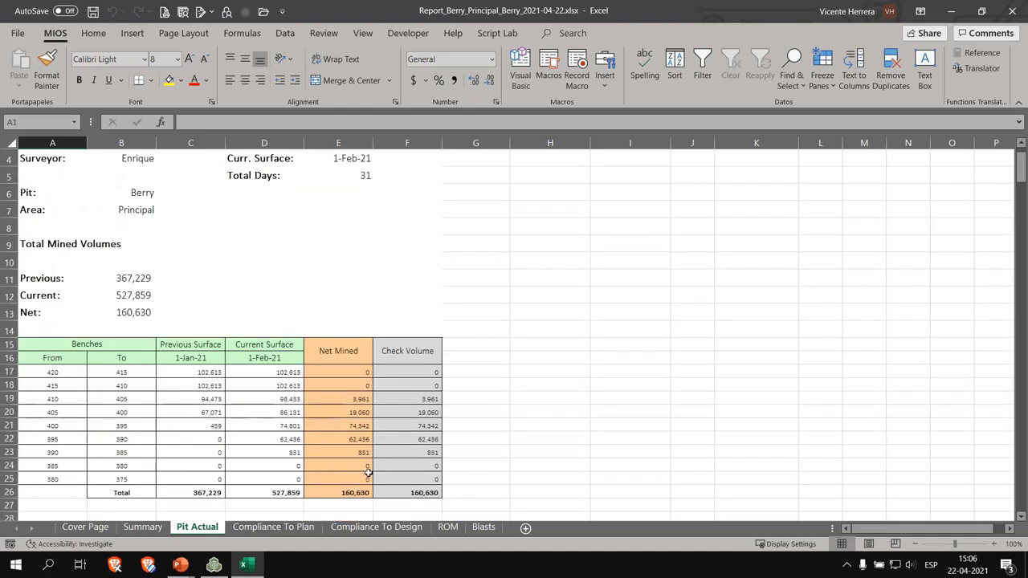
Review the underbreak and overbreak volumes by bench on the Compliance To Plan and Compliance To Design sheets
{"action": "left_click", "coordinate": [250, 532]}
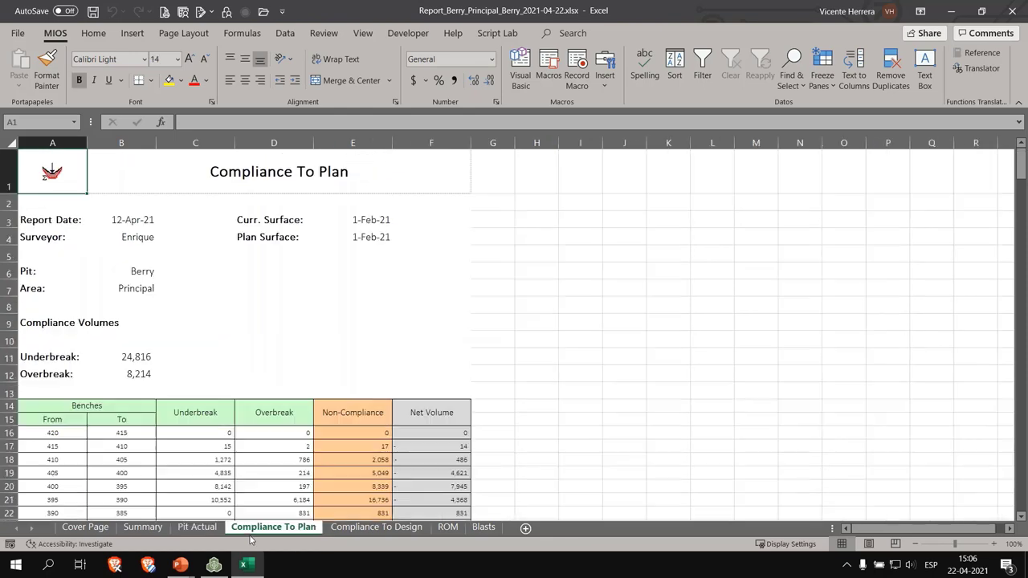
{"action": "scroll", "coordinate": [381, 426], "scroll_direction": "down", "scroll_amount": 2}
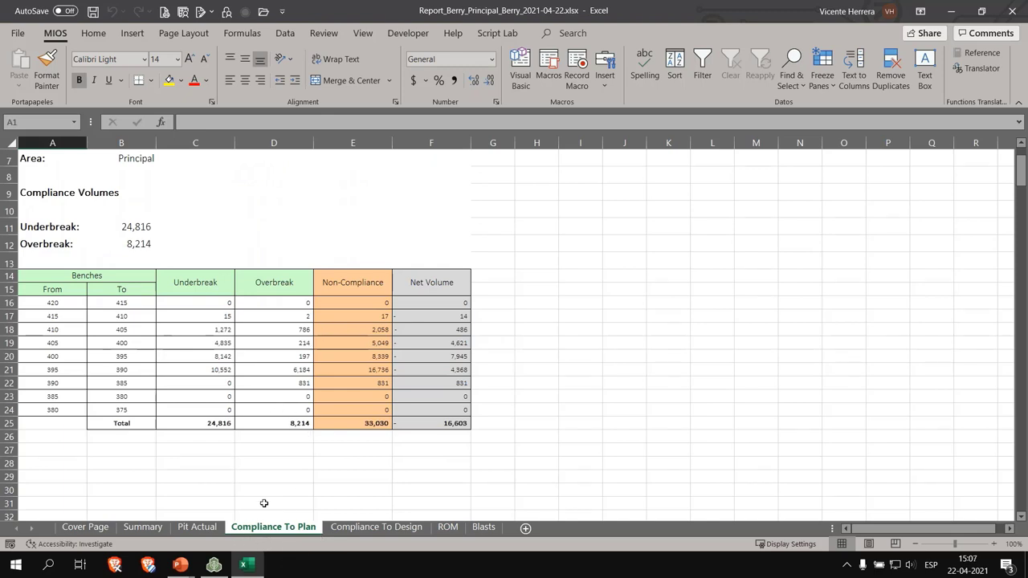
{"action": "left_click", "coordinate": [378, 527]}
{"action": "scroll", "coordinate": [390, 386], "scroll_direction": "down", "scroll_amount": 1}
{"action": "scroll", "coordinate": [390, 385], "scroll_direction": "down", "scroll_amount": 3}
{"action": "scroll", "coordinate": [390, 386], "scroll_direction": "up", "scroll_amount": 1}
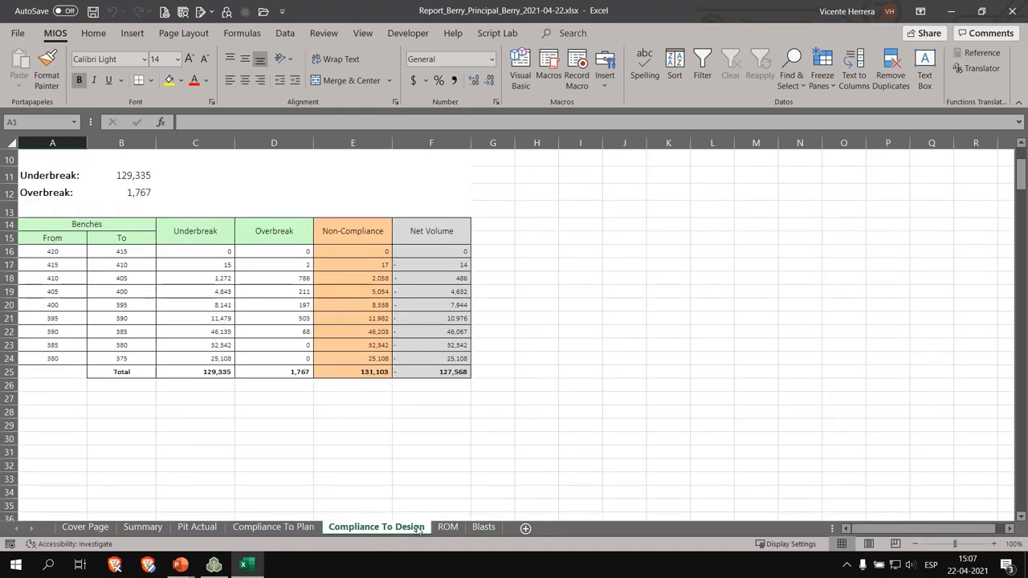
Review the stockpile volumes on the ROM sheet and the blast volumes on the Blasts sheet
{"action": "left_click", "coordinate": [447, 528]}
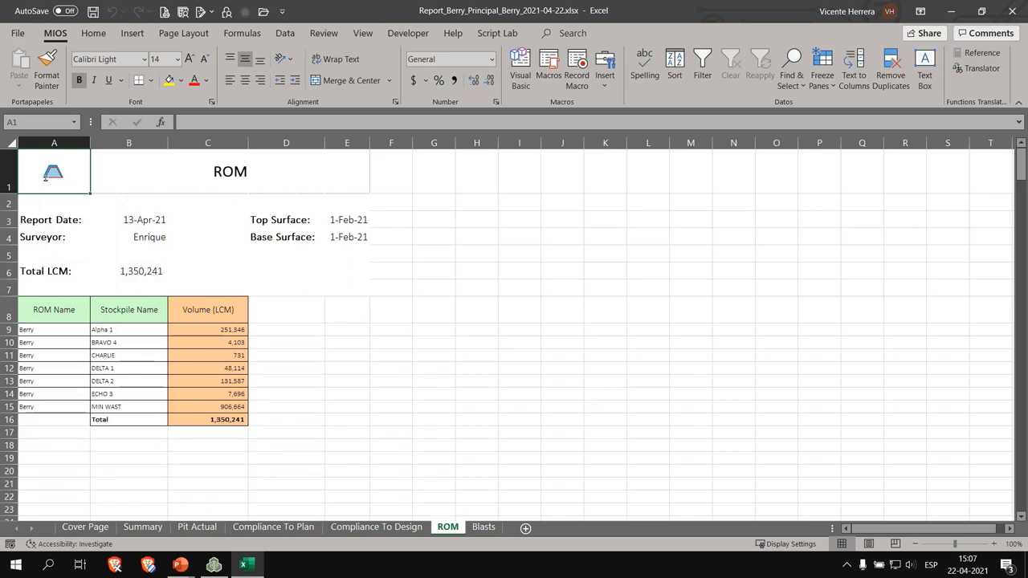
{"action": "left_click", "coordinate": [484, 528]}
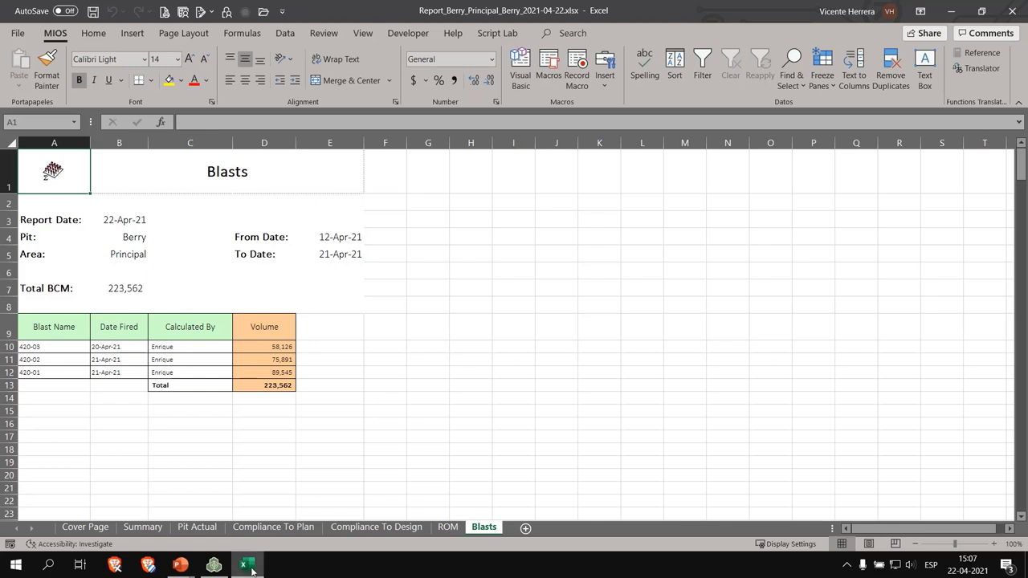
Switch to Studio Survey, open Combine Reports and view its available and selected report lists down to the publish option
{"action": "left_click", "coordinate": [214, 565]}
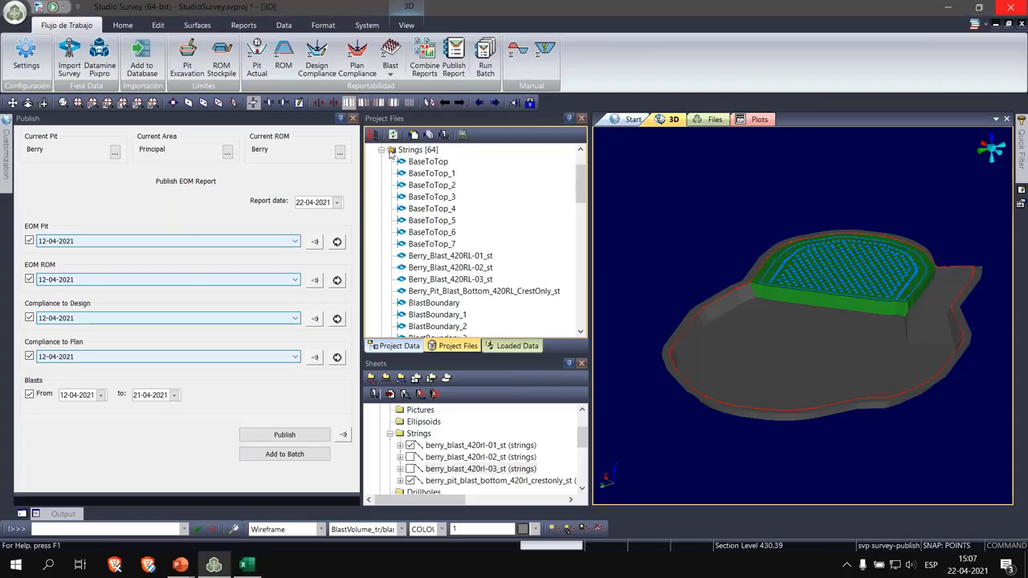
{"action": "left_click", "coordinate": [424, 58]}
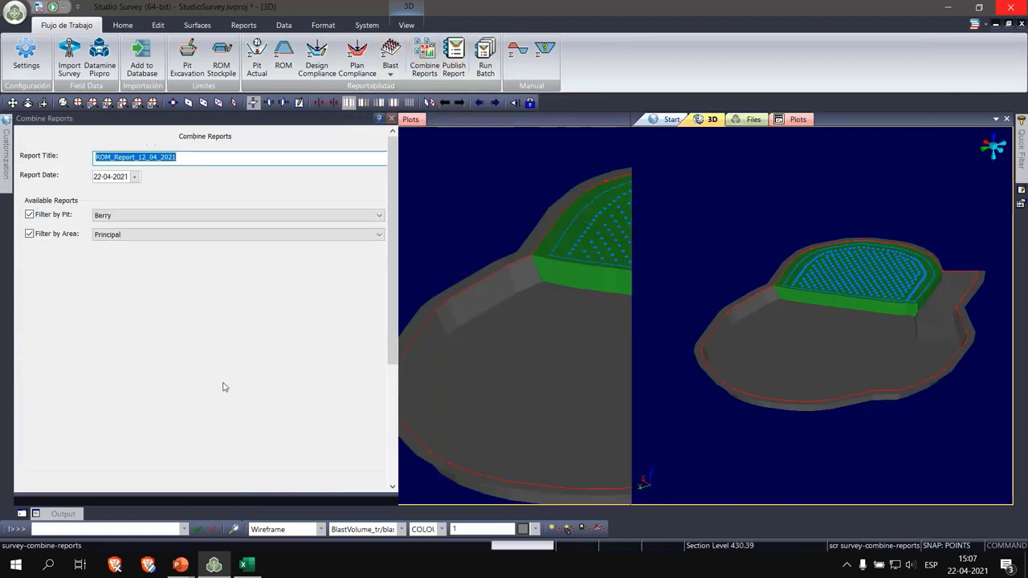
{"action": "left_click_drag", "start_coordinate": [392, 305], "coordinate": [402, 434]}
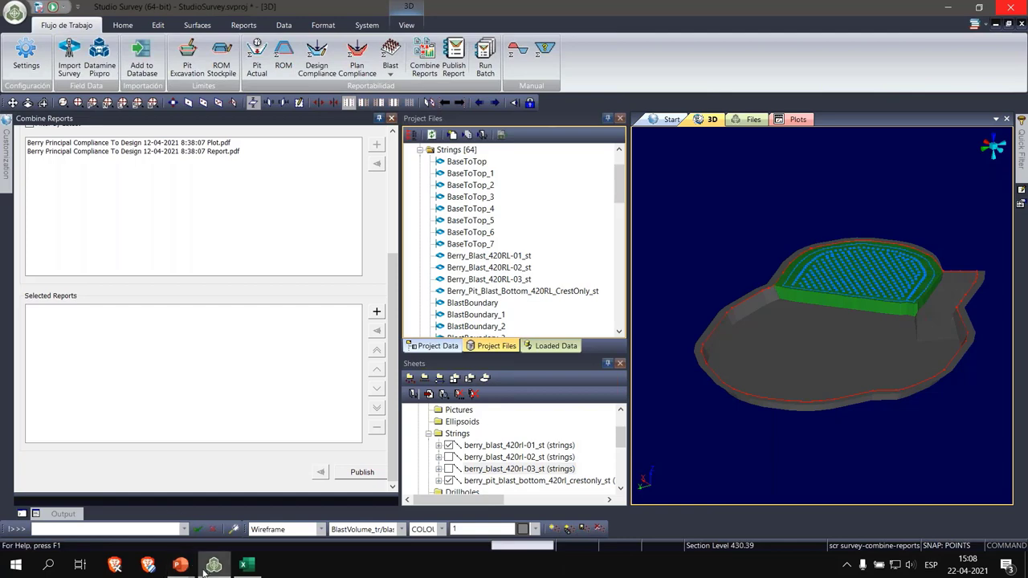
Switch to the running PowerPoint slide show and advance from the Blast slide to the Conclusiones slide
{"action": "mouse_move", "coordinate": [181, 565]}
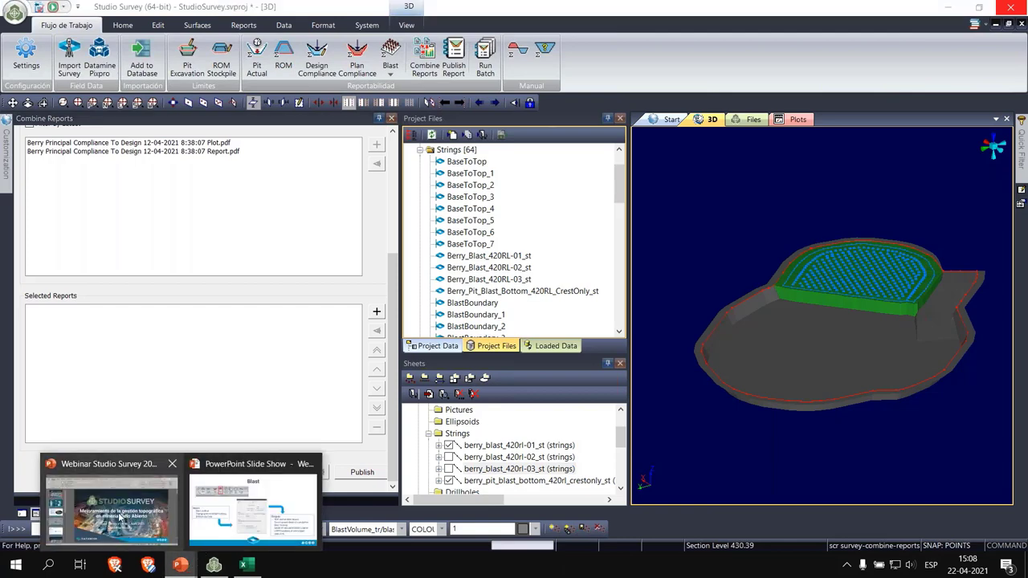
{"action": "left_click", "coordinate": [289, 514]}
{"action": "left_click", "coordinate": [404, 516]}
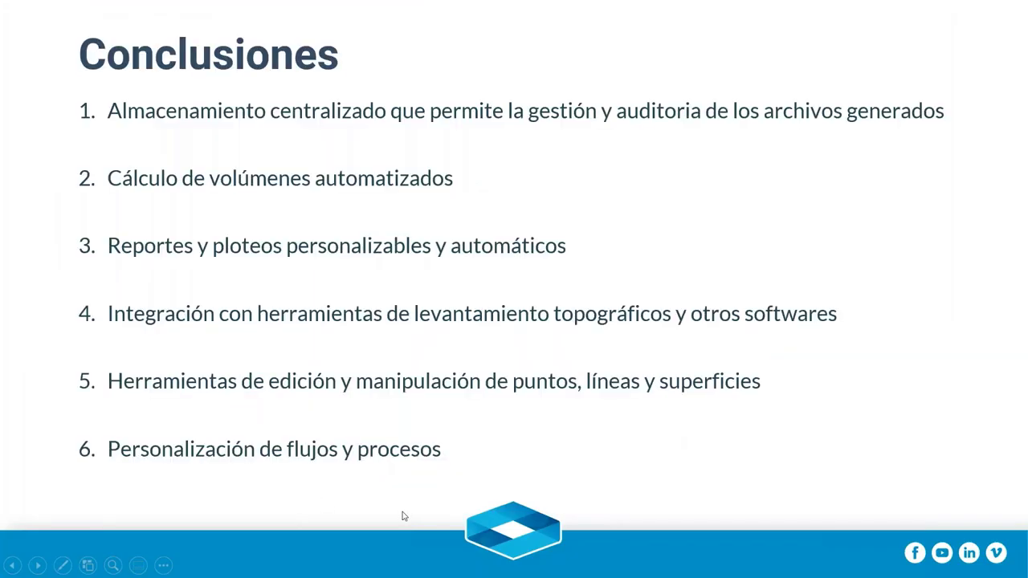